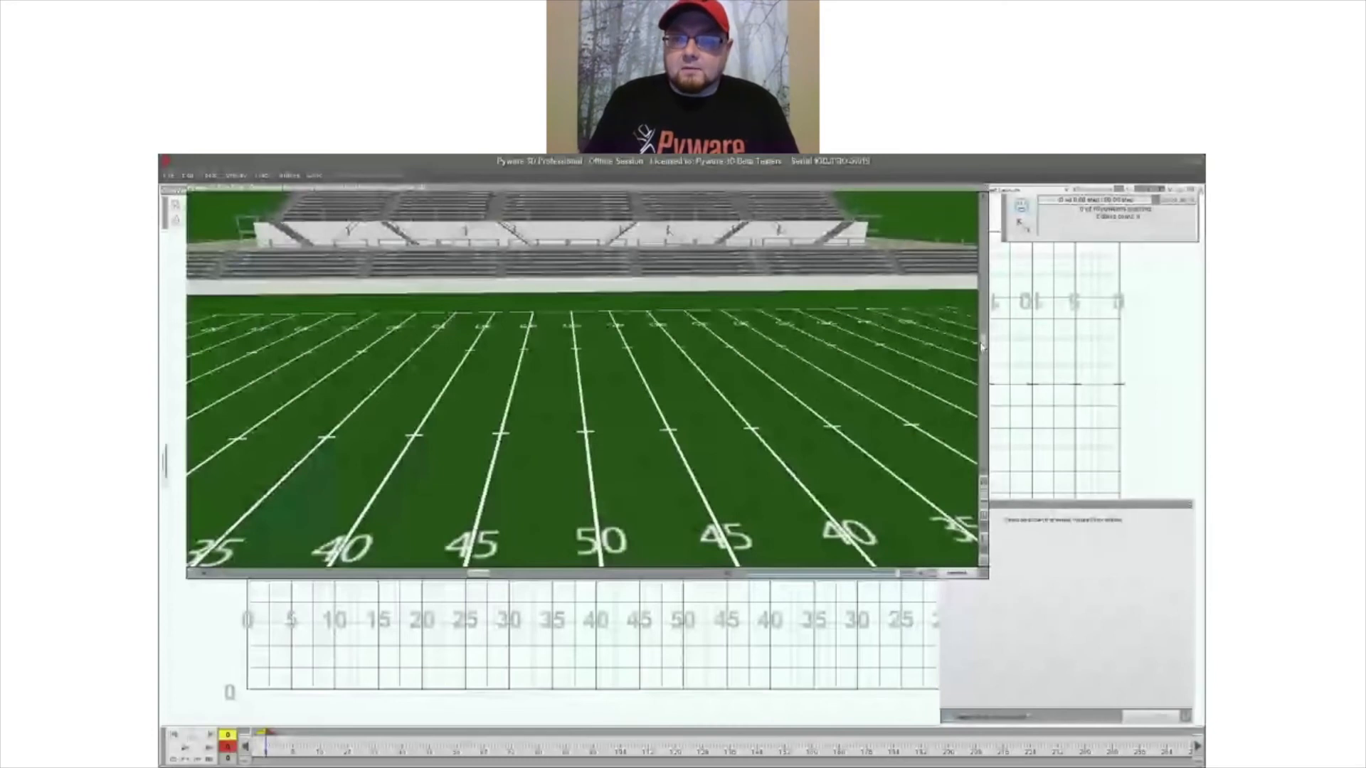
- Move the Real View camera to a different vantage point and reset its location to the preset
mouse_move(983, 346)
mouse_down()
mouse_move(983, 316)
mouse_move(982, 345)
mouse_up()
mouse_move(478, 574)
mouse_down()
mouse_move(522, 575)
mouse_move(466, 574)
mouse_up()
click(920, 575)
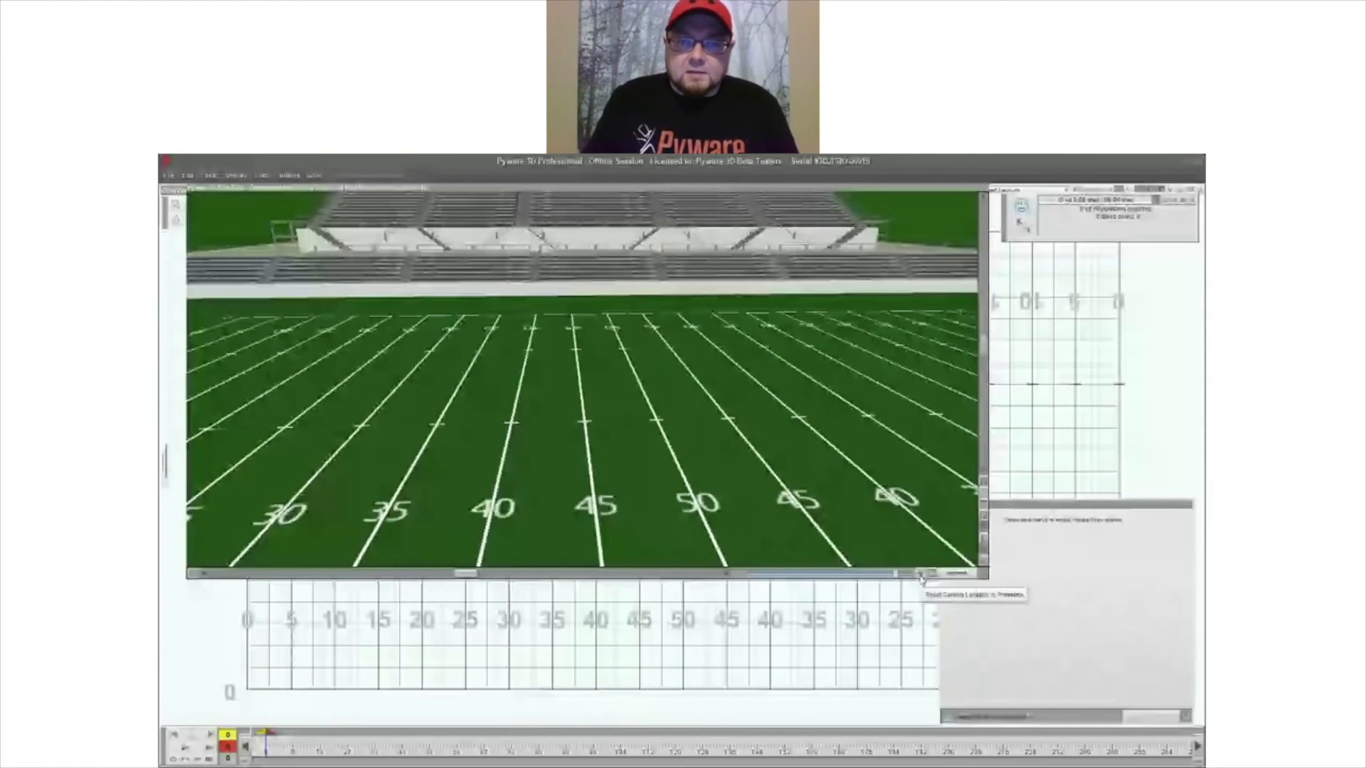
click(920, 575)
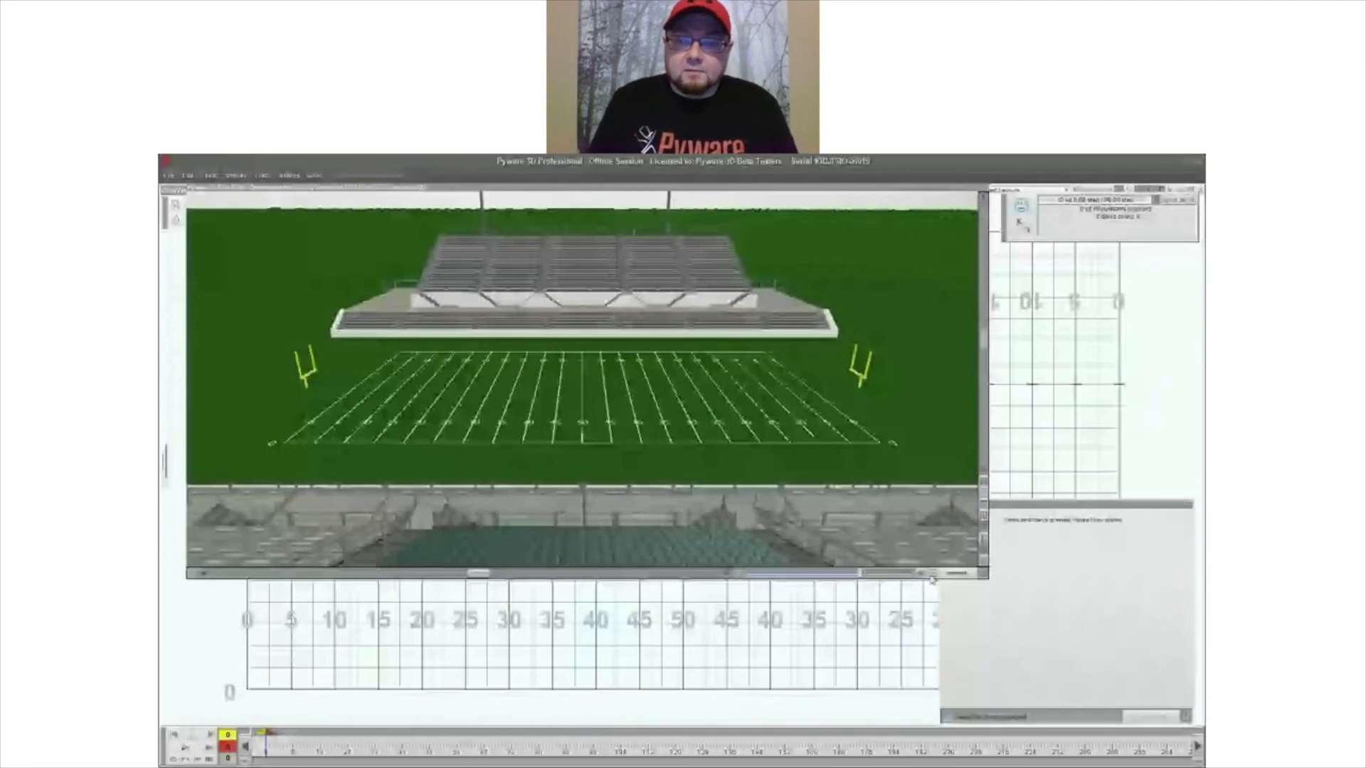
- Activate the ground, helmet and blimp cameras alongside the sky camera, and cycle their arrangement in the four-way view
click(932, 575)
click(831, 459)
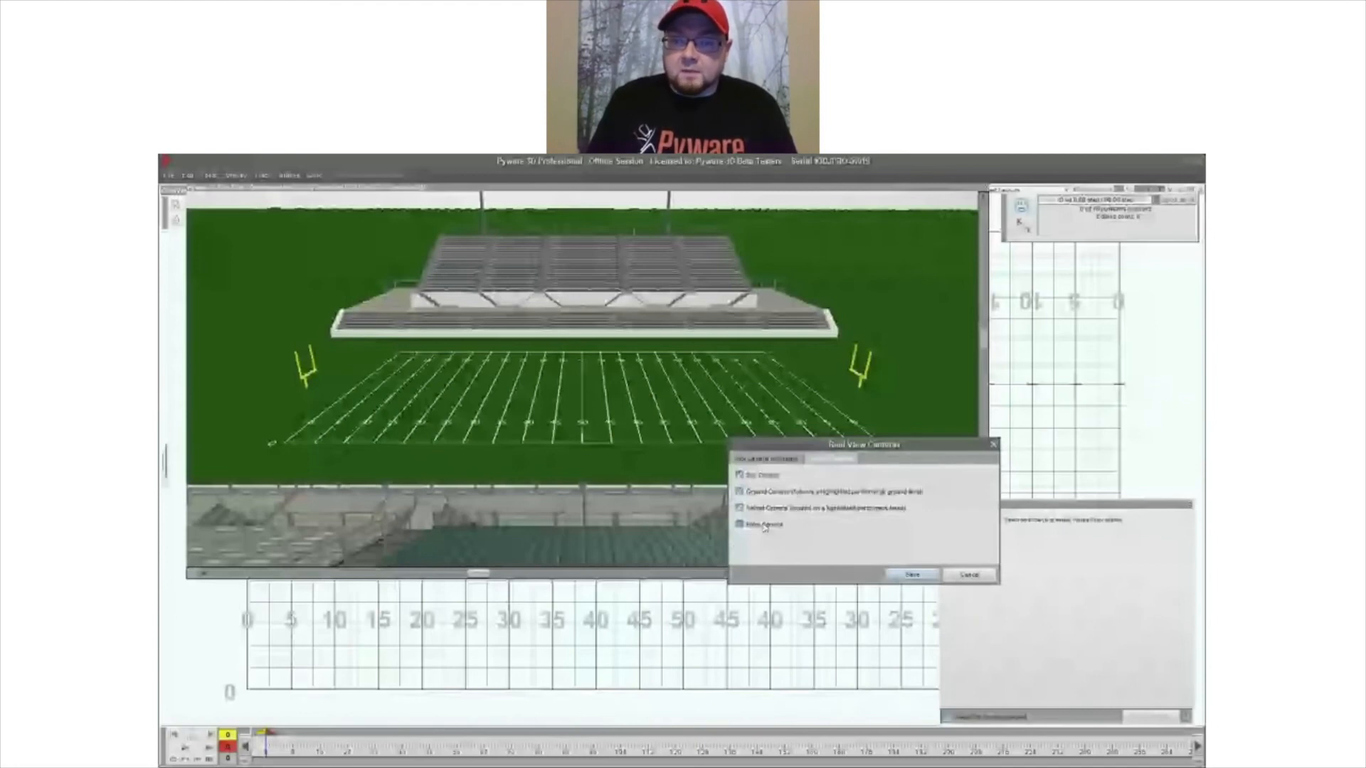
click(916, 575)
click(930, 575)
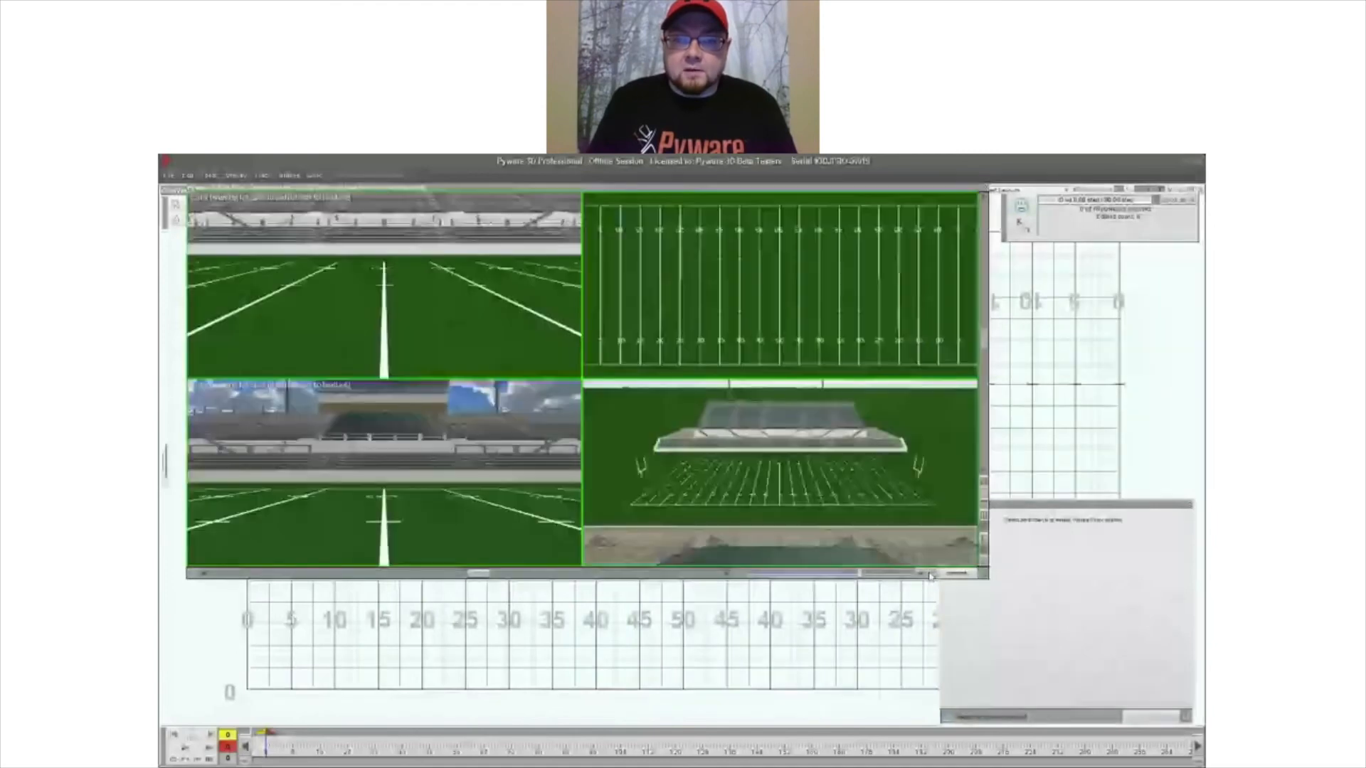
click(929, 576)
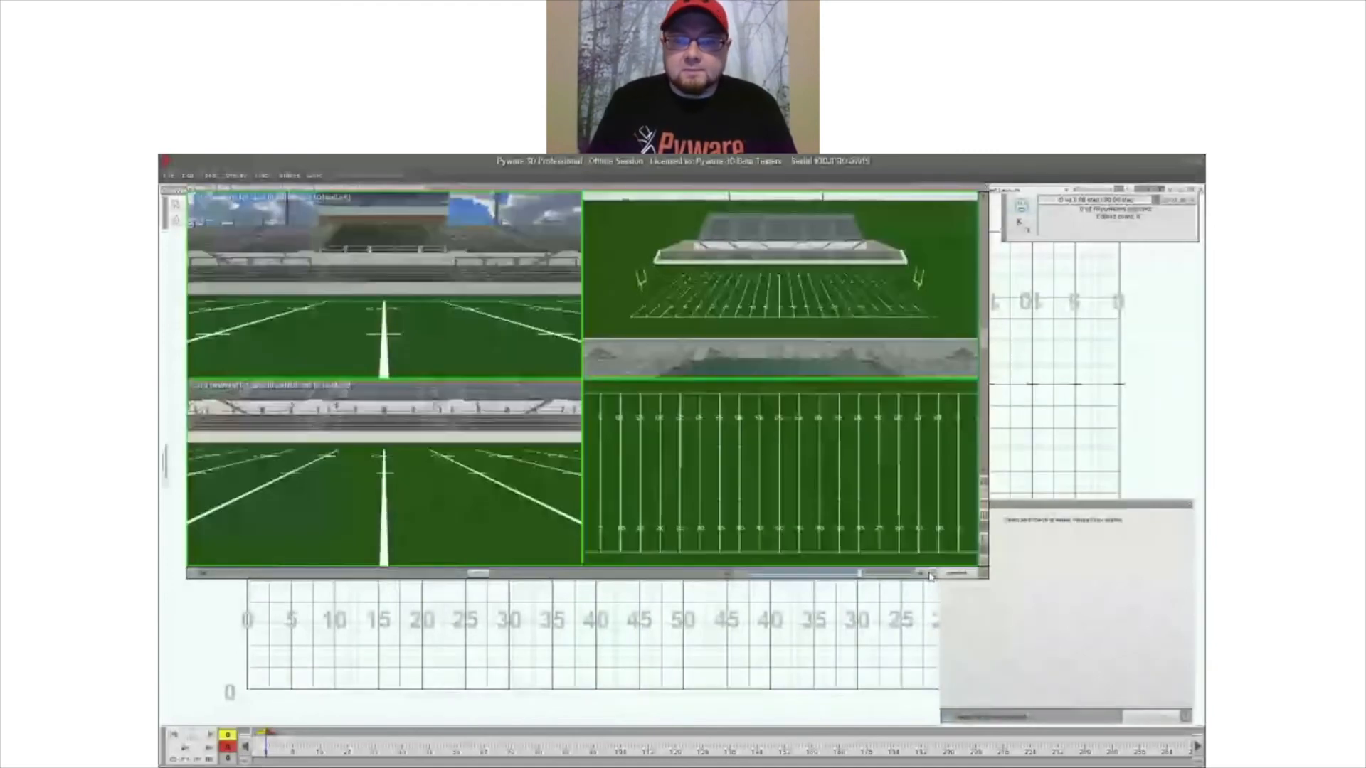
click(929, 576)
- Deactivate the helmet and blimp cameras, keeping the sky and ground cameras active, and save the camera settings
right_click(930, 575)
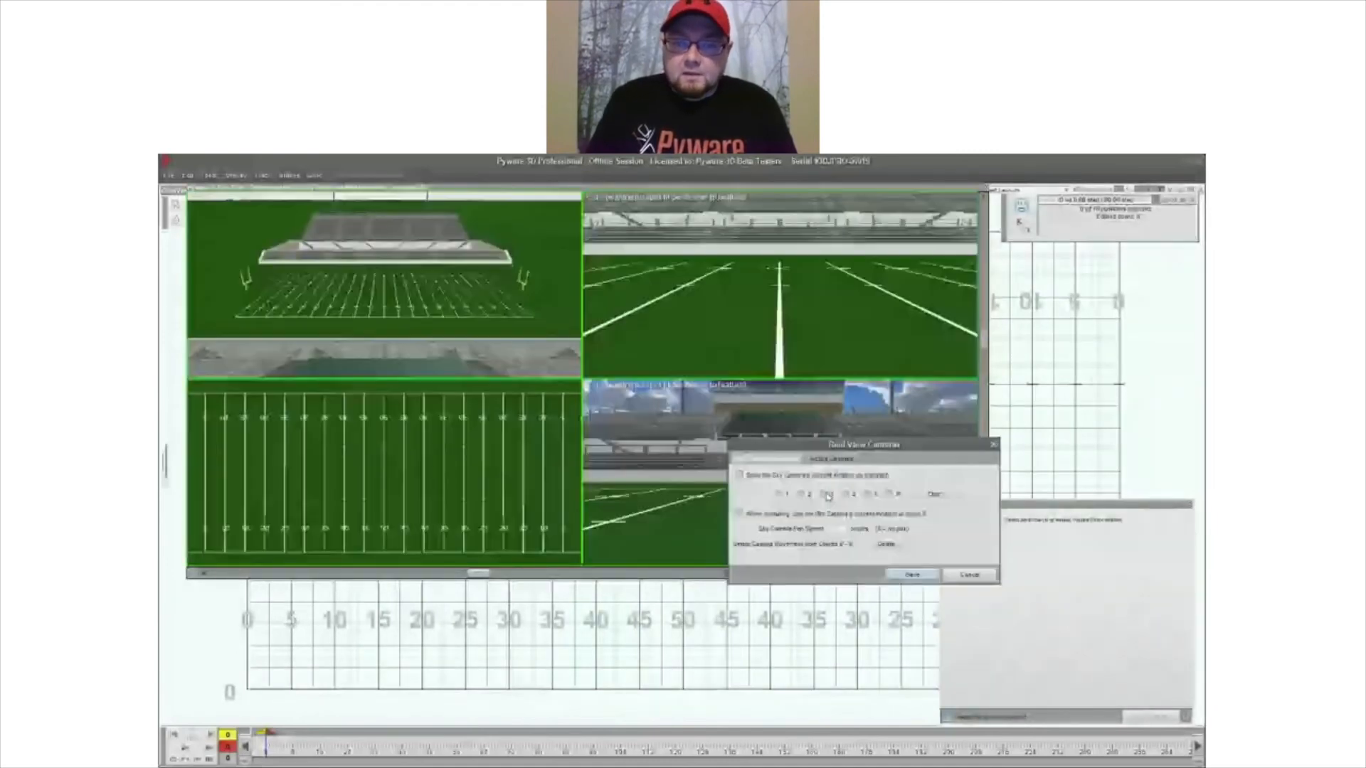
click(830, 459)
click(769, 507)
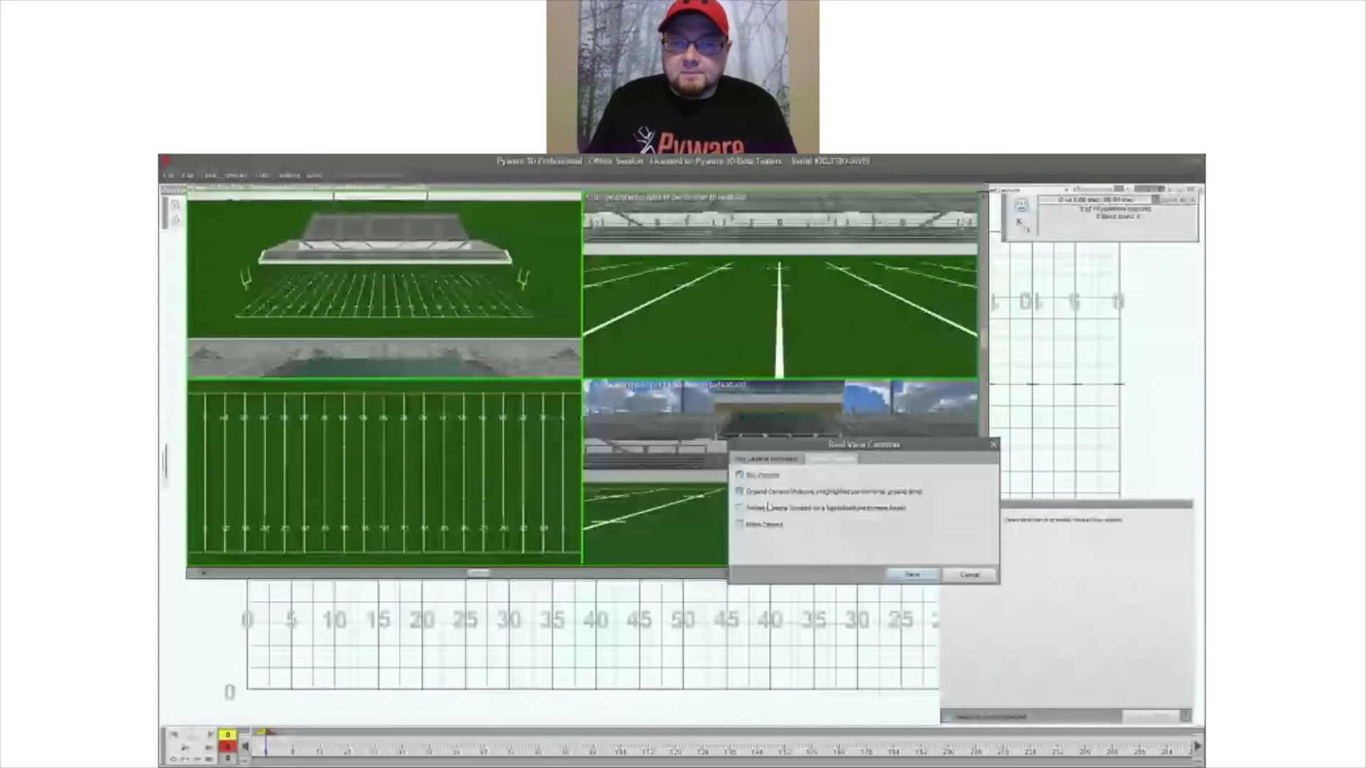
click(912, 575)
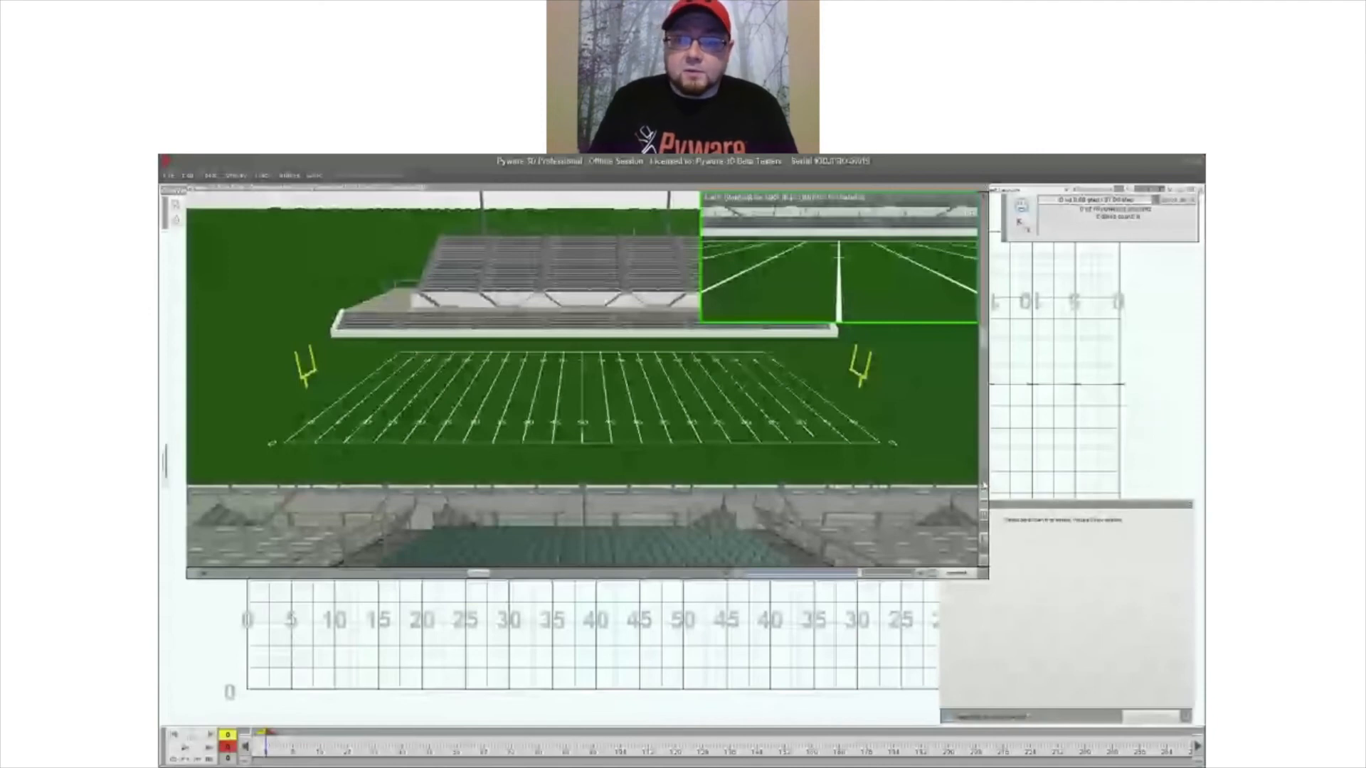
- Play the 11-count transition in Real View
drag(984, 484, 984, 483)
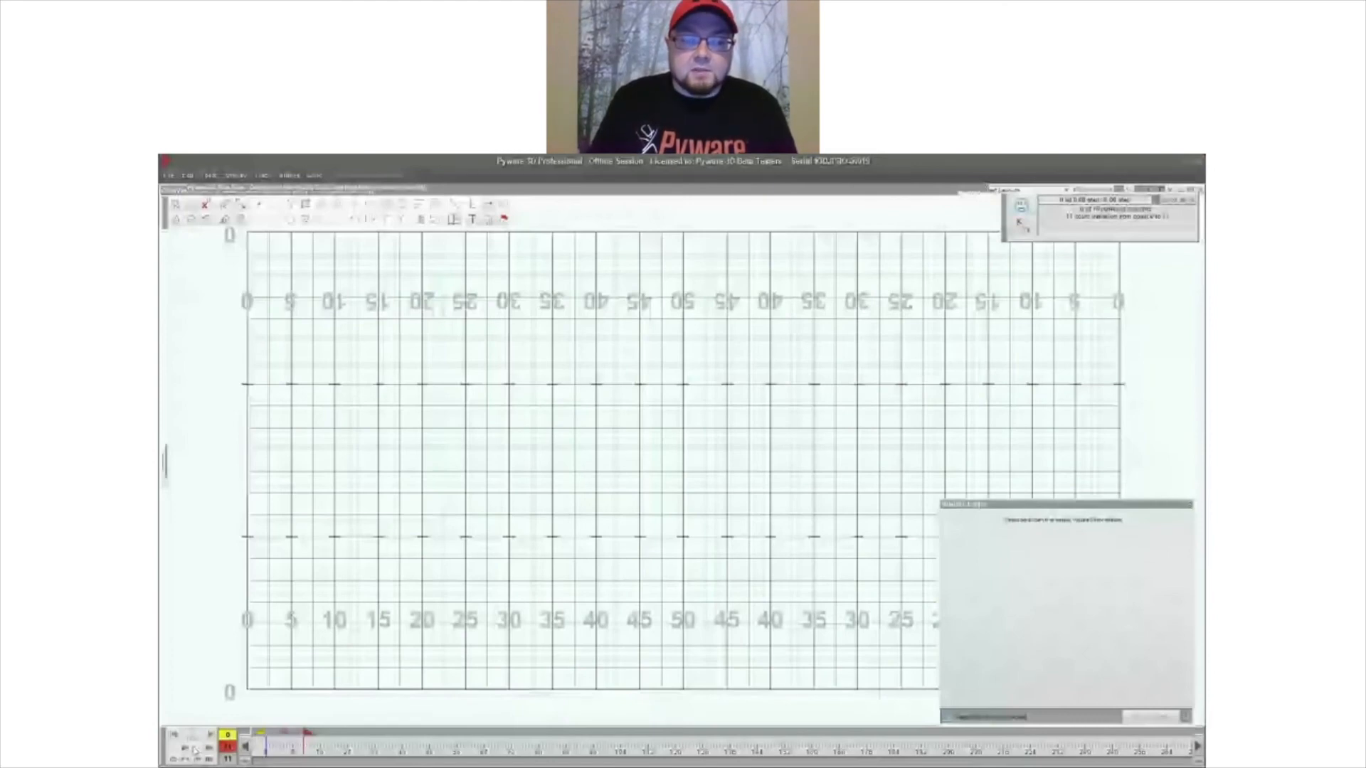
click(195, 750)
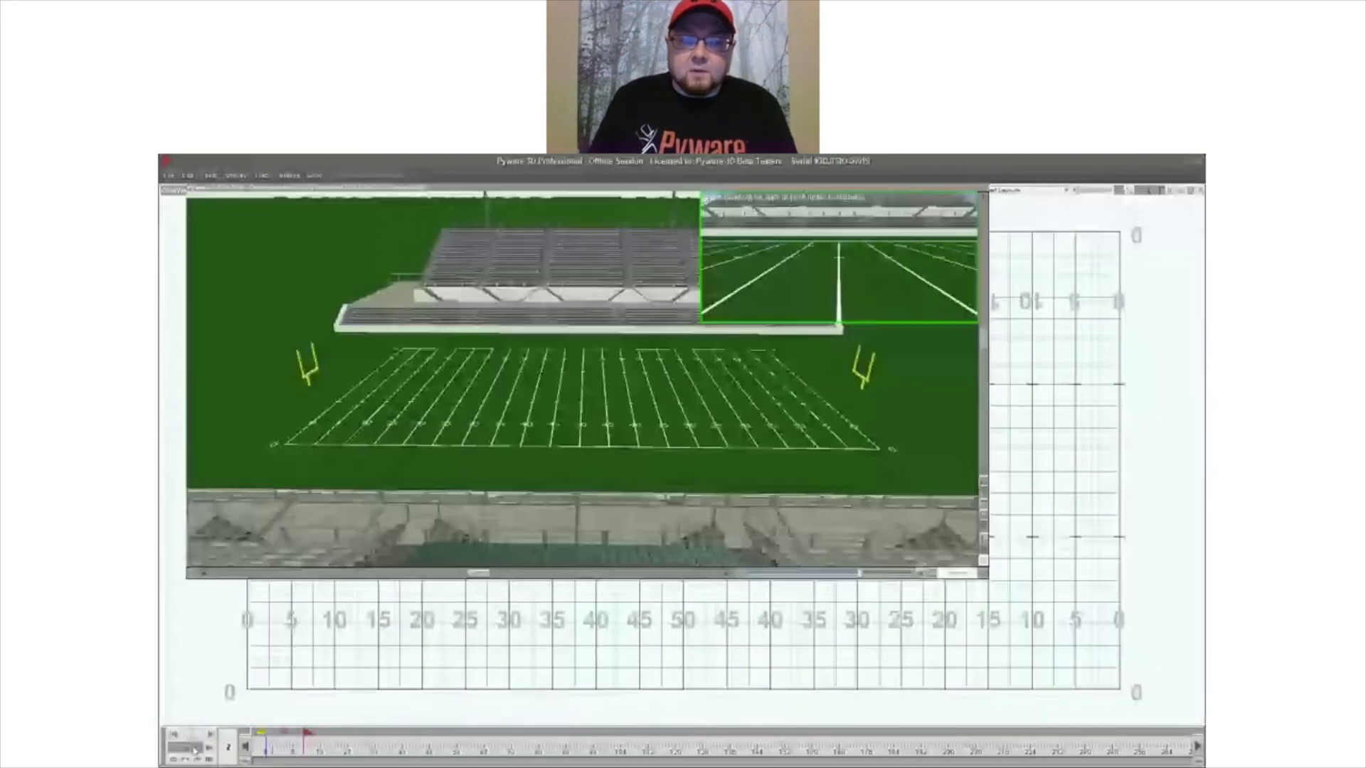
click(195, 751)
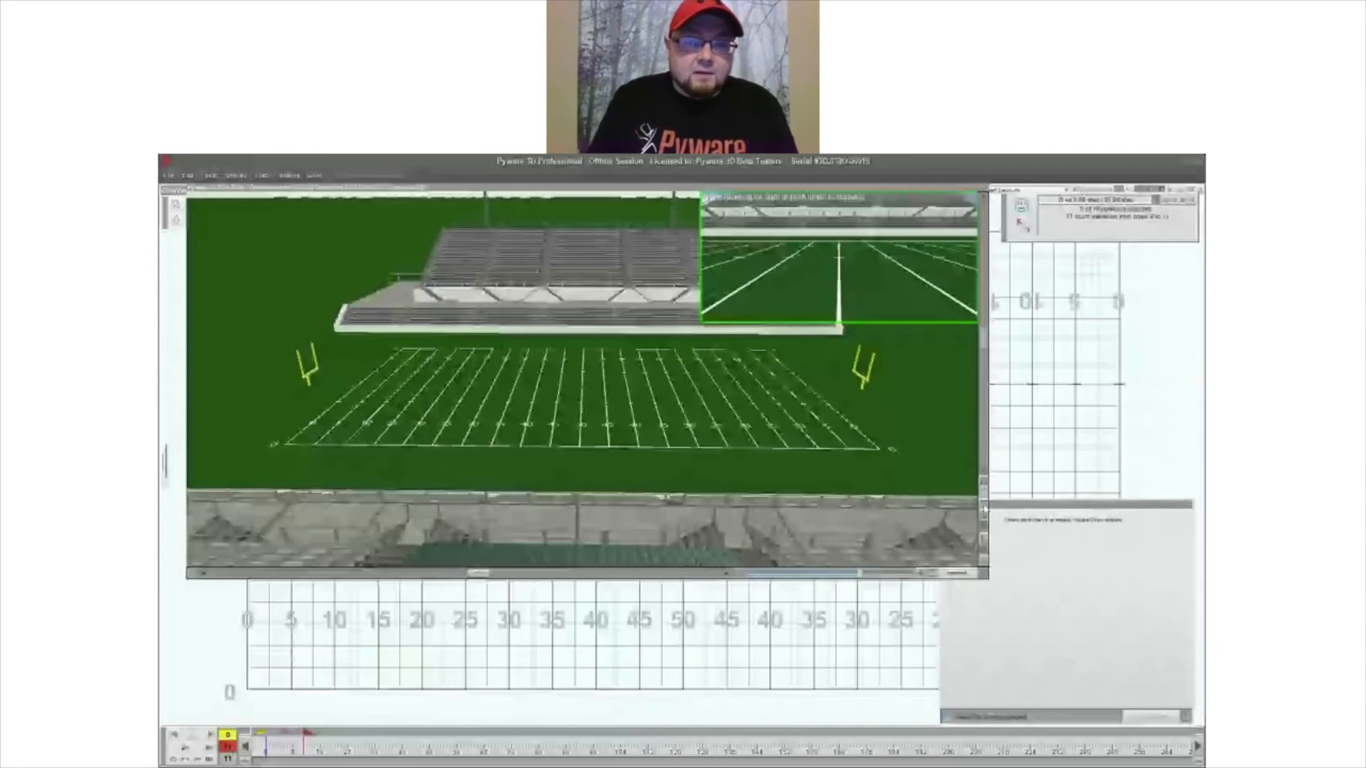
click(984, 508)
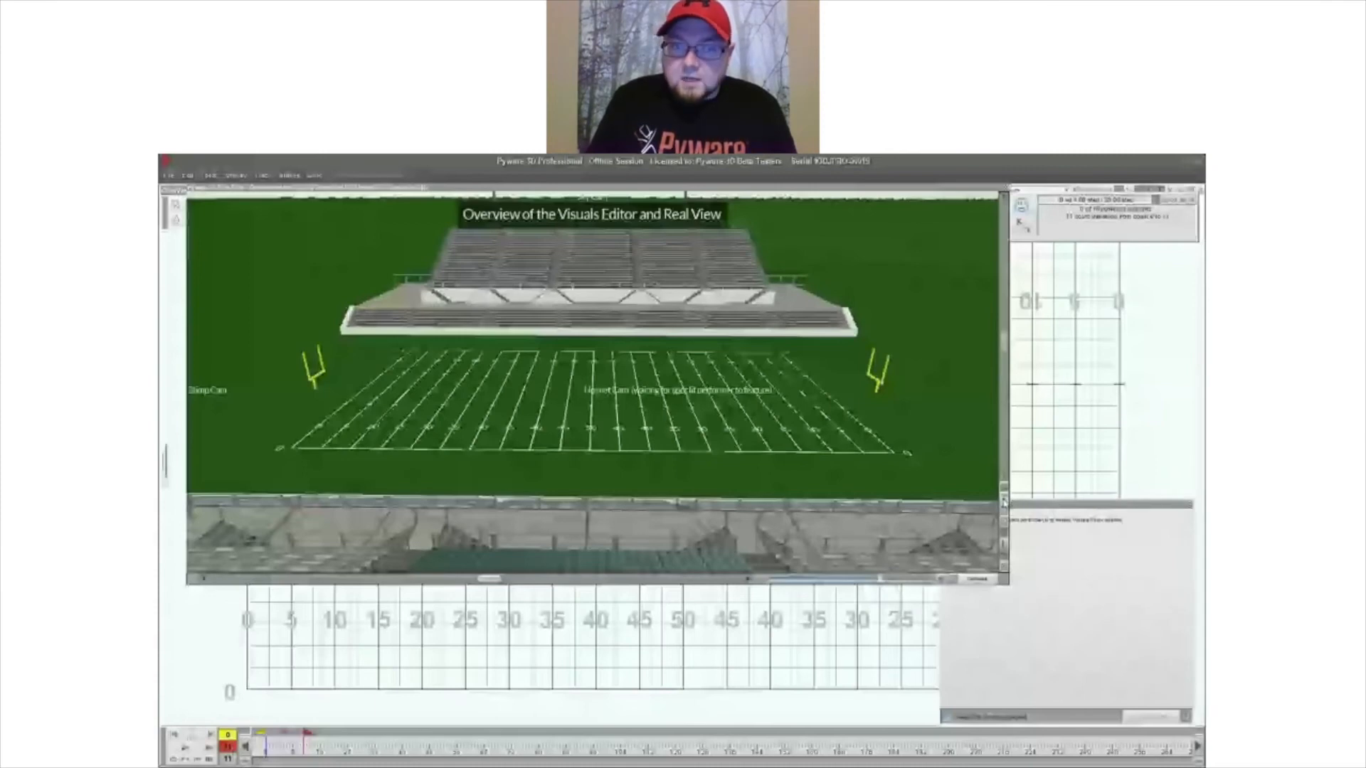
click(1003, 502)
key(alt+Tab)
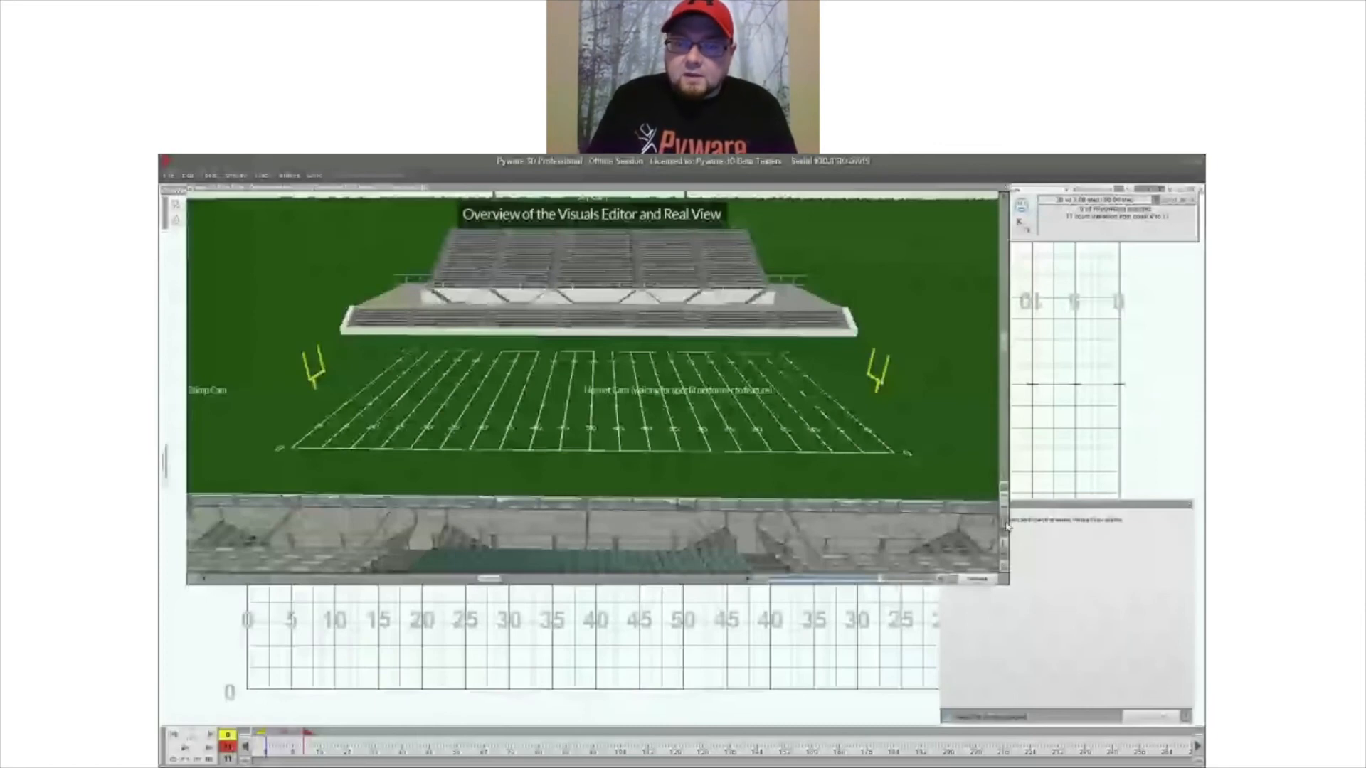
- Show the grid lines on the Real View field, and hide the stadium and bring it back
click(1006, 524)
click(1004, 524)
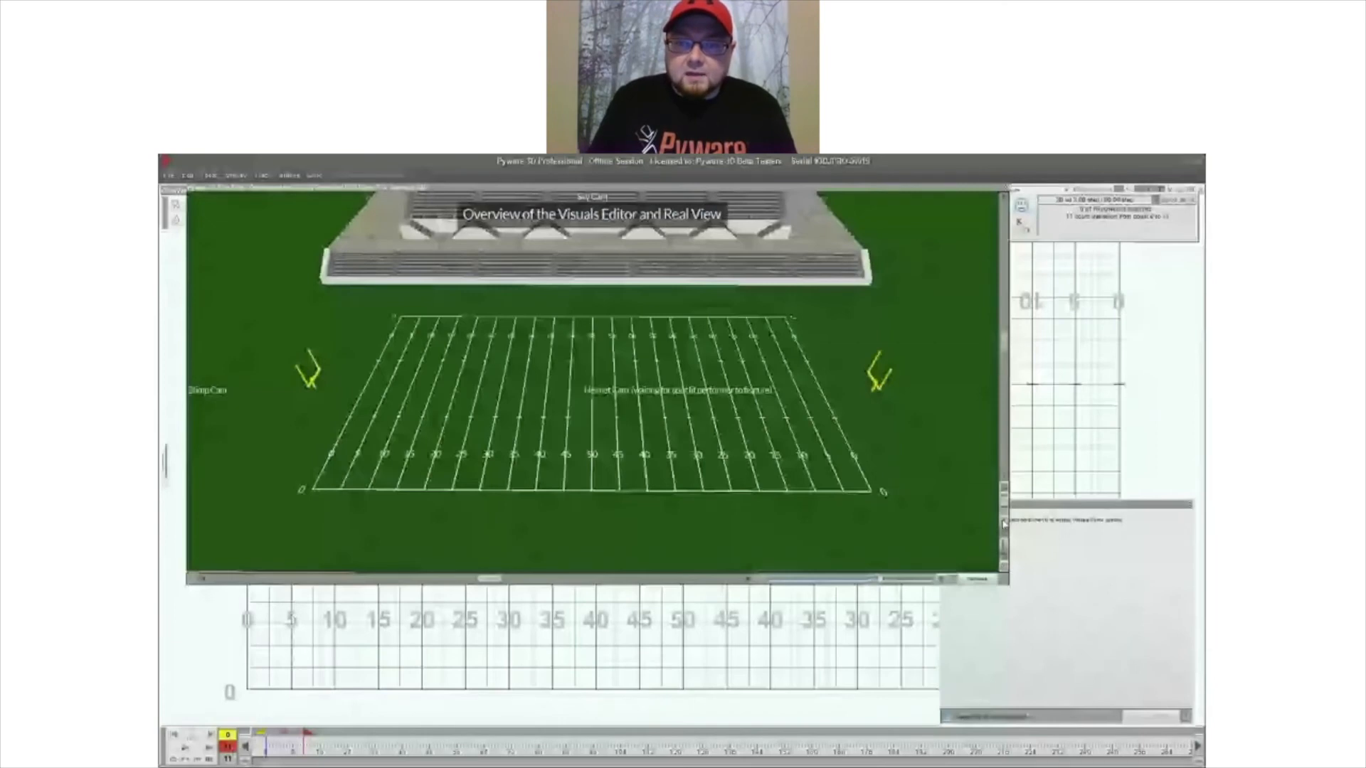
click(1004, 524)
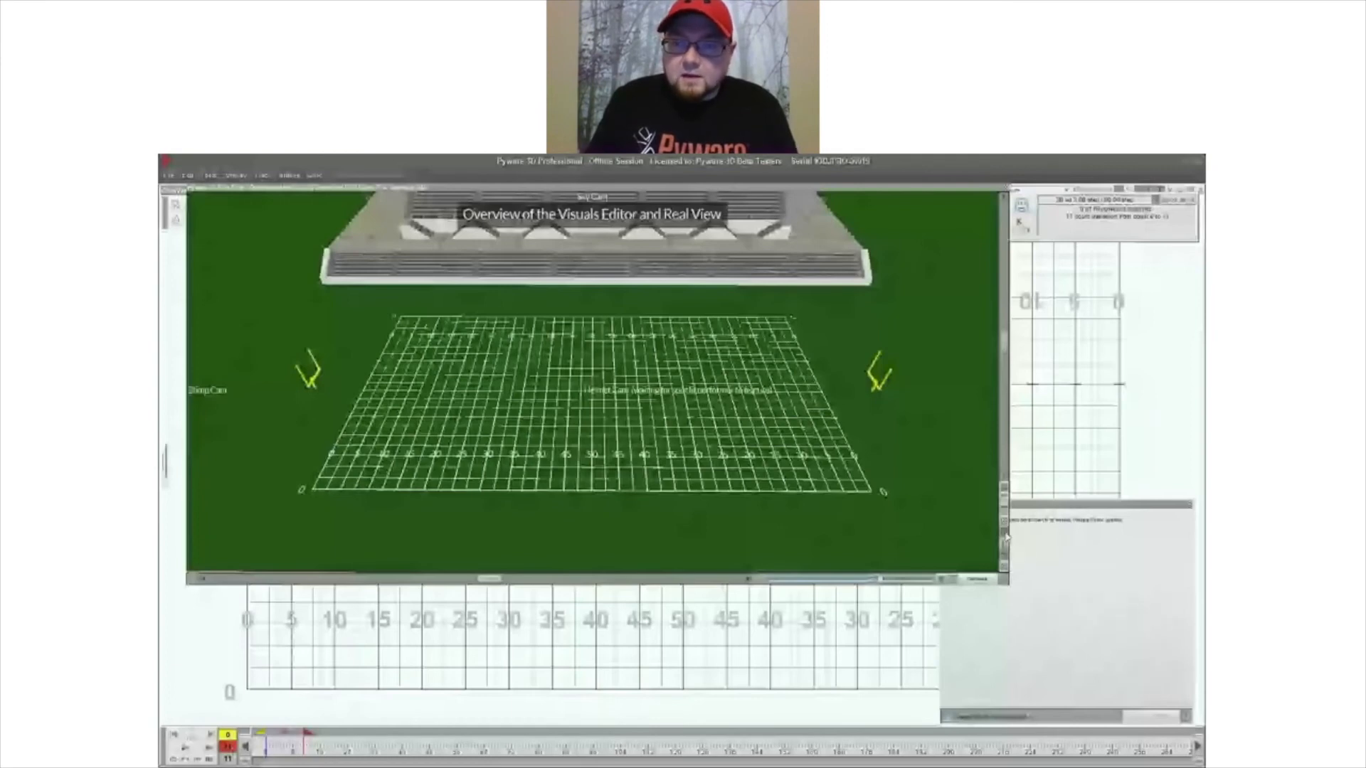
click(1005, 538)
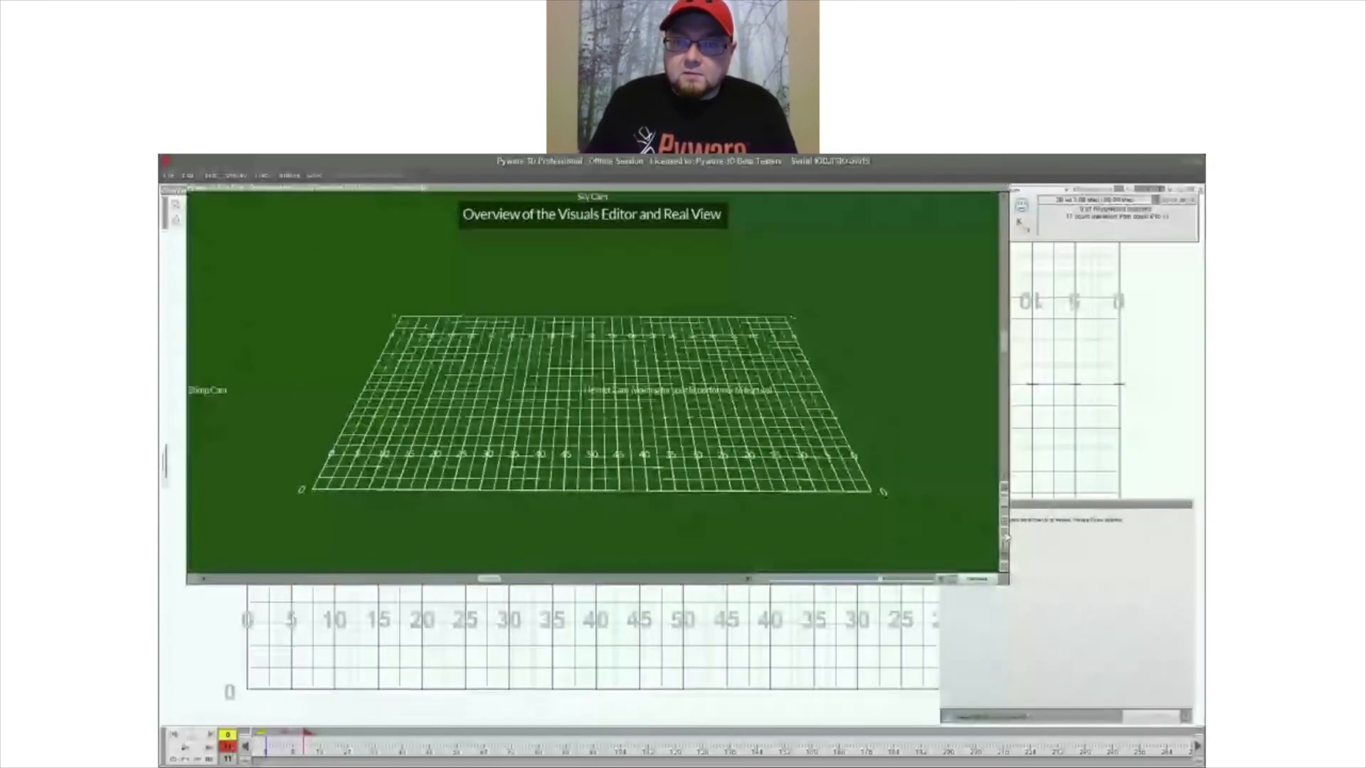
click(1005, 539)
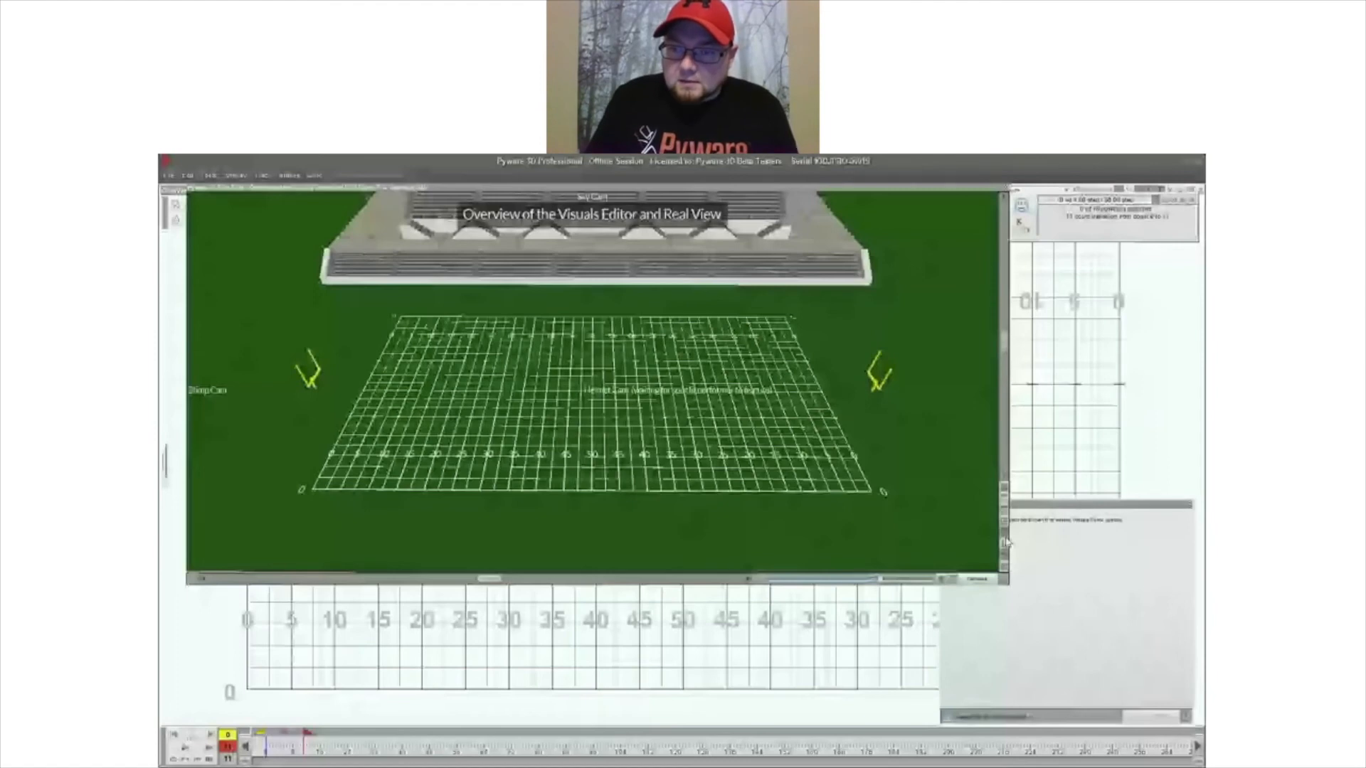
- Review the performing venue settings in the 3D Drill Document Options, and dismiss them without changes
click(1005, 542)
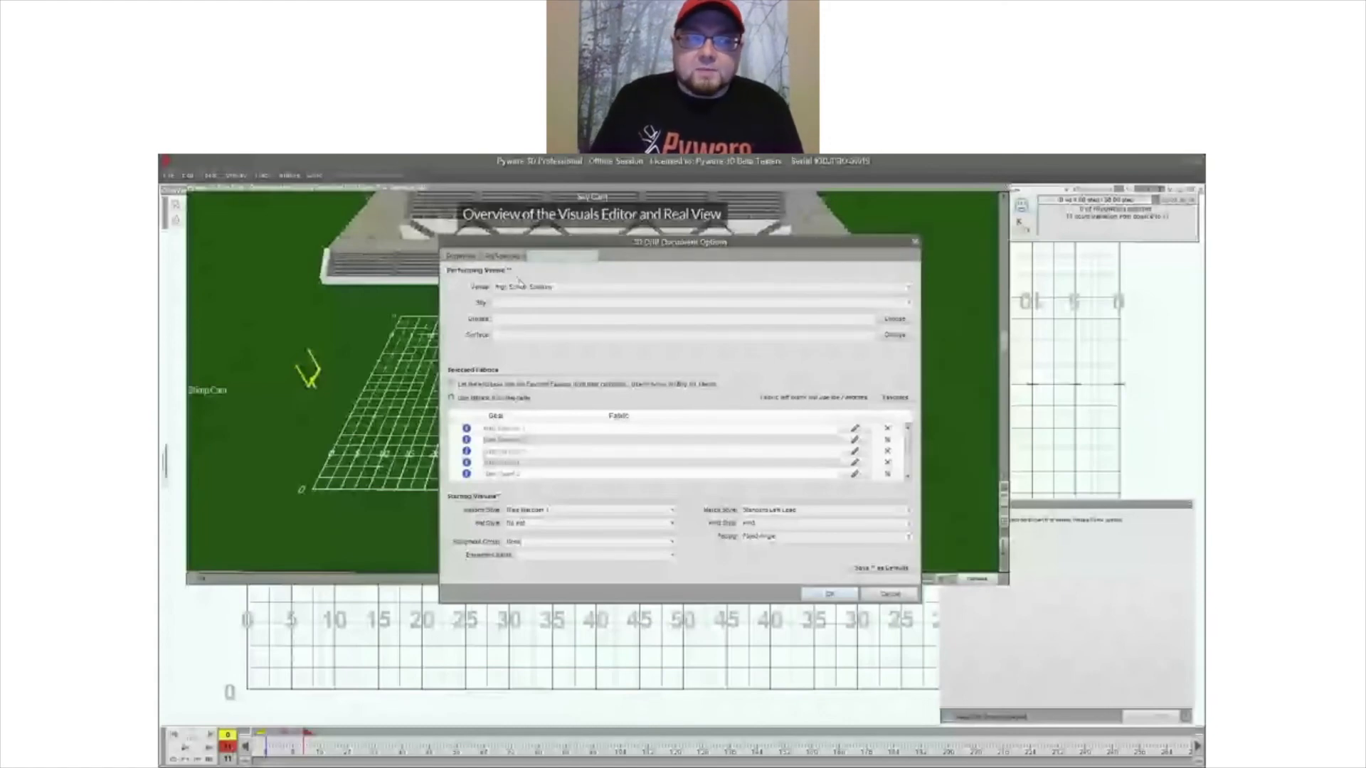
click(537, 294)
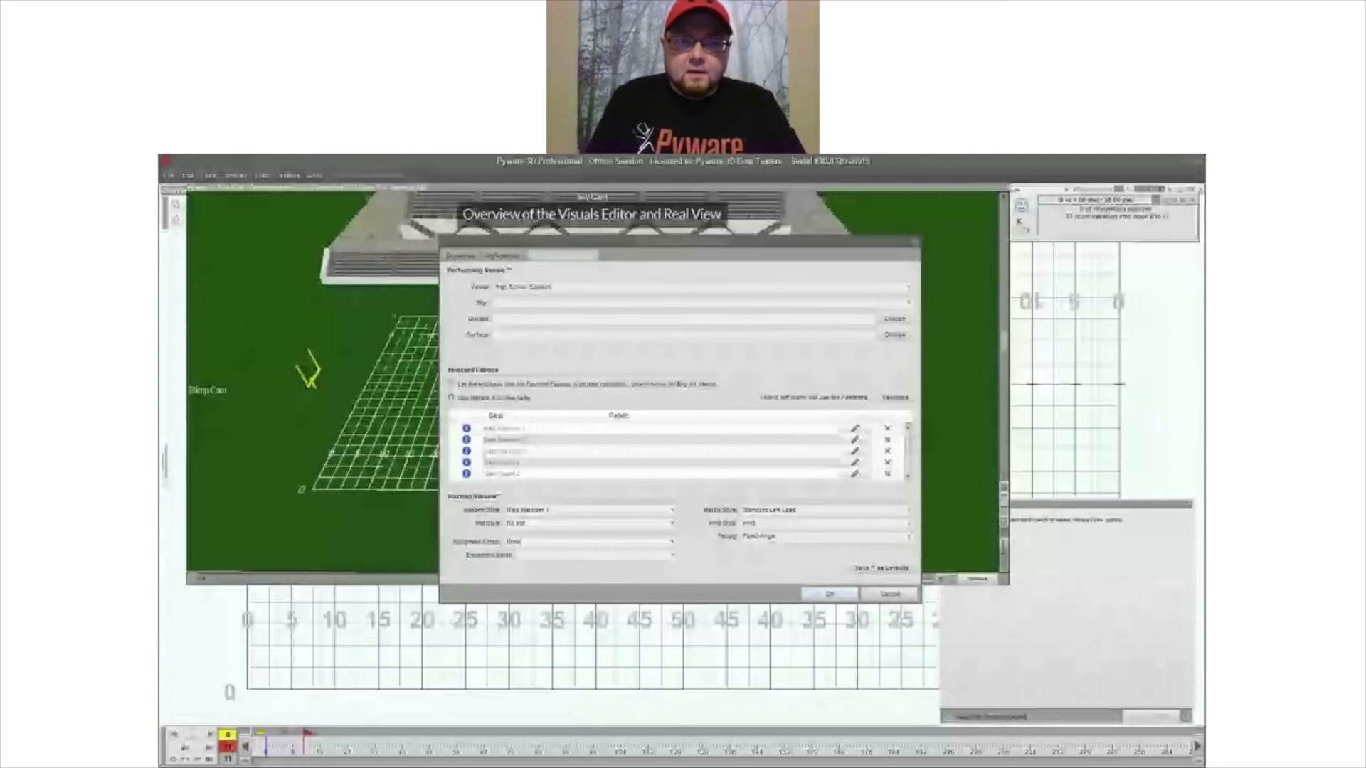
click(833, 323)
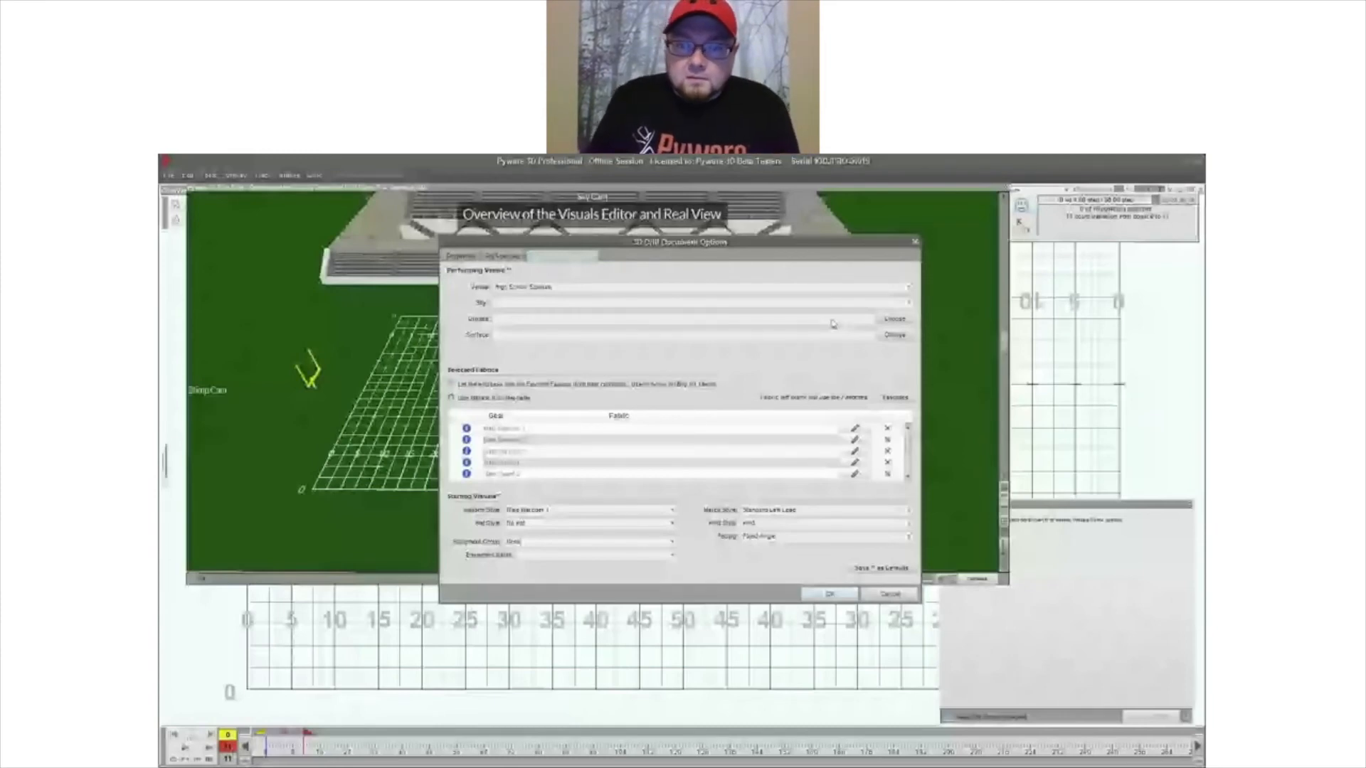
click(882, 593)
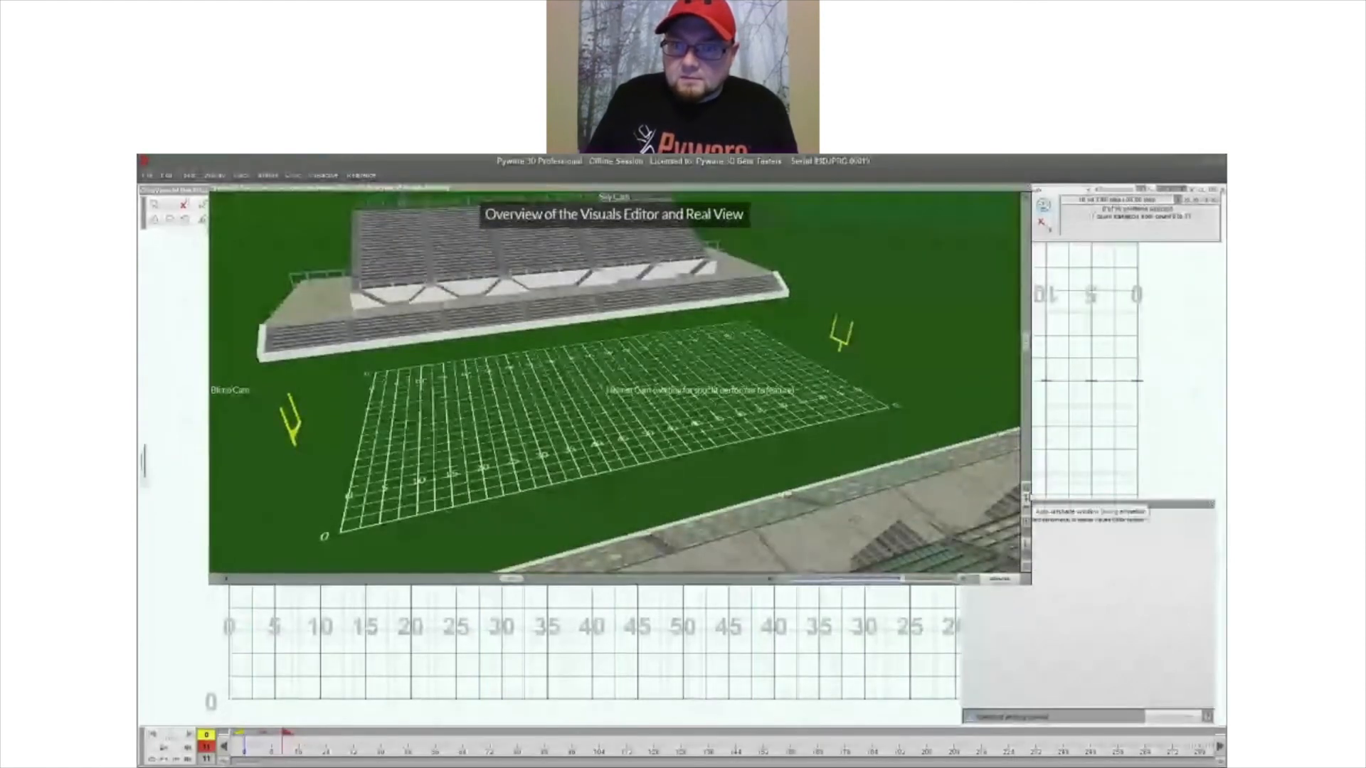
- Close the program
click(1221, 161)
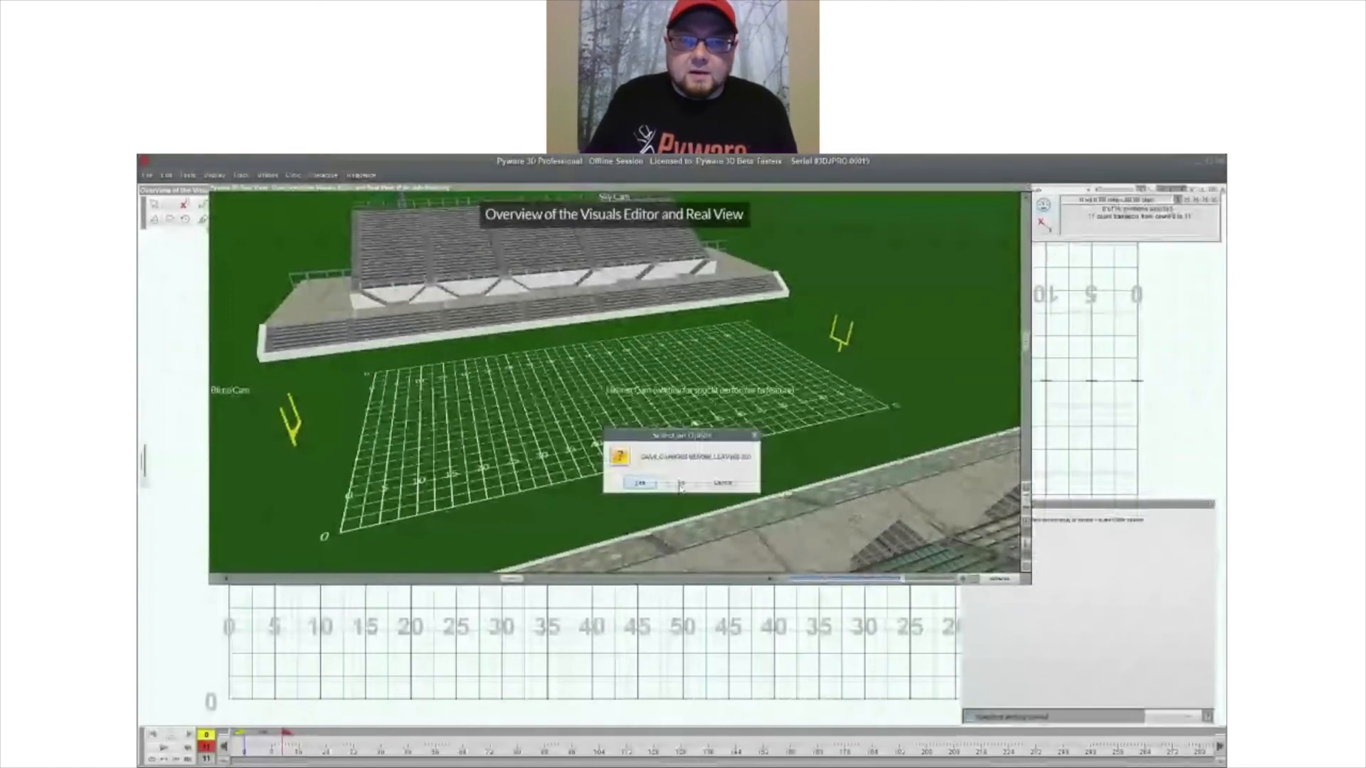
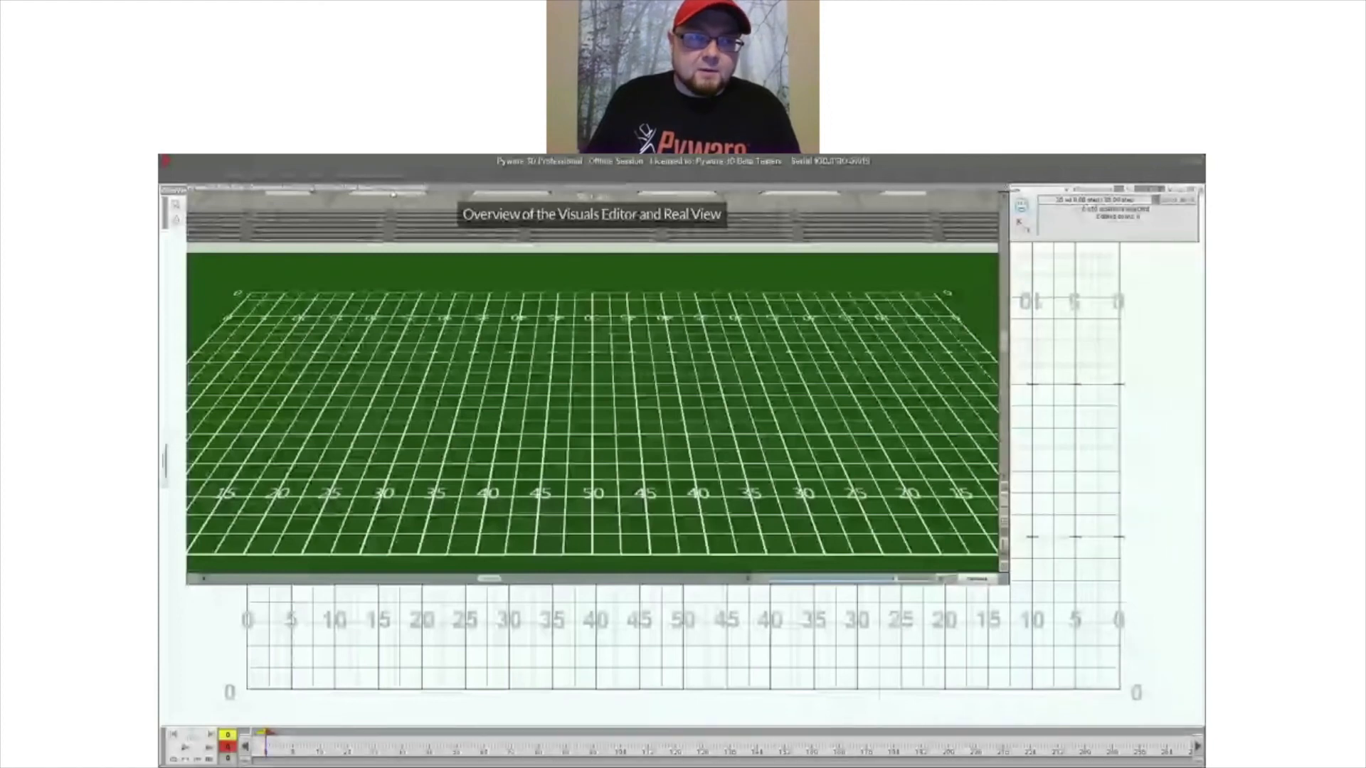
- Collapse the Real View window and place five performers in a row just in front of the front hash, 5 yards apart from 40 to 40
drag(392, 194, 448, 266)
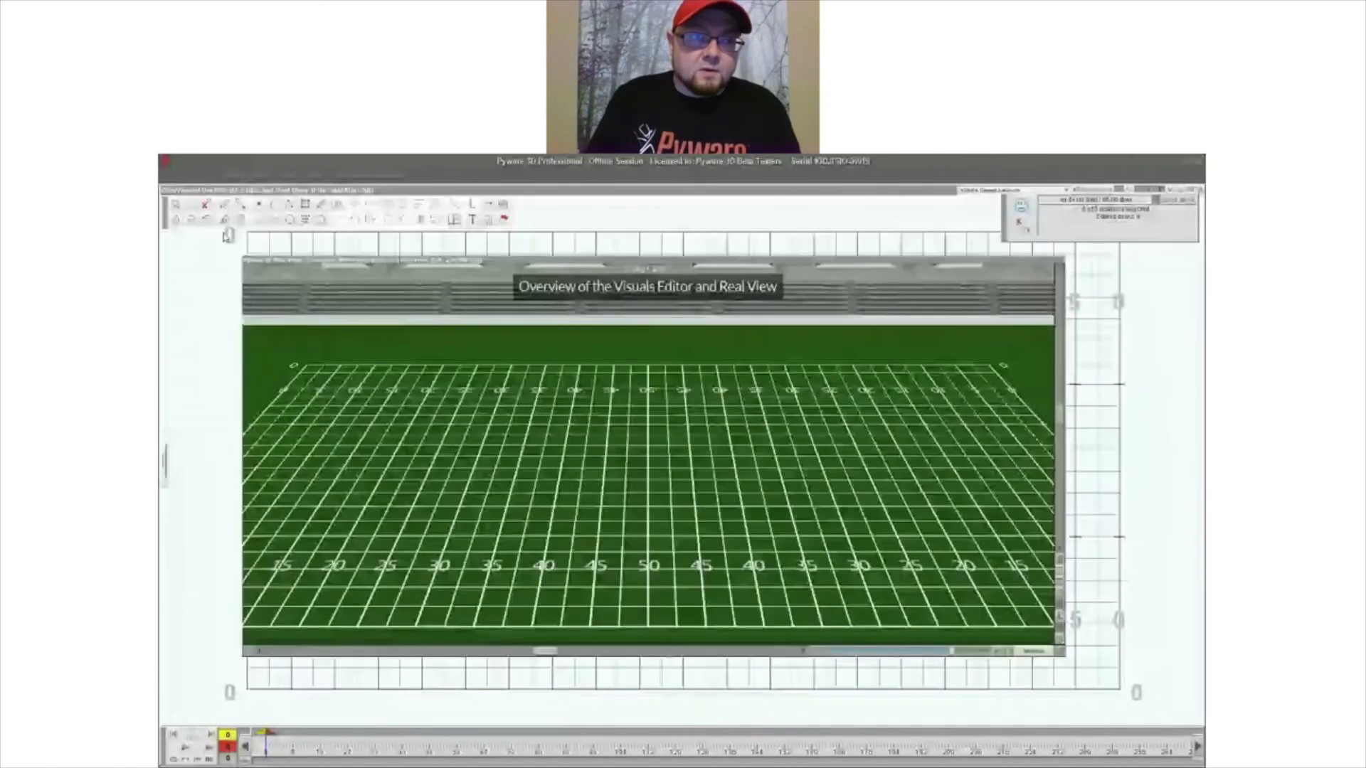
double_click(663, 261)
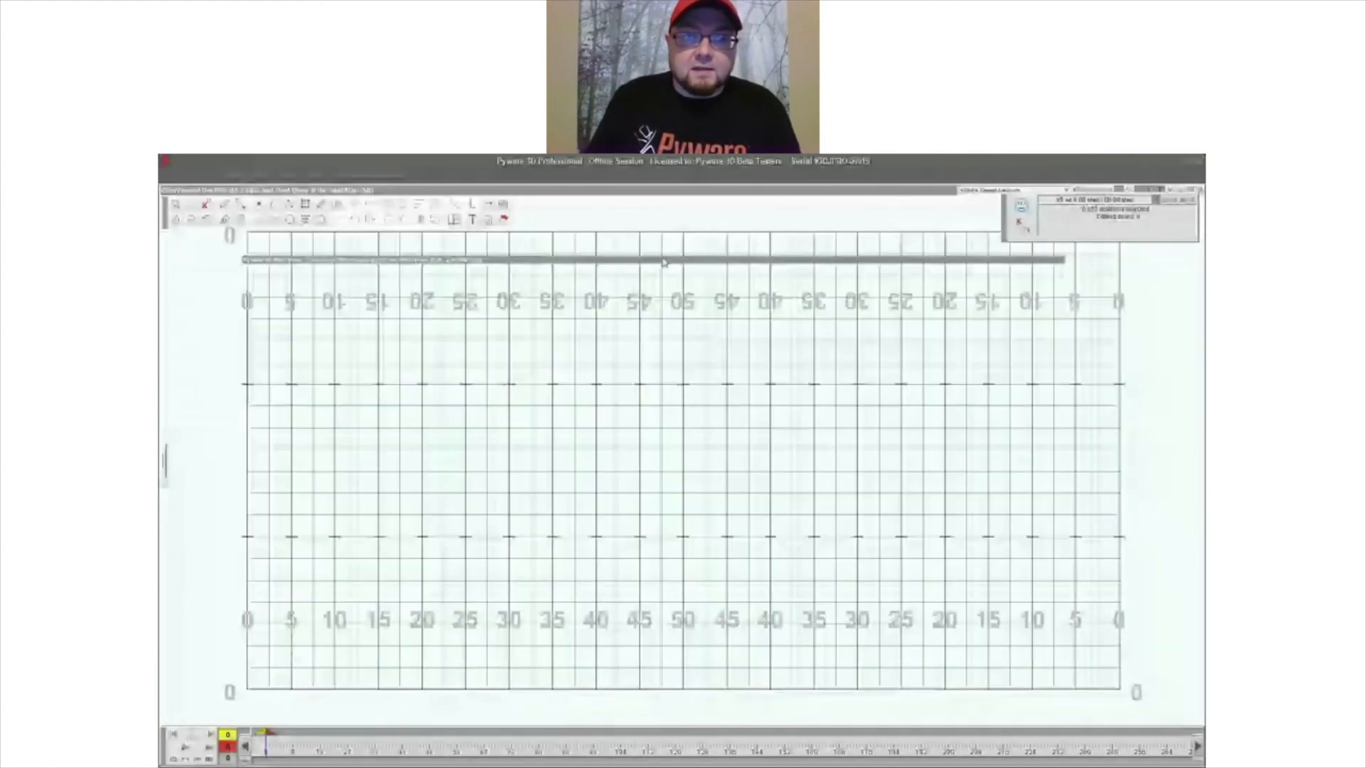
click(258, 204)
click(682, 560)
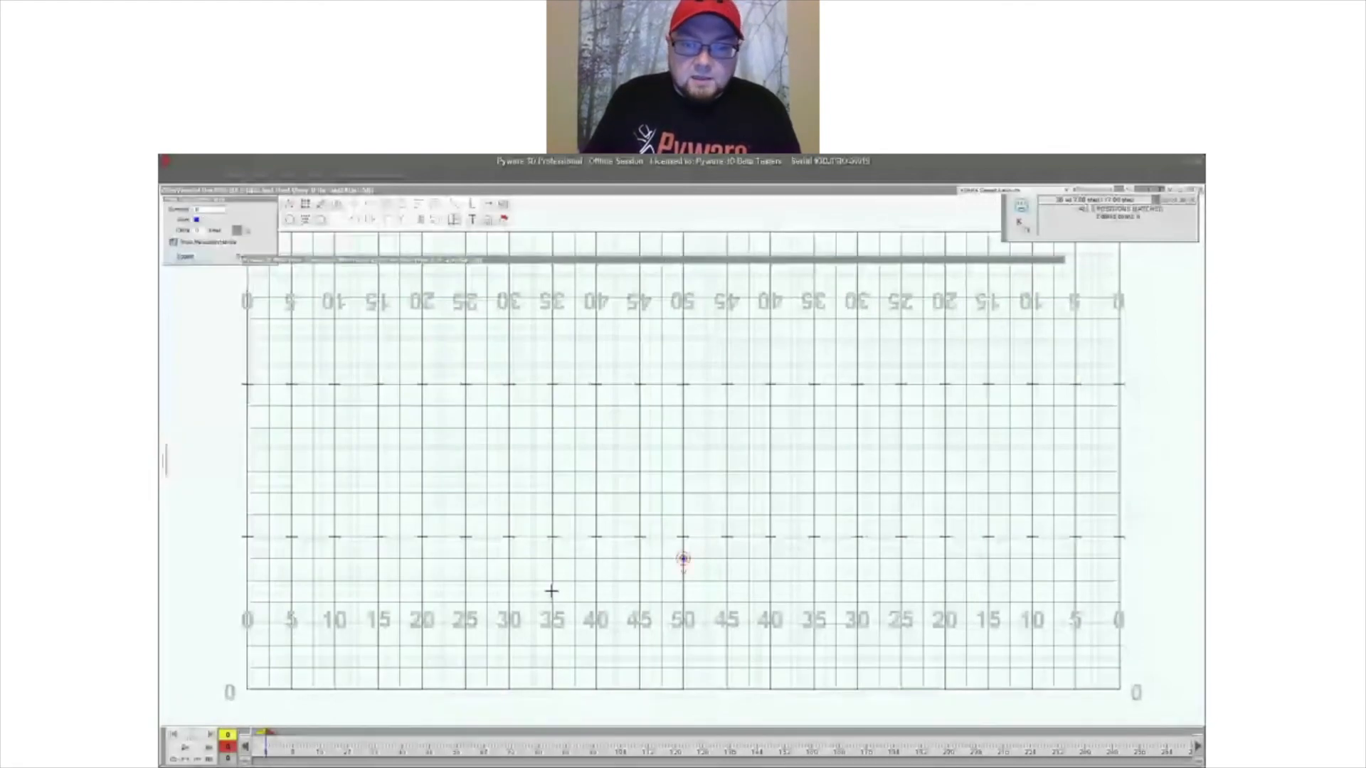
click(640, 559)
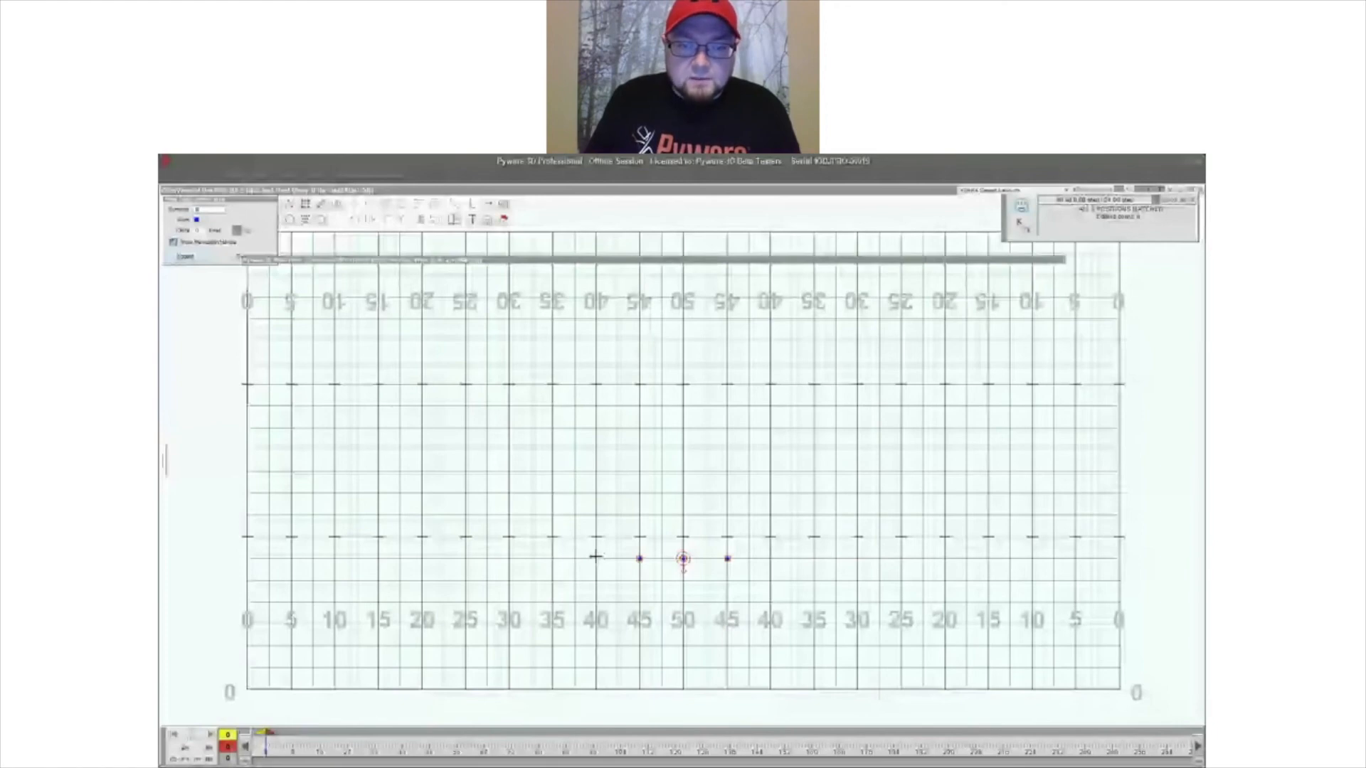
click(596, 557)
key(Return)
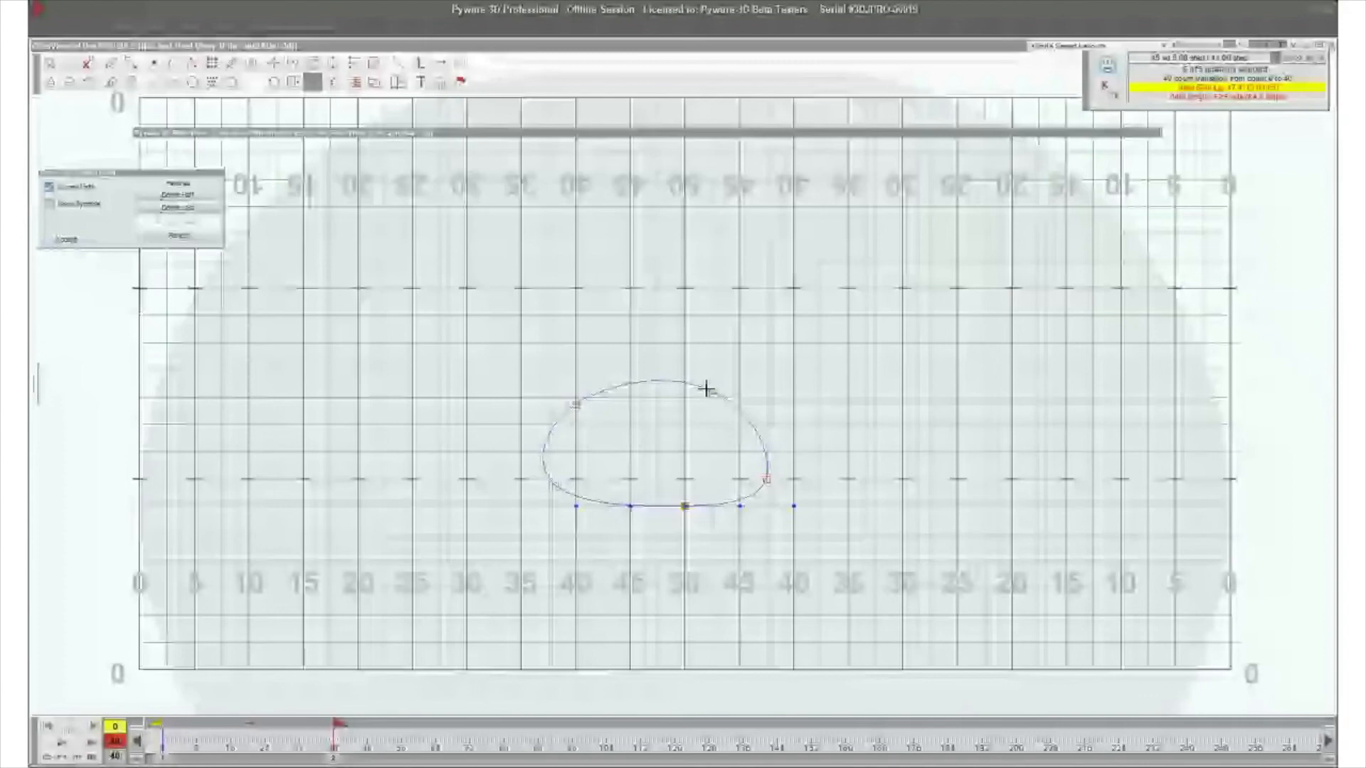
- Route the 50-yard-line performer along a closed curved path over 40 counts, and activate the Sky, Ground, Helmet and Blimp cameras
click(212, 232)
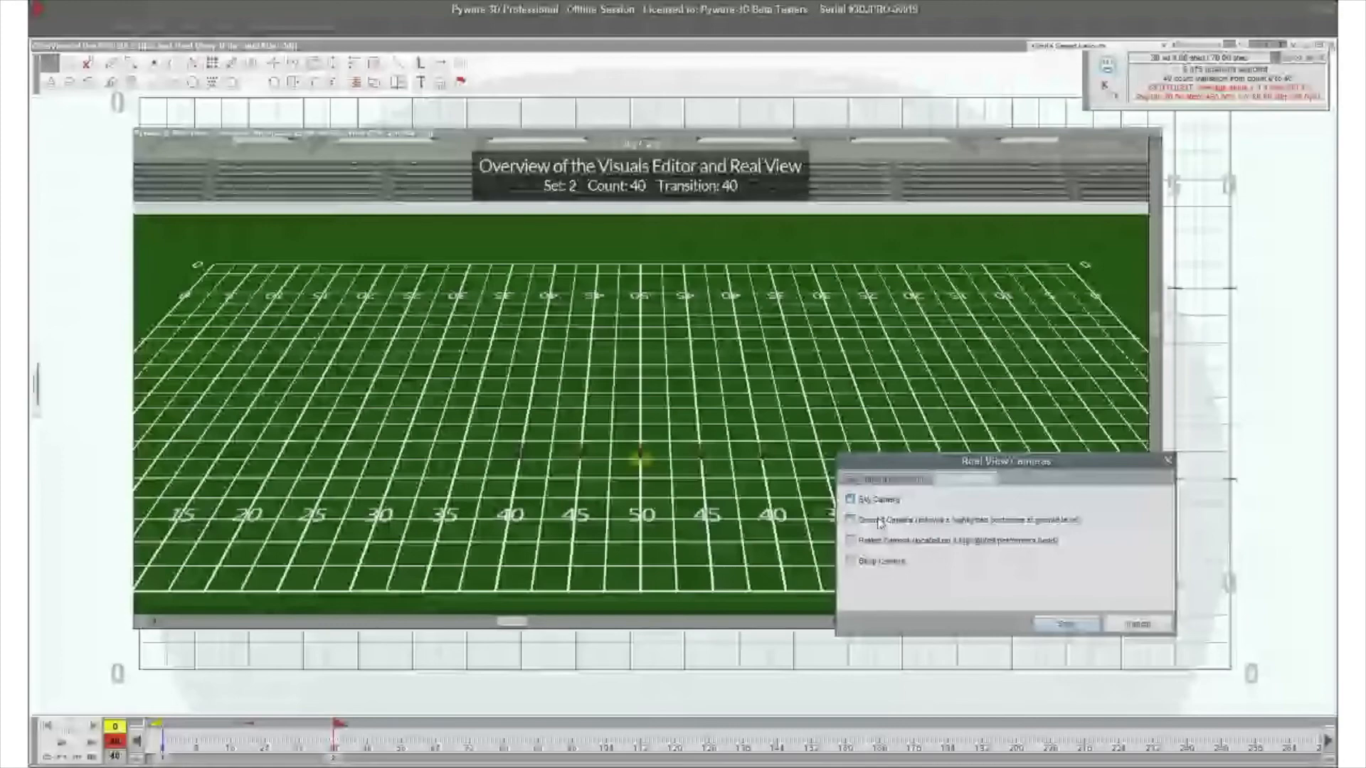
click(1071, 626)
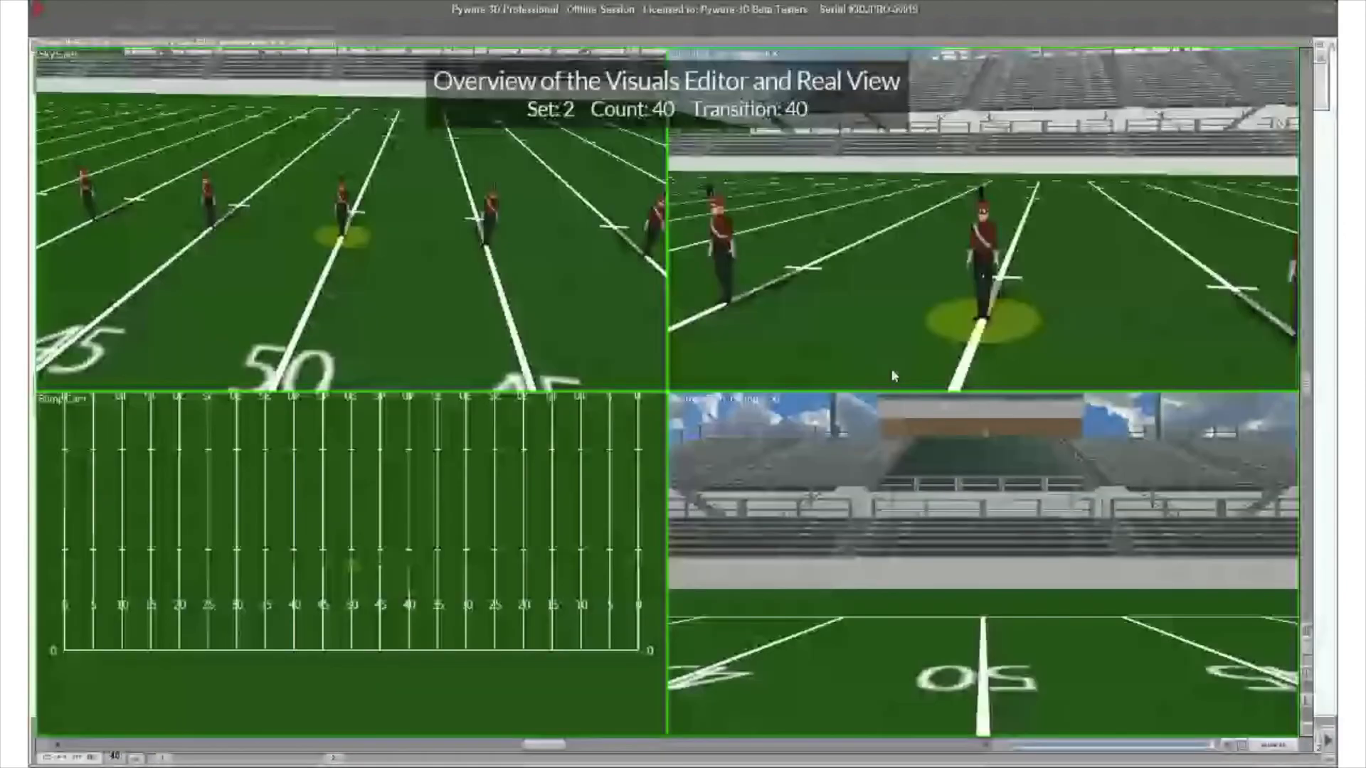
- Orbit the Ground camera around the highlighted performer and raise it to look down from above
drag(894, 376, 797, 374)
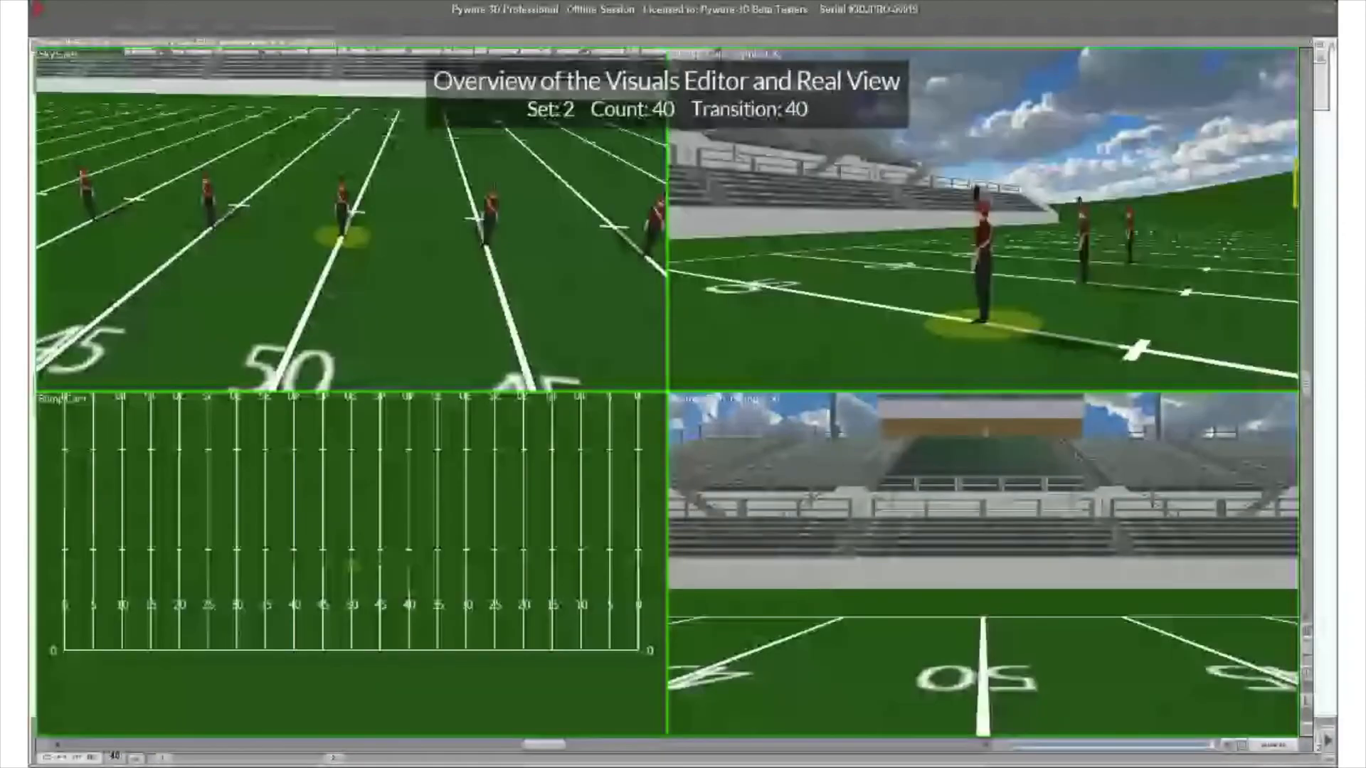
drag(797, 374, 982, 373)
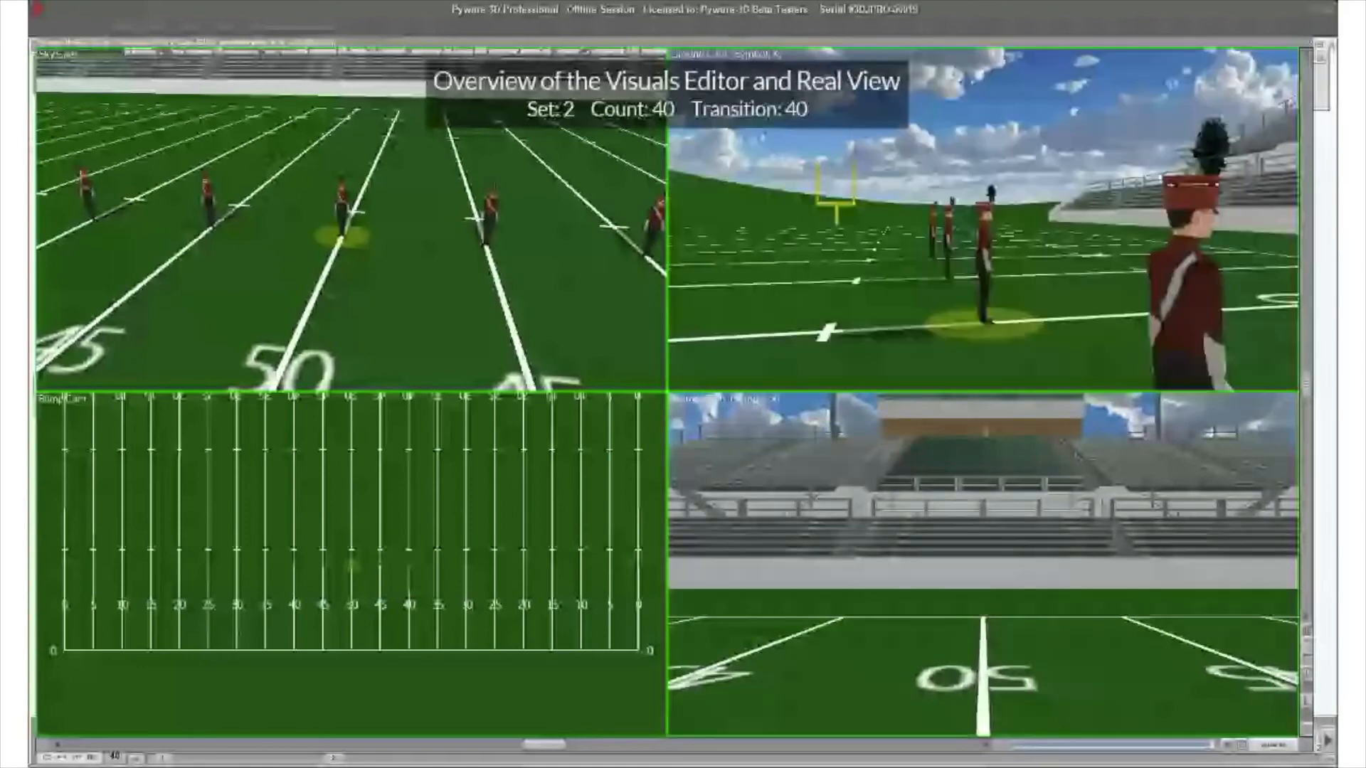
drag(981, 284, 924, 355)
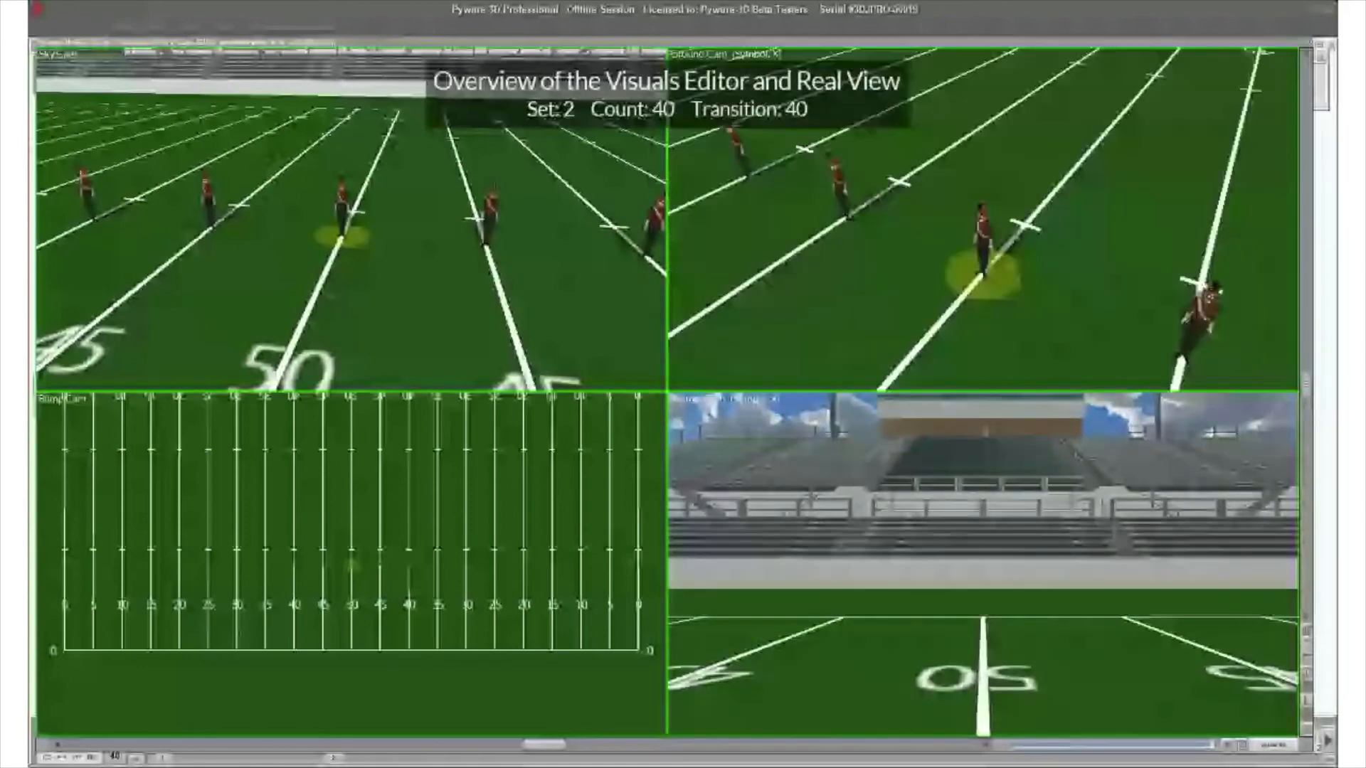
drag(924, 356, 848, 572)
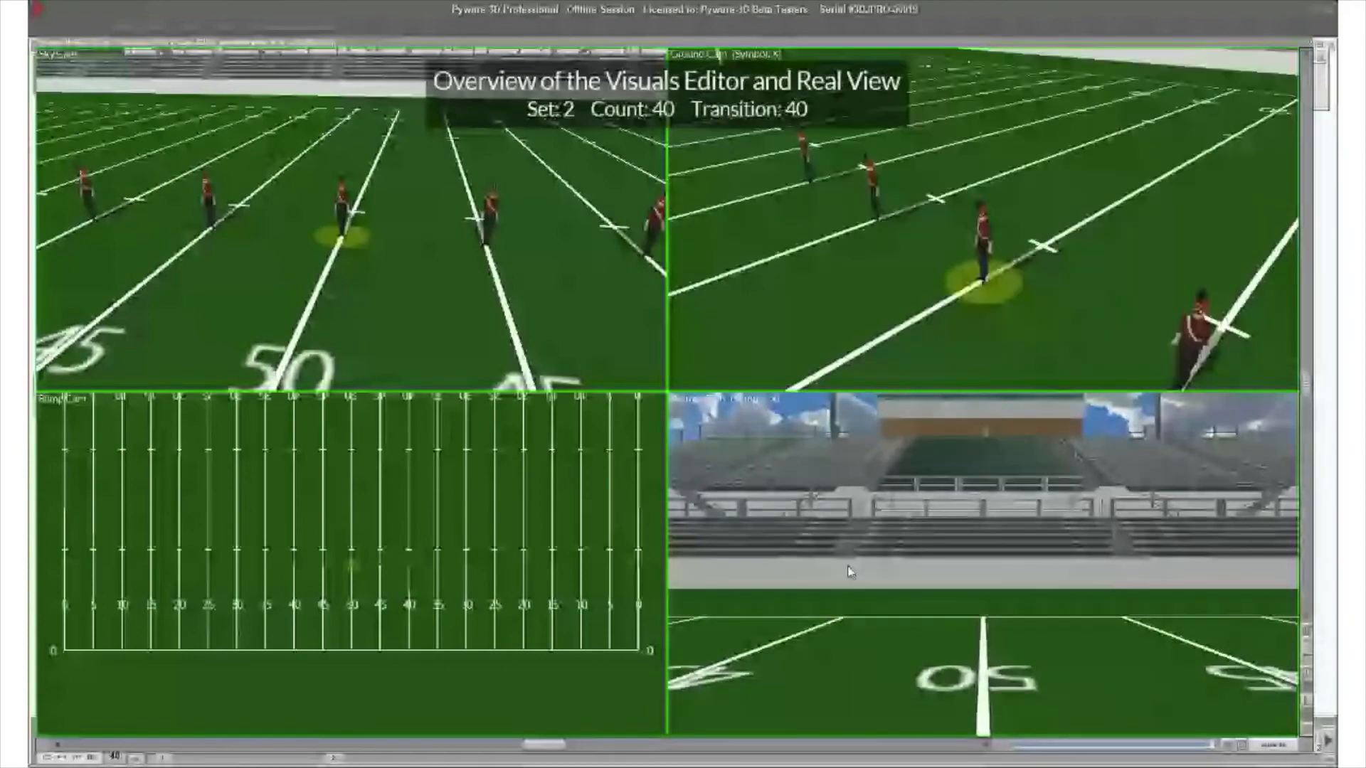
- Move the Real View window up to uncover the count track, and play the 40-count transition
drag(202, 43, 200, 35)
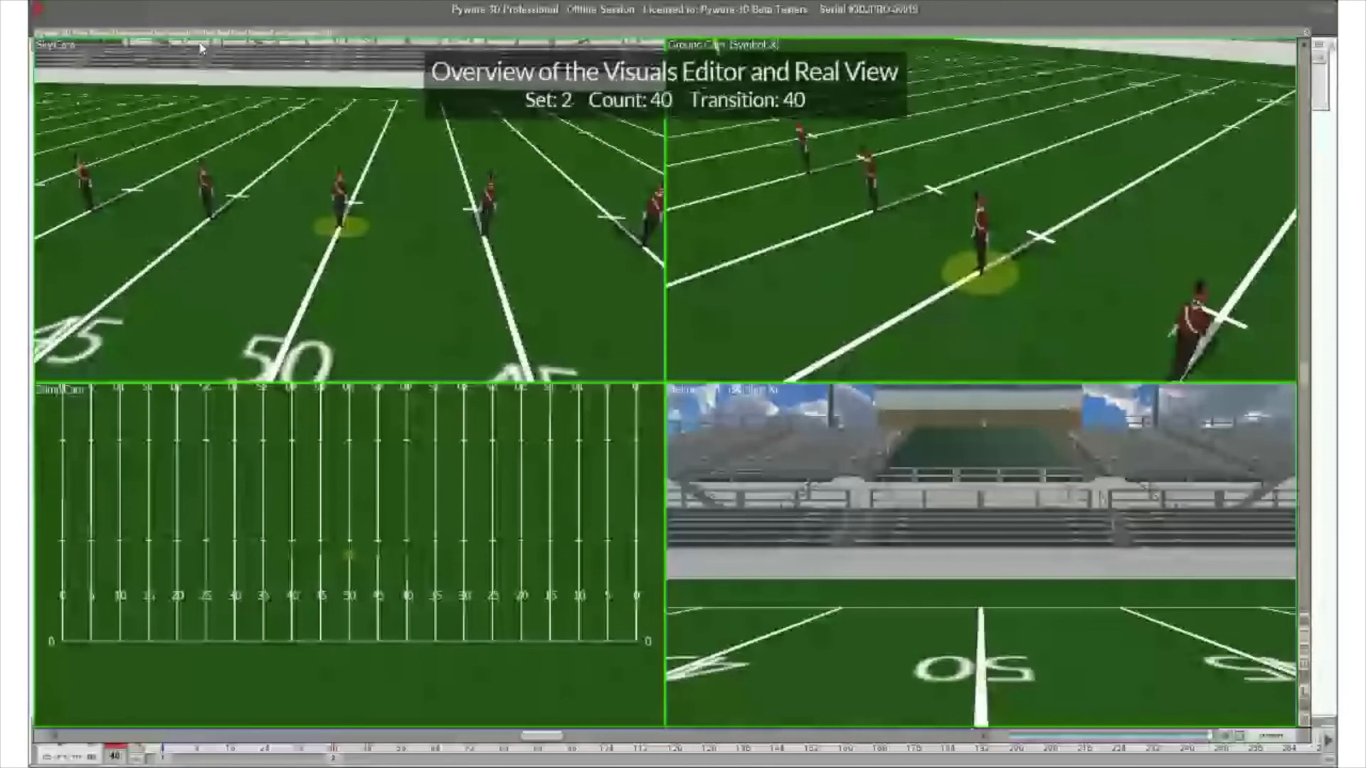
drag(201, 47, 201, 26)
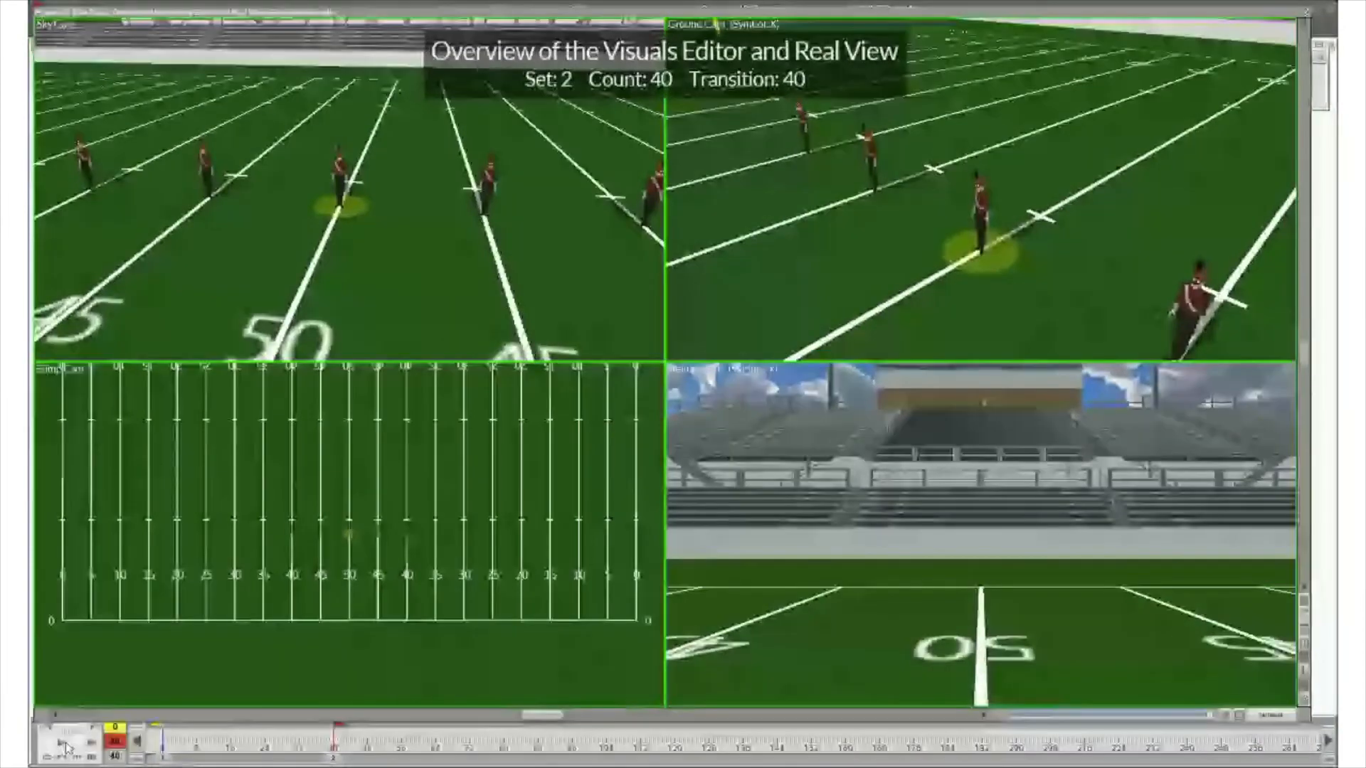
click(64, 745)
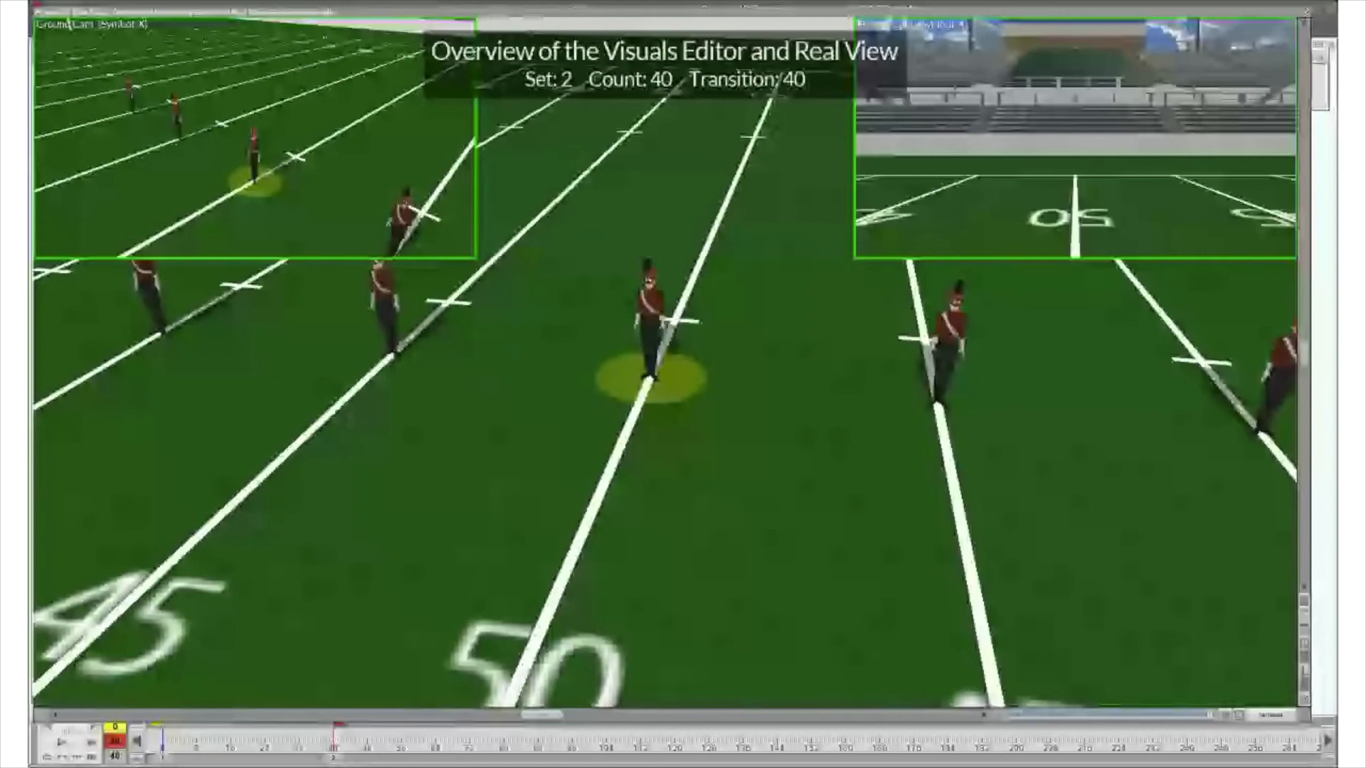
- Turn off the Helmet camera in the Real View's active cameras and save the setting
key(Return)
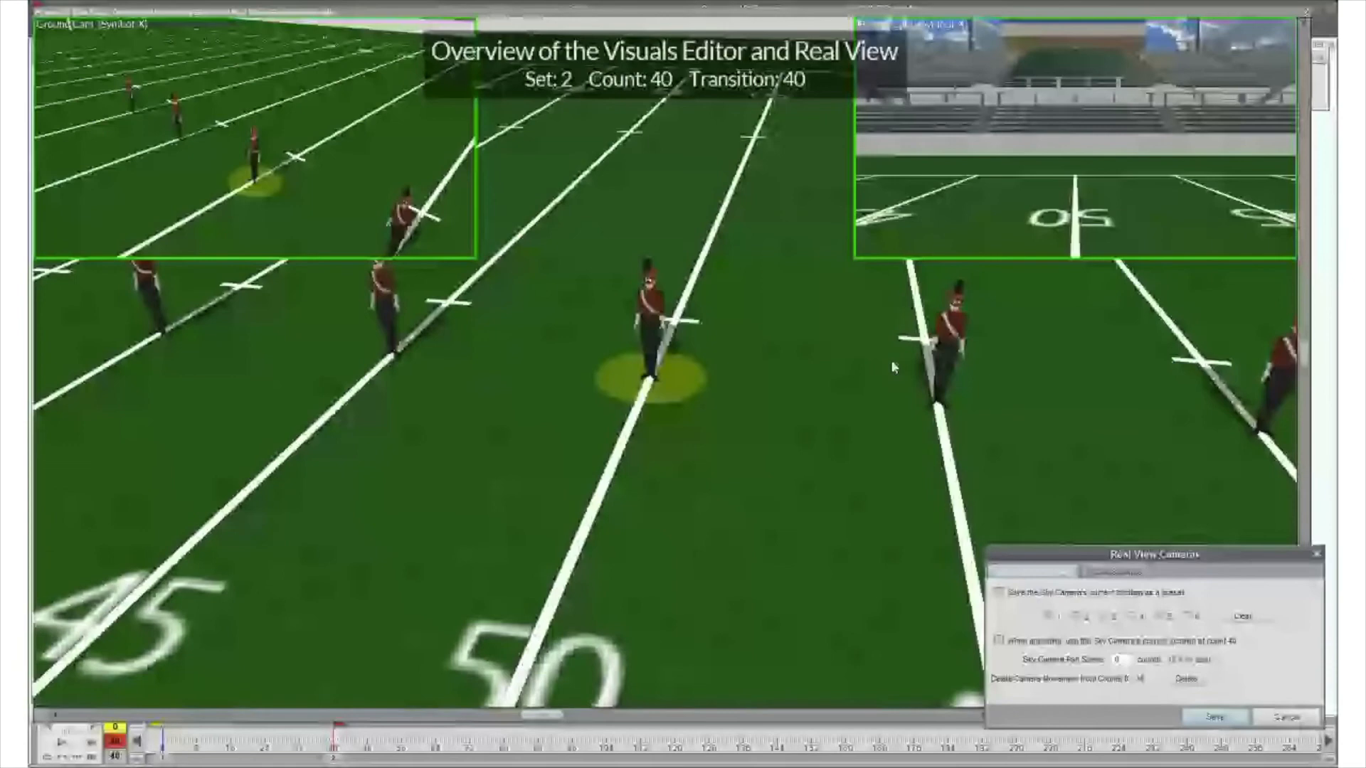
click(1131, 574)
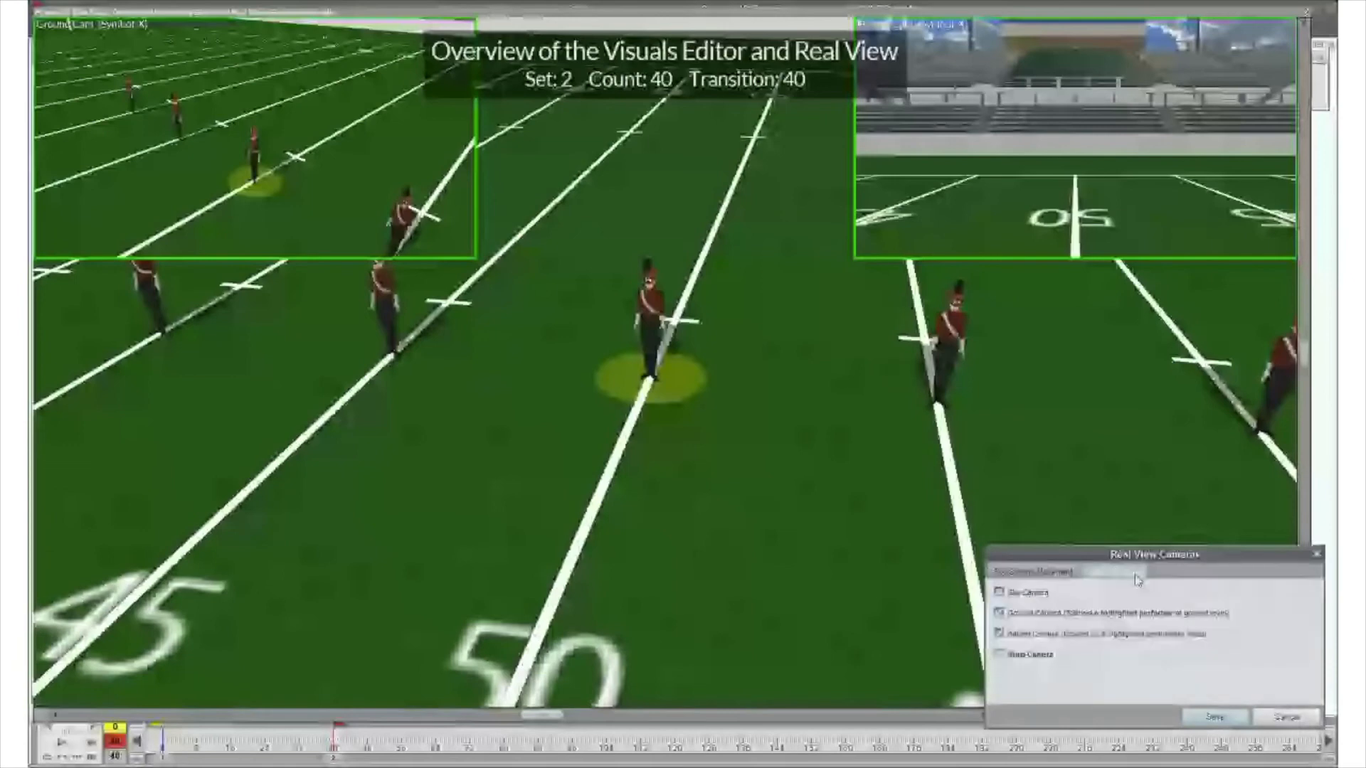
click(1162, 633)
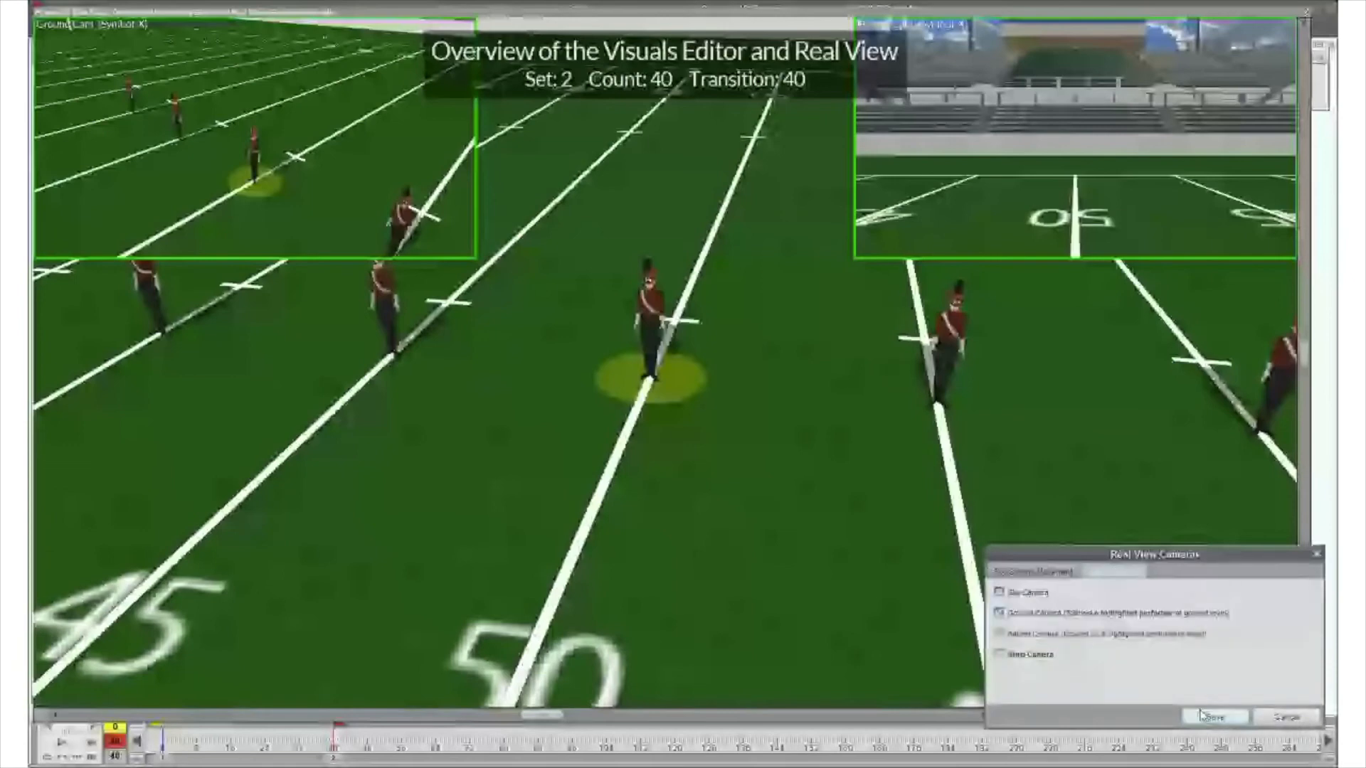
click(1213, 716)
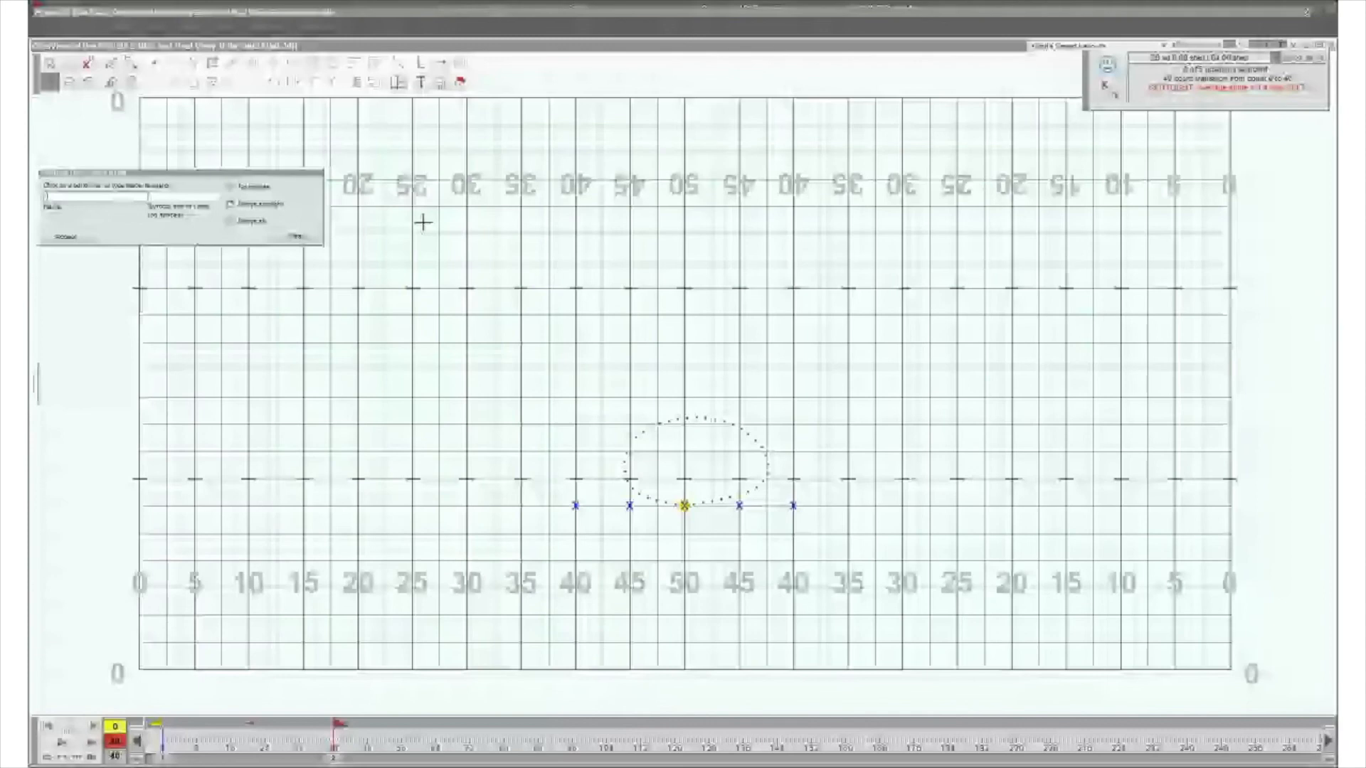
- Select the performer on the 50-yard line at count 0 and open the Visuals Editor over the upper middle of the field
click(295, 236)
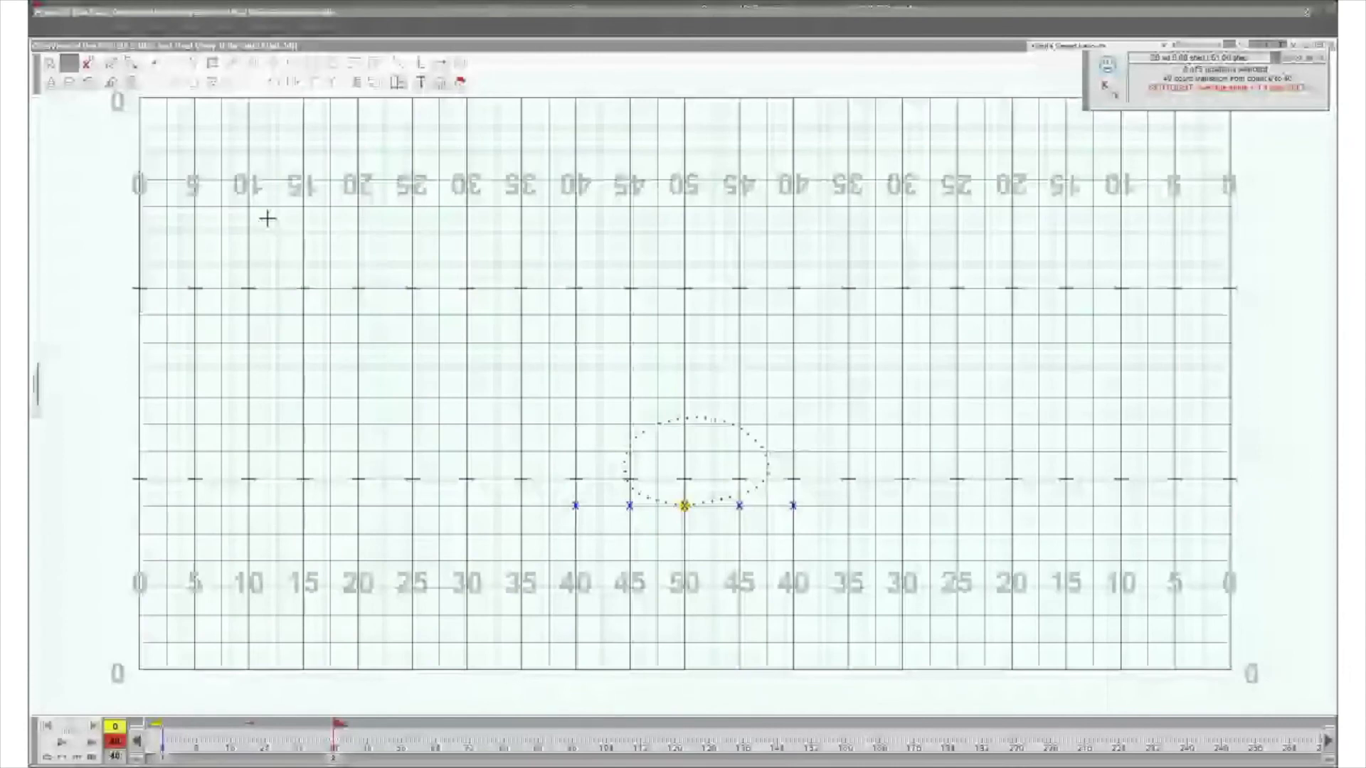
drag(652, 480, 702, 531)
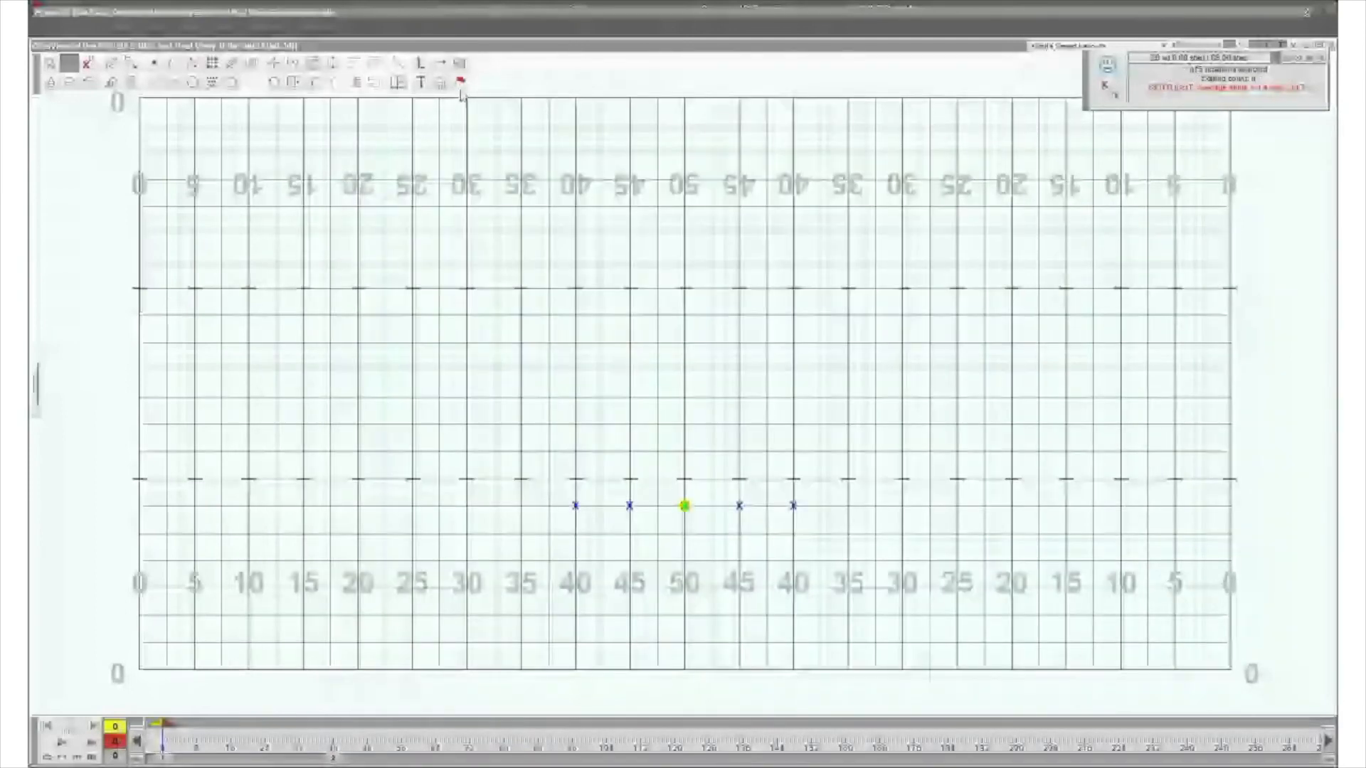
click(460, 81)
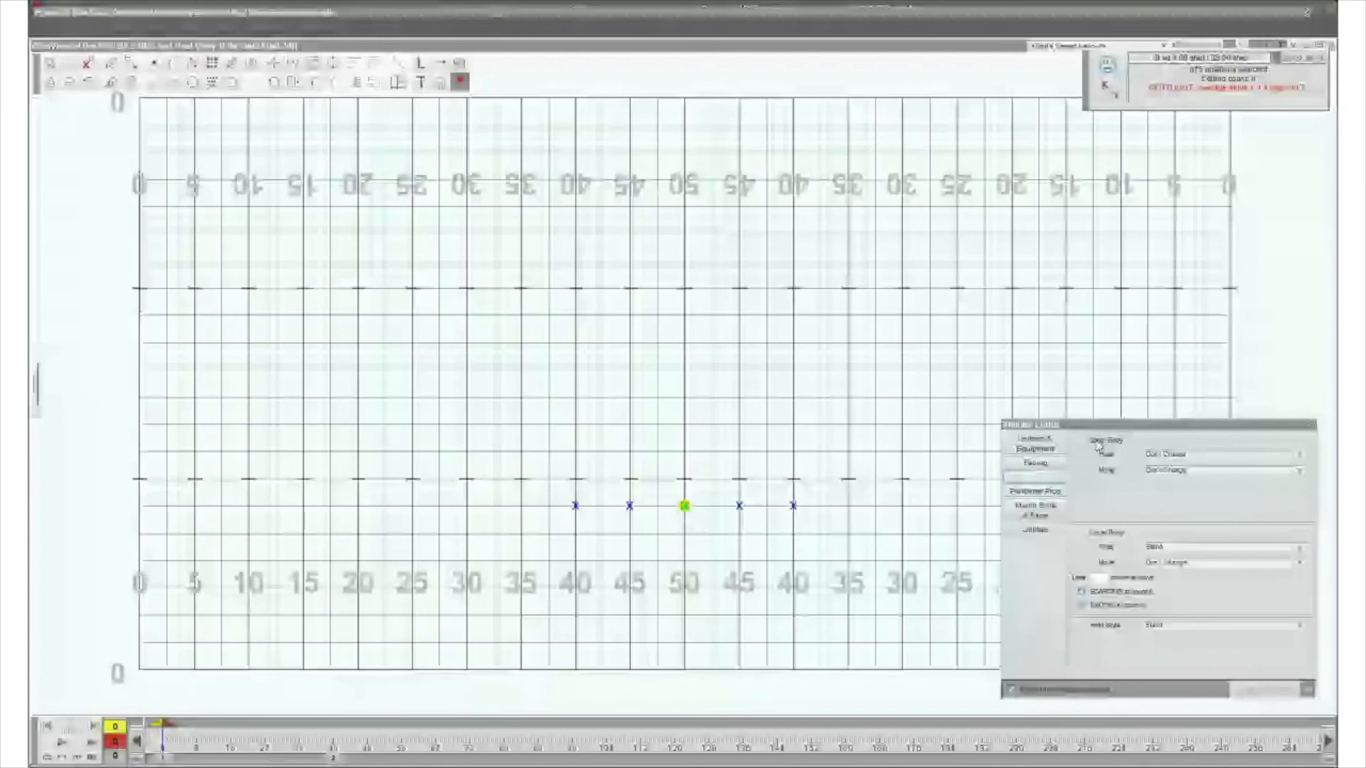
drag(1099, 425, 724, 122)
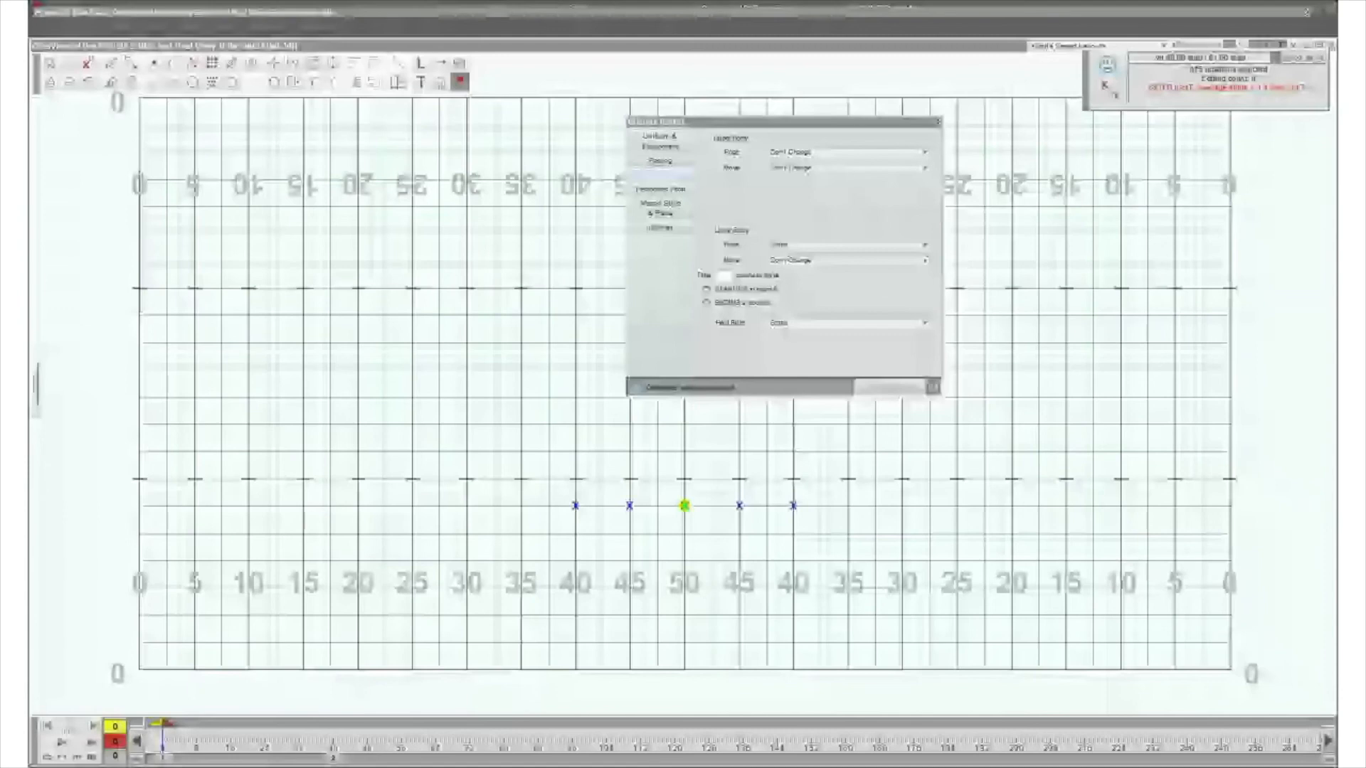
- Enlarge the user interface size in the Application Options and accept the change
key(alt+f)
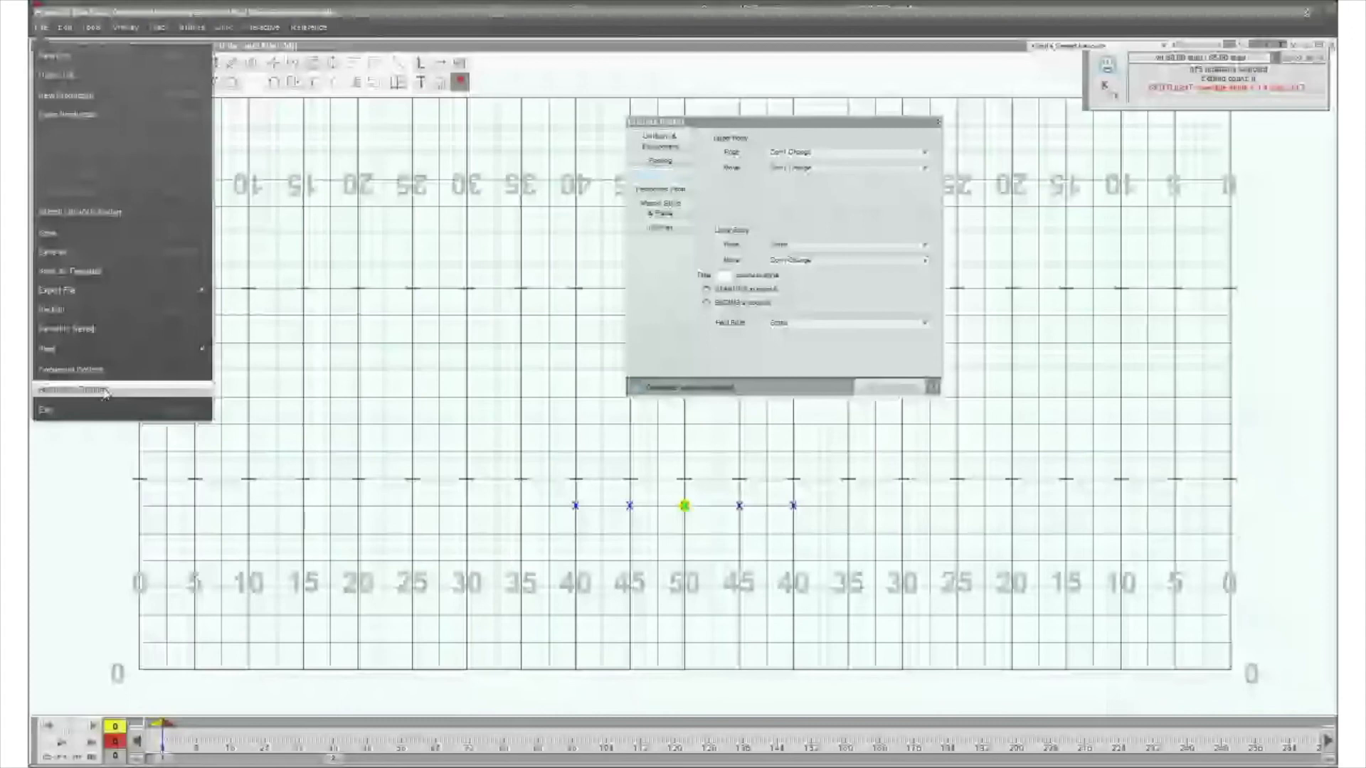
click(104, 392)
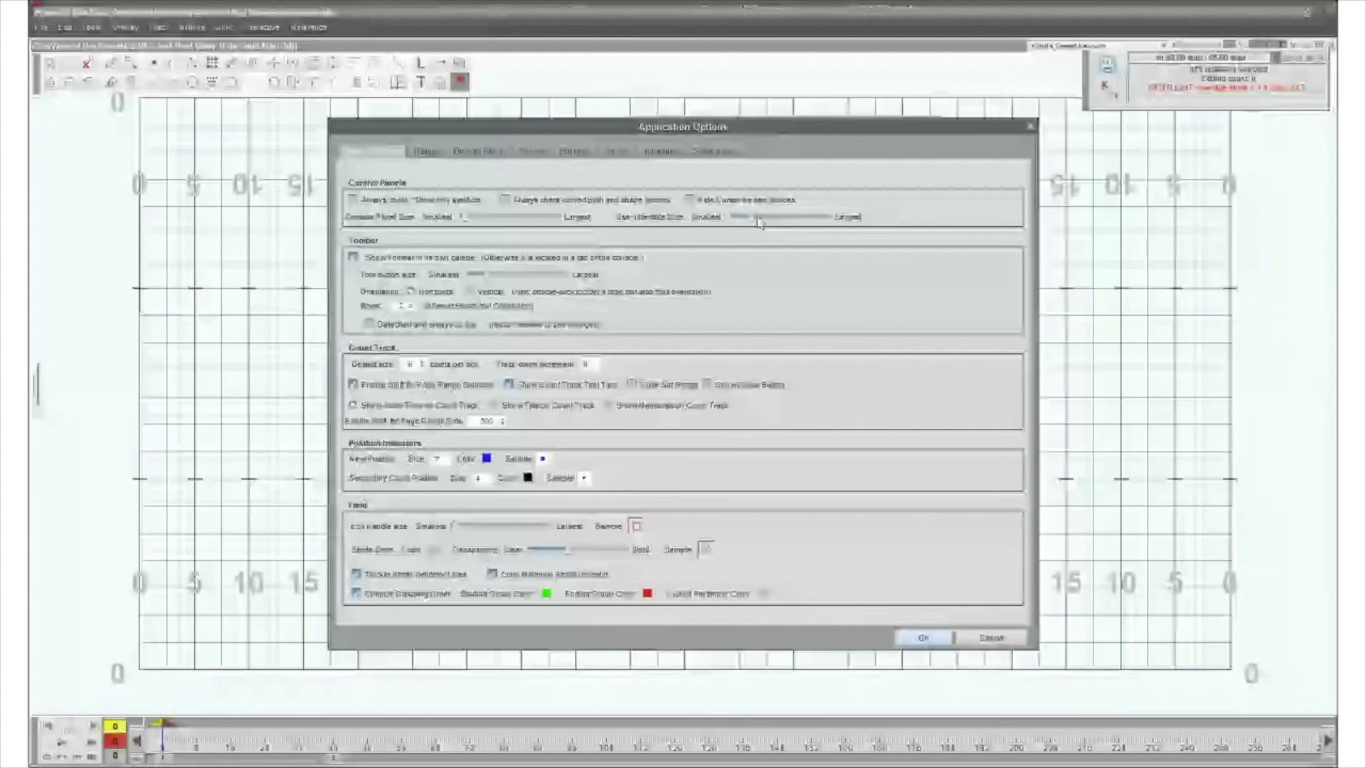
click(923, 639)
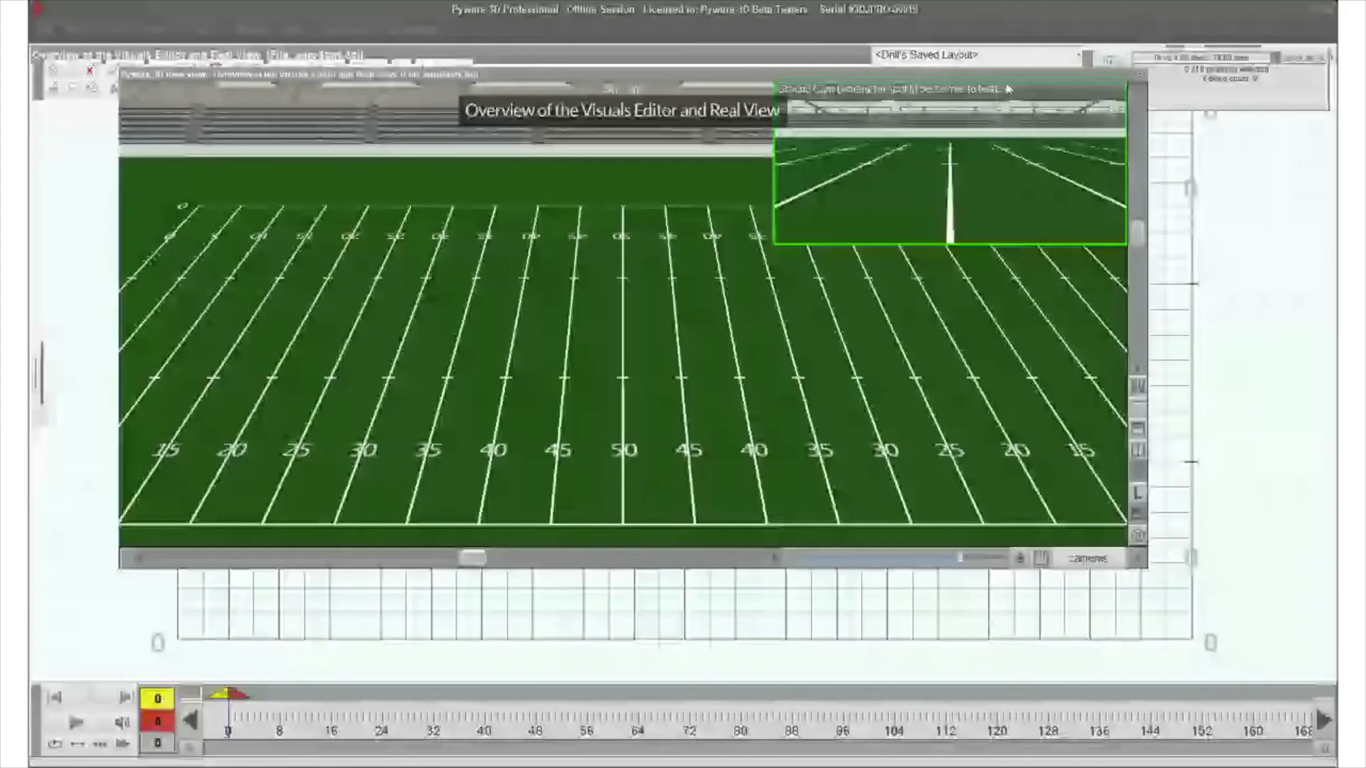
- Collapse the Real View window to its title bar and open the Visuals Editor
double_click(1012, 75)
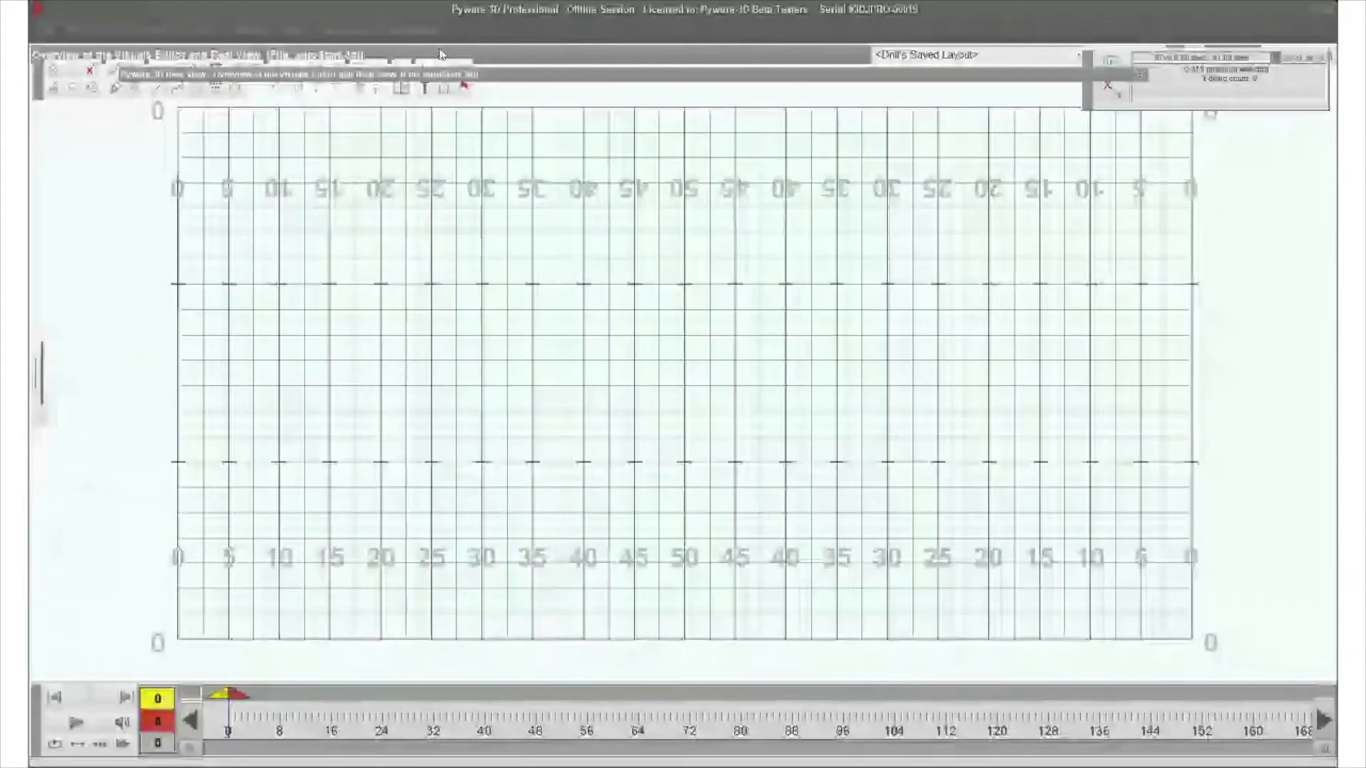
click(464, 88)
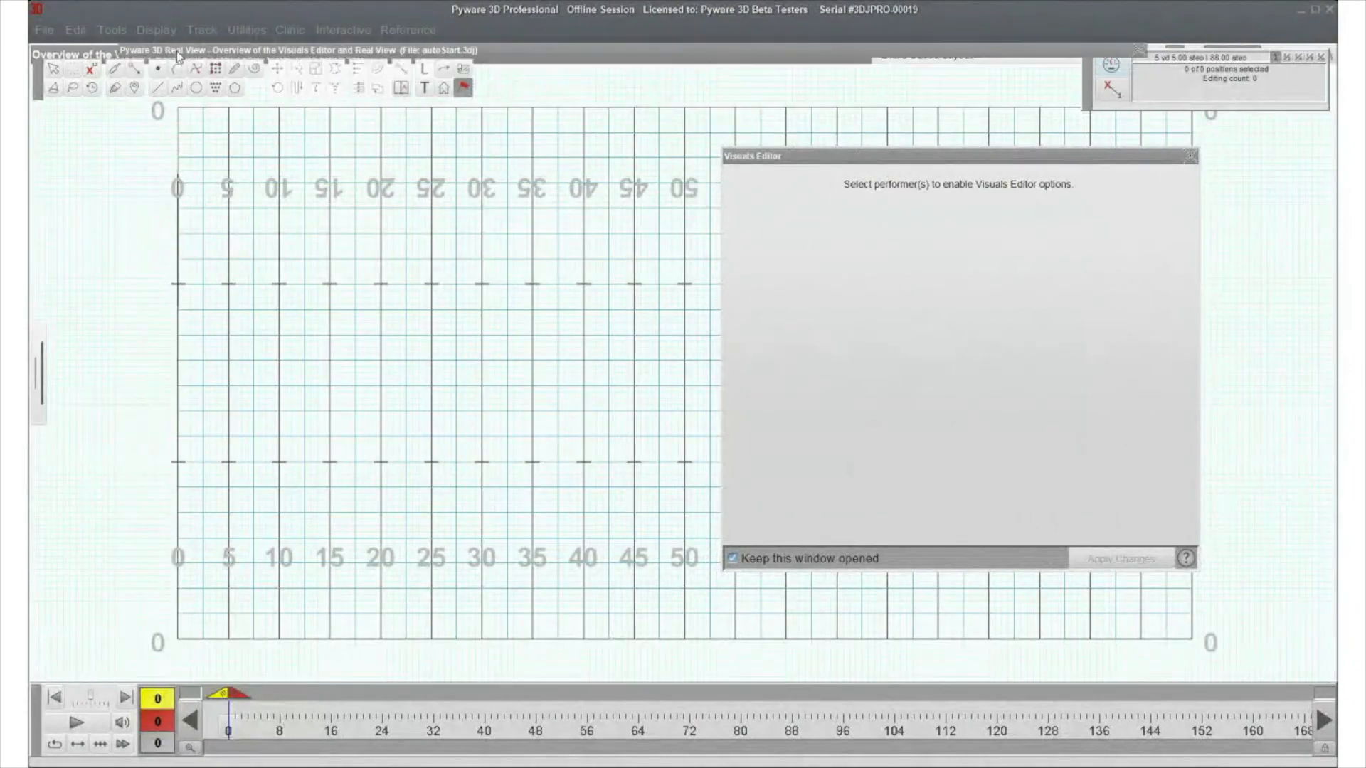
- Place a performer on the 50-yard line at the front hash and select it for editing its visuals
click(684, 462)
click(97, 175)
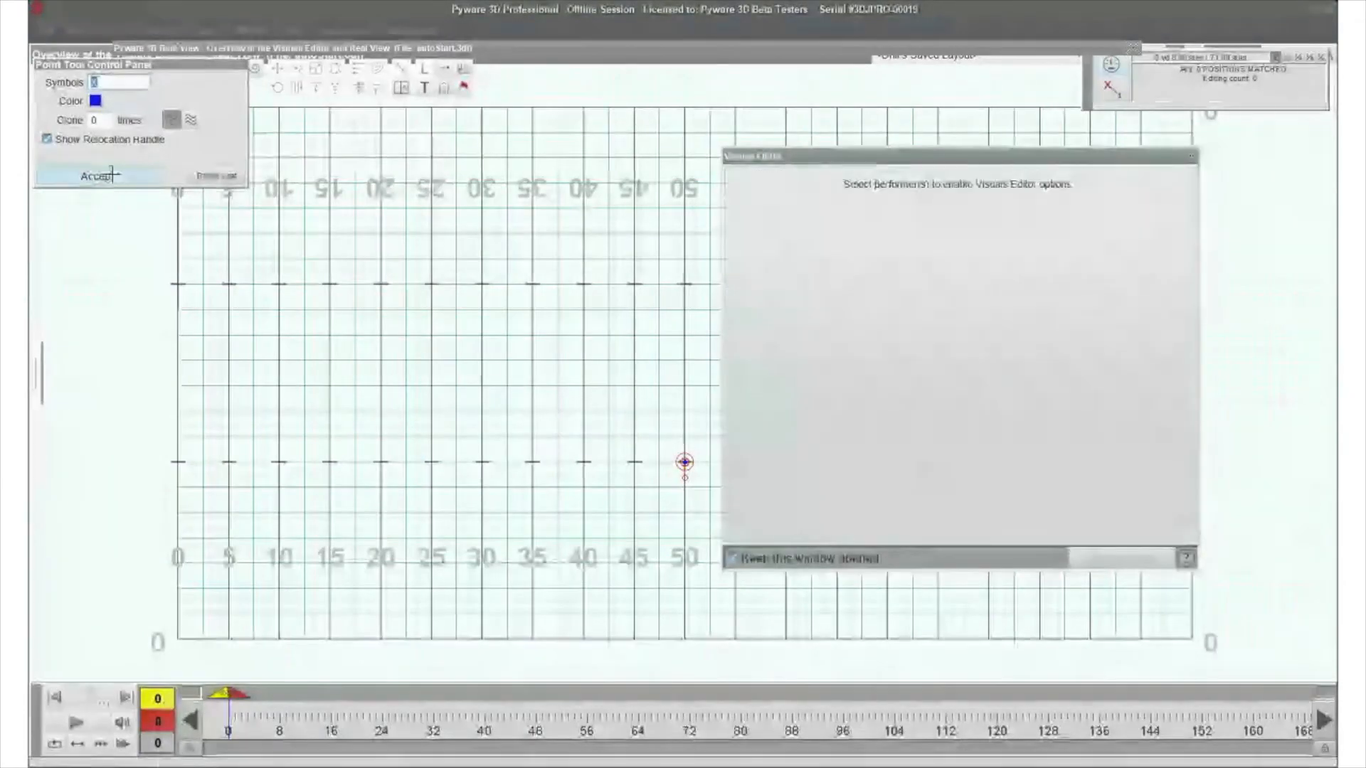
drag(630, 429, 692, 492)
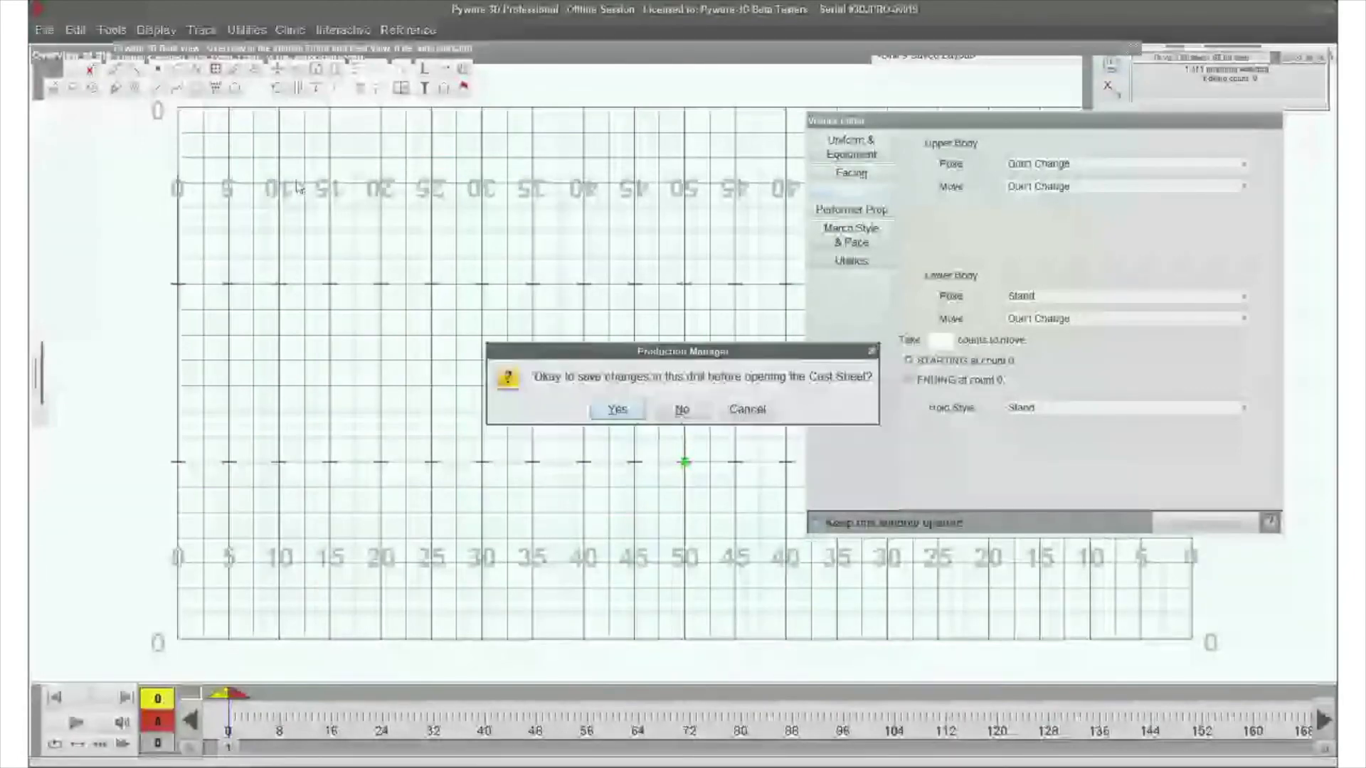
- Open the cast sheet without saving the drill's changes, and bring up its symbol map for editing
click(682, 409)
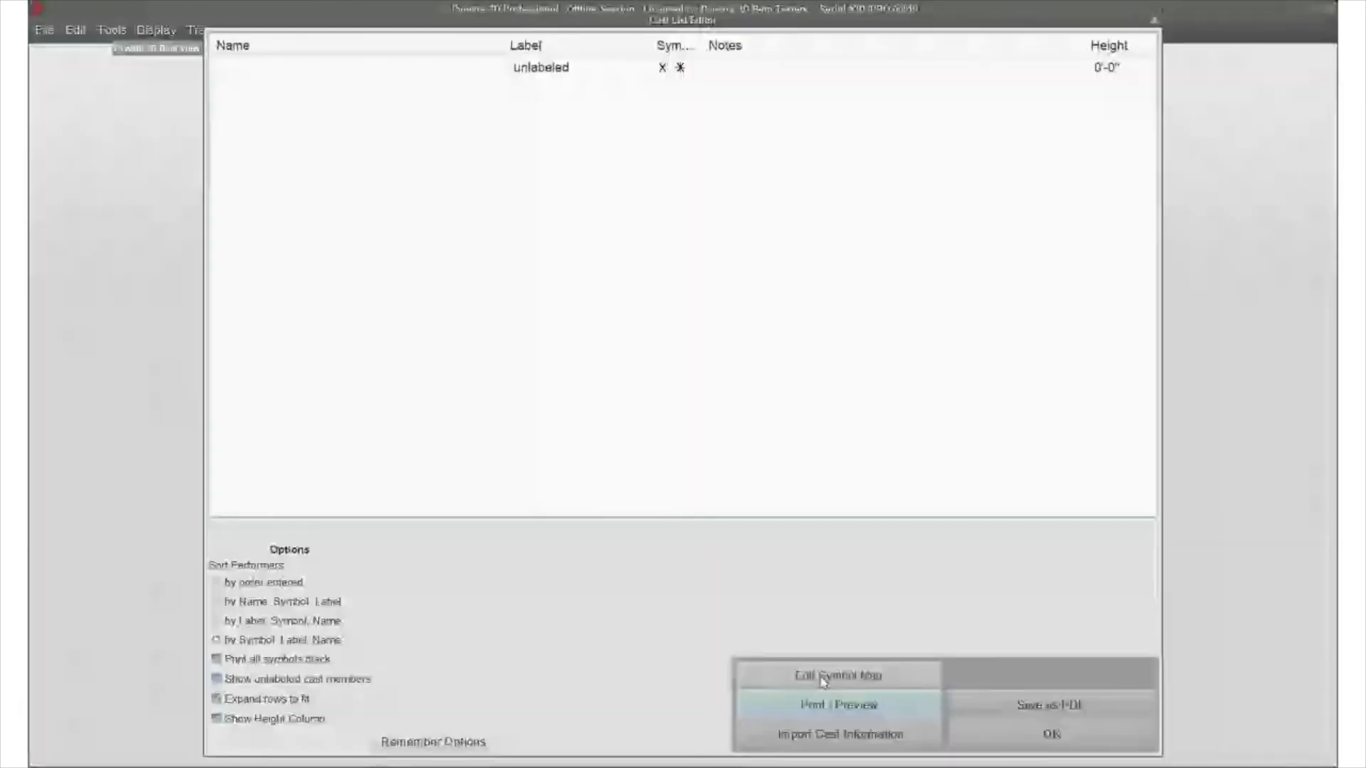
click(853, 677)
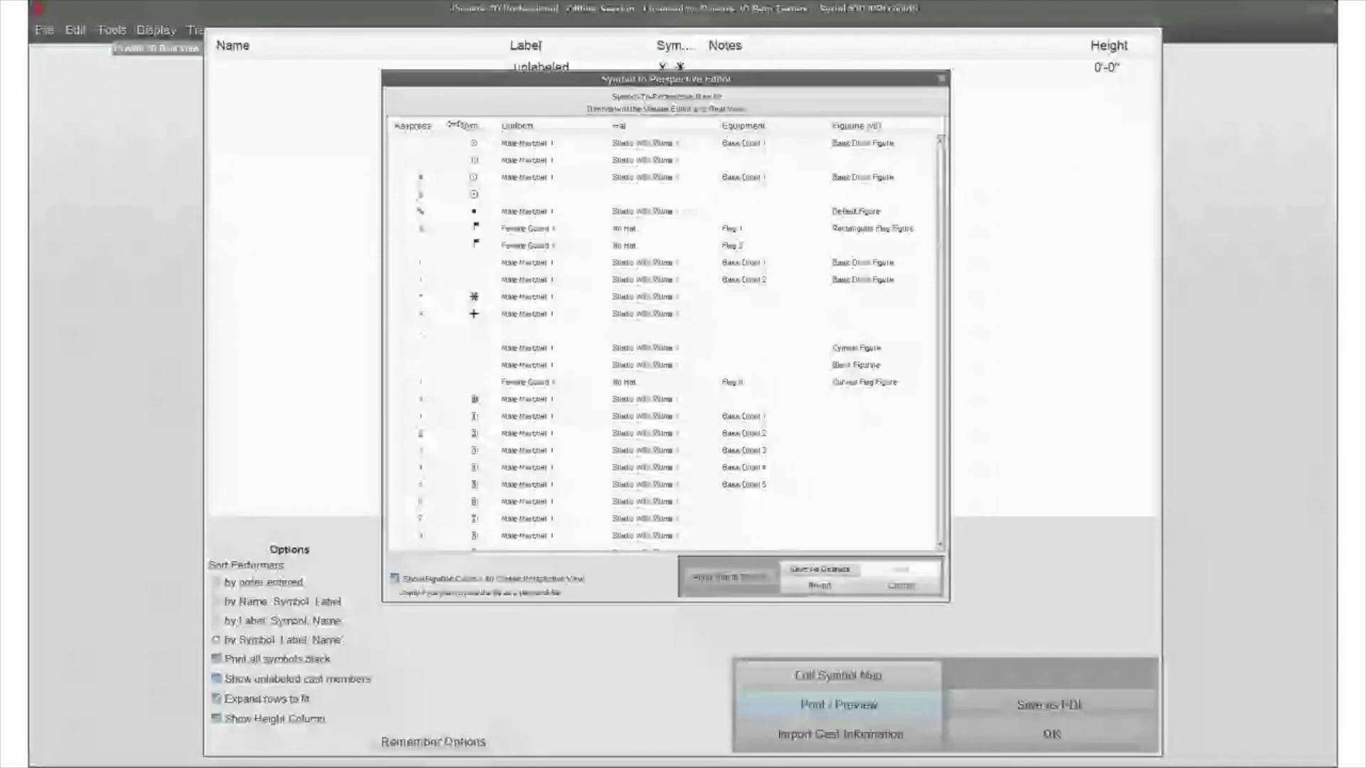
- Widen the Symbol column and review the uniform, hat, equipment and figurine assigned to each symbol
drag(496, 125, 523, 128)
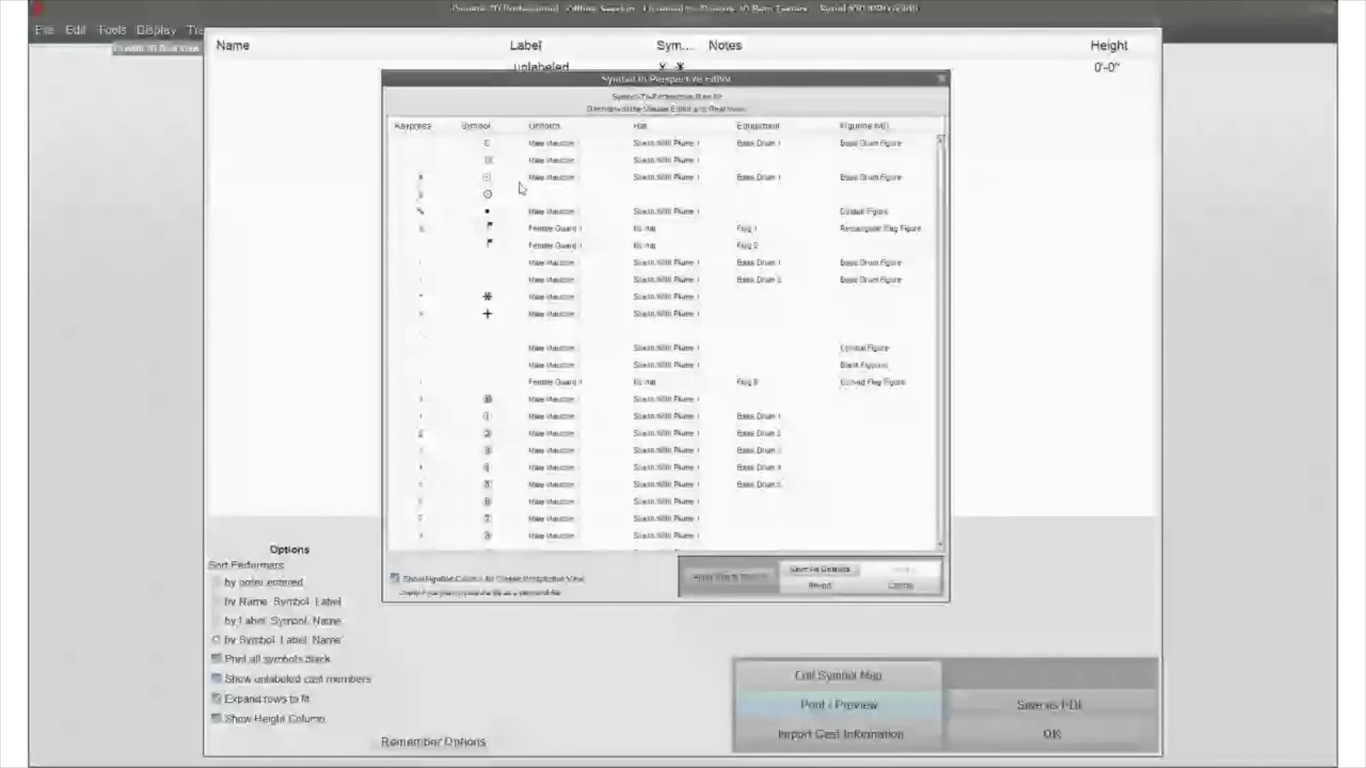
scroll(520, 213, down, 6)
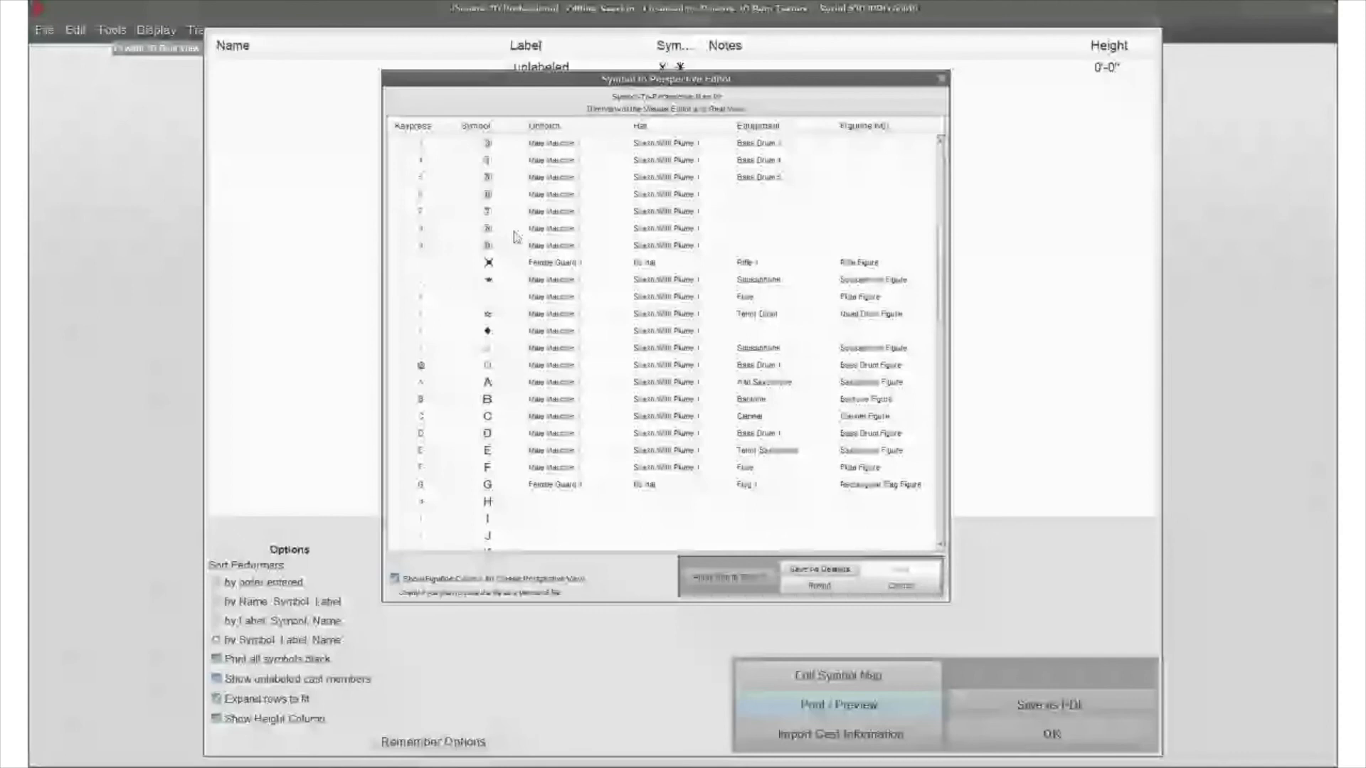
scroll(646, 340, down, 4)
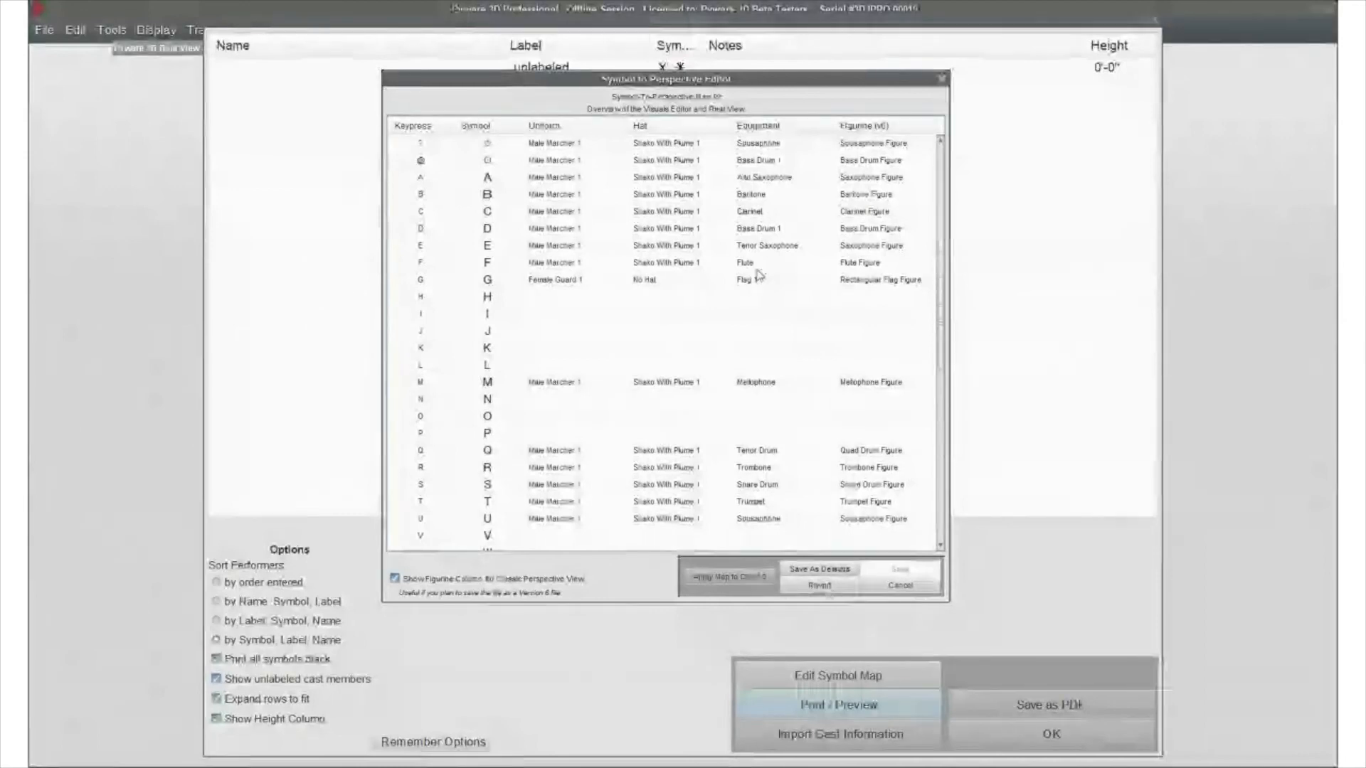
scroll(754, 435, down, 2)
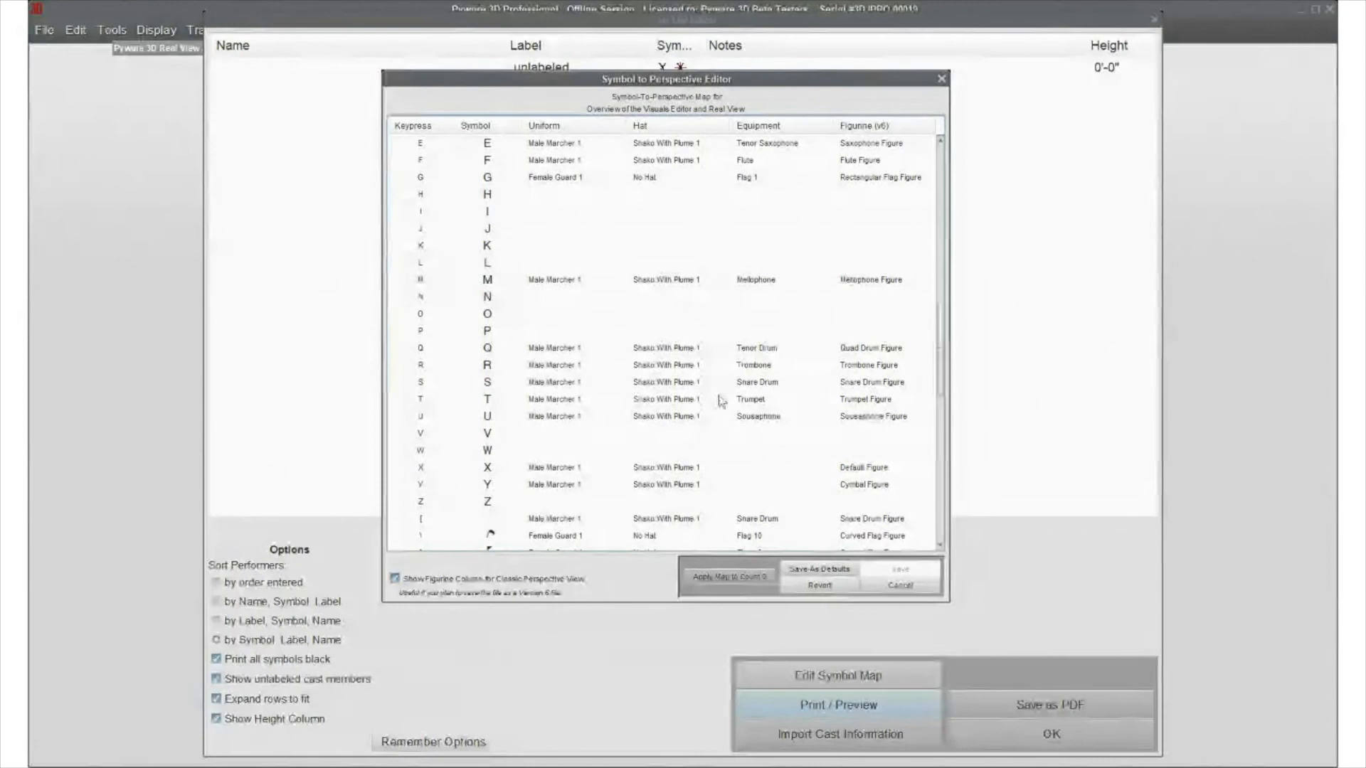
- Review the rest of the symbol map, then cancel it and close the cast sheet
scroll(715, 396, down, 5)
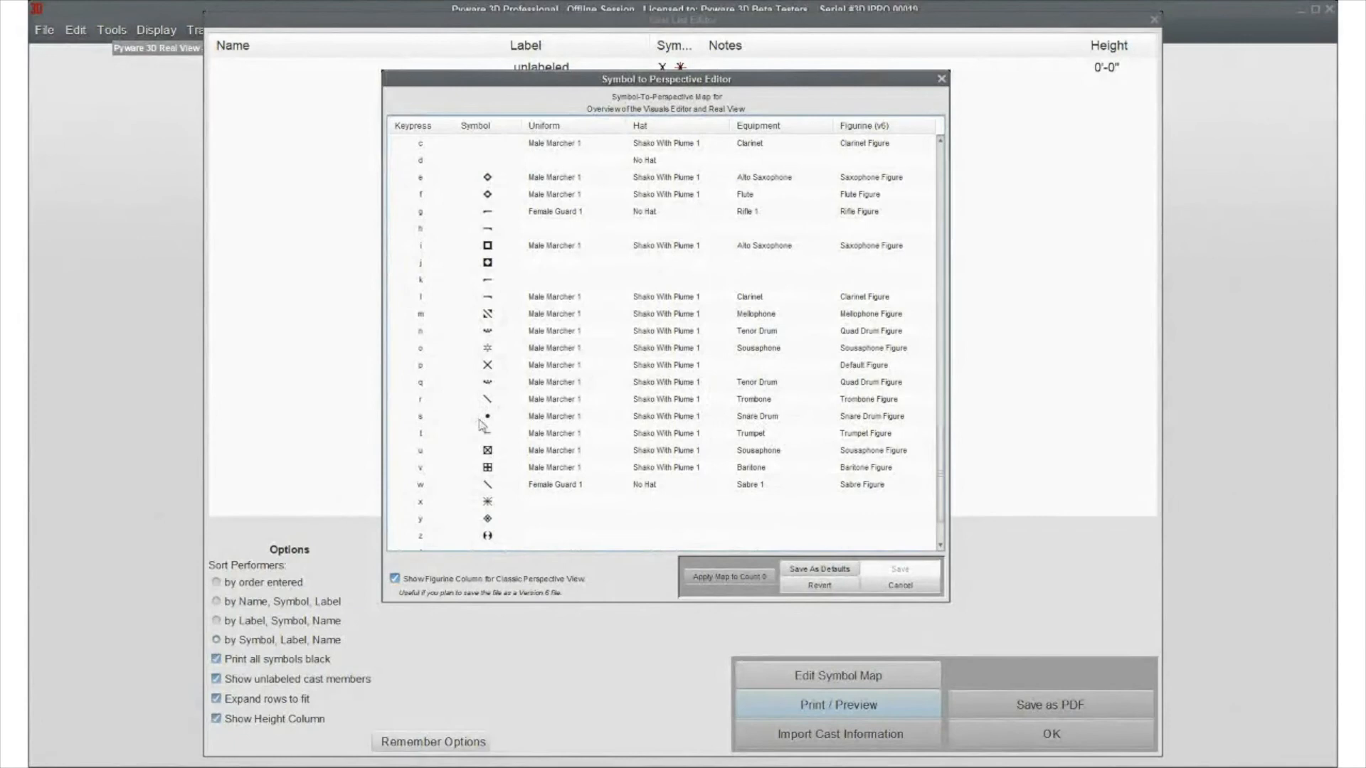
click(899, 586)
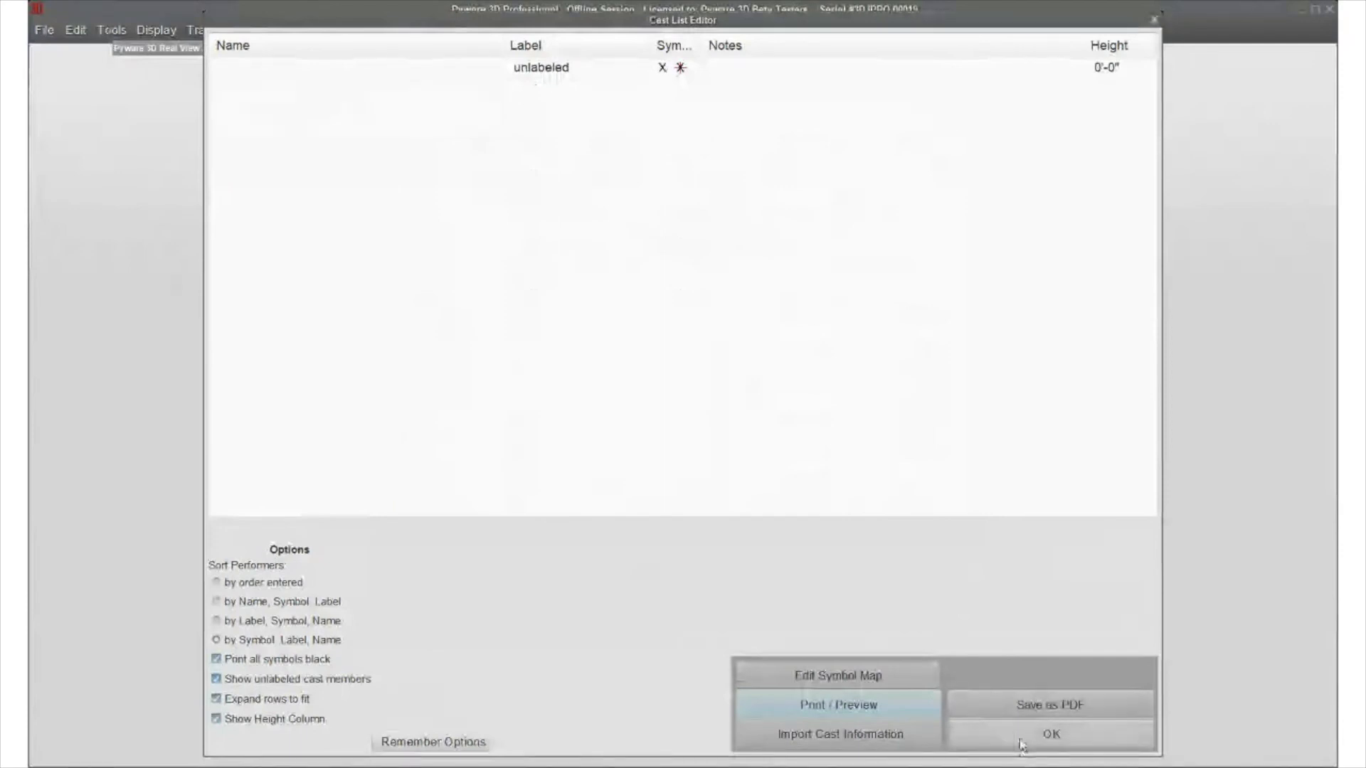
click(1021, 741)
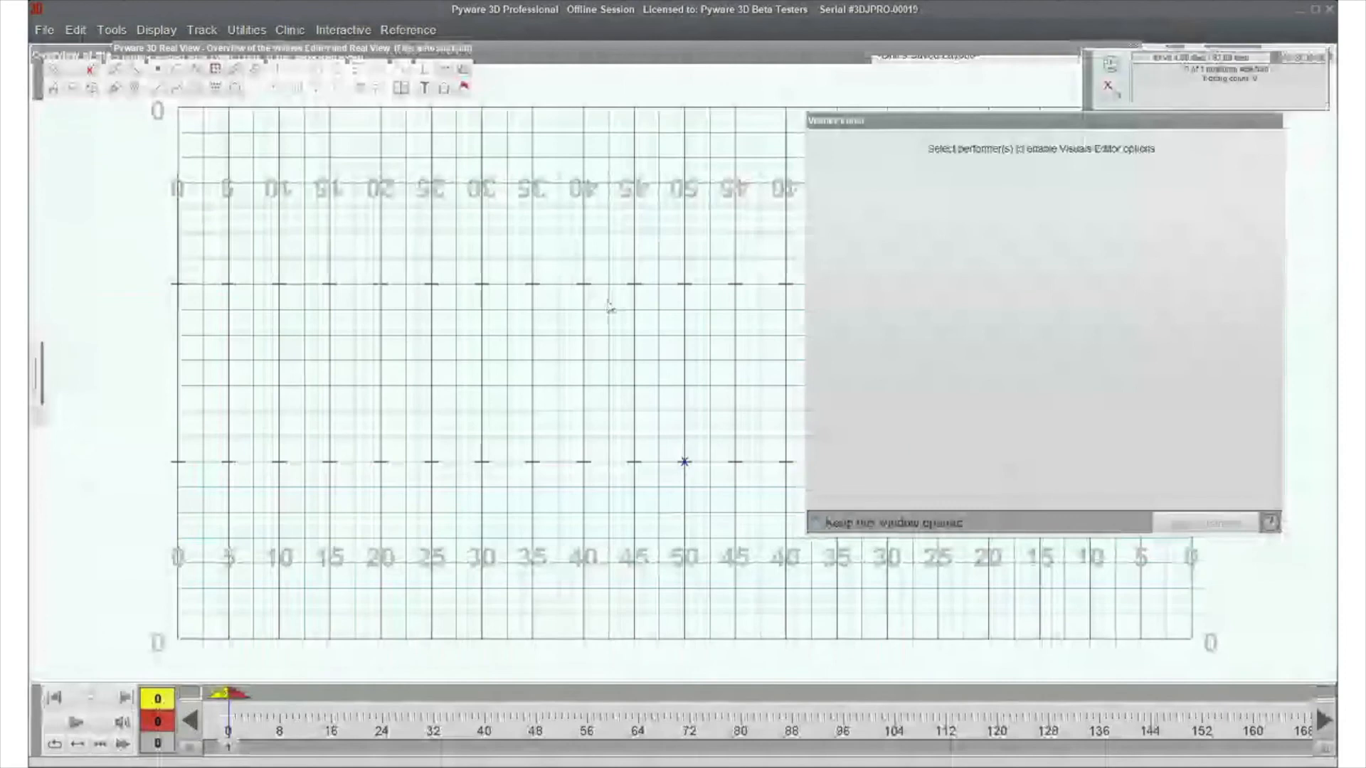
- Select the performer on the 50-yard line and choose Male Marcher 1 as its uniform style
drag(610, 307, 752, 538)
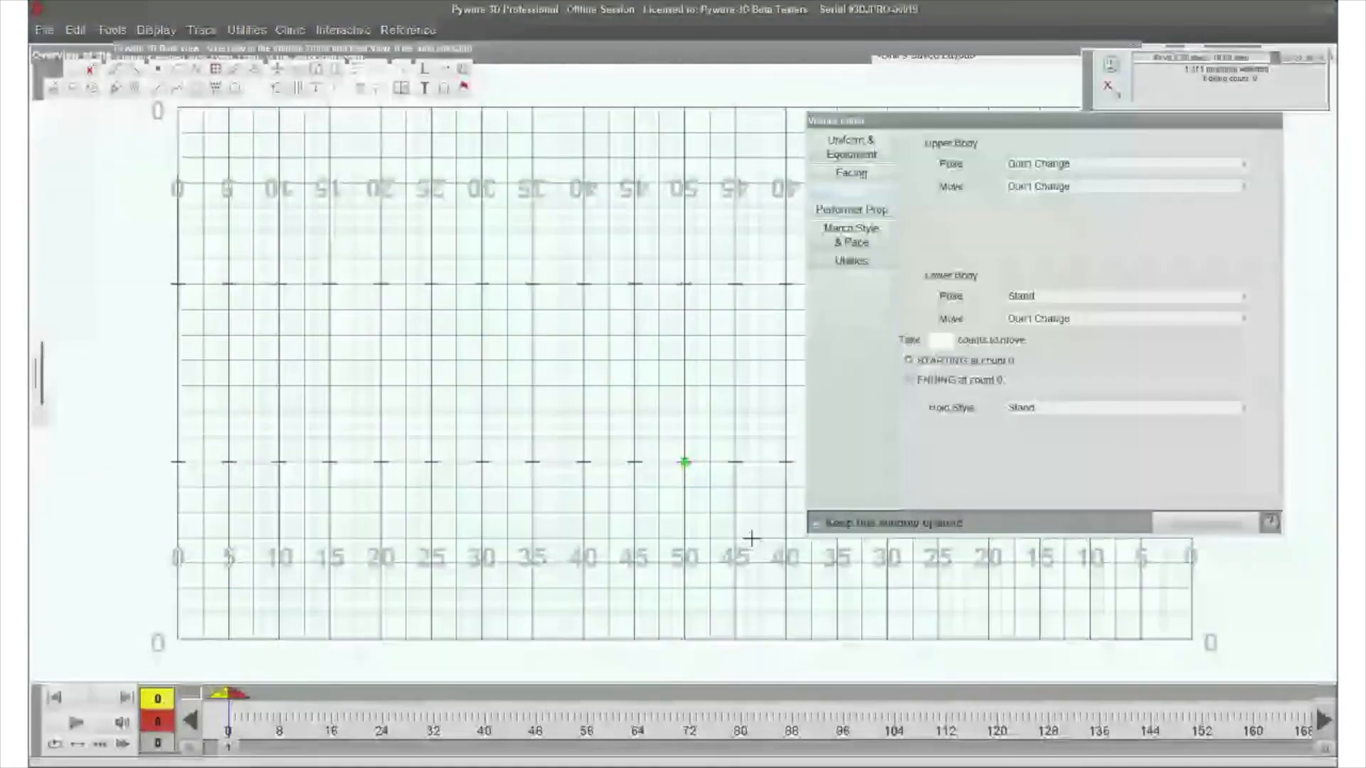
click(850, 148)
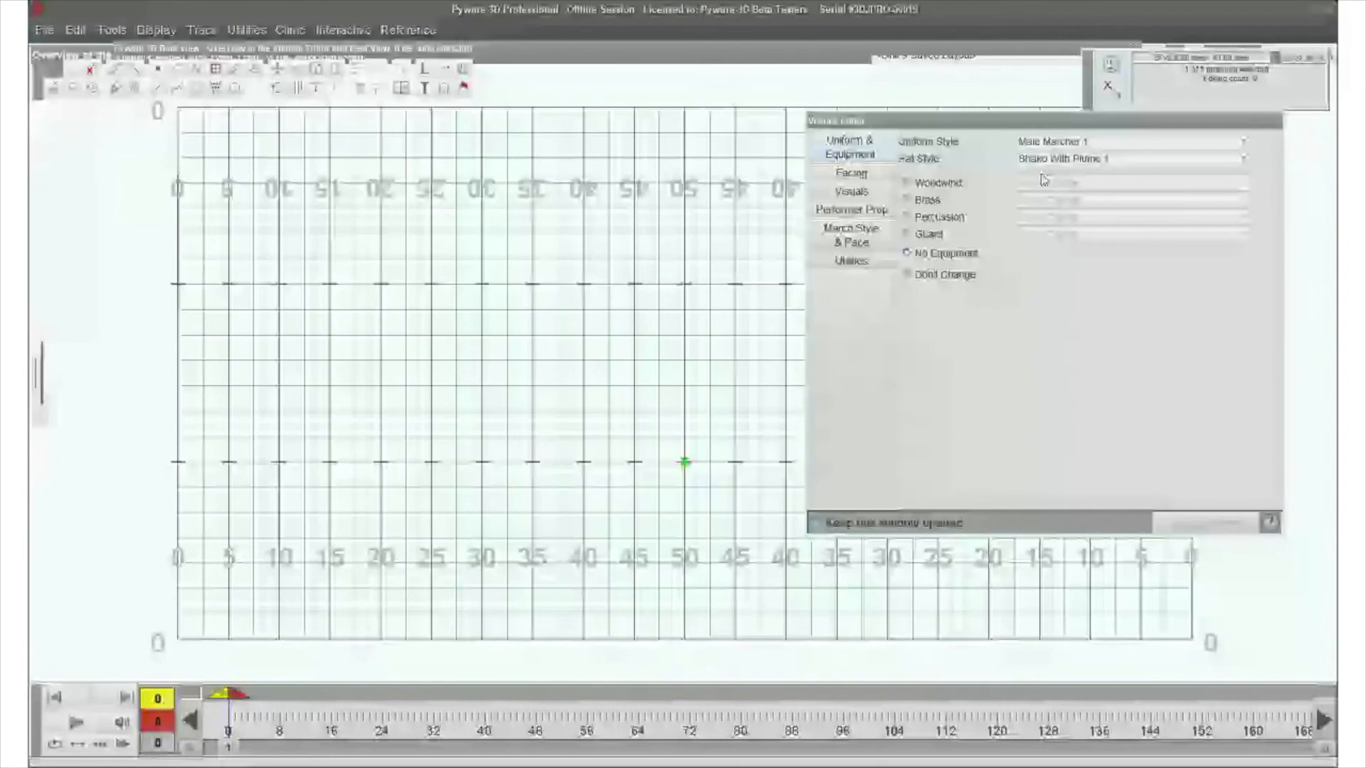
click(1067, 141)
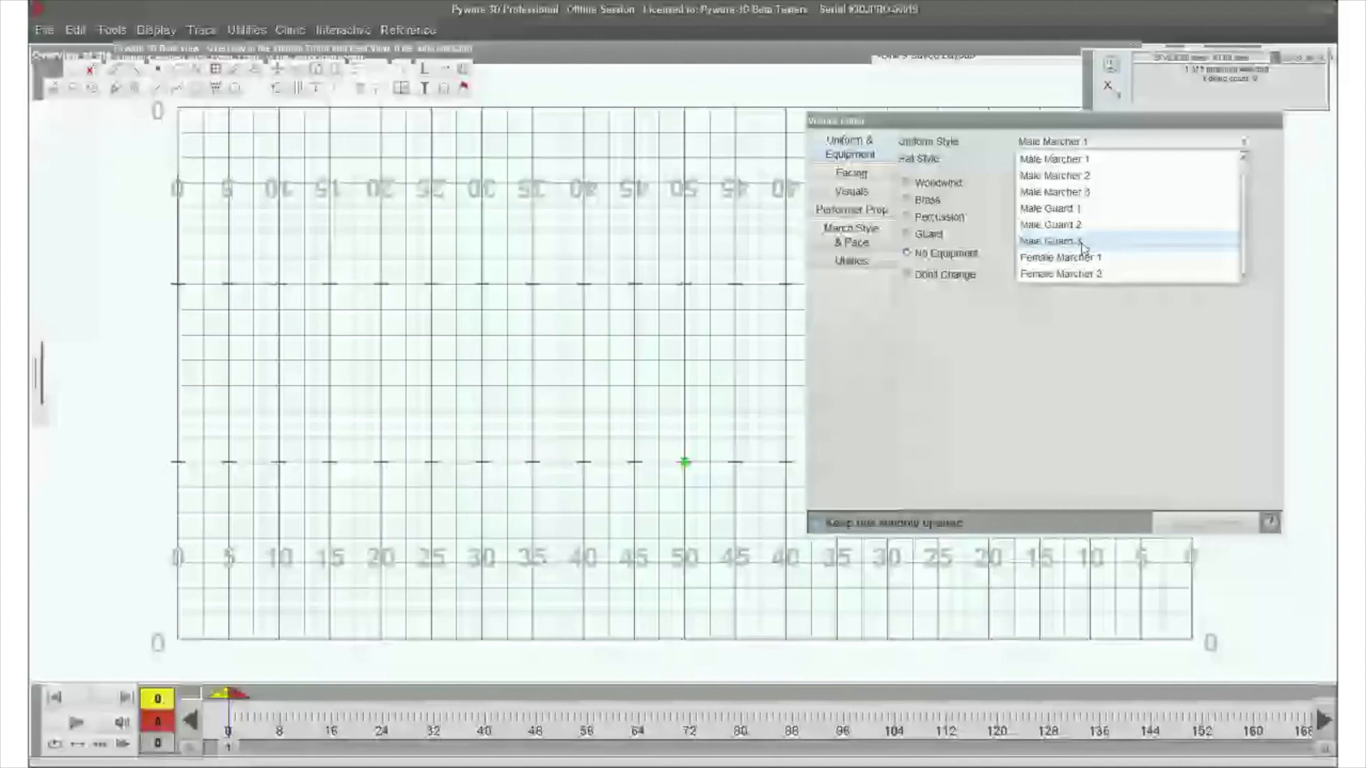
scroll(1086, 185, up, 1)
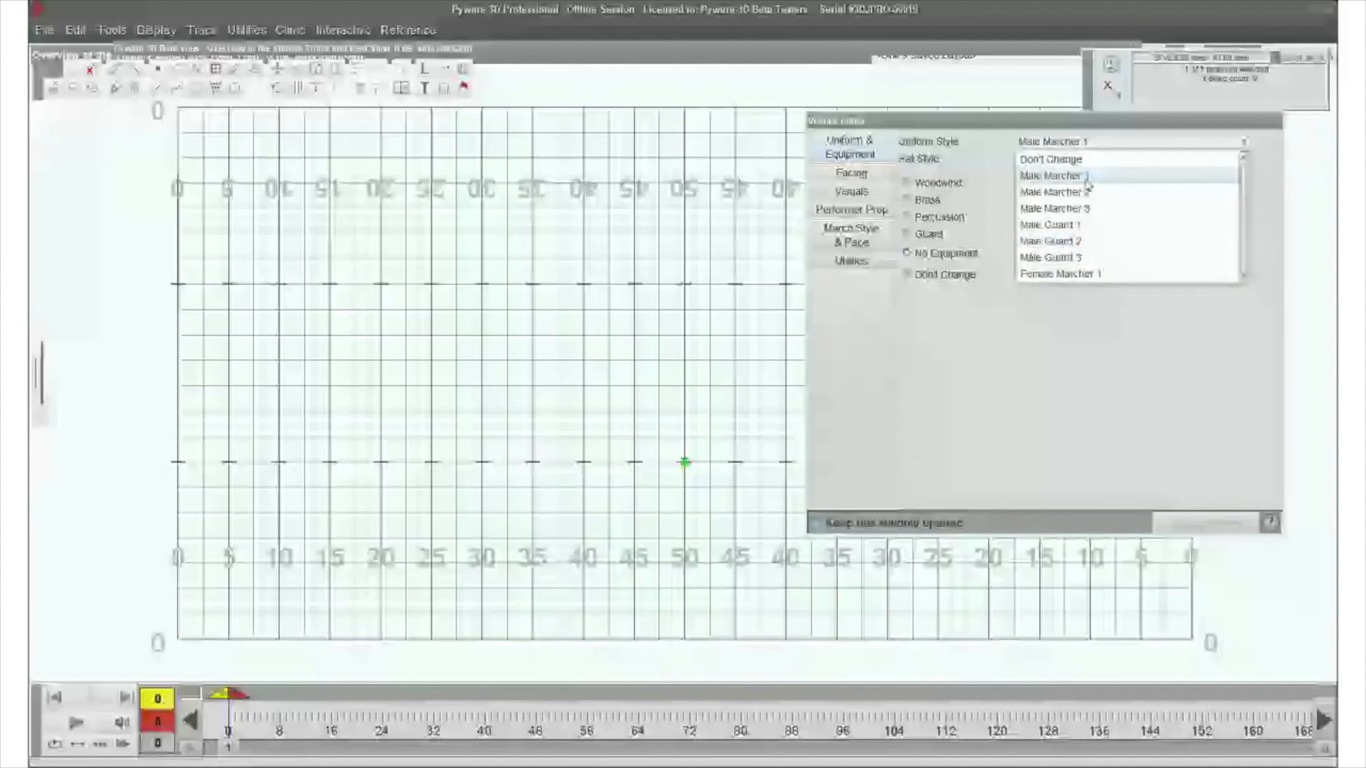
click(1086, 178)
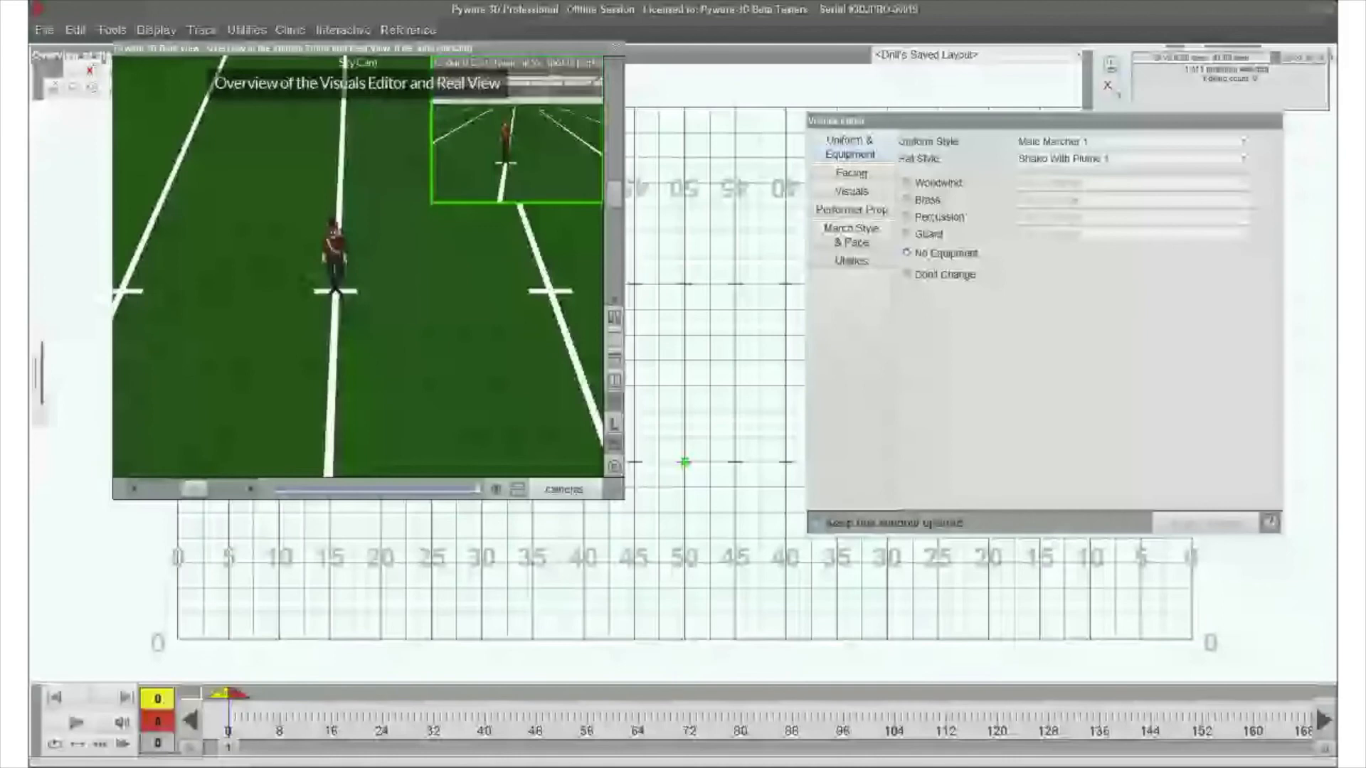
- Change the performer's hat style to Hyde Head and apply the change
drag(406, 341, 446, 411)
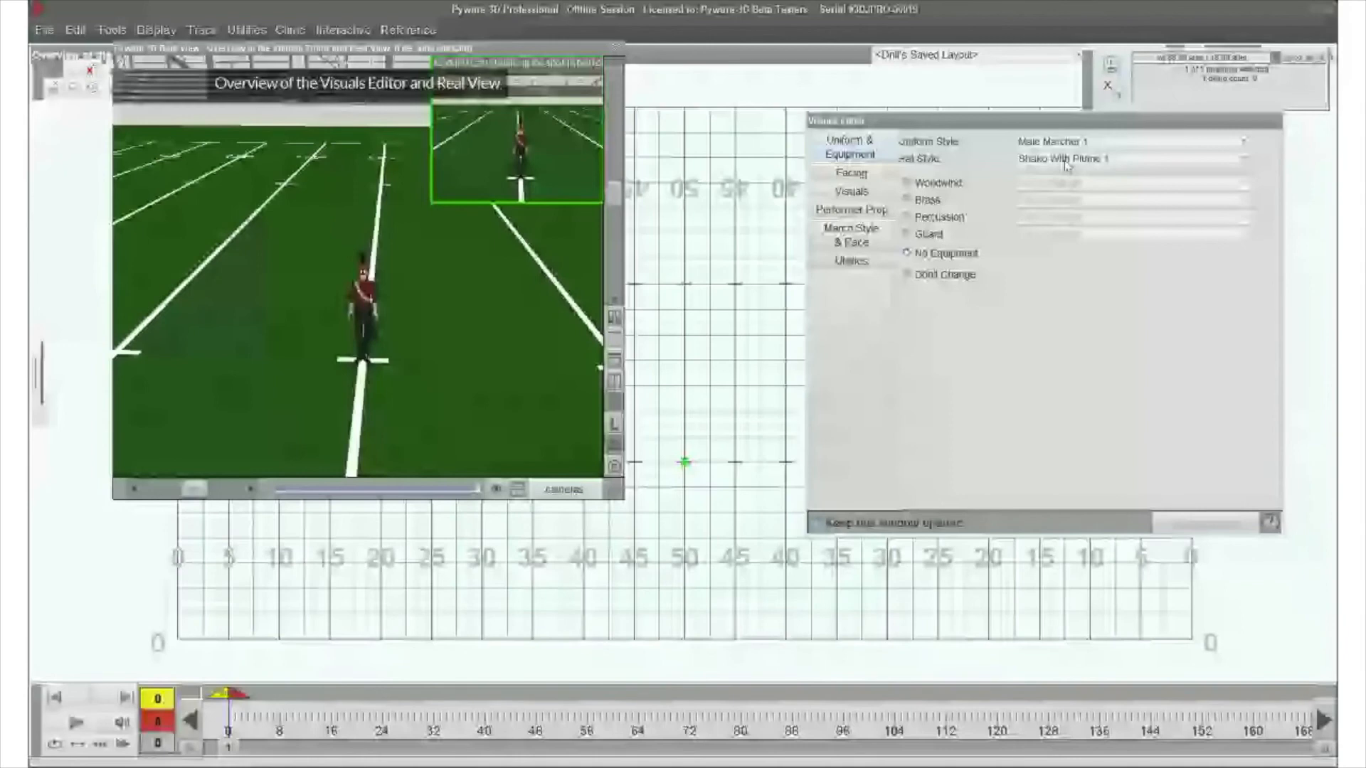
click(1067, 160)
scroll(1044, 249, down, 5)
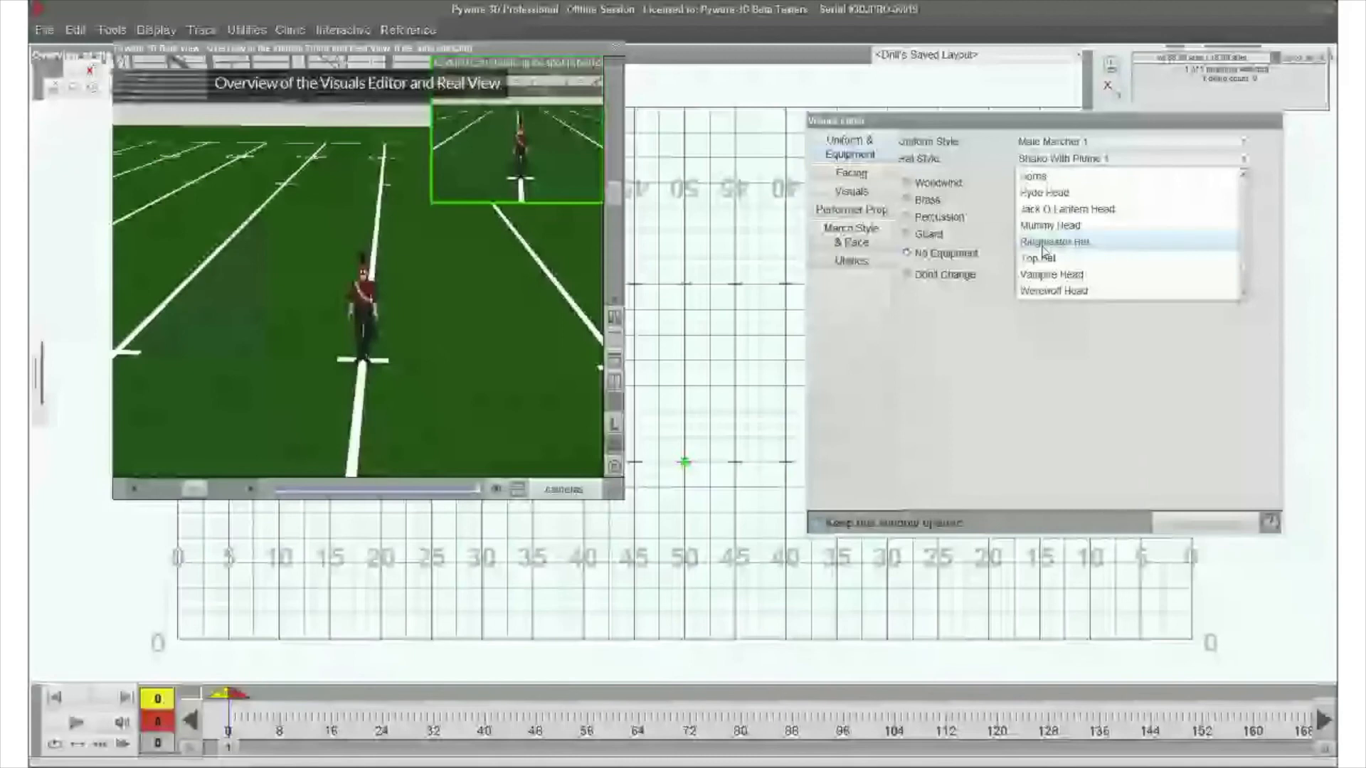
click(1044, 193)
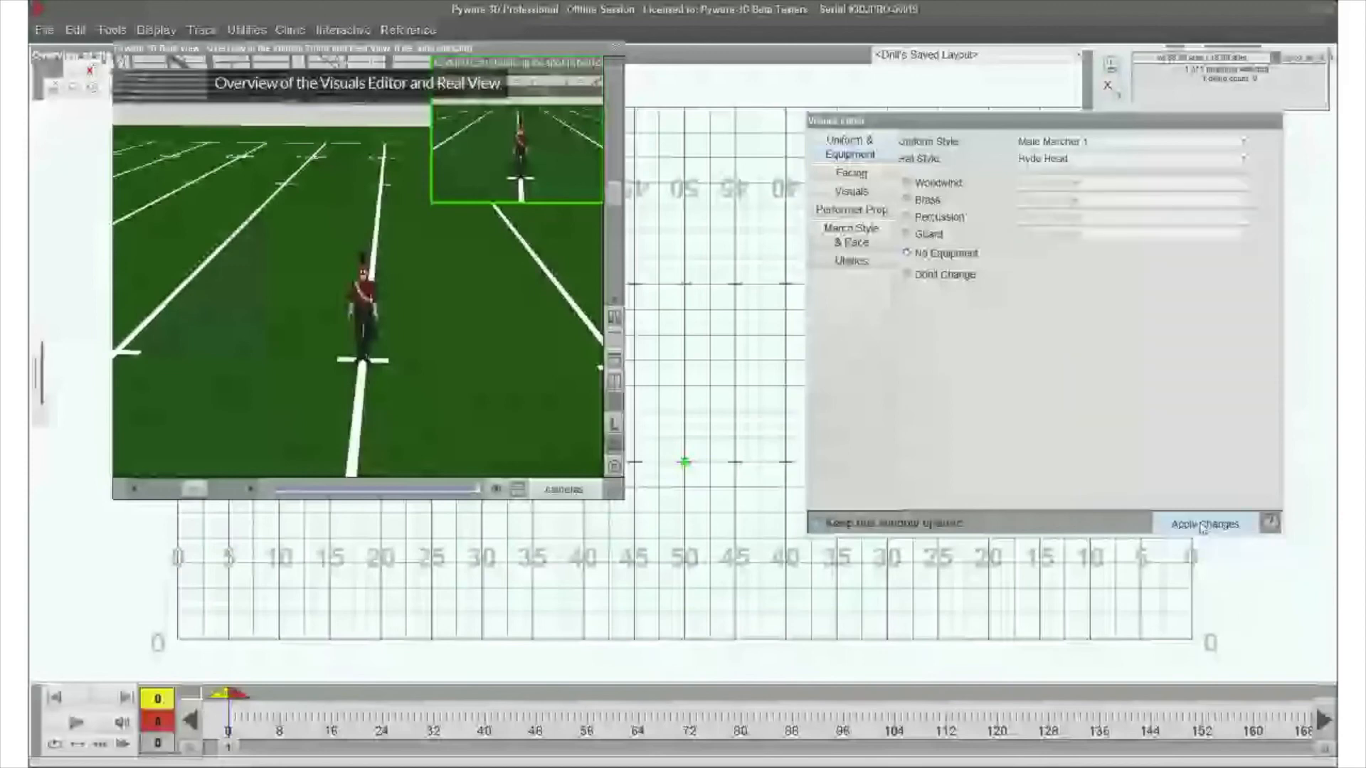
click(1202, 525)
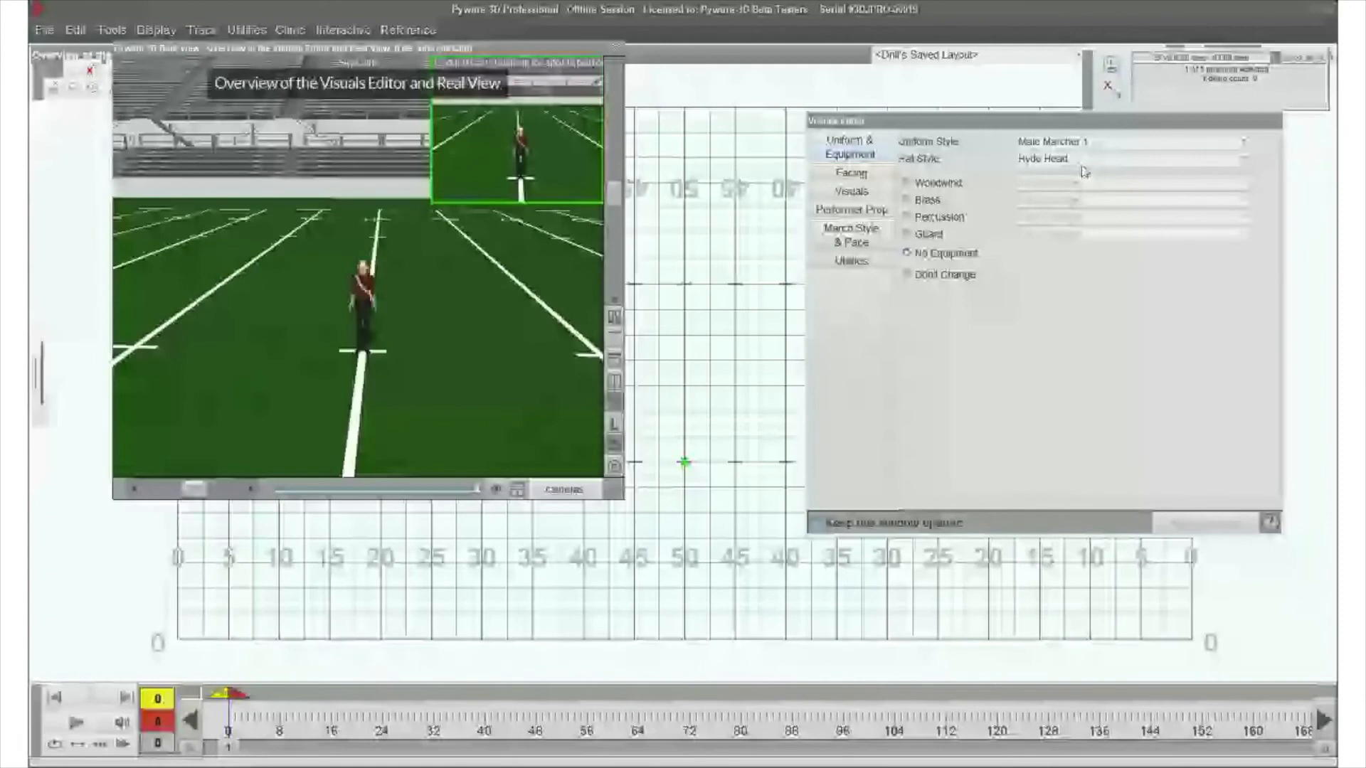
- Set the performer's hat style to Shako With Plume 1 and its brass equipment to Trumpet
click(1081, 161)
scroll(1060, 224, up, 2)
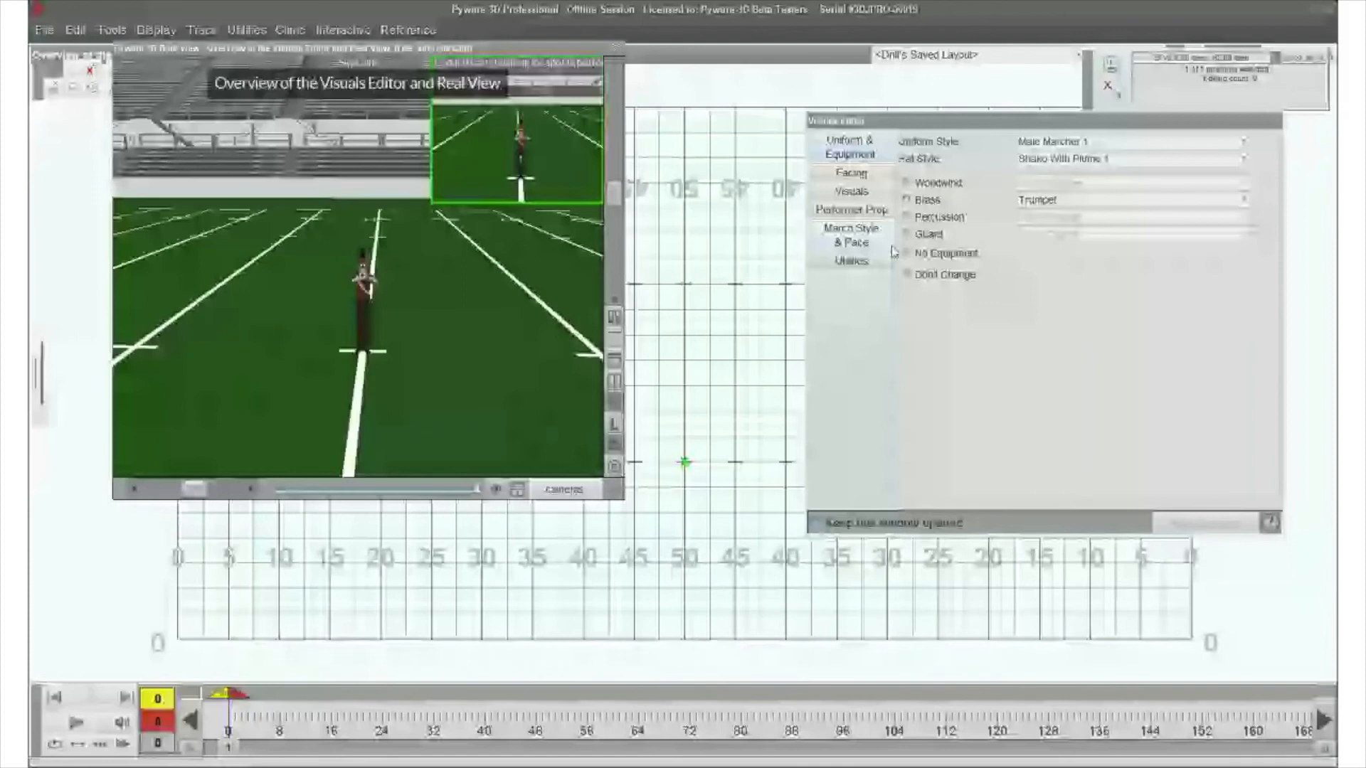
- Review the performer's pose and equipment settings and the upper-body facing styles, including following the direction of movement
click(857, 191)
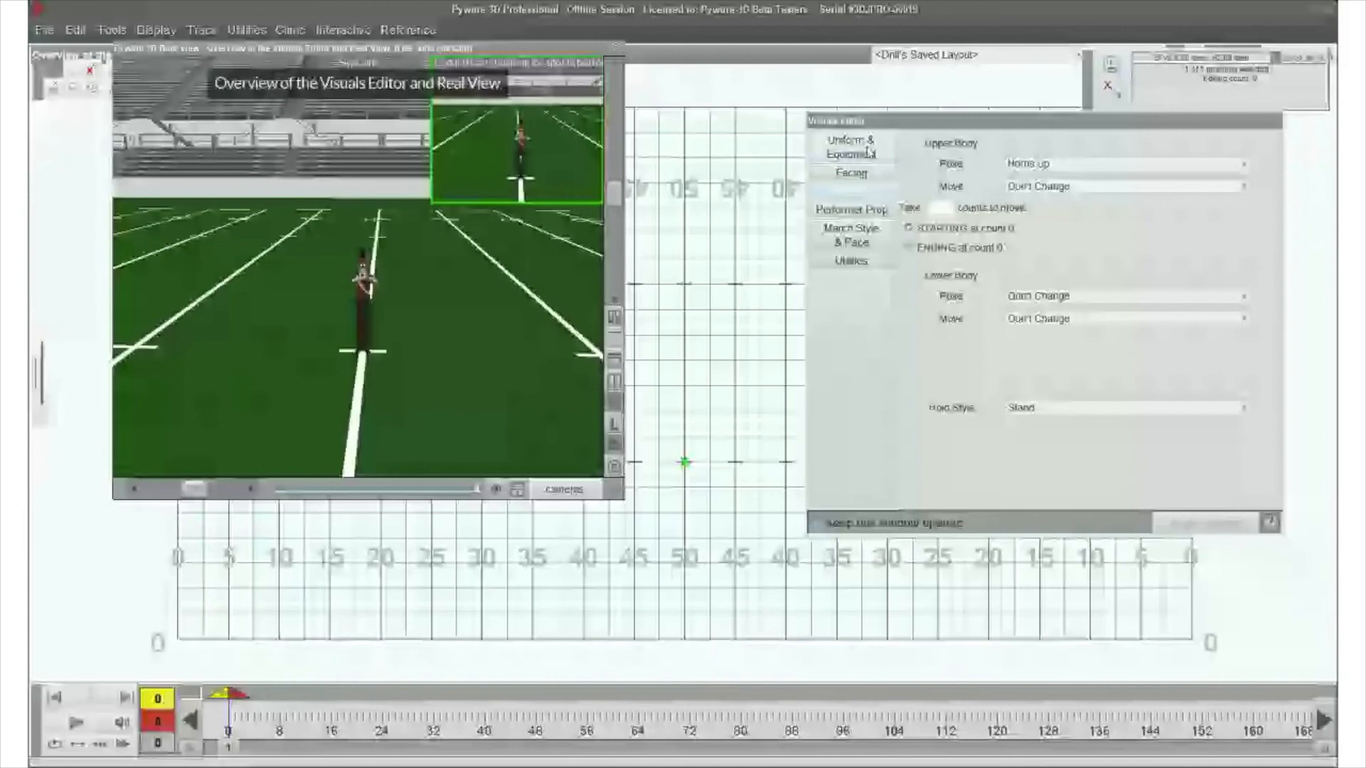
click(868, 151)
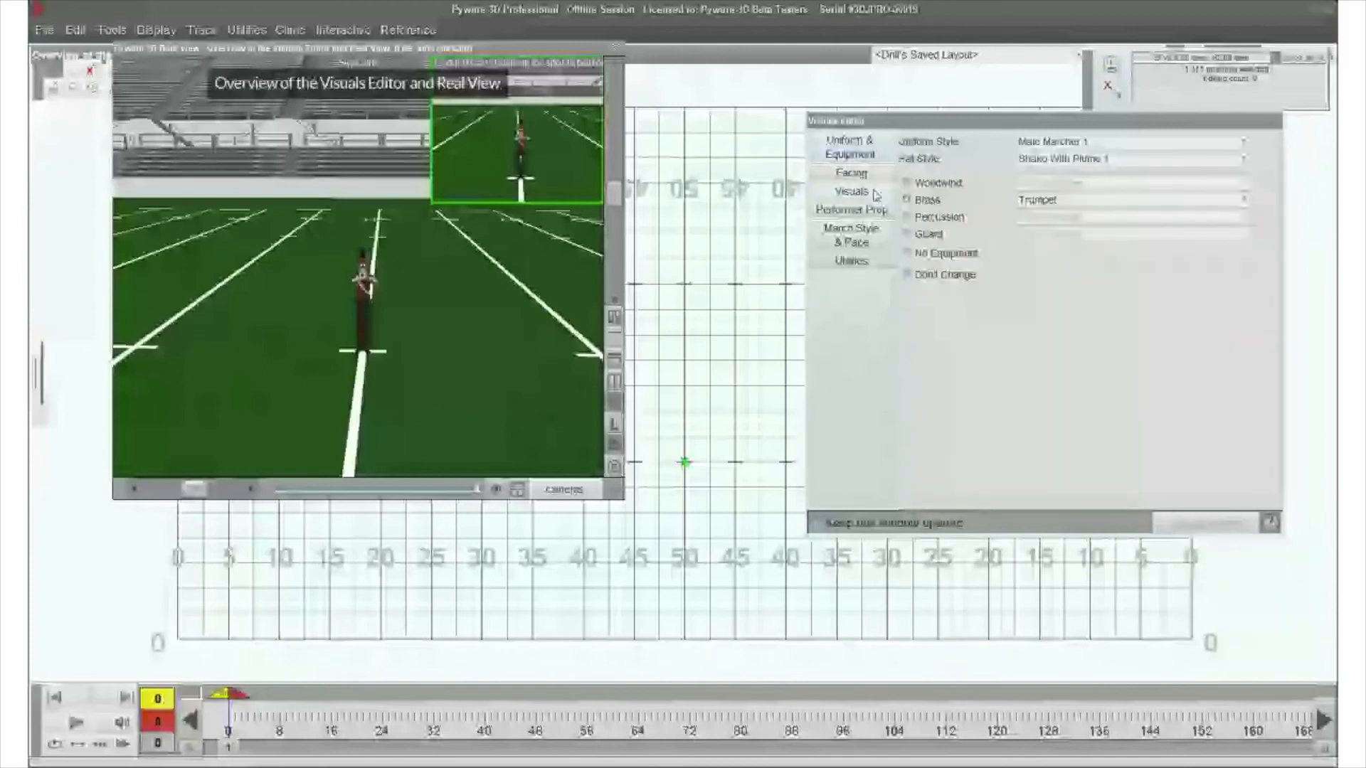
click(851, 173)
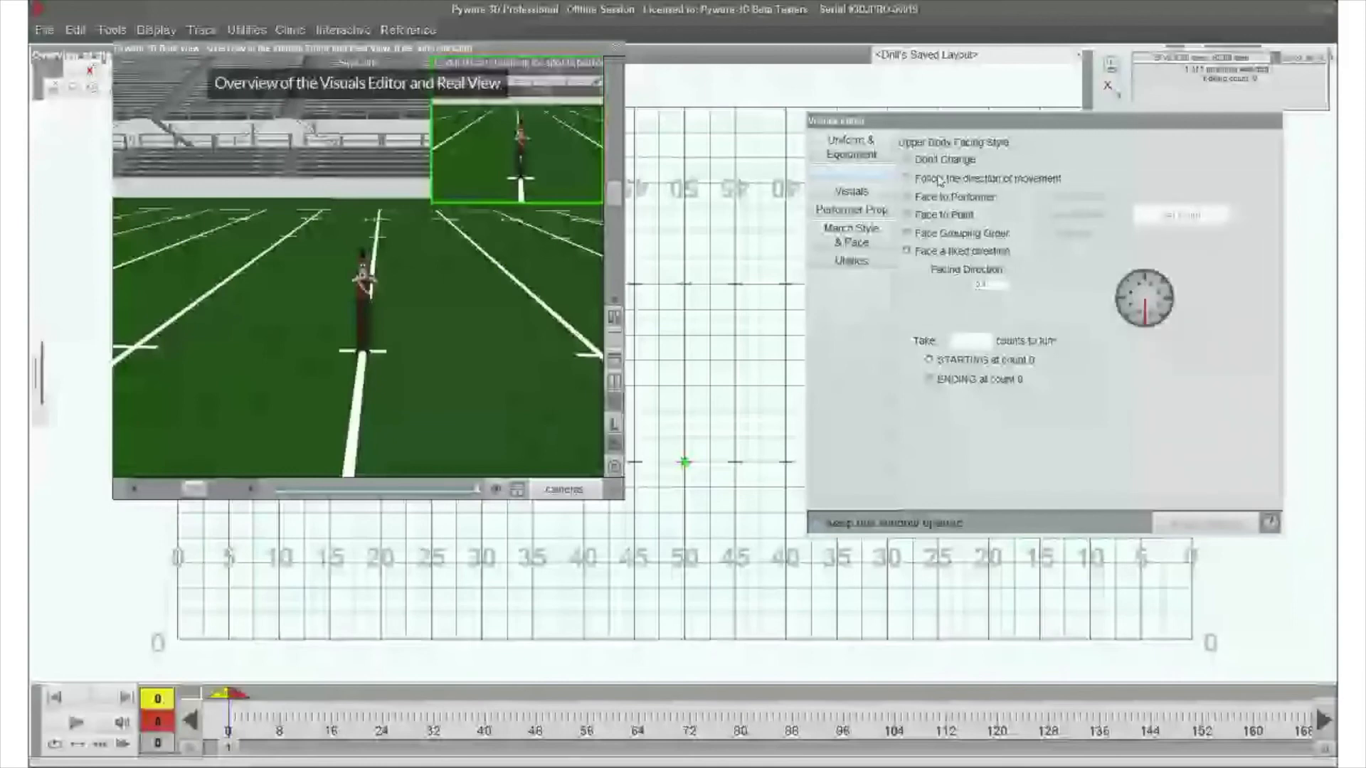
click(939, 180)
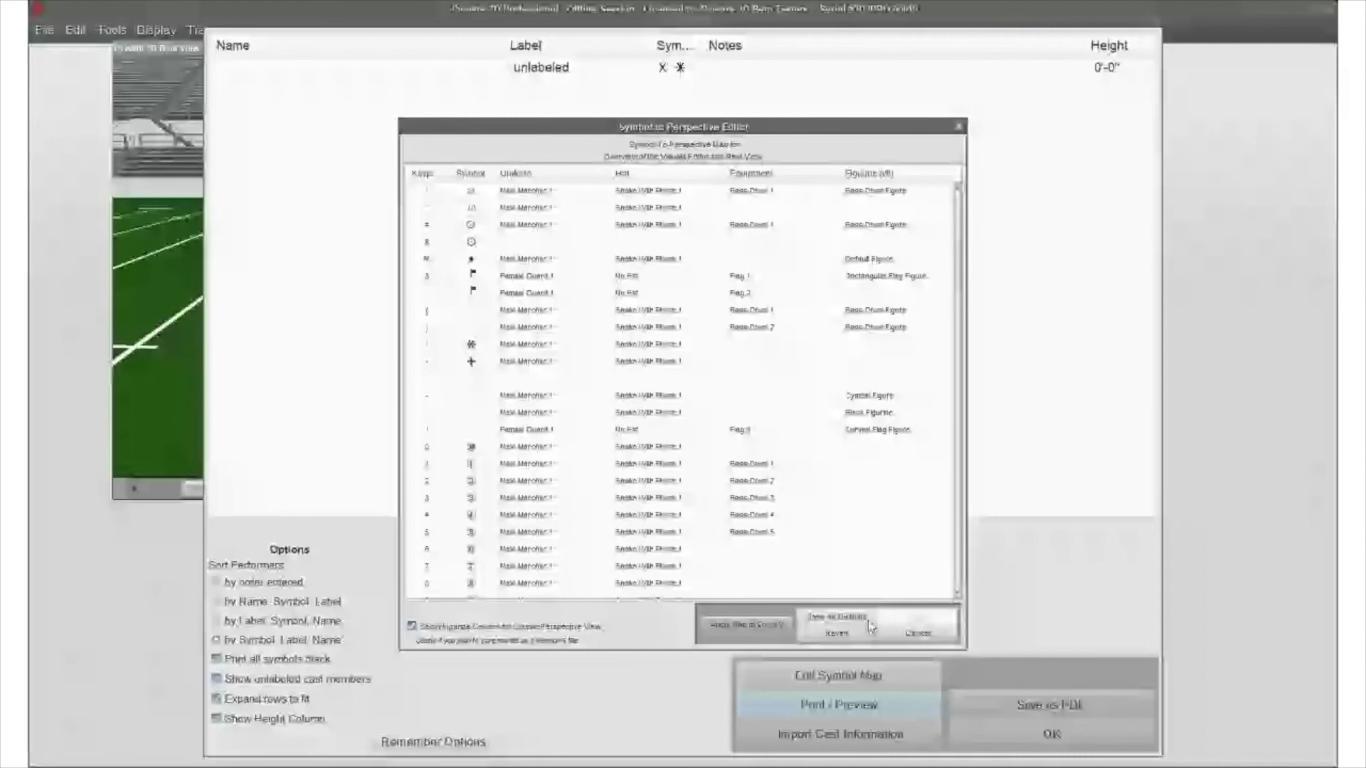
- Review the uniform, hat, equipment and figurine assignments for the letter symbols in the symbol-to-perspective map
scroll(700, 345, down, 10)
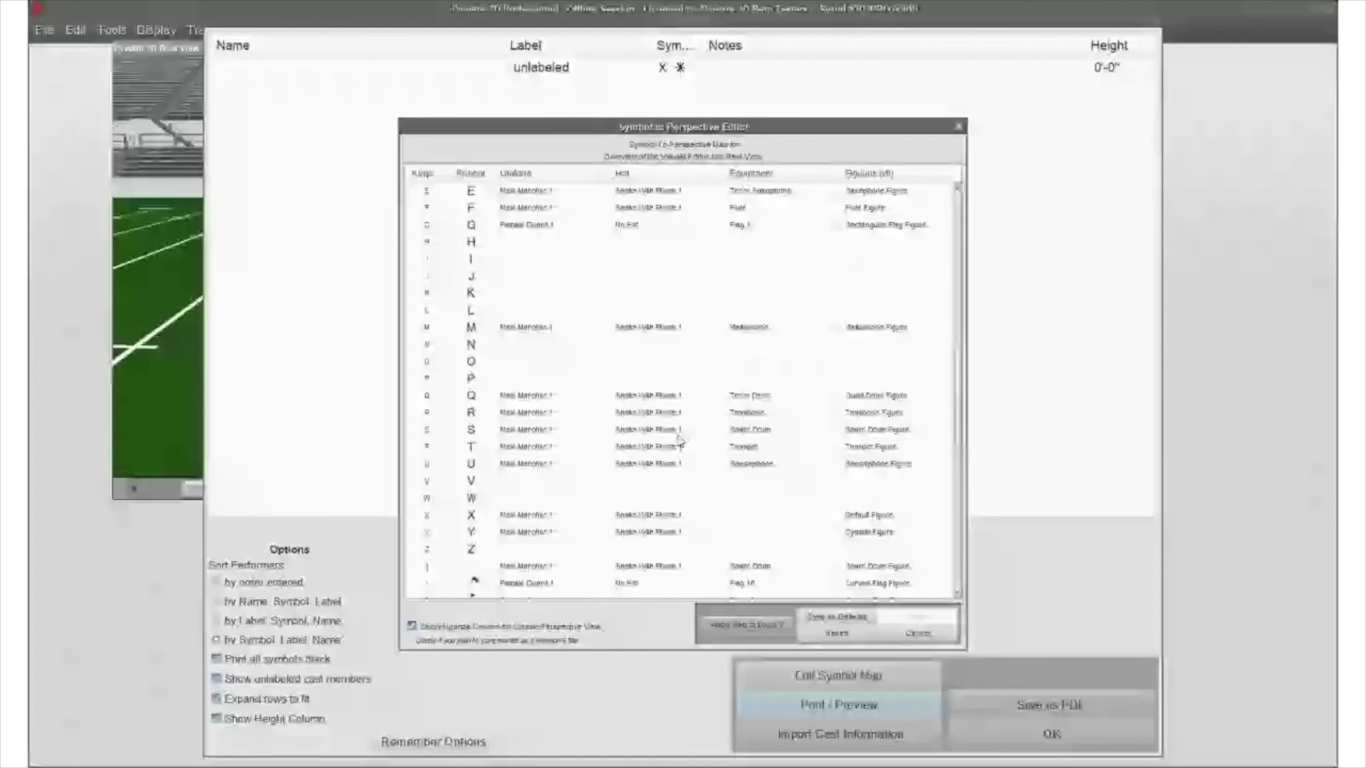
scroll(703, 419, down, 4)
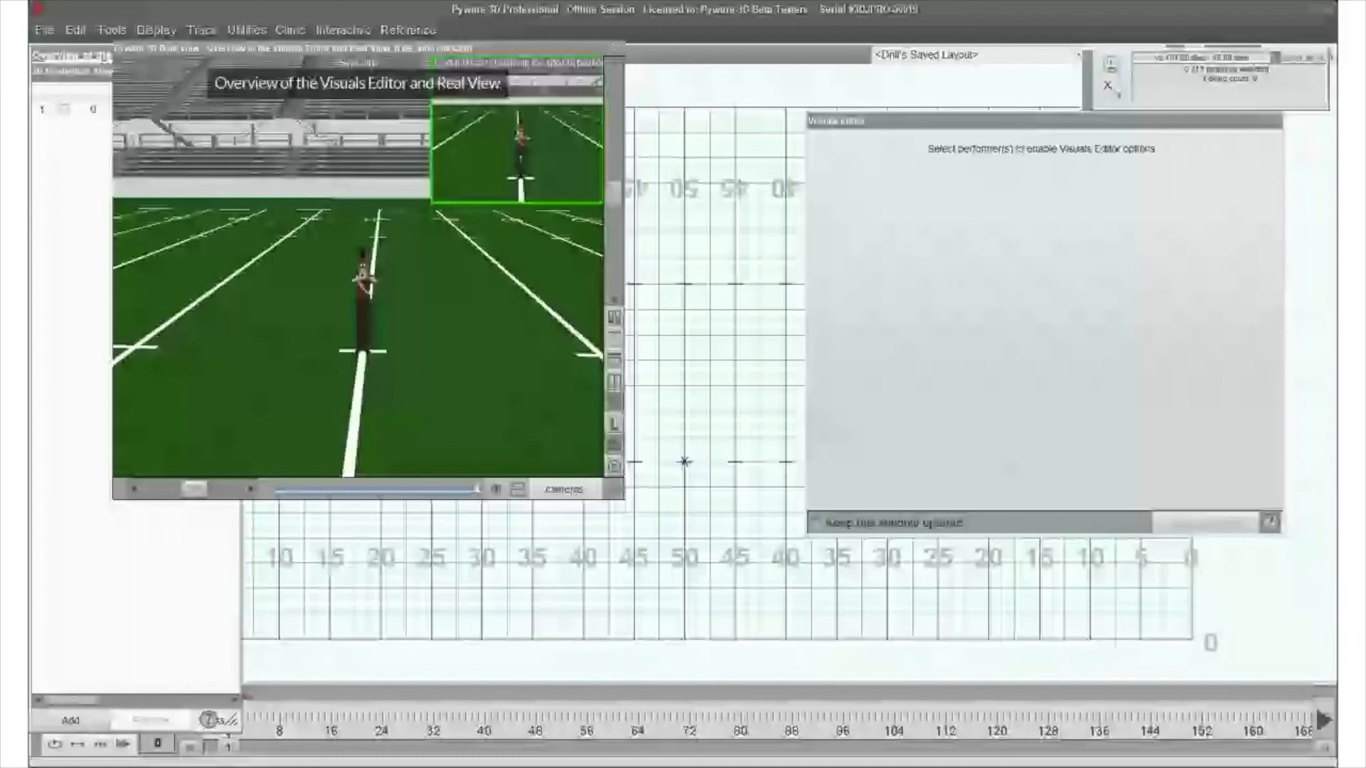
- Select the performer, browse its body poses and moves, and apply Stand as the lower-body pose
click(684, 462)
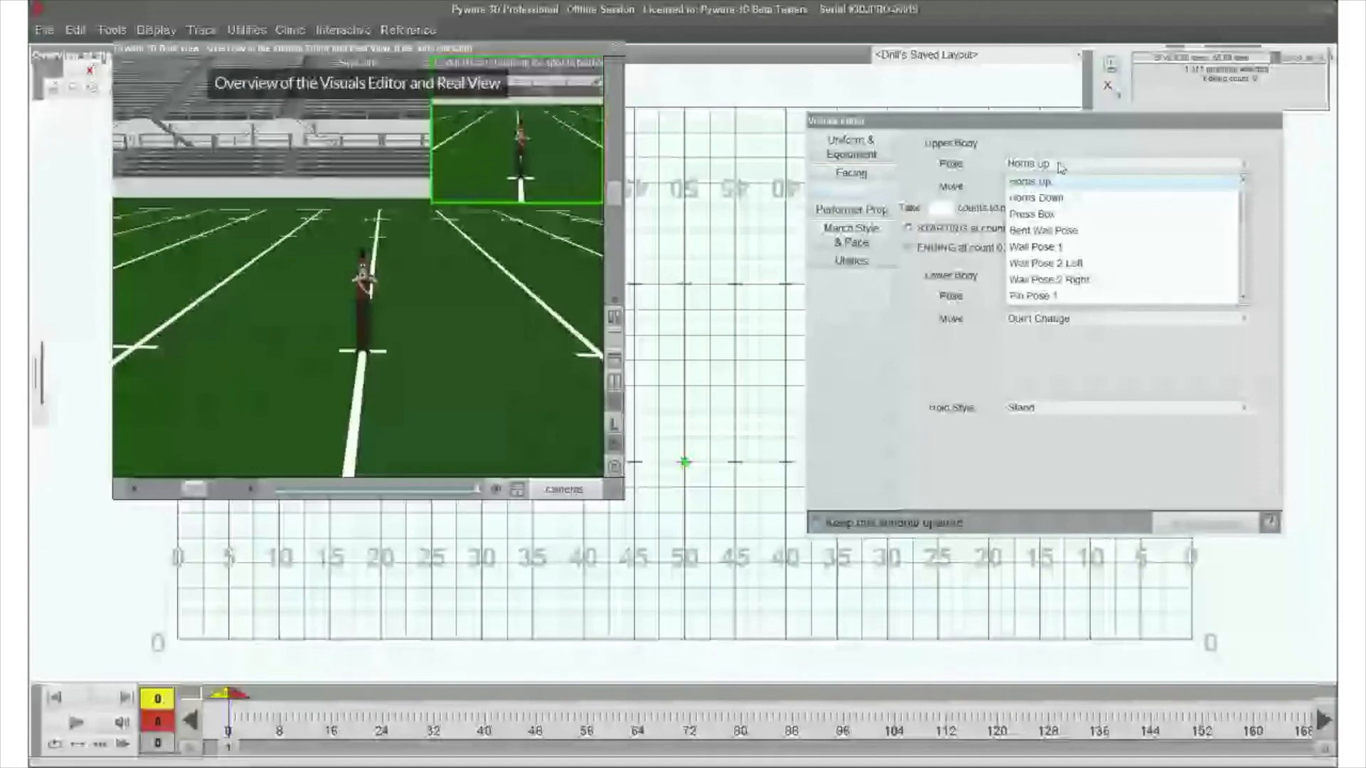
scroll(1071, 253, down, 5)
scroll(1070, 252, up, 6)
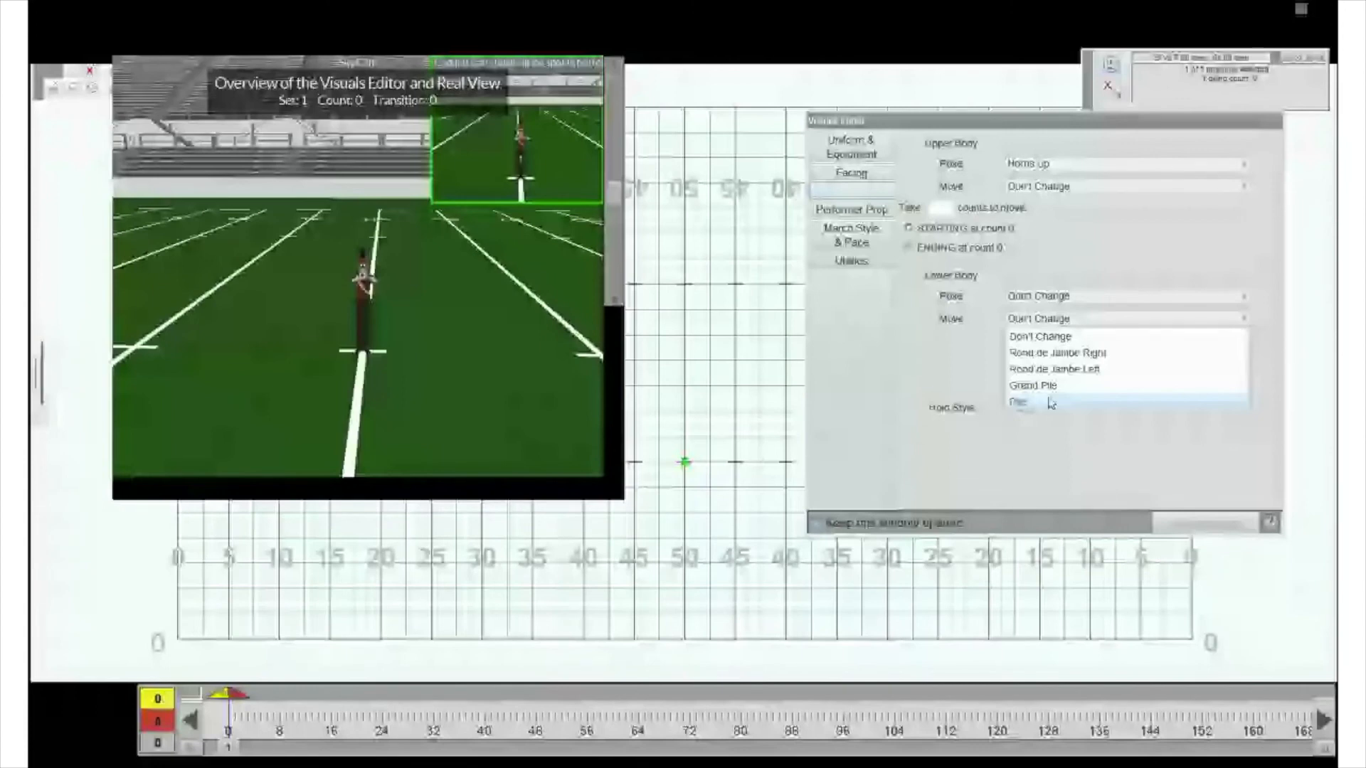
click(1051, 403)
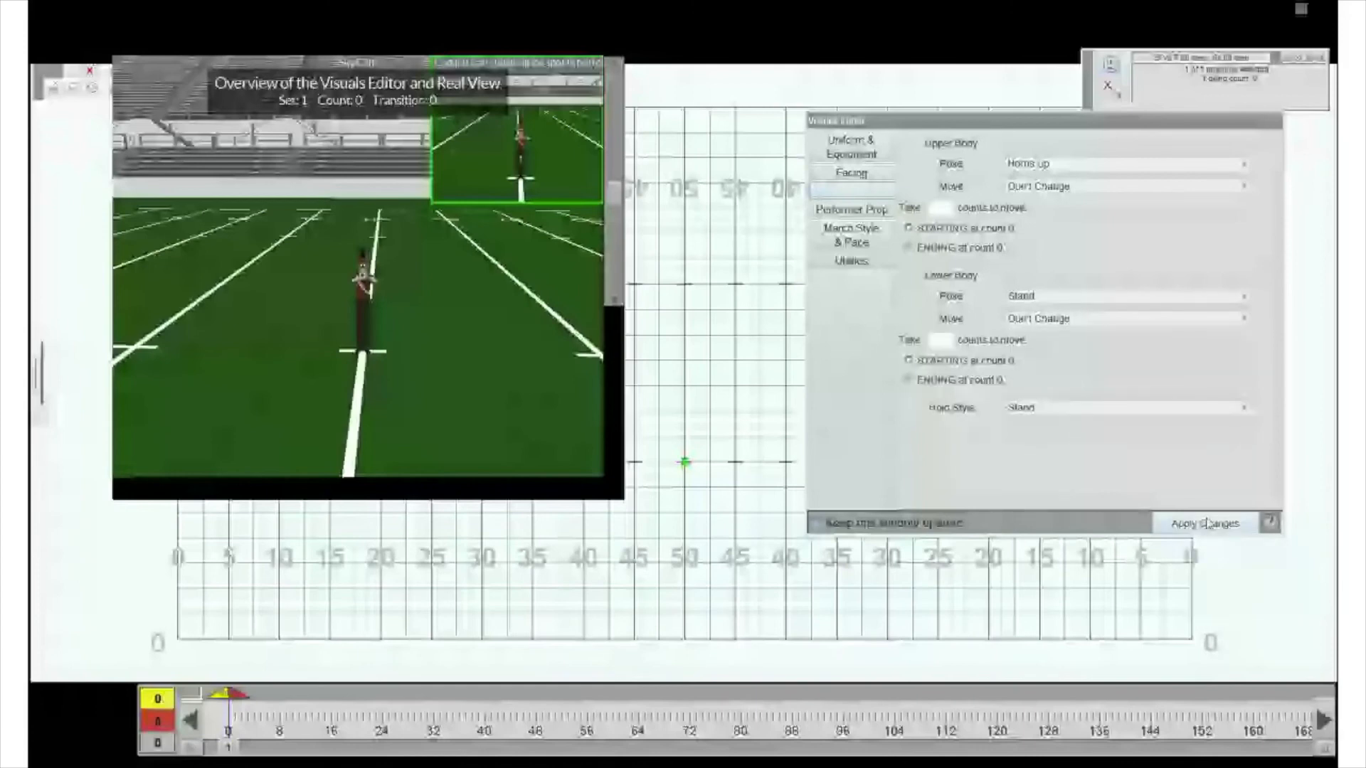
click(1207, 524)
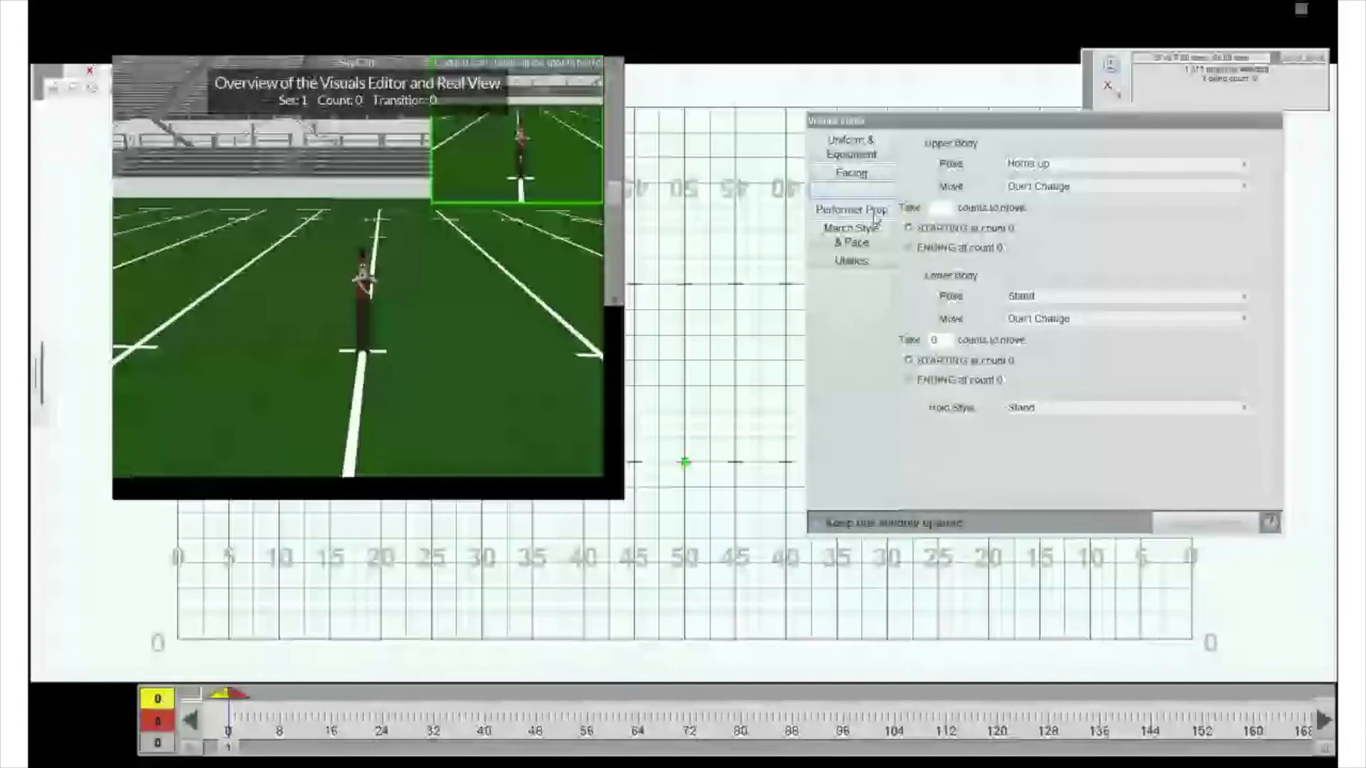
- Review the performer prop, march style and utilities options, setting the pace to Don't Change without applying it
click(852, 210)
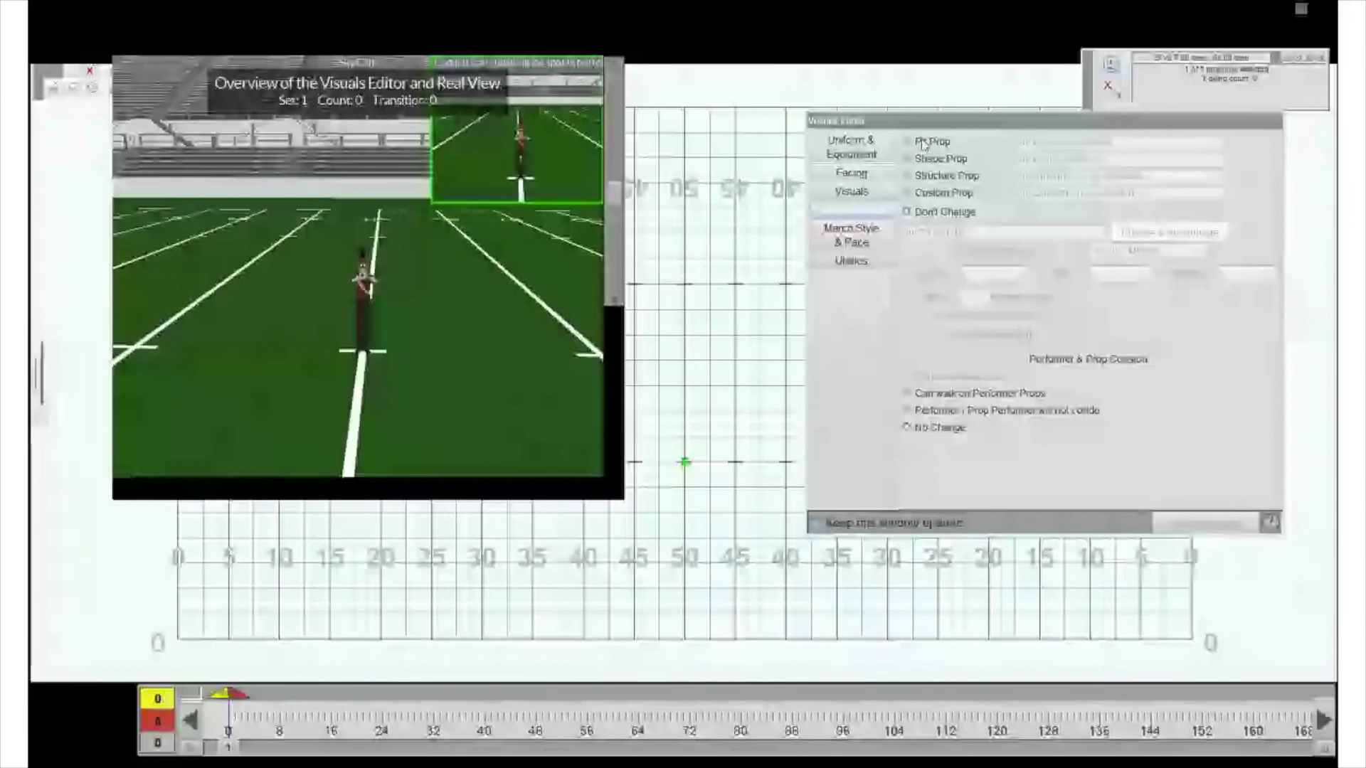
click(850, 235)
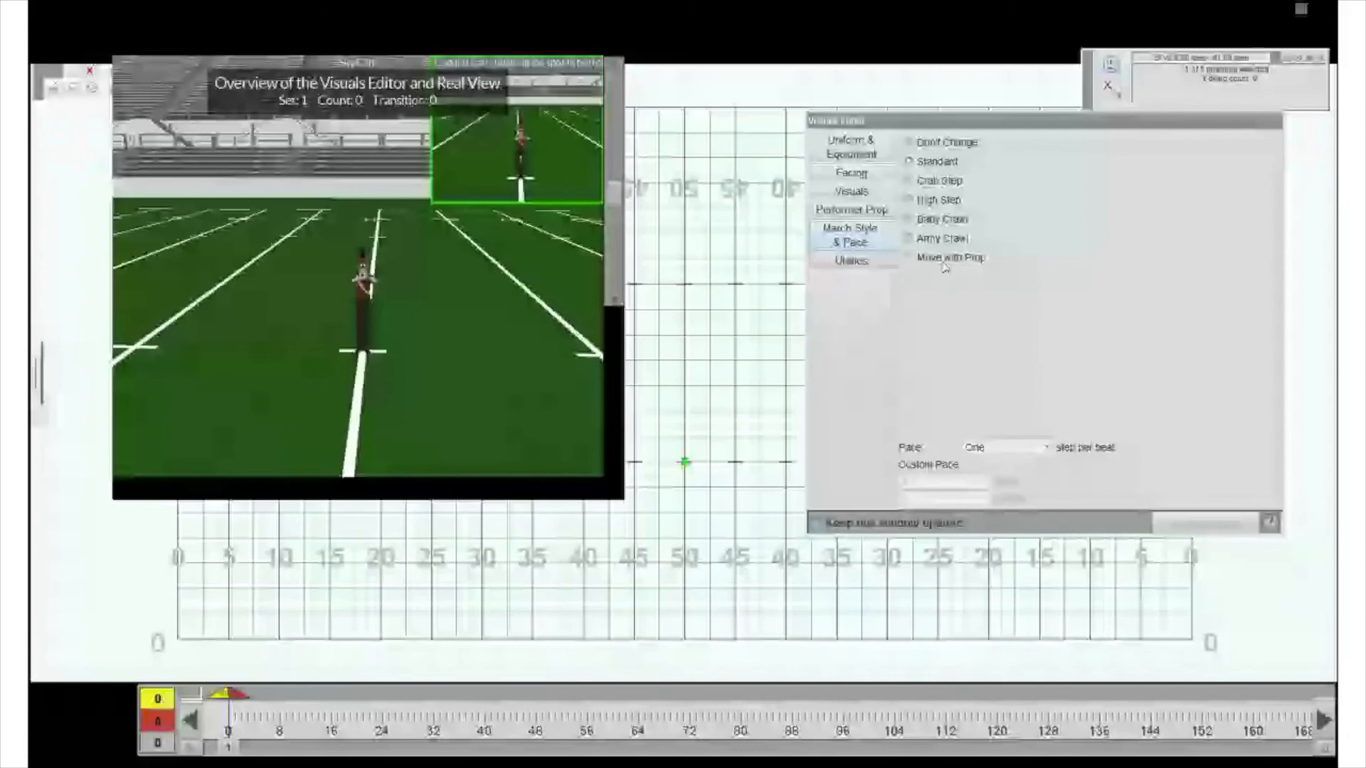
click(1011, 447)
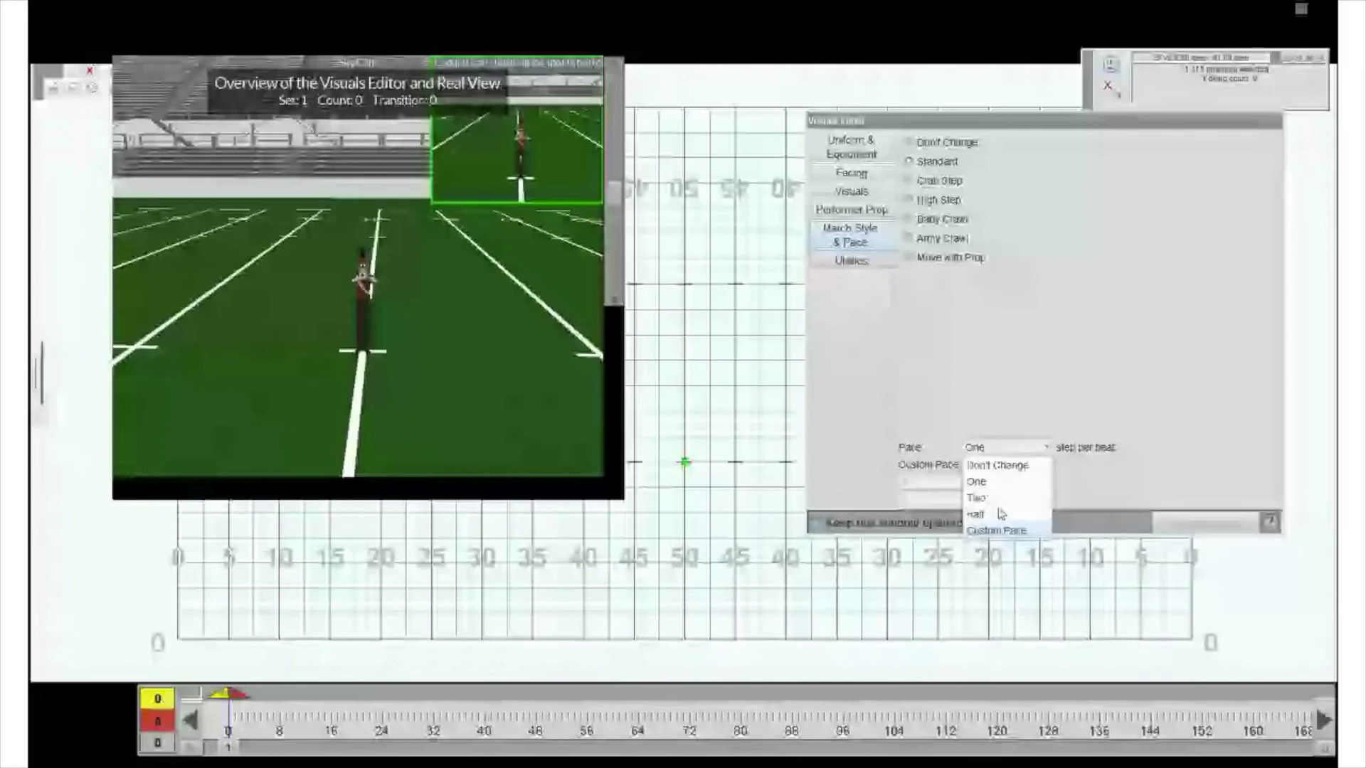
click(995, 530)
click(980, 482)
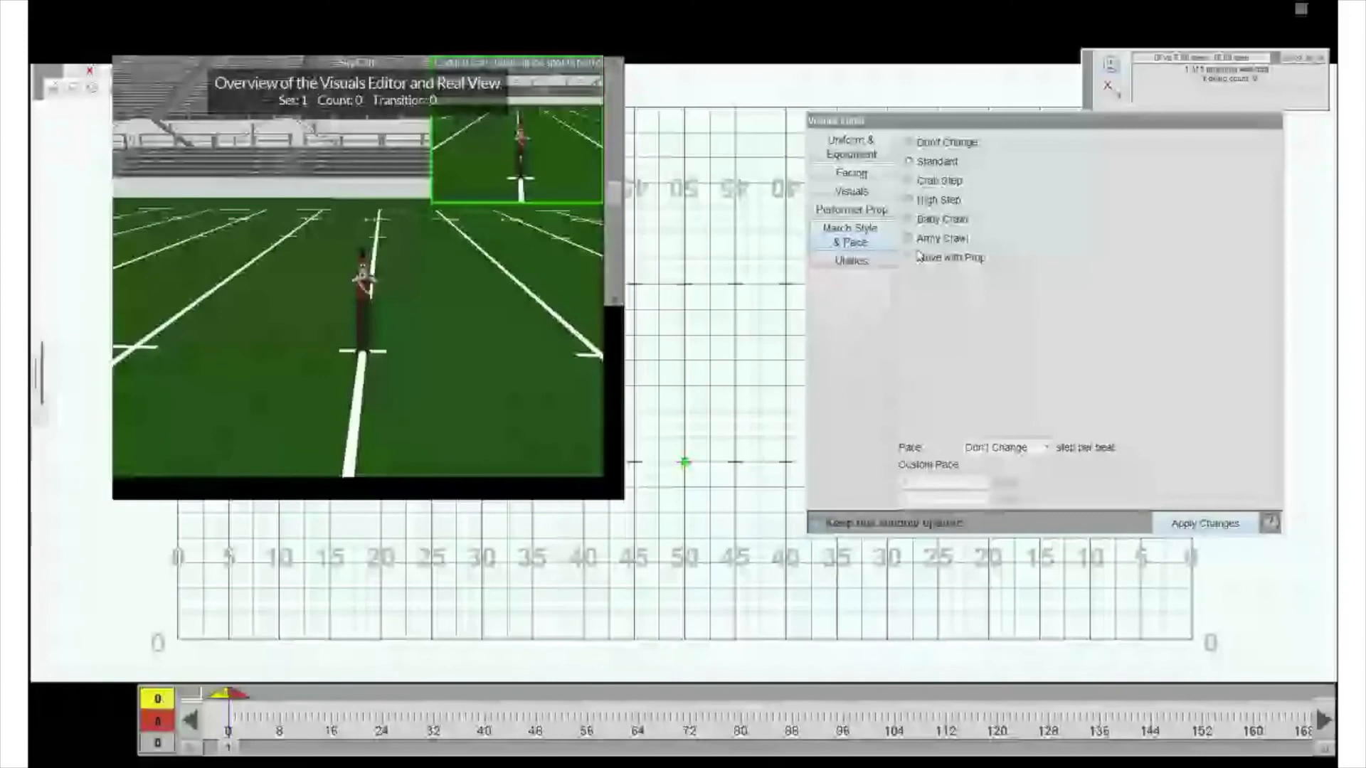
click(870, 268)
click(1080, 266)
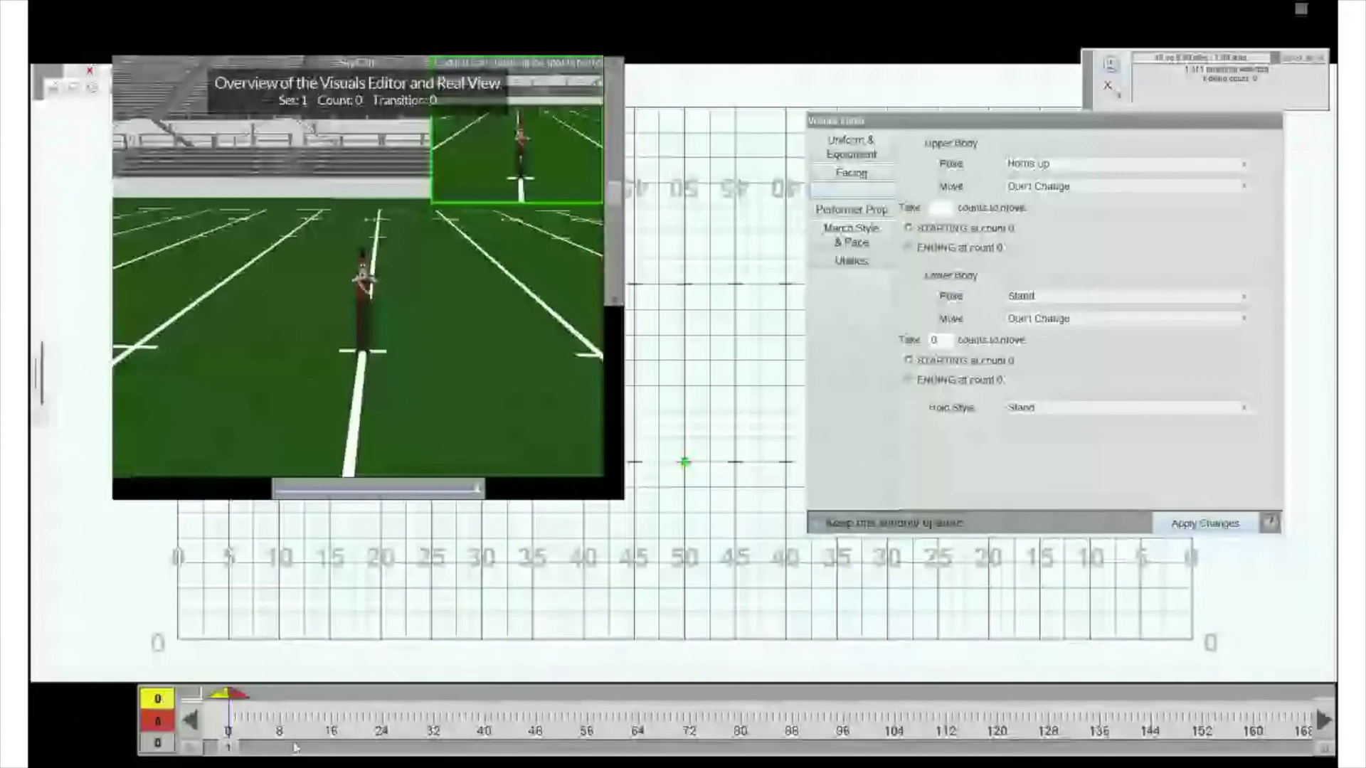
- Enlarge the count track's scale and add a page tab at count 8
click(196, 747)
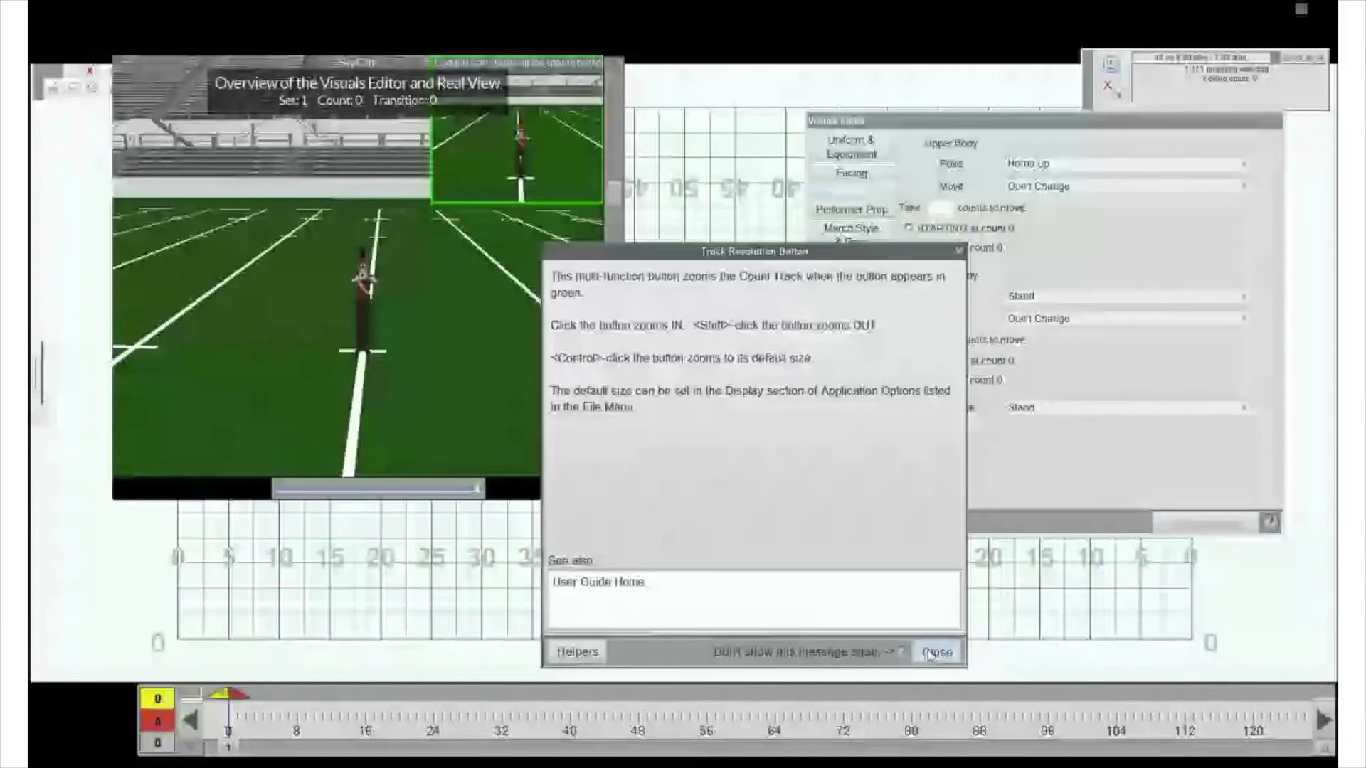
click(936, 652)
click(194, 748)
click(191, 749)
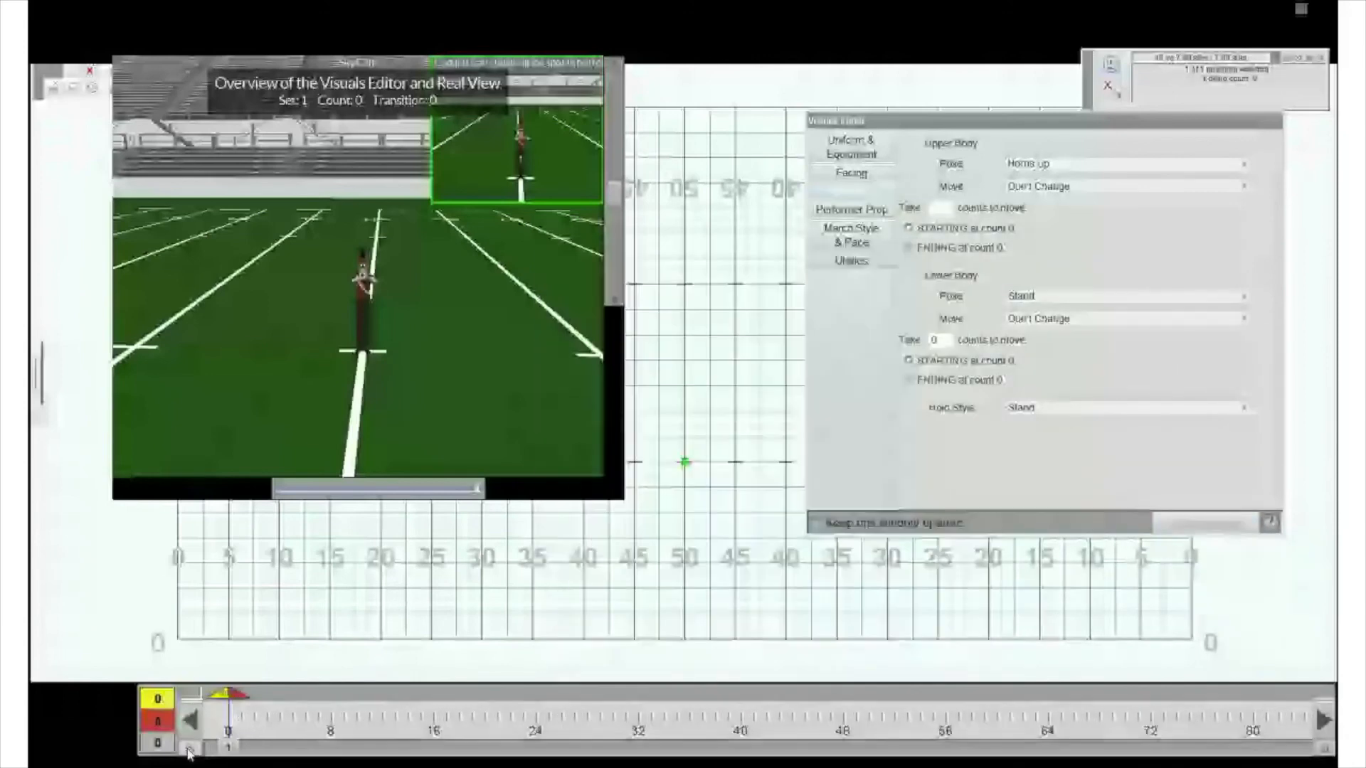
click(190, 749)
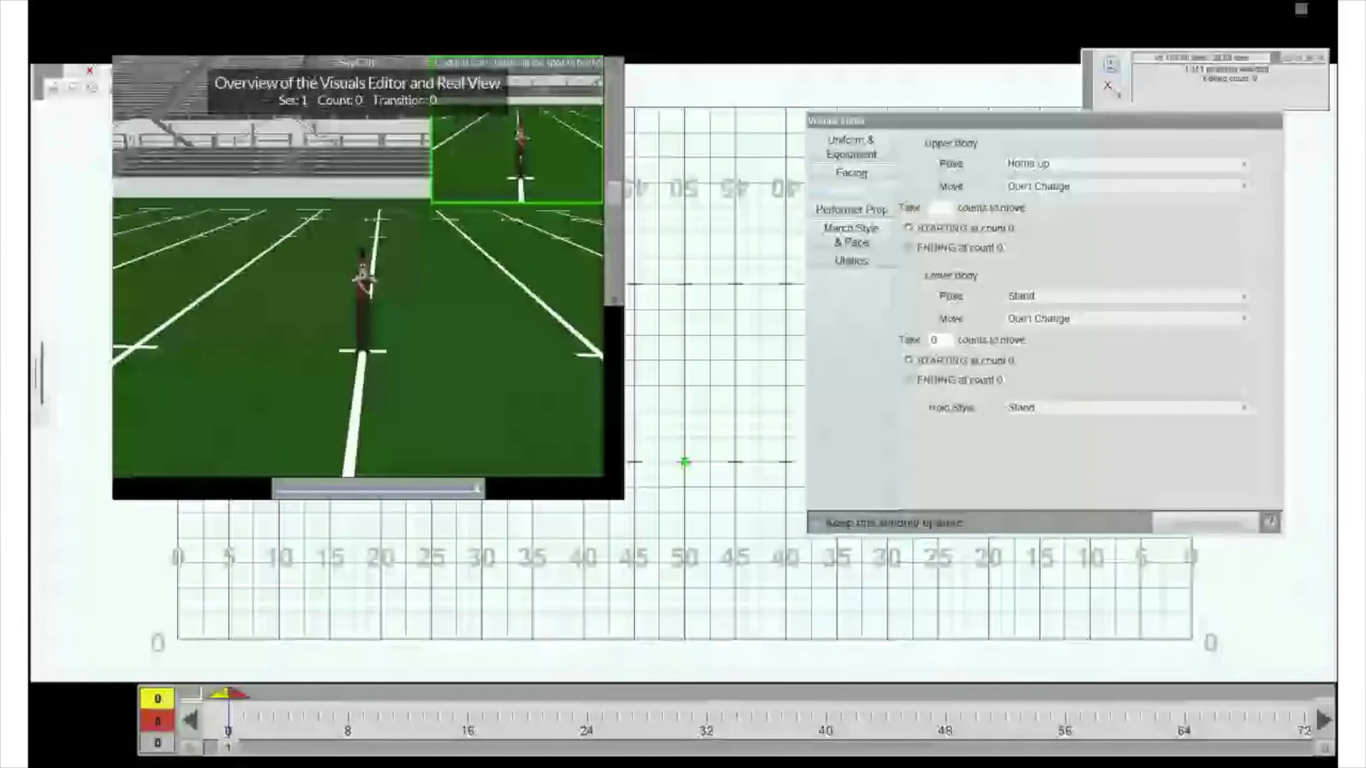
click(347, 747)
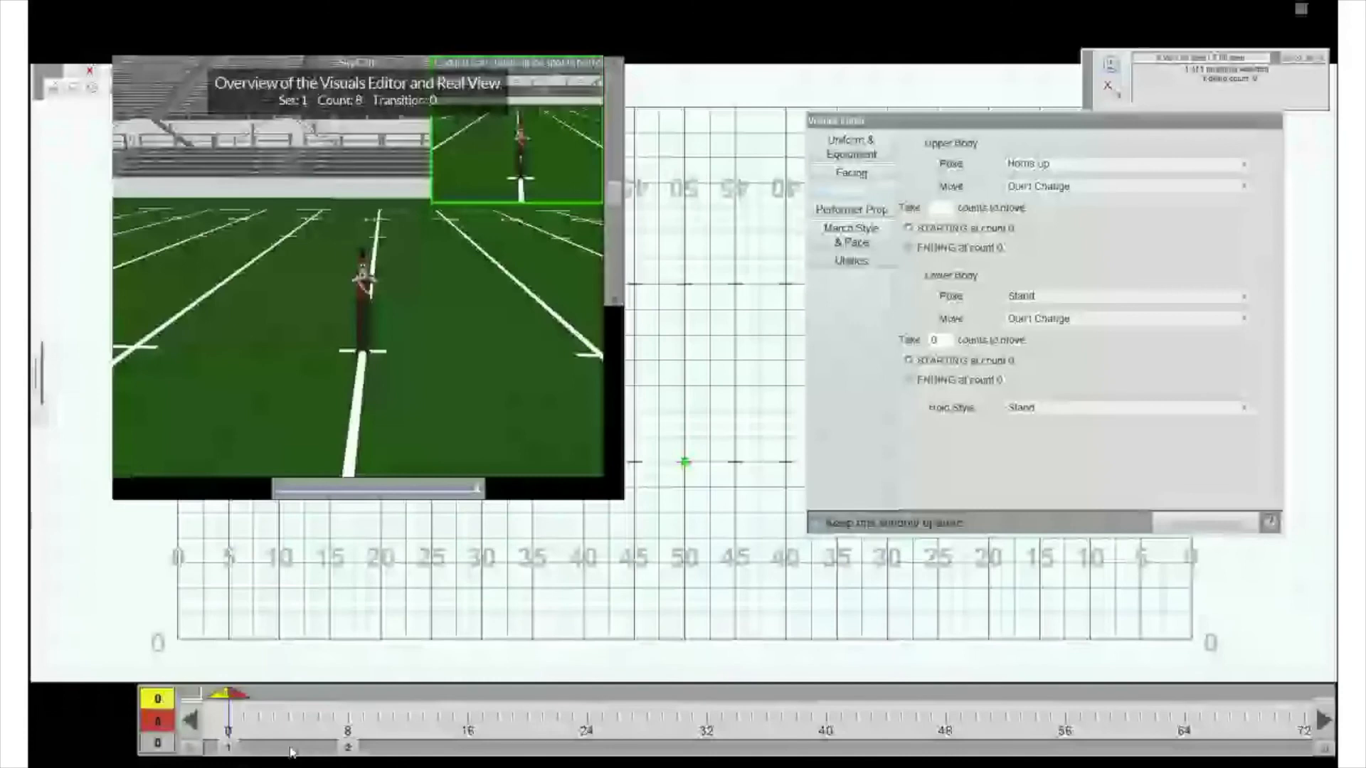
- Try a page tab at count 4, move the red anchor to count 2, and return it to count 4
click(290, 747)
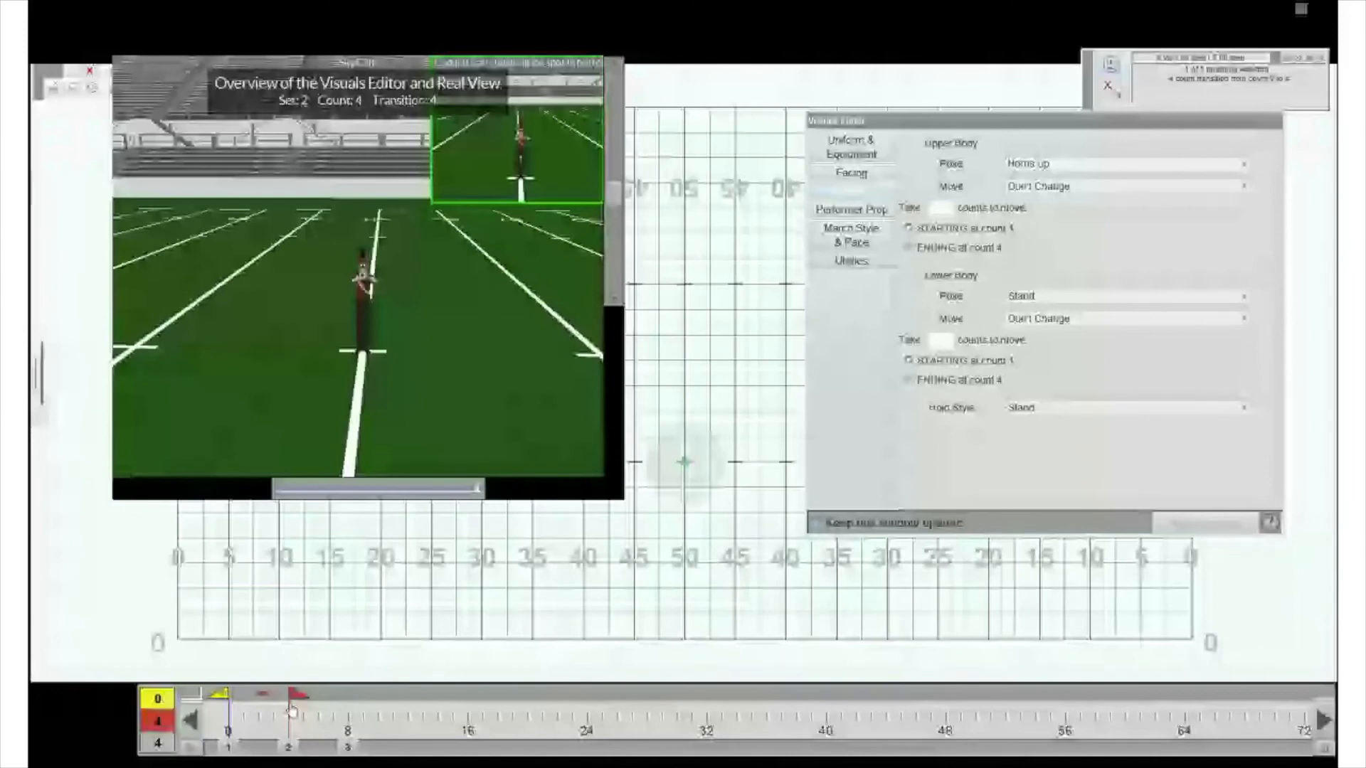
drag(291, 711, 261, 711)
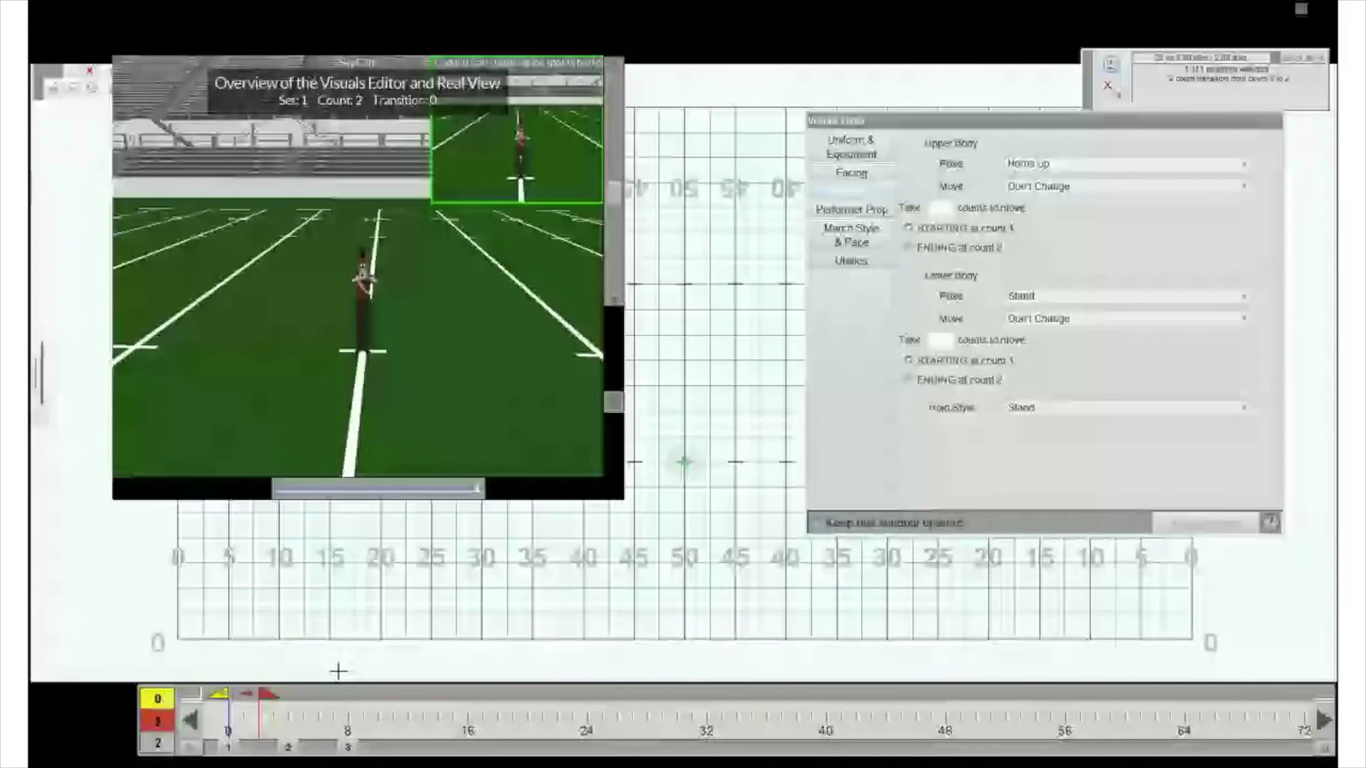
drag(264, 694, 296, 699)
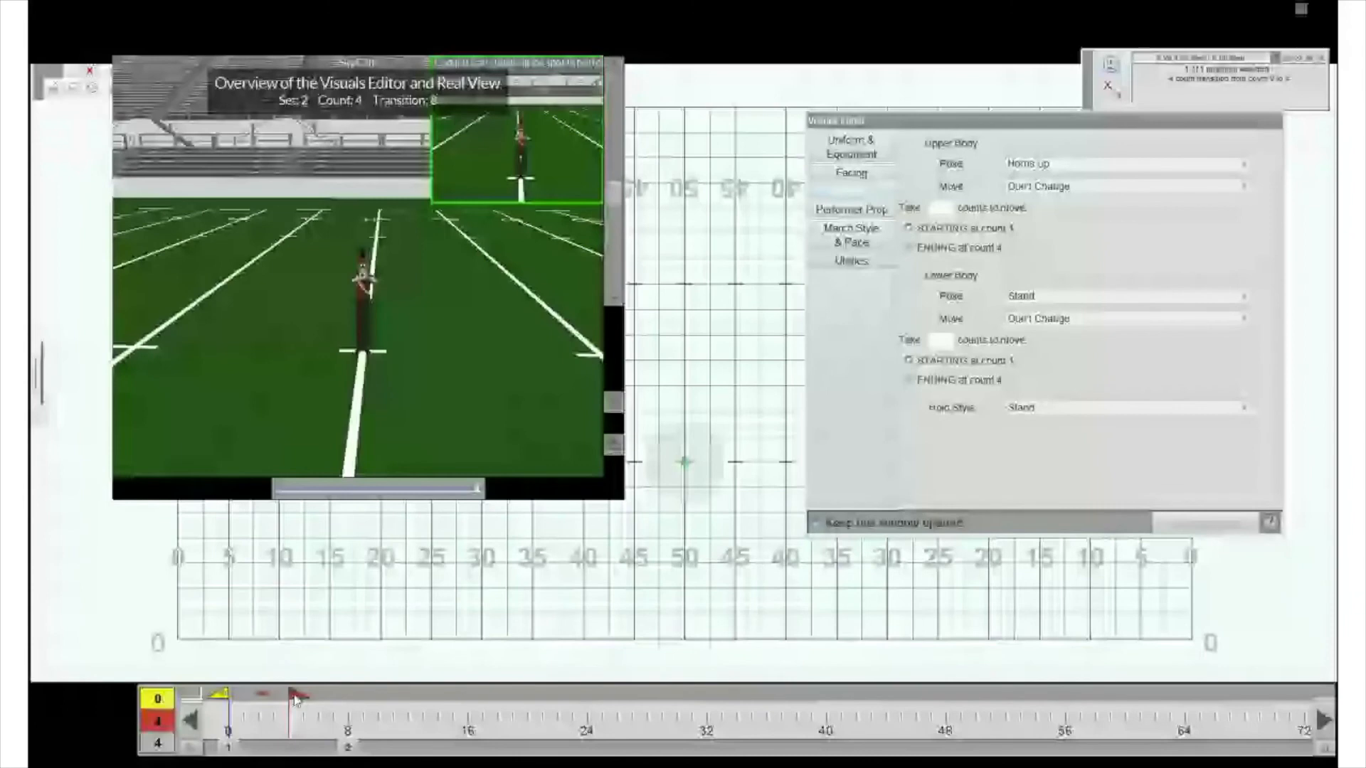
- Set the red anchor to count 2 and apply a fixed facing toward the left end zone, taking 2 counts ending at count 2
drag(296, 699, 263, 710)
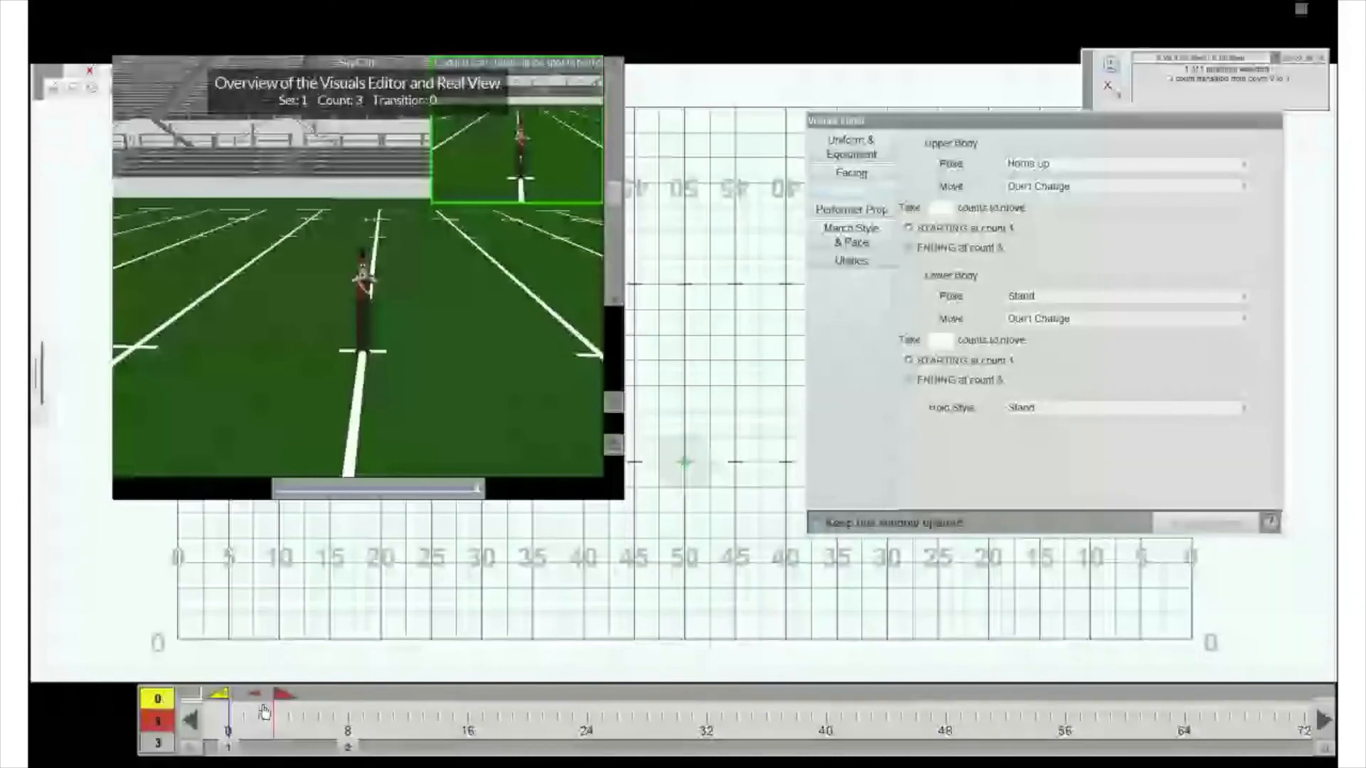
click(261, 710)
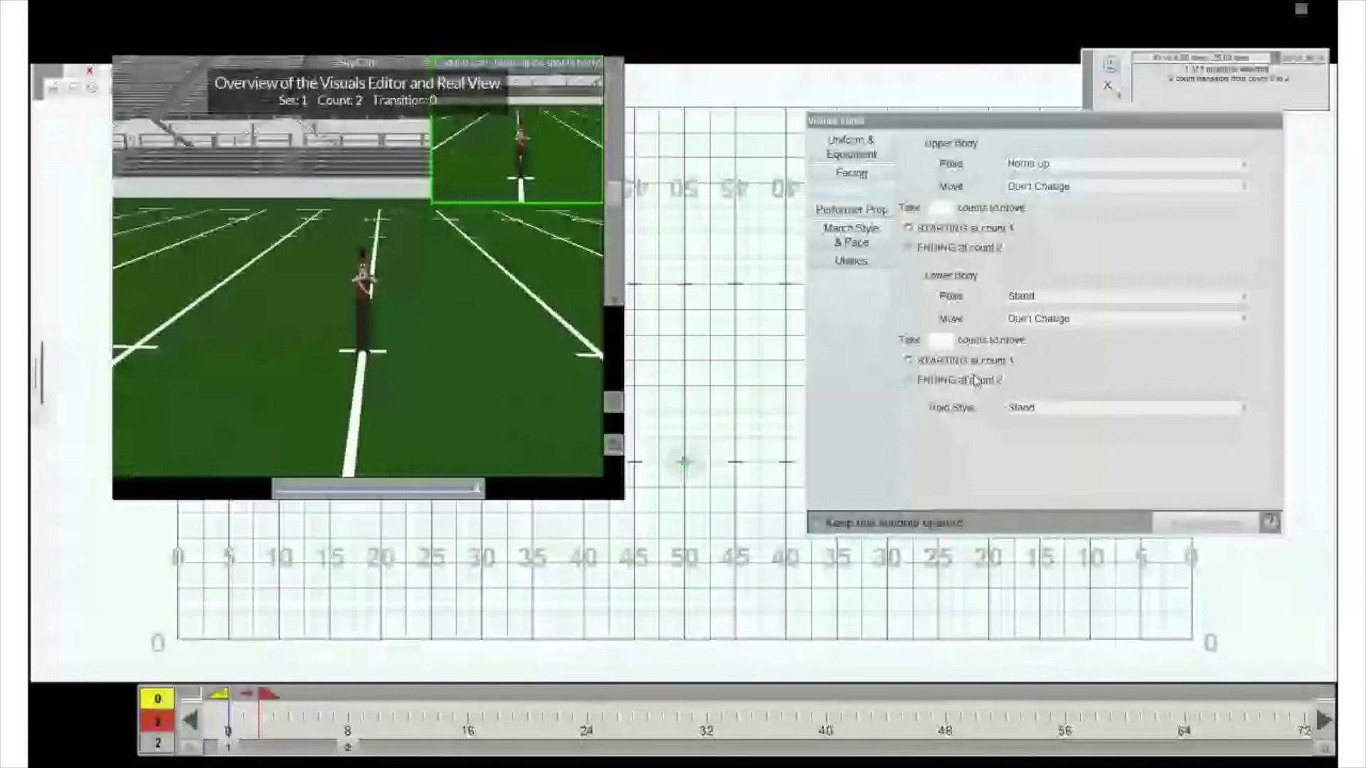
click(851, 174)
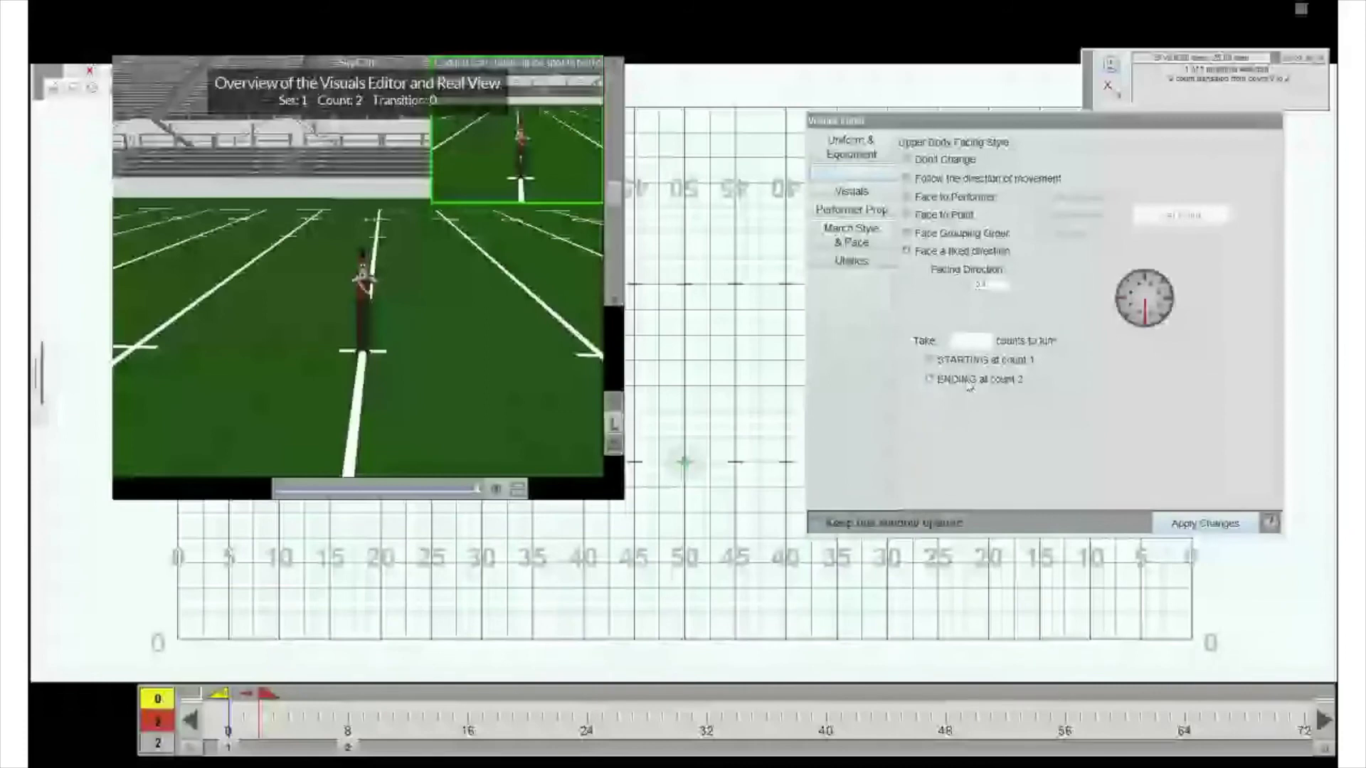
click(929, 379)
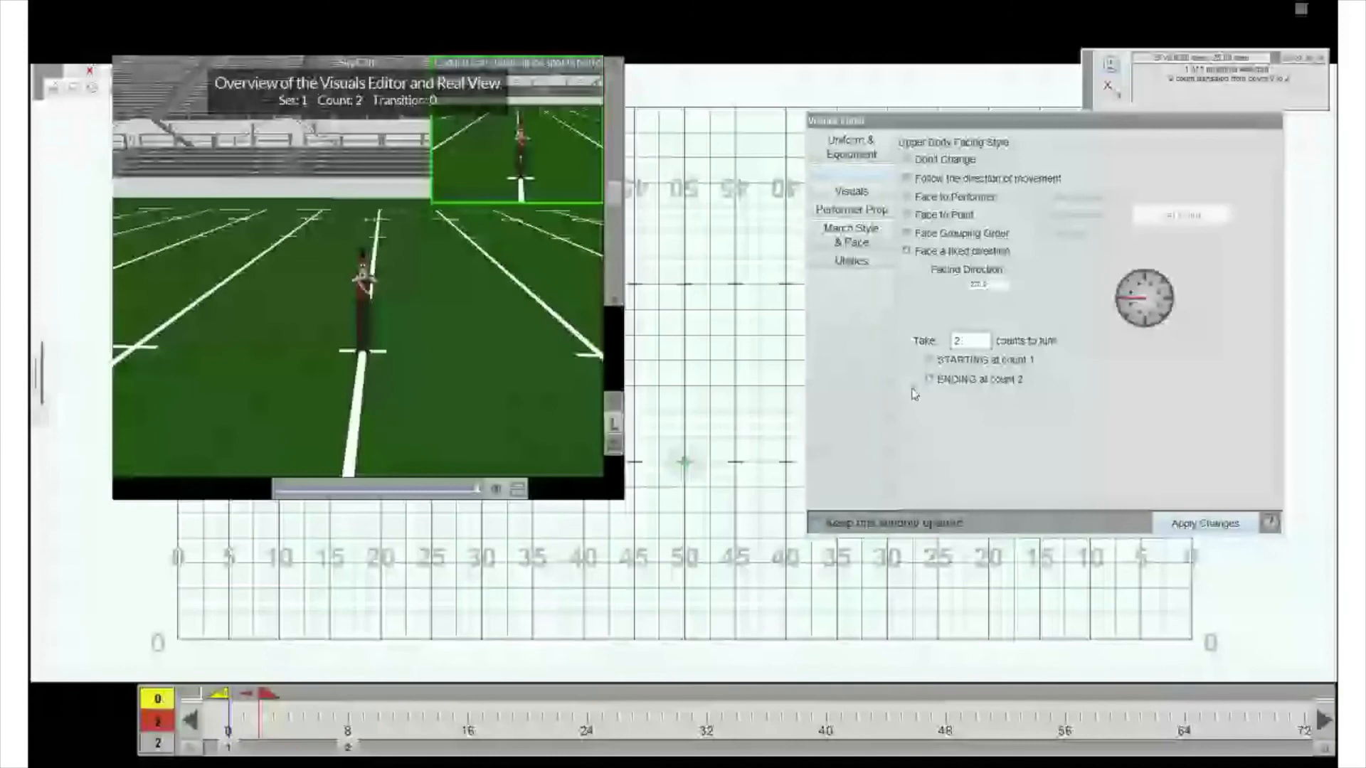
click(1204, 523)
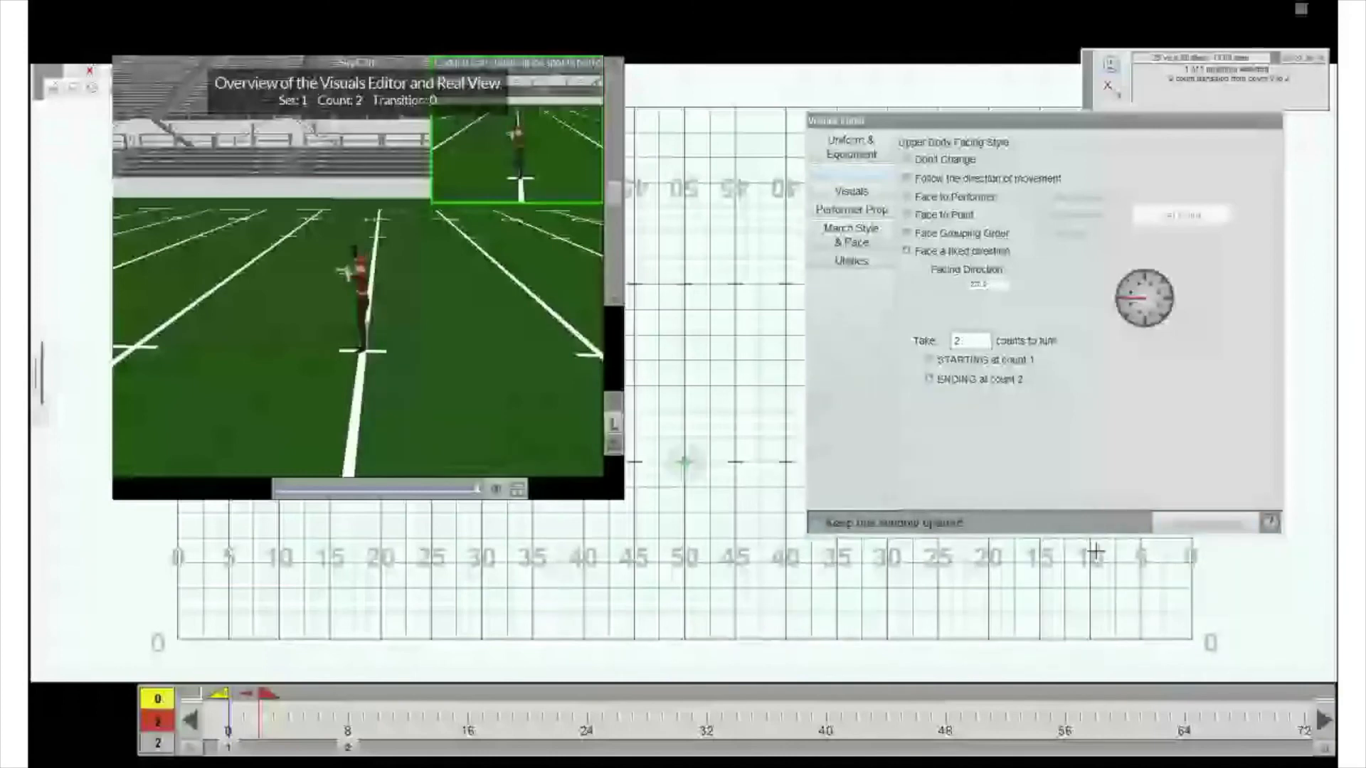
- Apply 2-count fixed-direction turns: back sideline by count 4, right end zone by count 6, and front by count 8
click(249, 709)
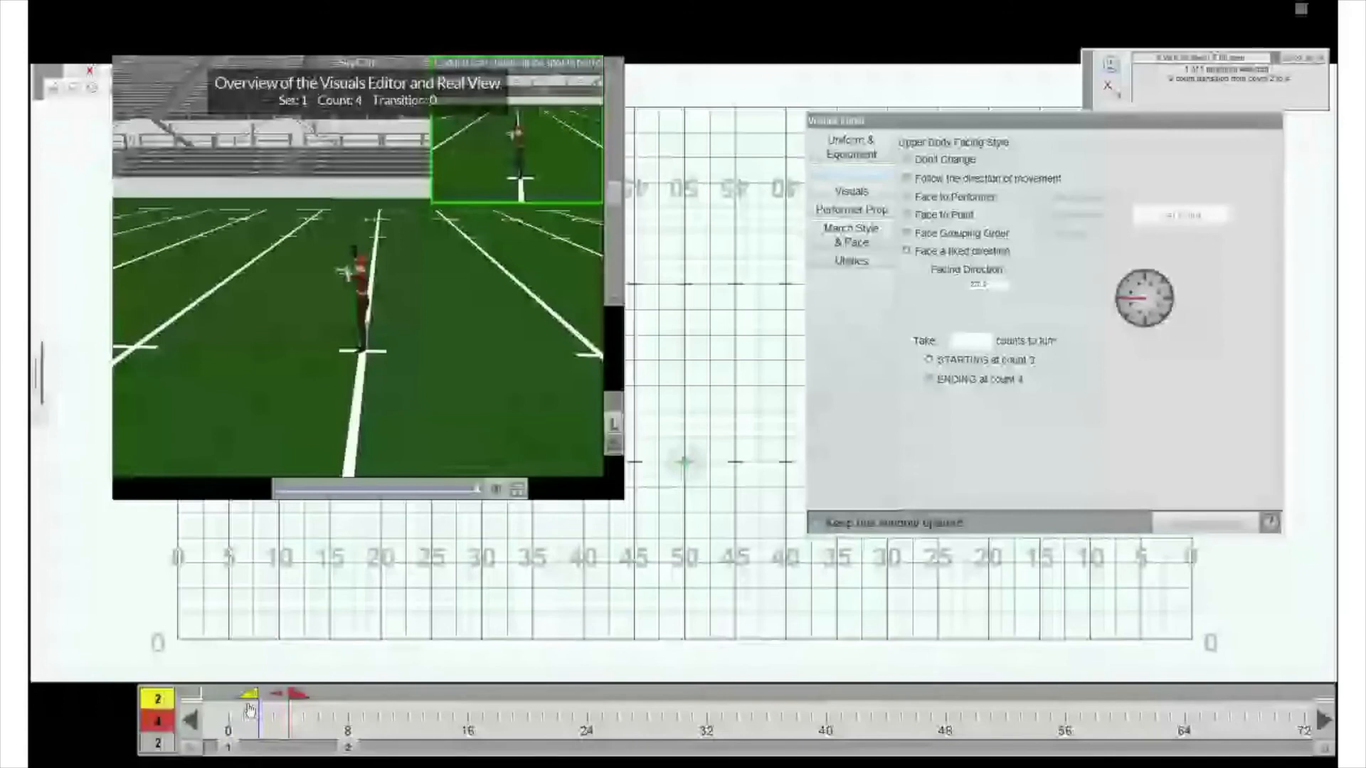
click(960, 343)
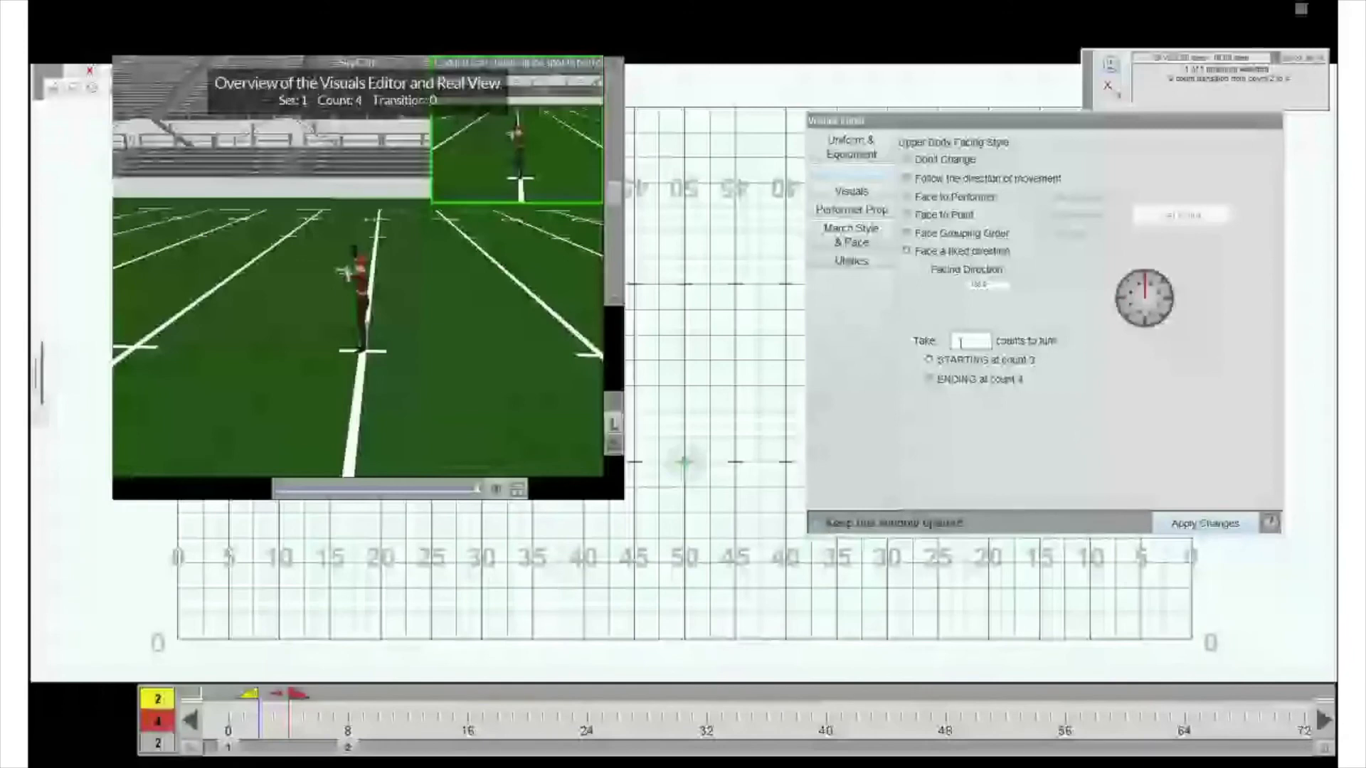
text(2)
click(1205, 525)
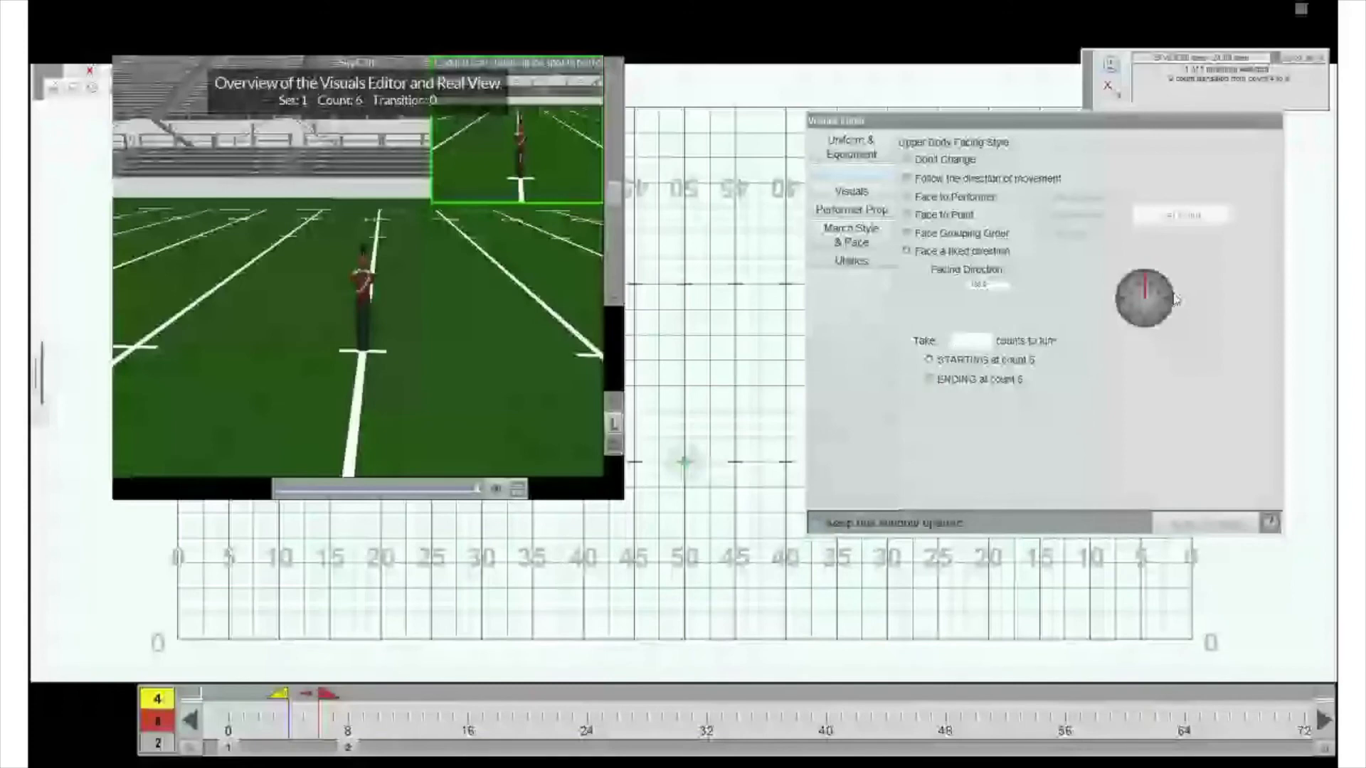
click(1174, 299)
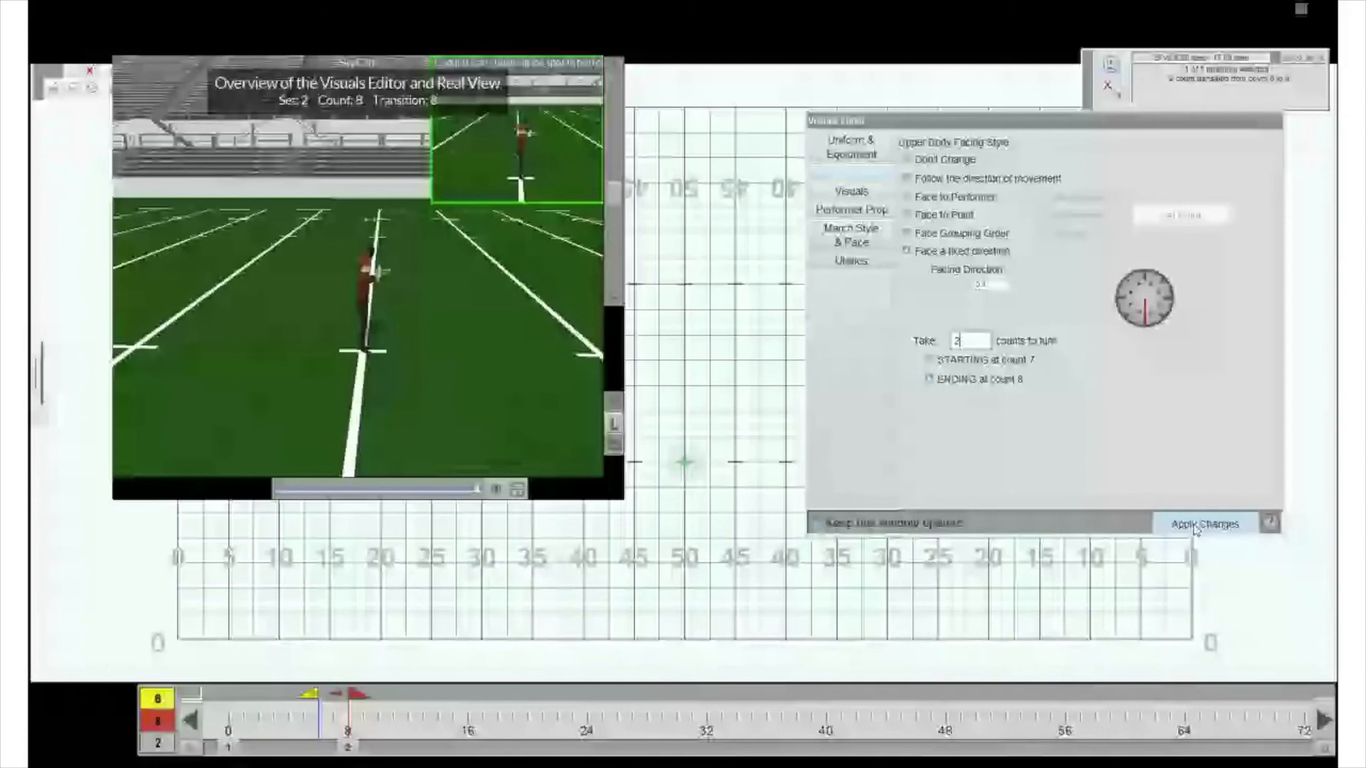
click(1197, 526)
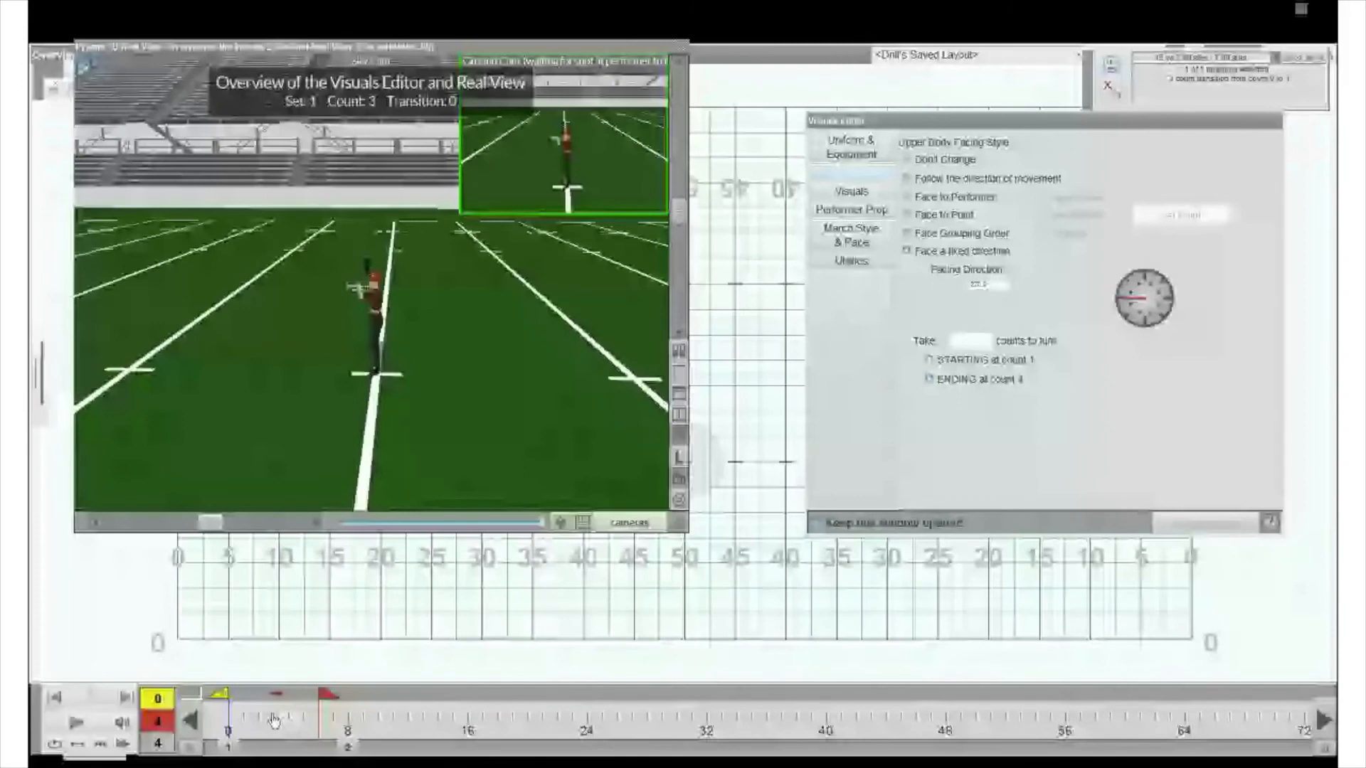
- Return to counts 0 to 2 and apply the upper-body pose Wall Pose 1, taking 2 counts ending at count 2
drag(274, 721, 260, 721)
click(852, 190)
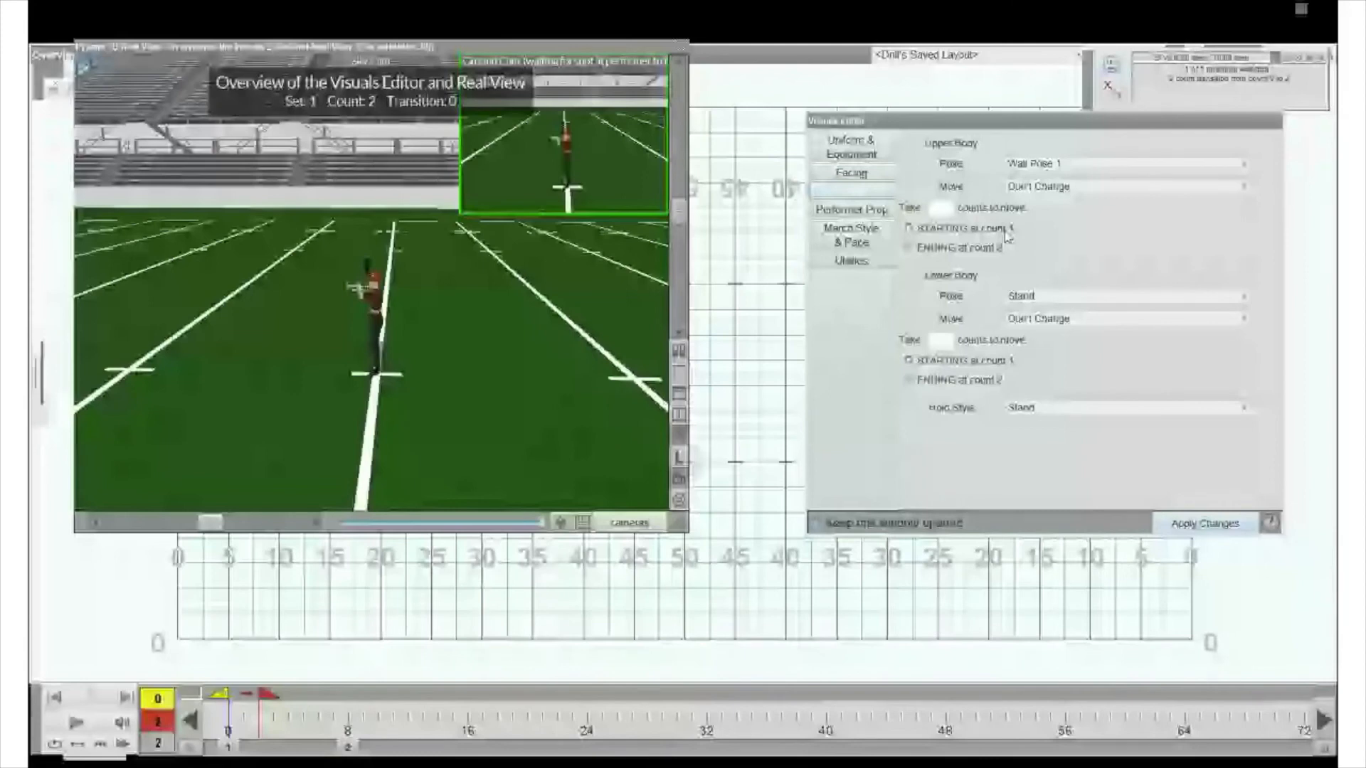
click(941, 206)
text(2)
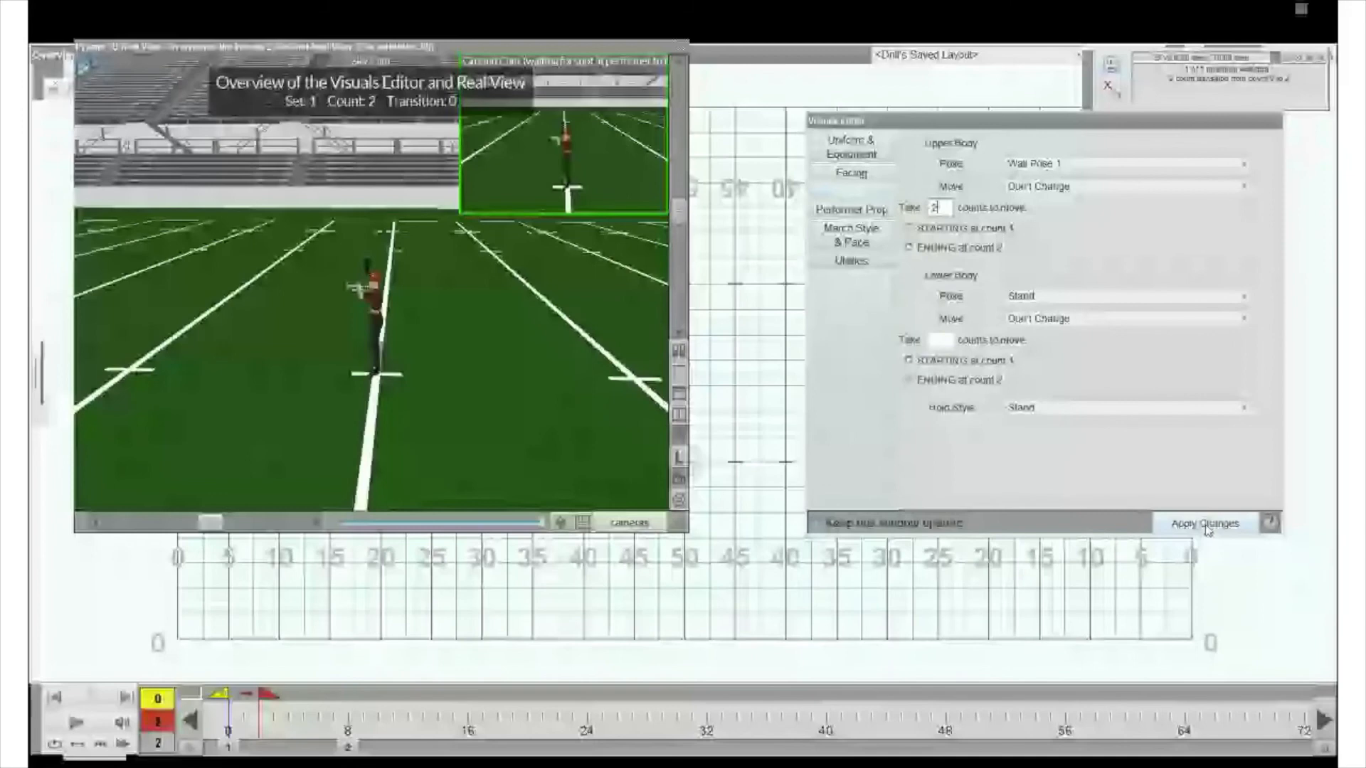
click(1207, 524)
- Set 2-count upper-body poses: Pin Pose 1 ending at count 4, Wall Pose 2 Left at count 6, and Horns Up at count 8
click(1059, 163)
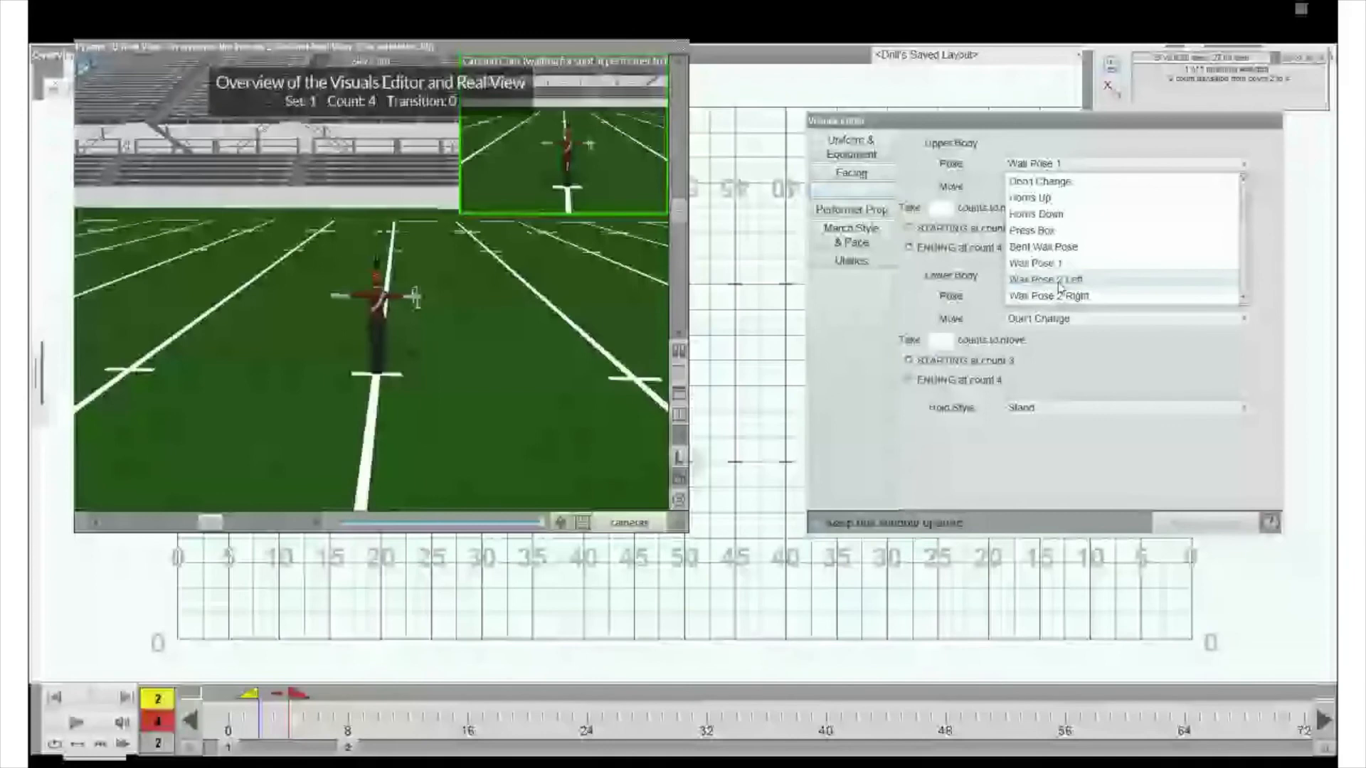
scroll(1060, 284, down, 1)
click(1058, 266)
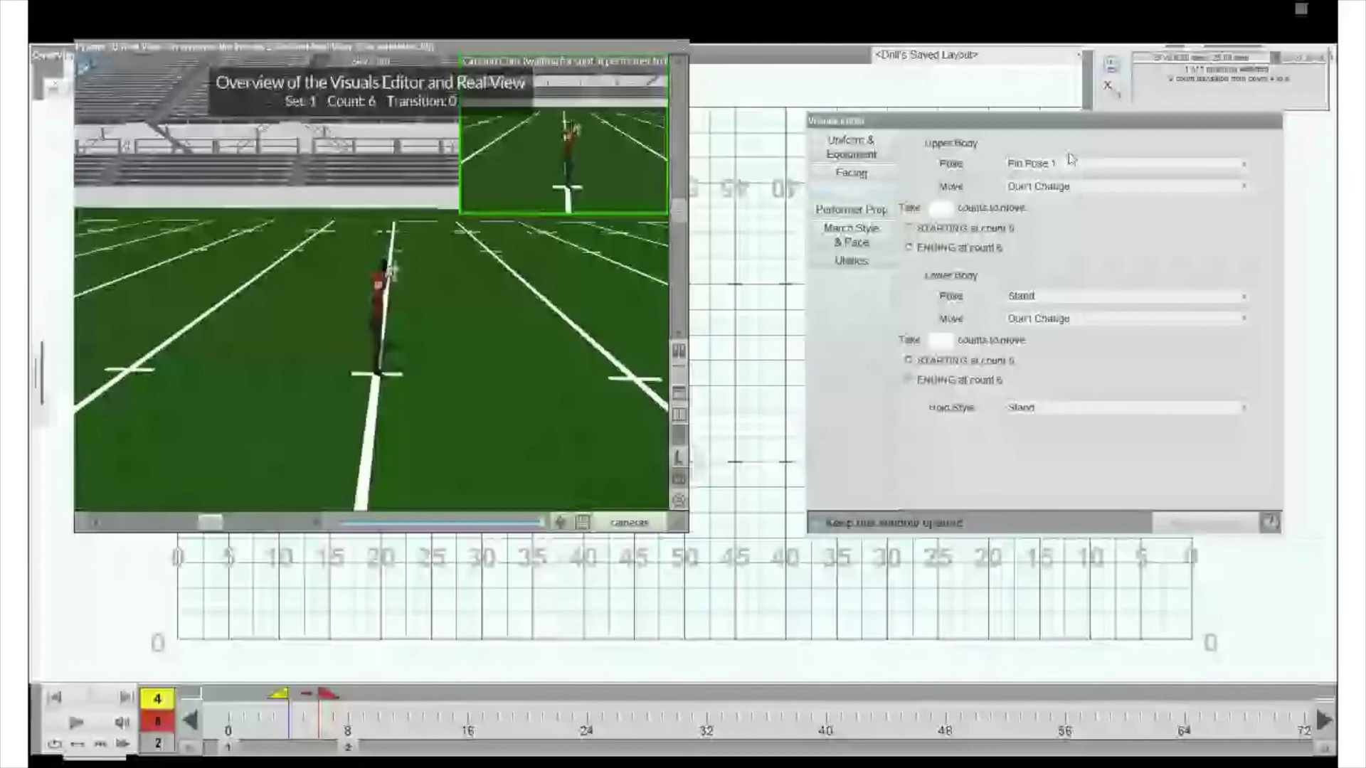
click(1071, 161)
click(1046, 263)
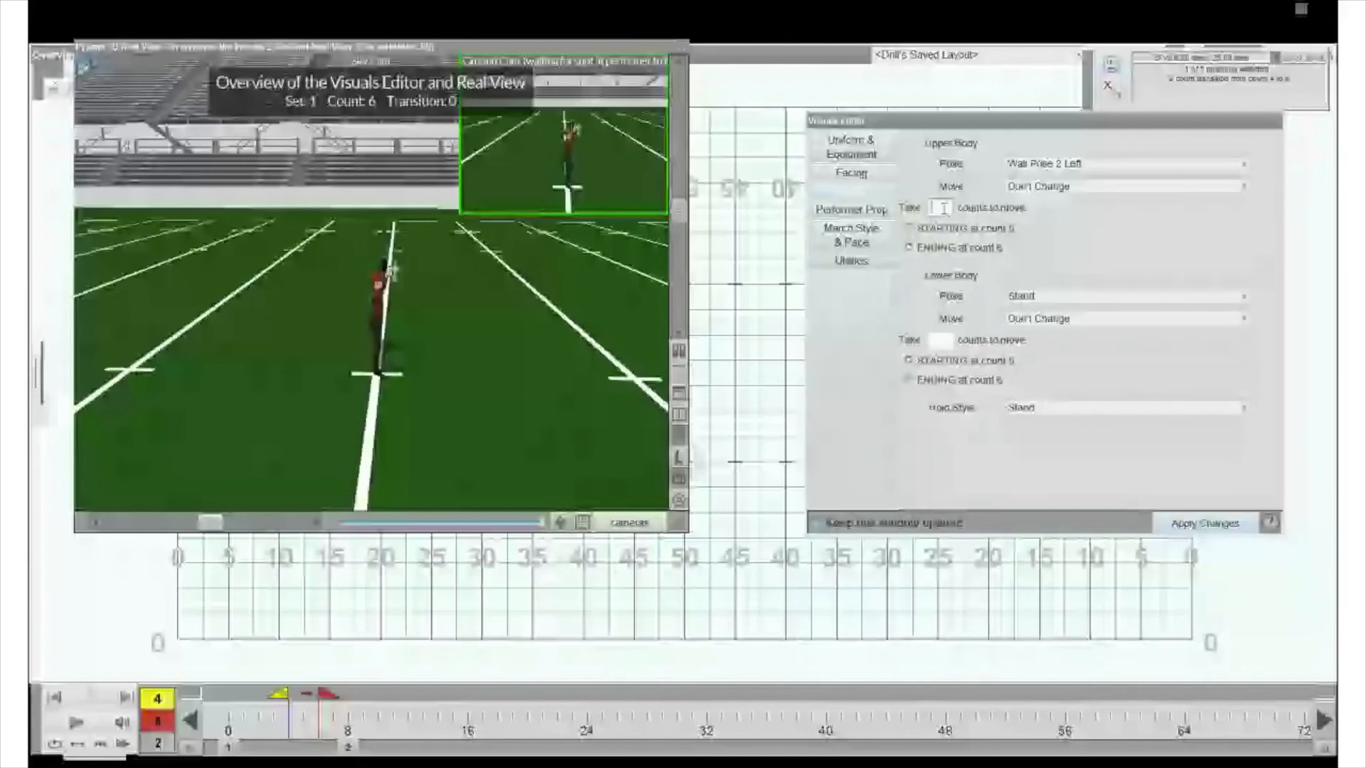
text(2)
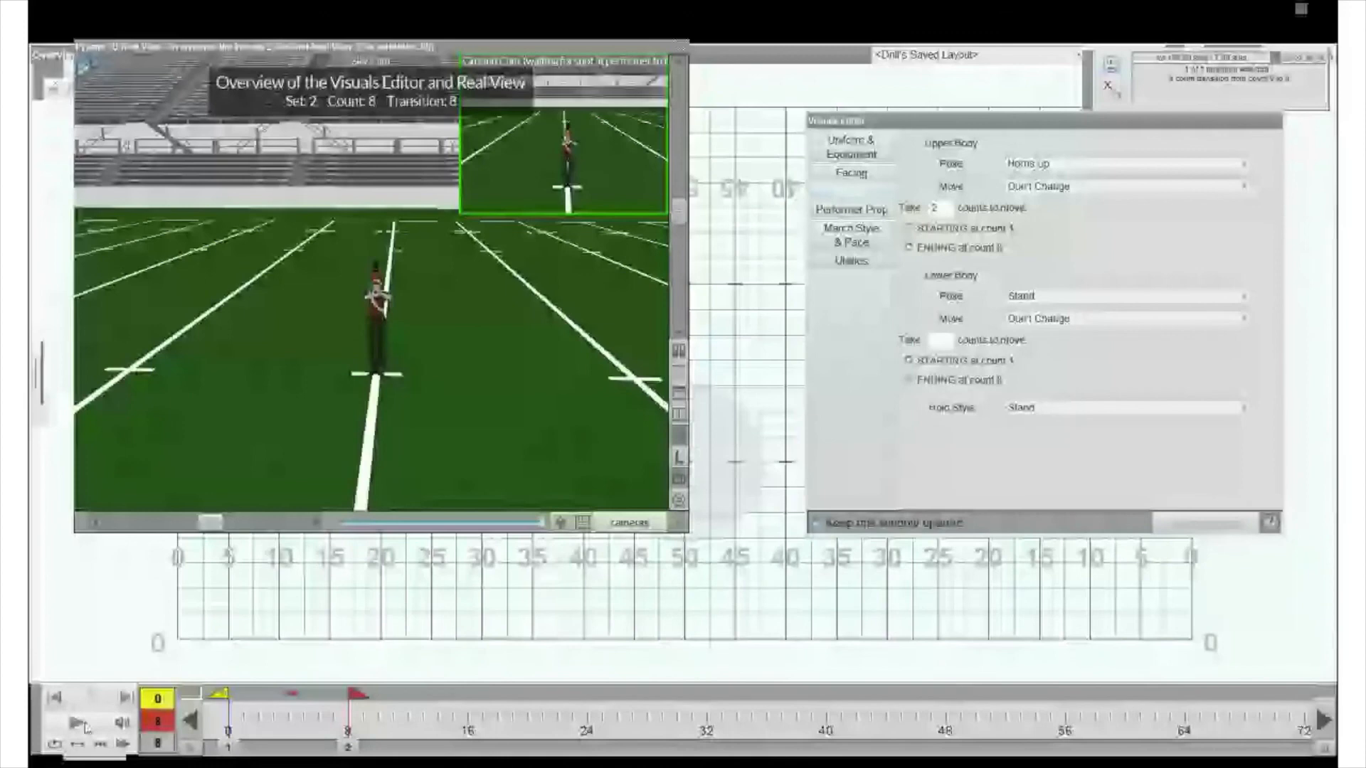
- Play the visual sequence from count 0 to 8 in Real View and examine the performer from different camera angles
click(78, 724)
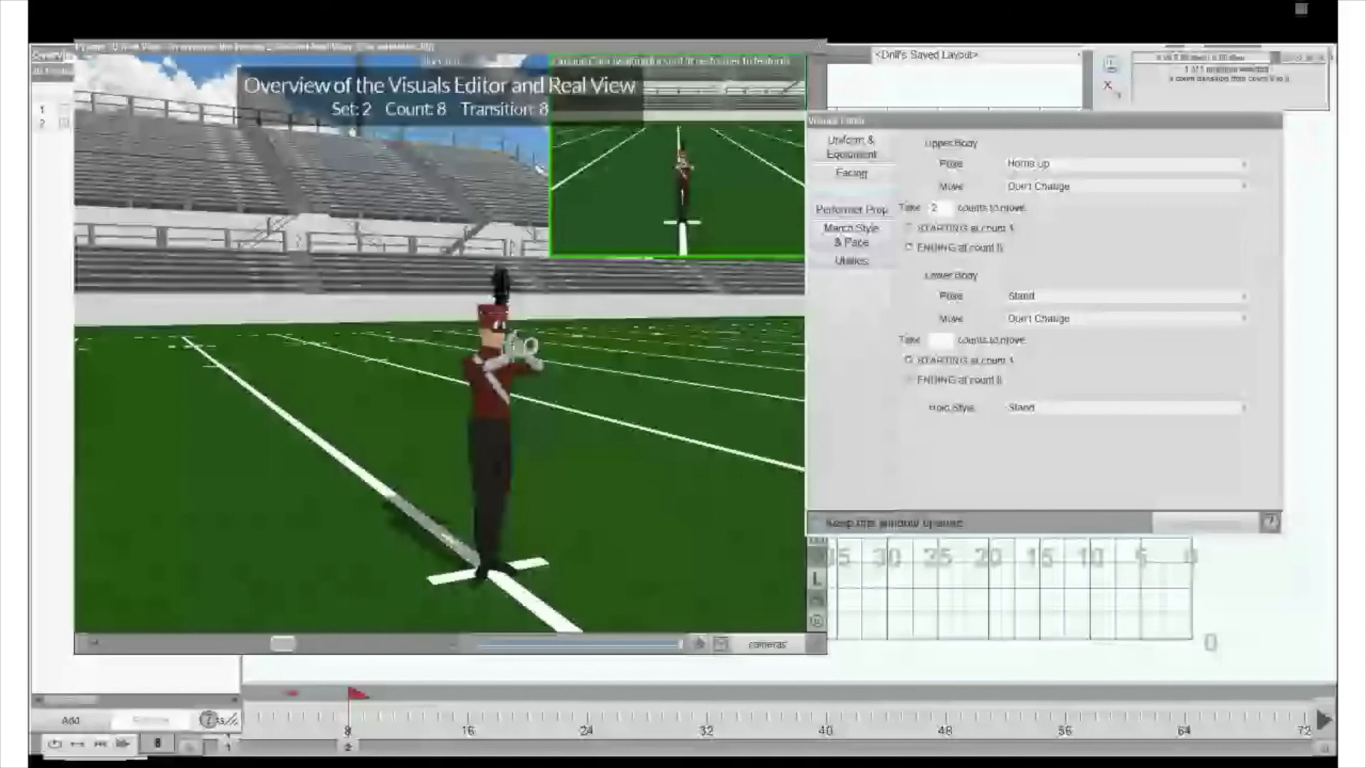
drag(498, 370, 413, 399)
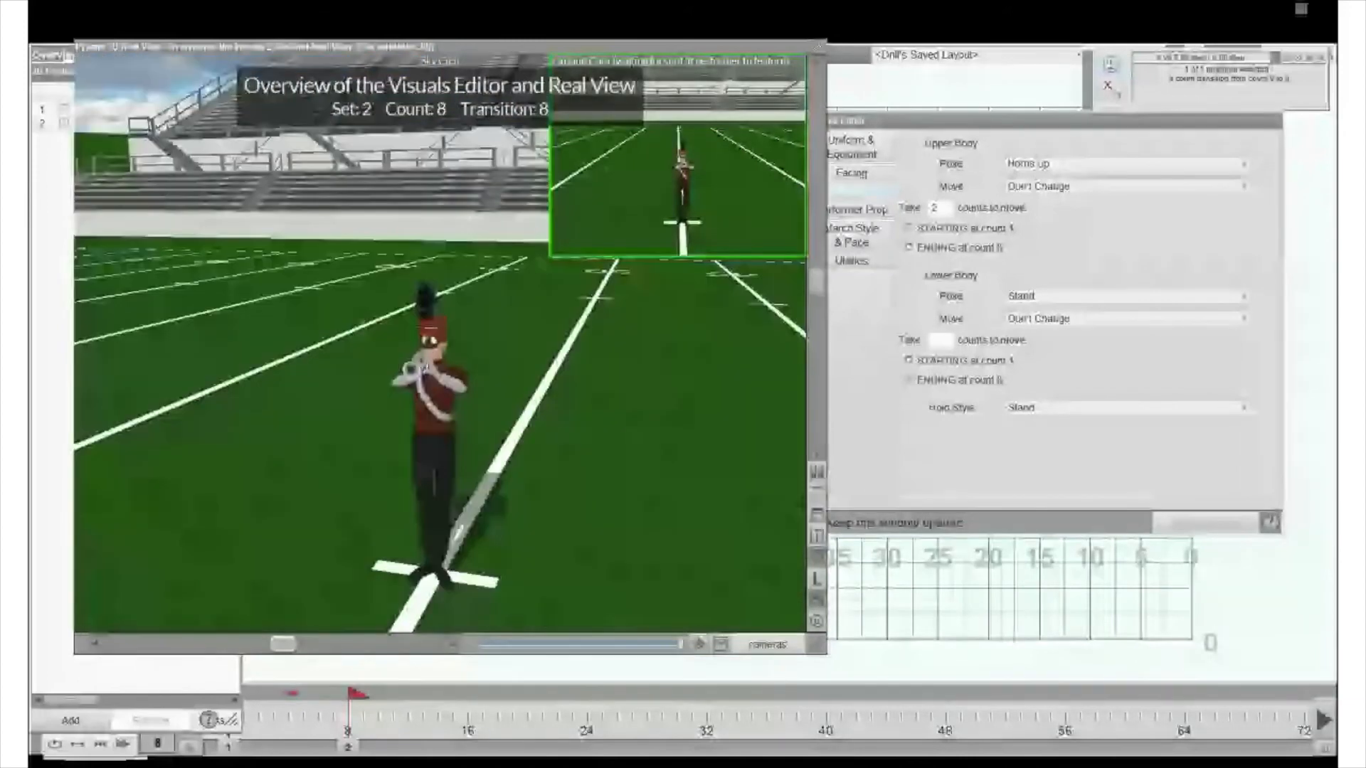
drag(498, 441, 549, 417)
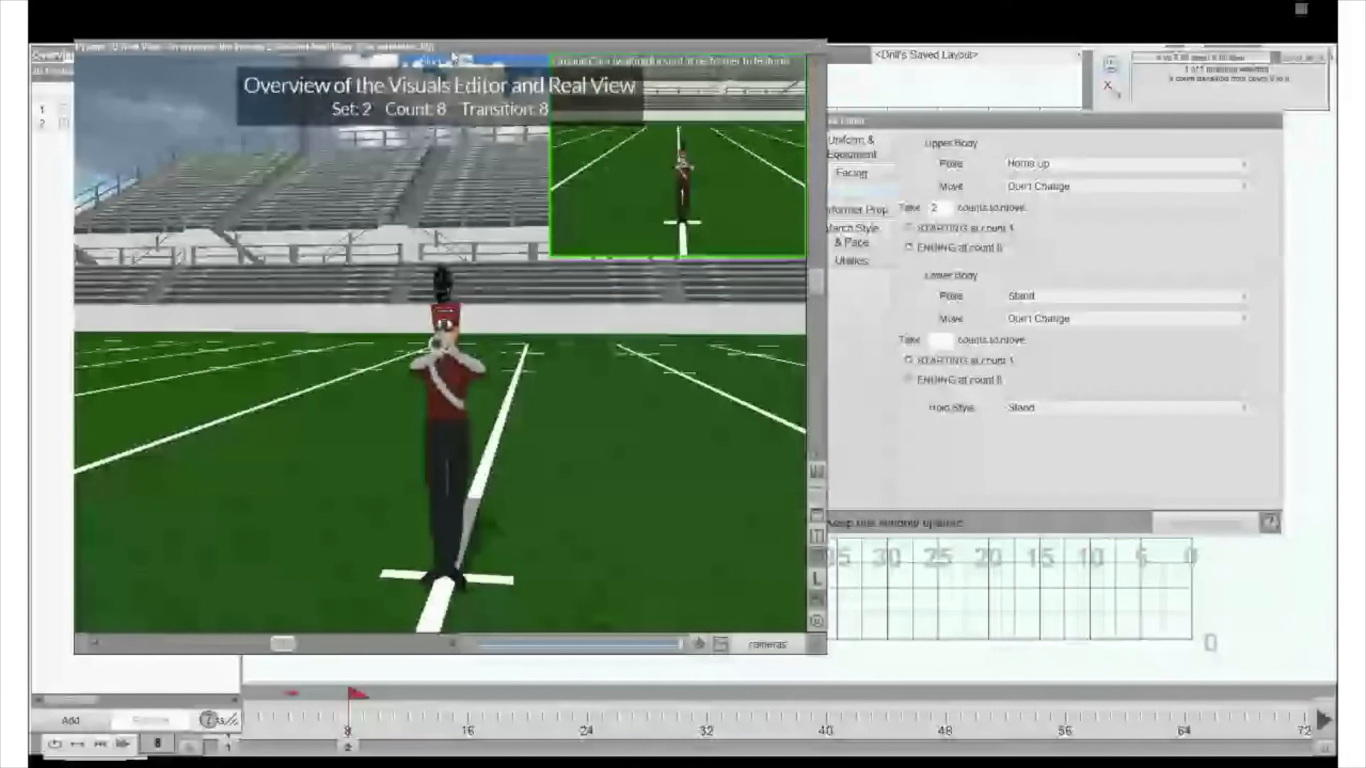
- Move the Real View window off the performer, then select the performer and copy its visuals over counts 0 to 8
drag(453, 56, 486, 55)
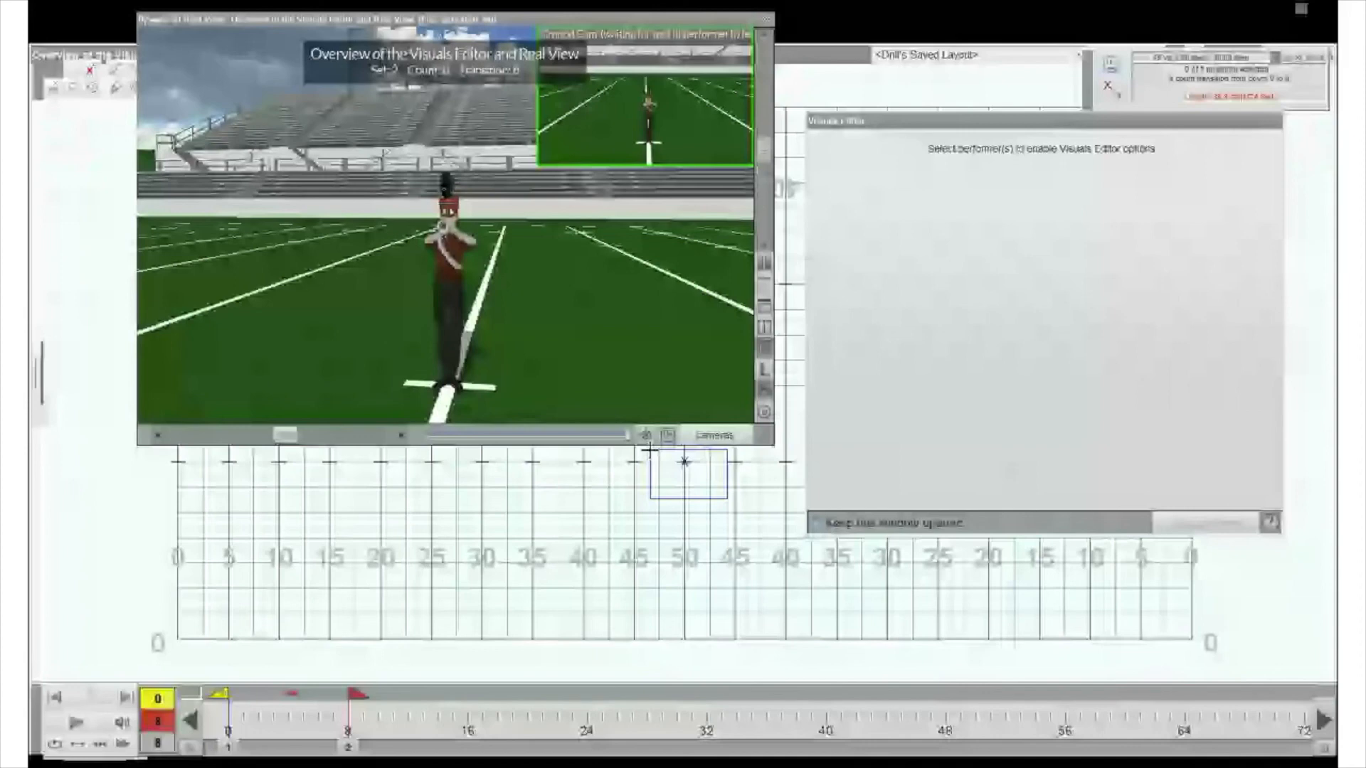
drag(650, 449, 648, 448)
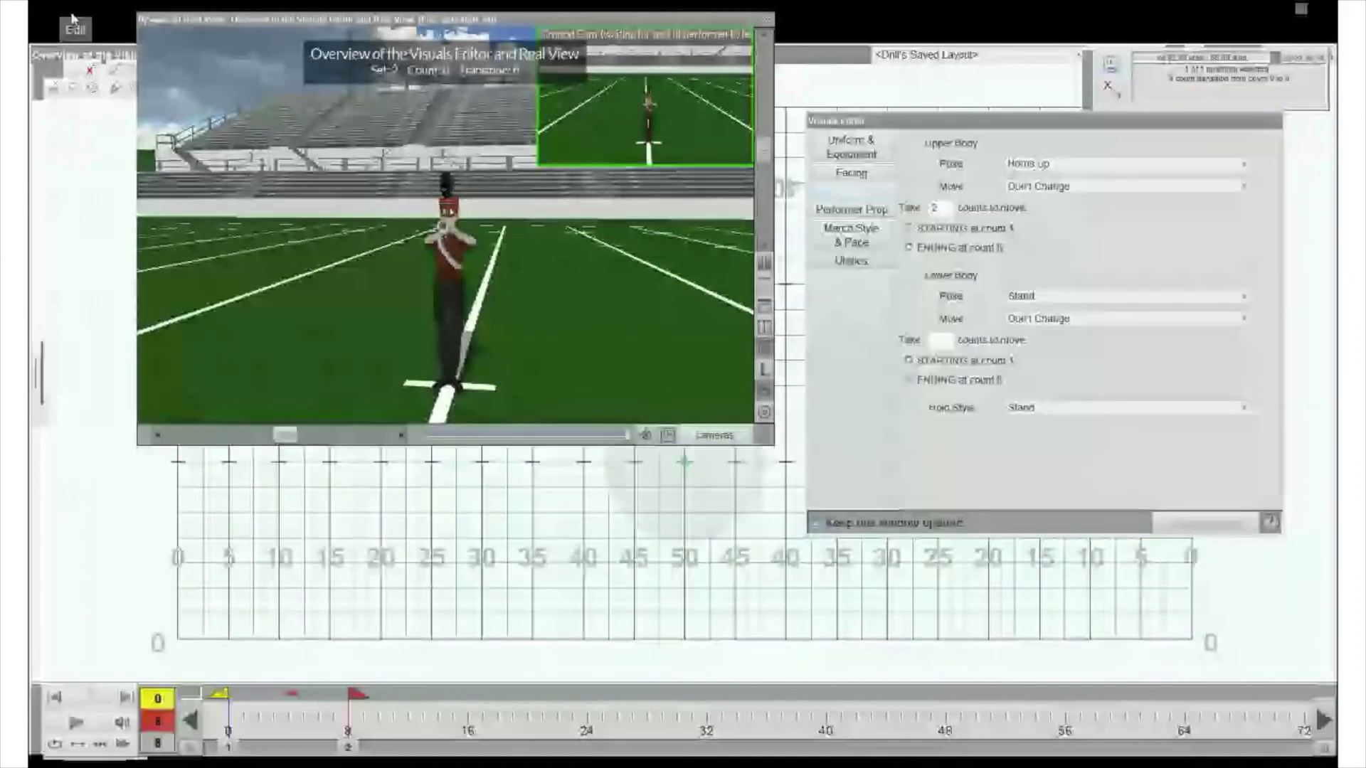
click(74, 98)
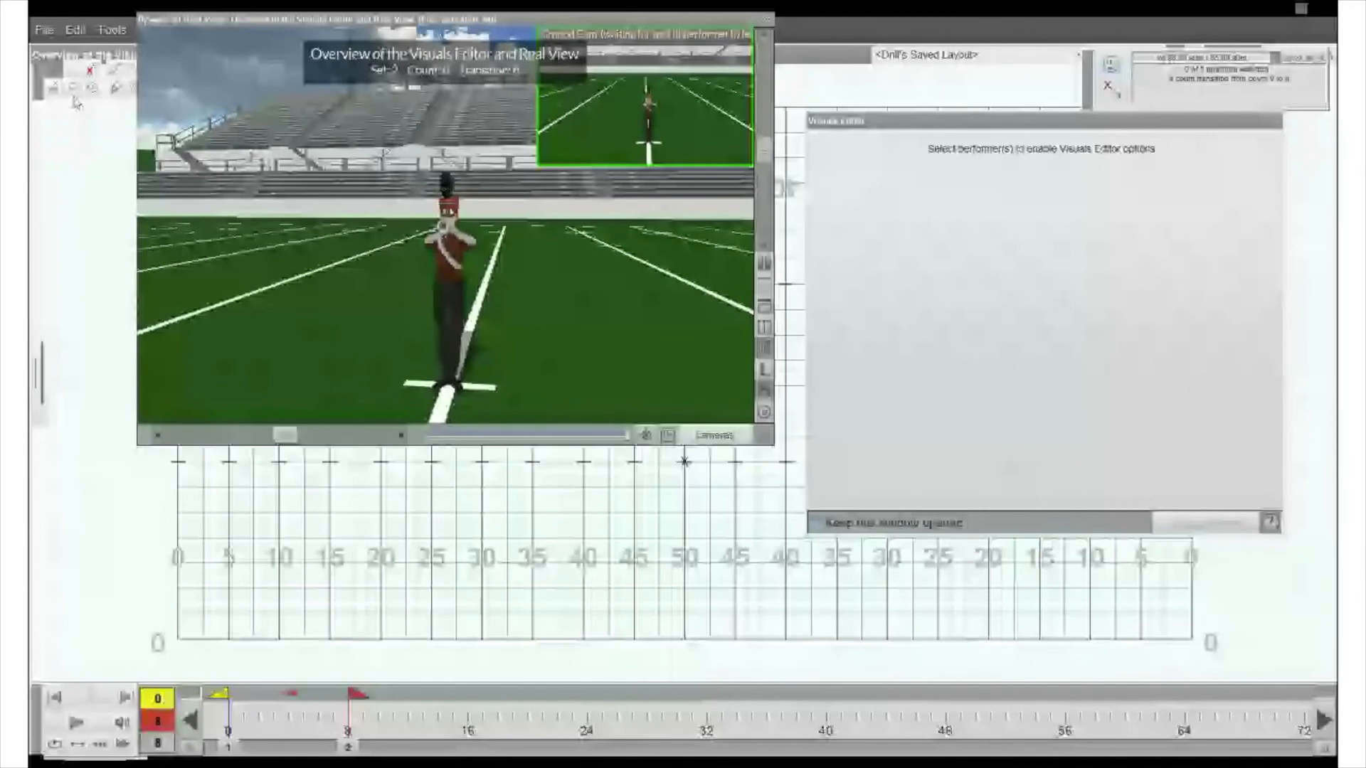
- Collapse Real View and draw a line of performers from the 35 to the 45 yard line with interval 3
double_click(234, 20)
click(229, 74)
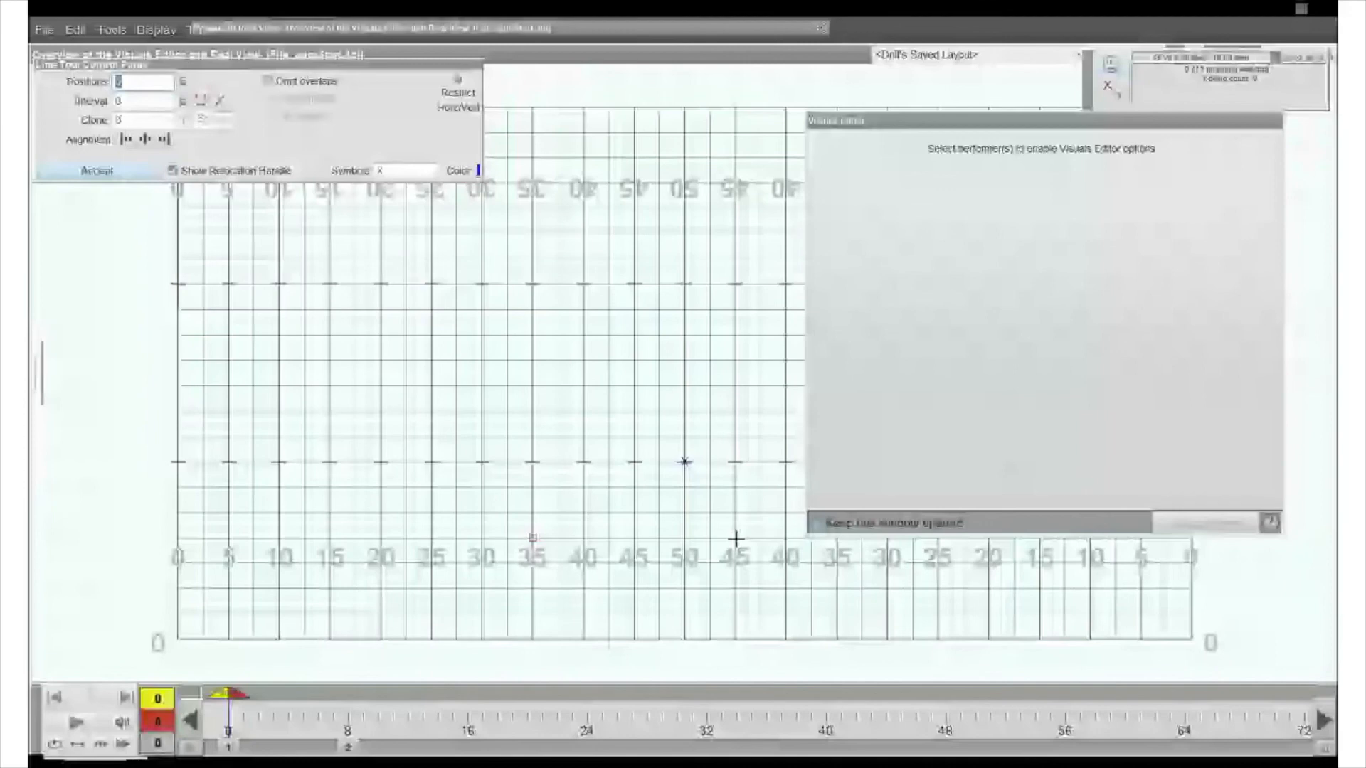
click(735, 539)
double_click(157, 101)
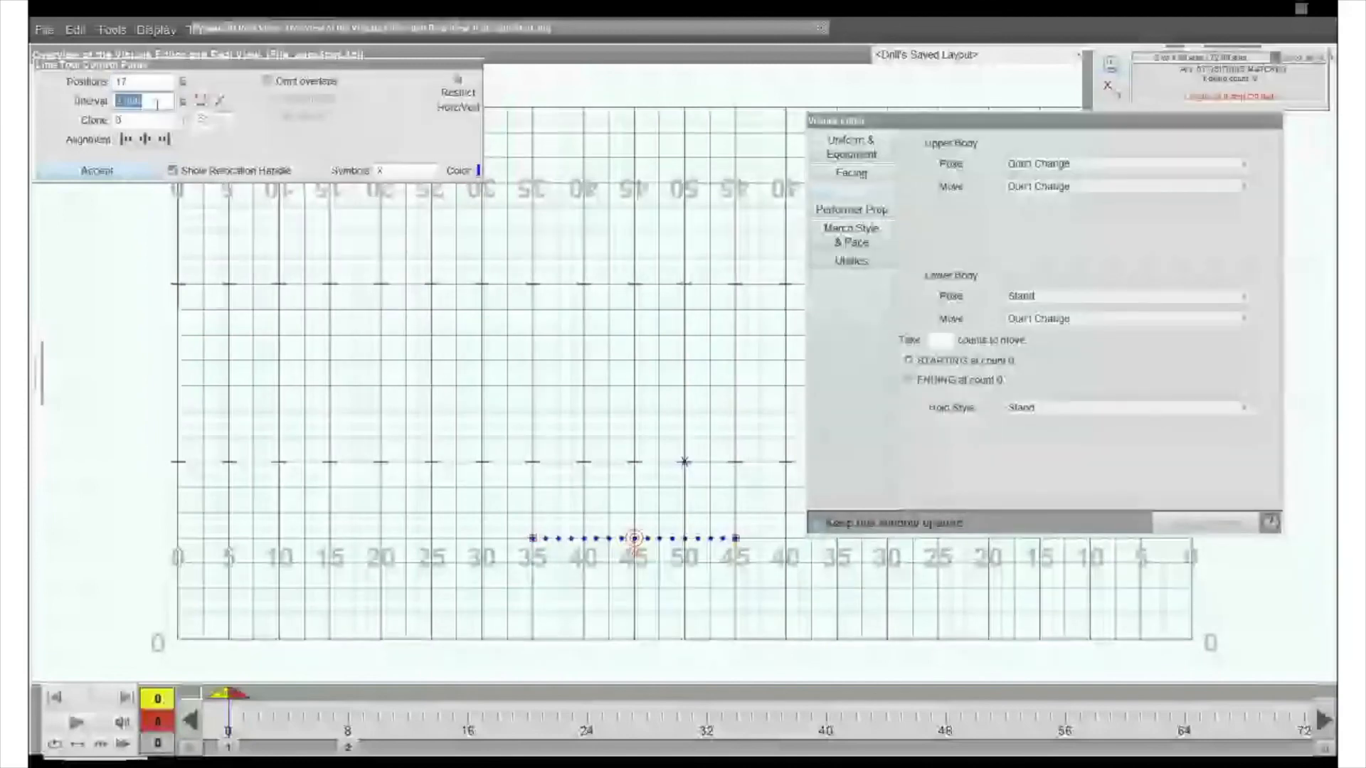
text(3)
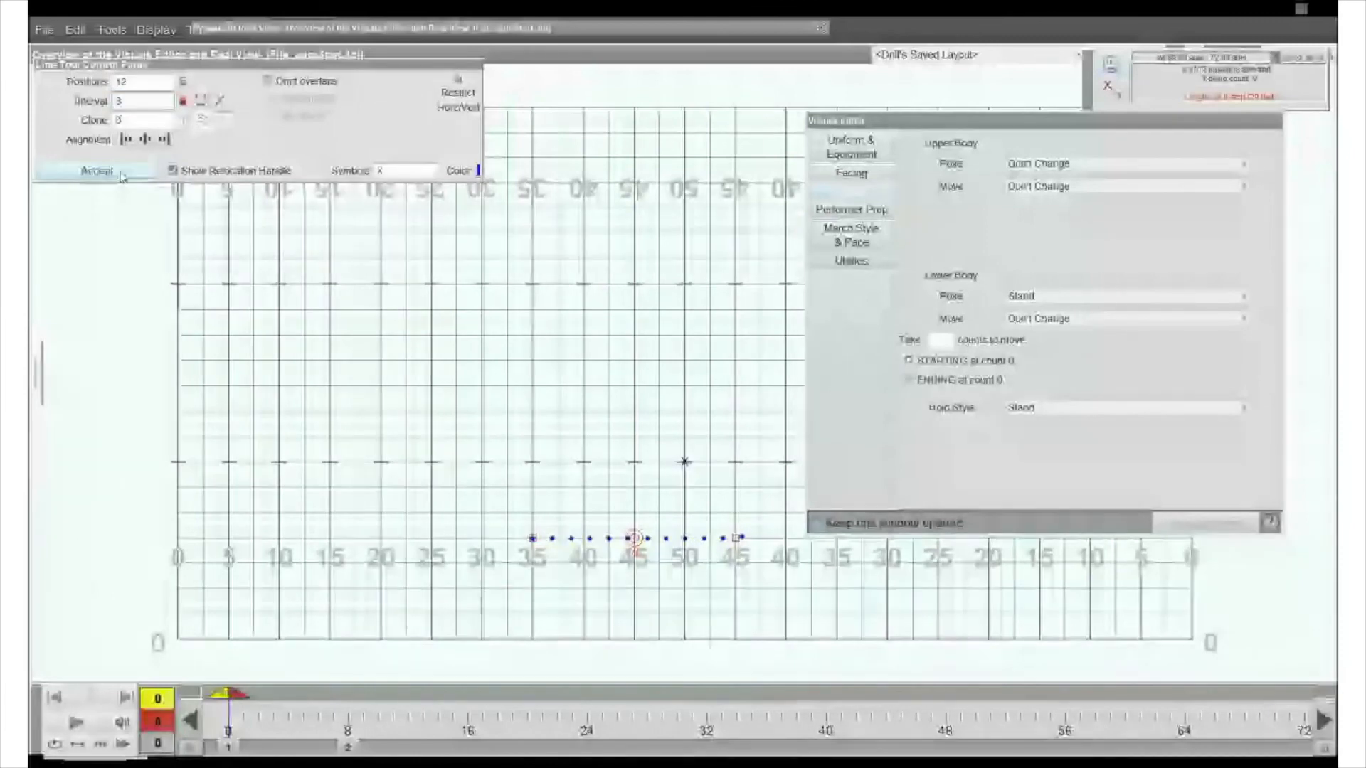
click(96, 171)
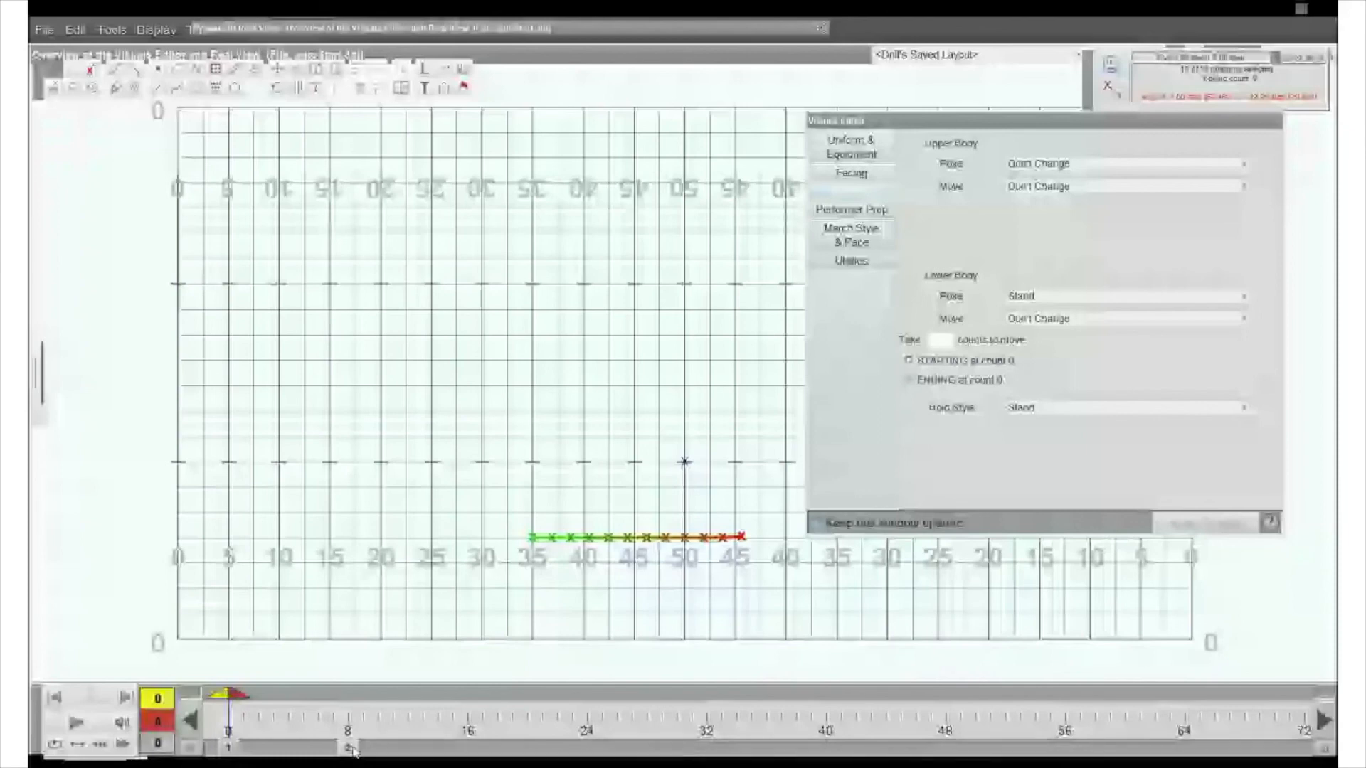
- Add a page tab at count 20, go to it, and select the new line of performers
click(349, 749)
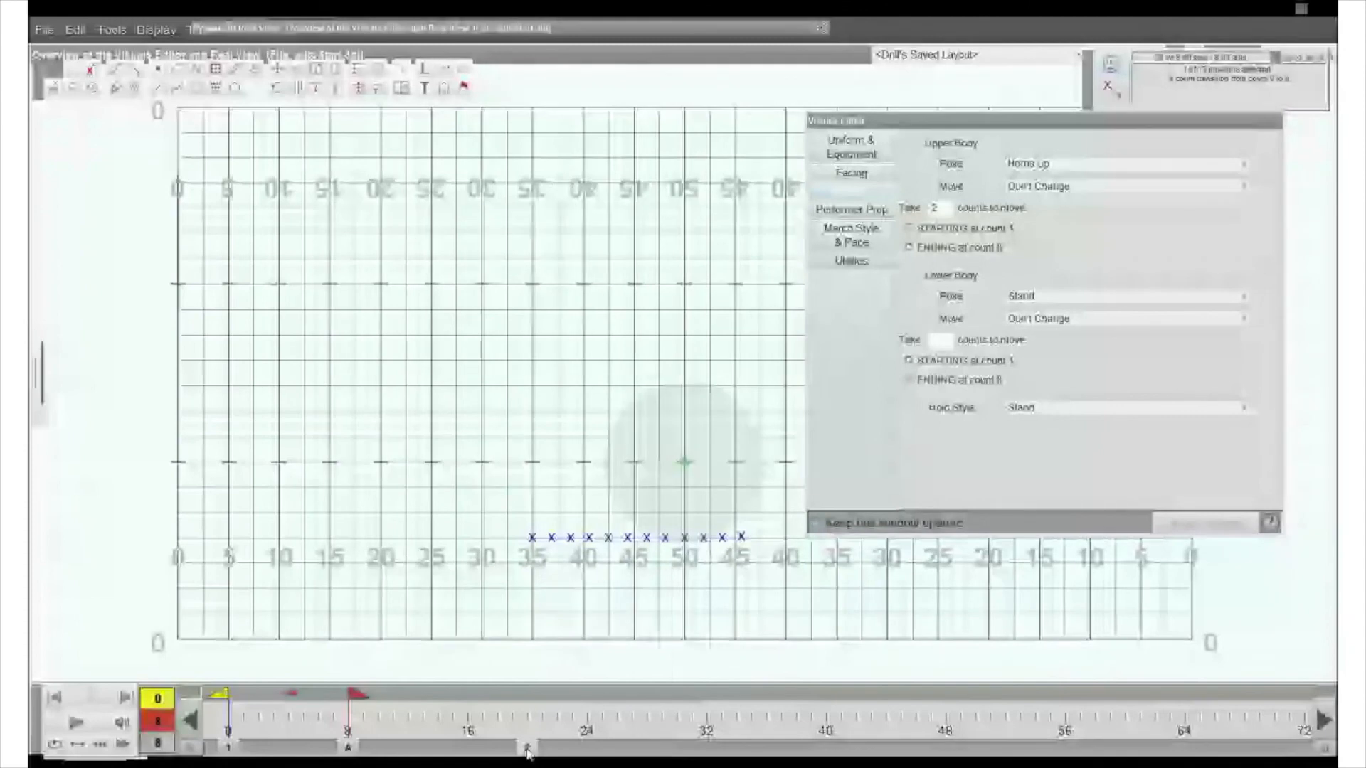
click(527, 749)
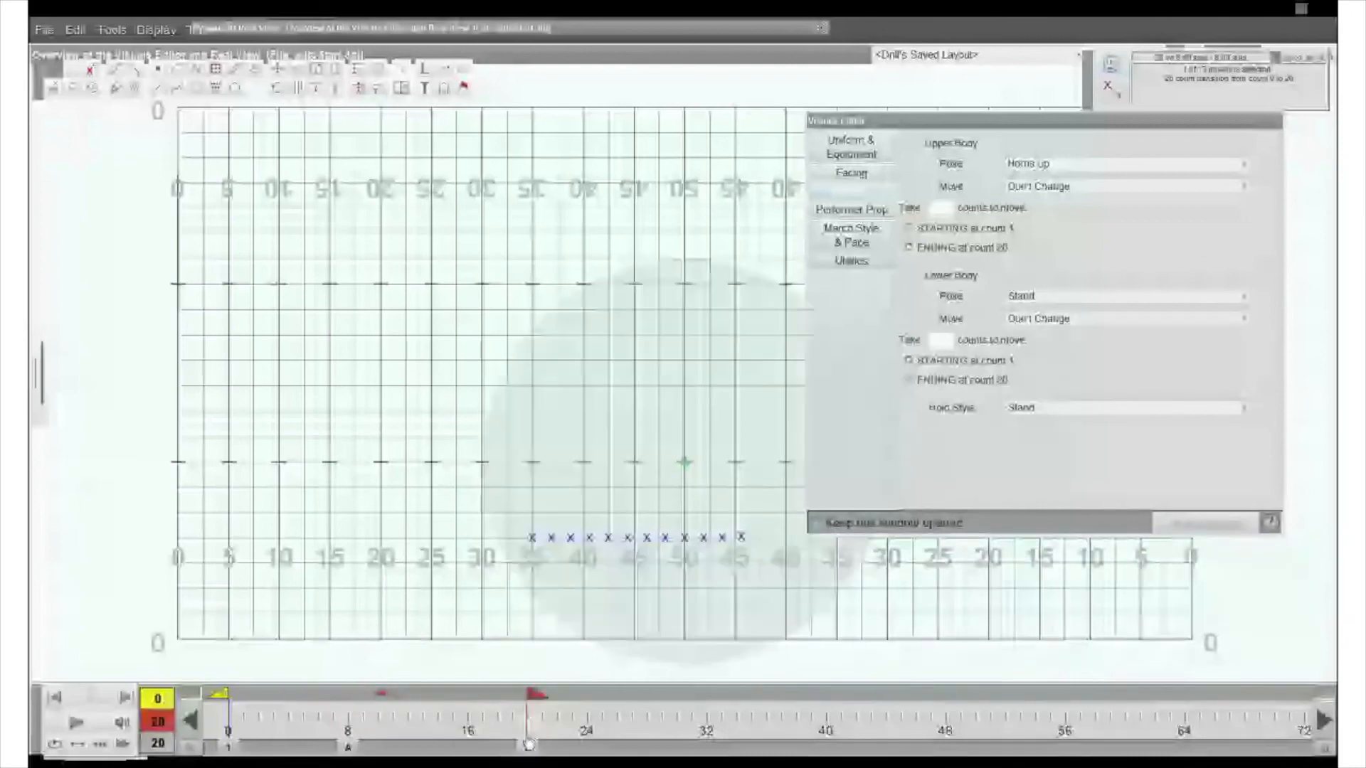
click(653, 544)
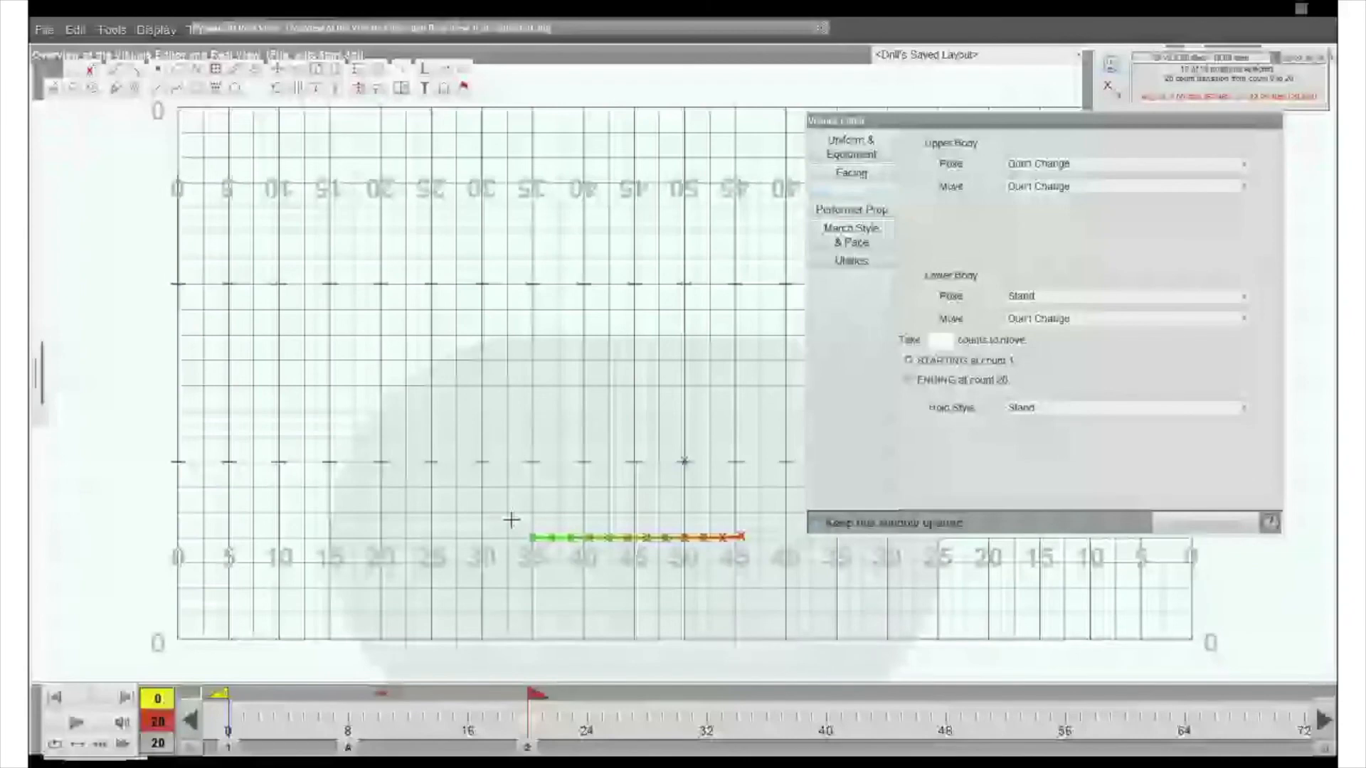
- Open Paste Visuals for the selected line and review the copied visuals and presets available as sources
click(75, 29)
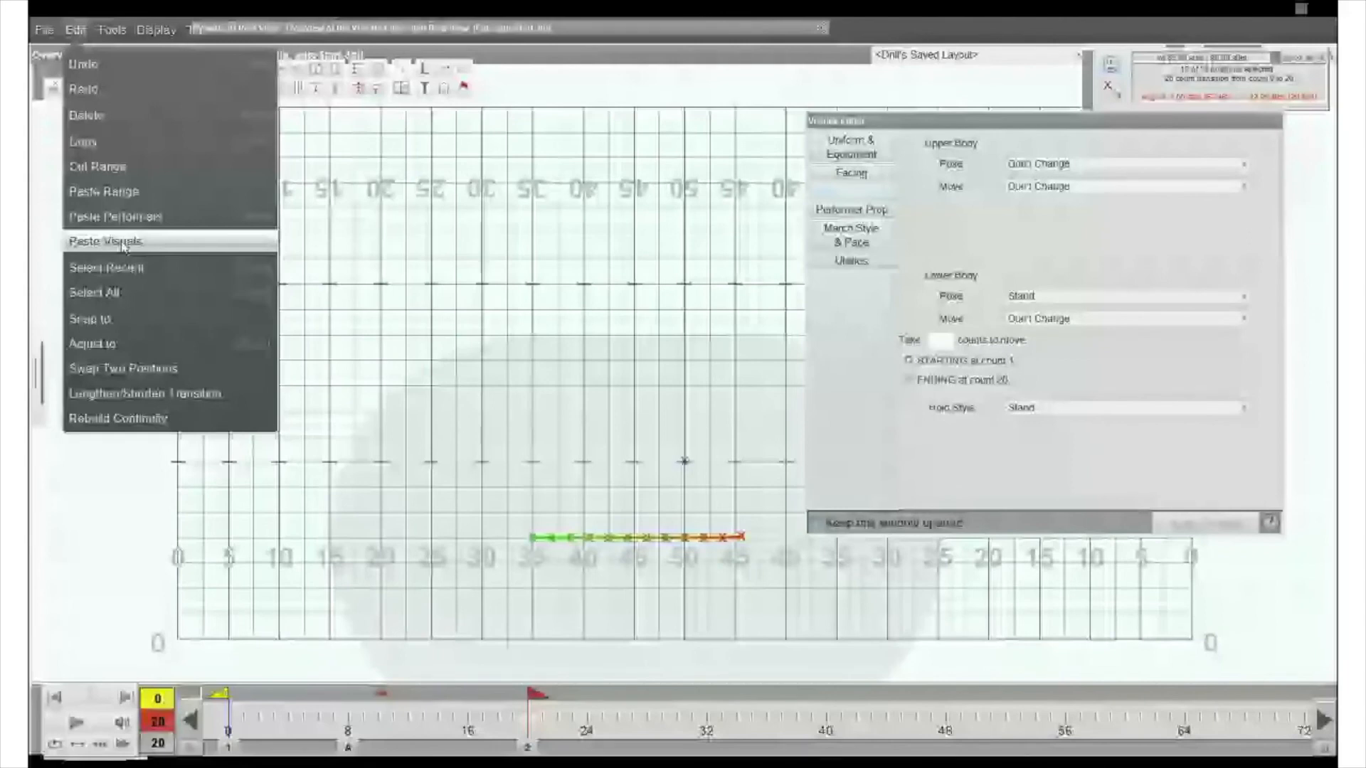
click(114, 241)
click(171, 151)
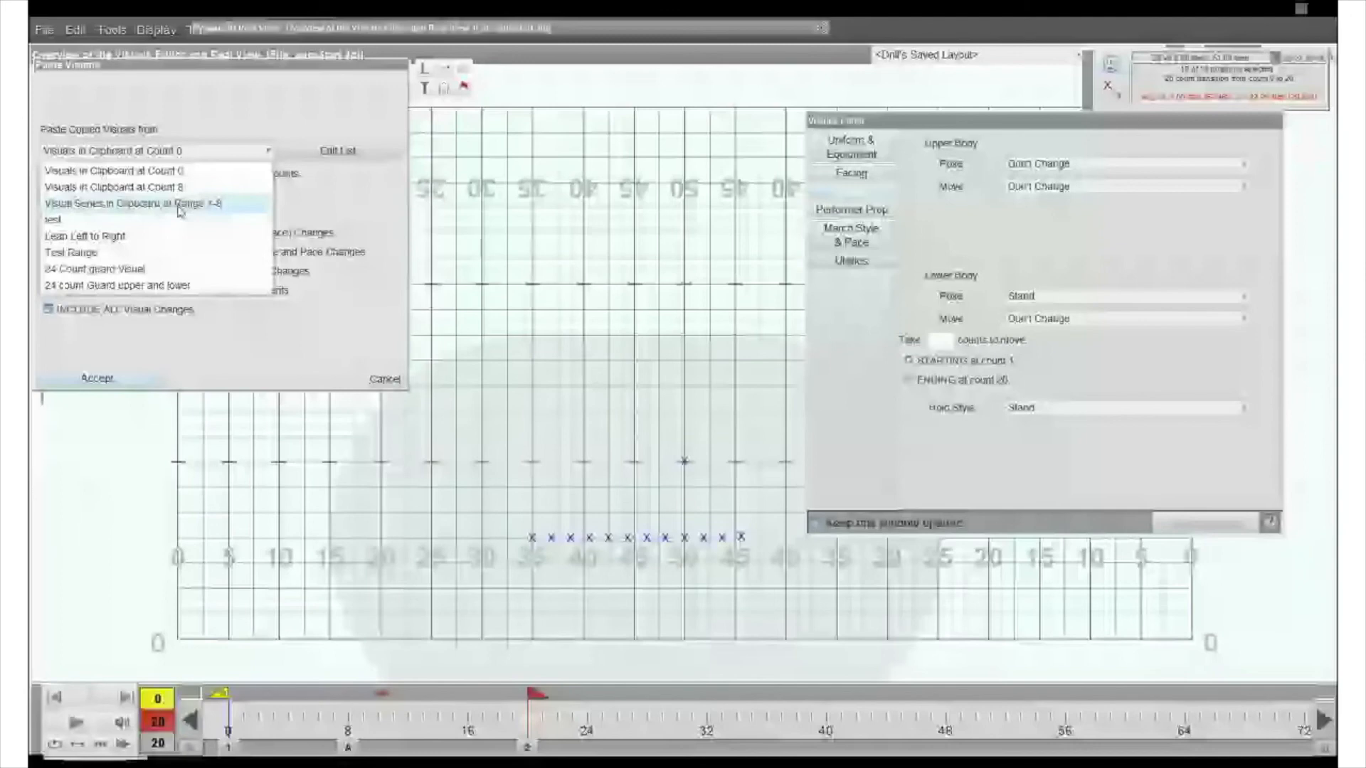
- Save the visual series copied over counts 0 to 8 as a preset named "360 Turn Clockwise upper body visual"
click(338, 150)
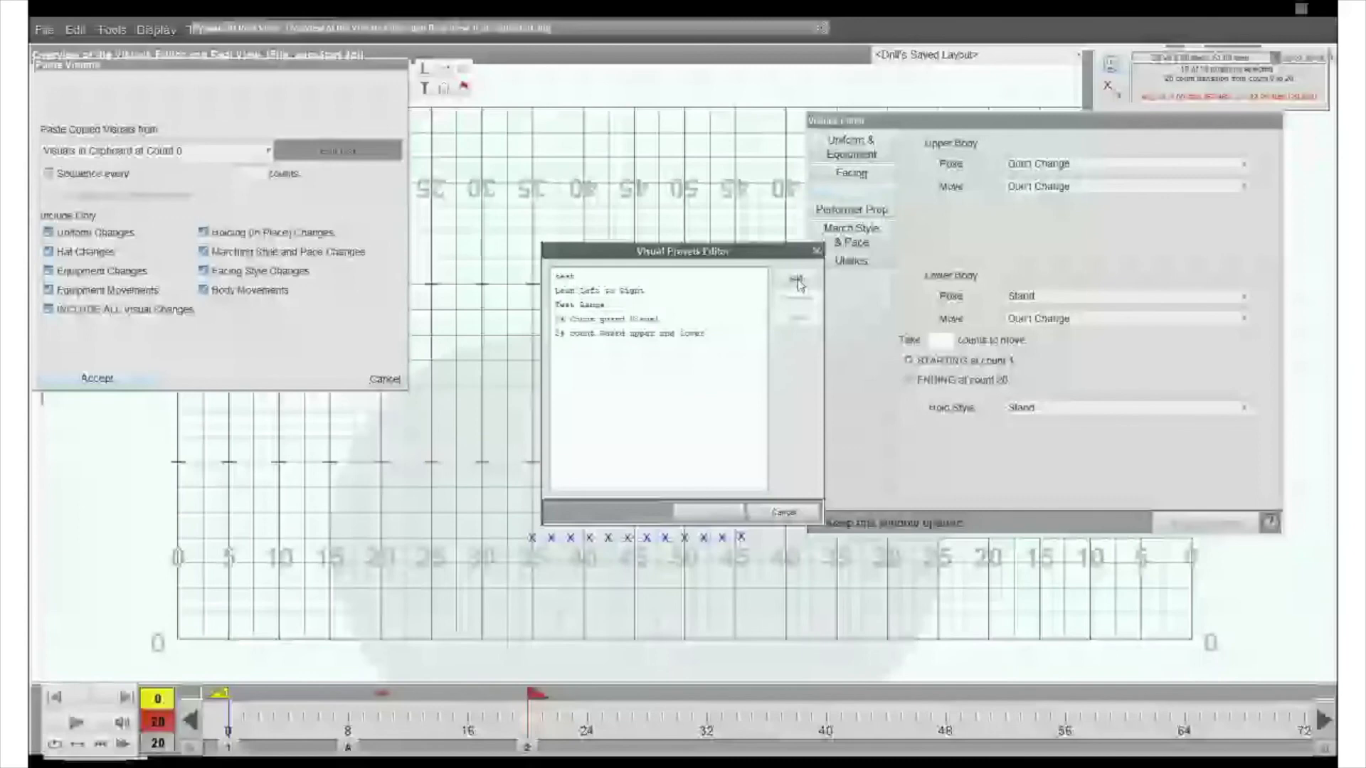
click(797, 281)
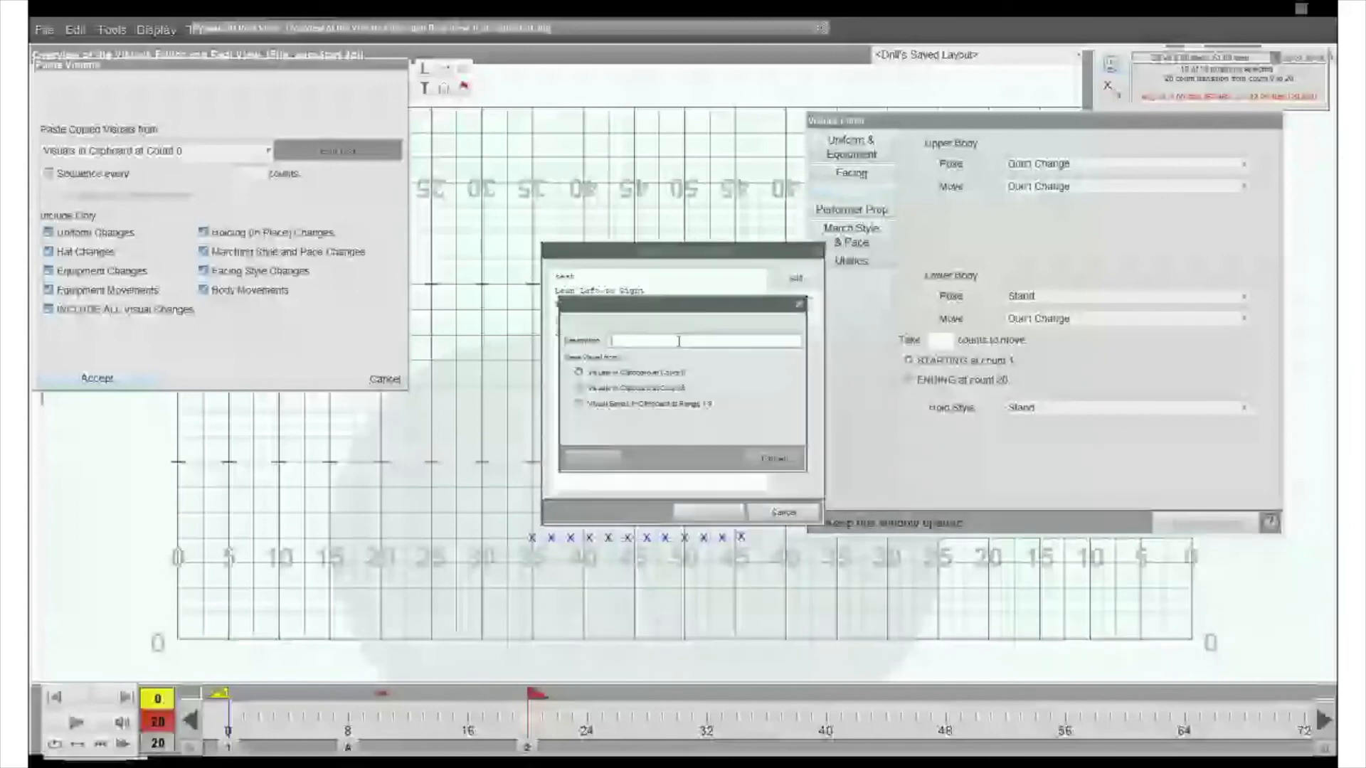
text(S)
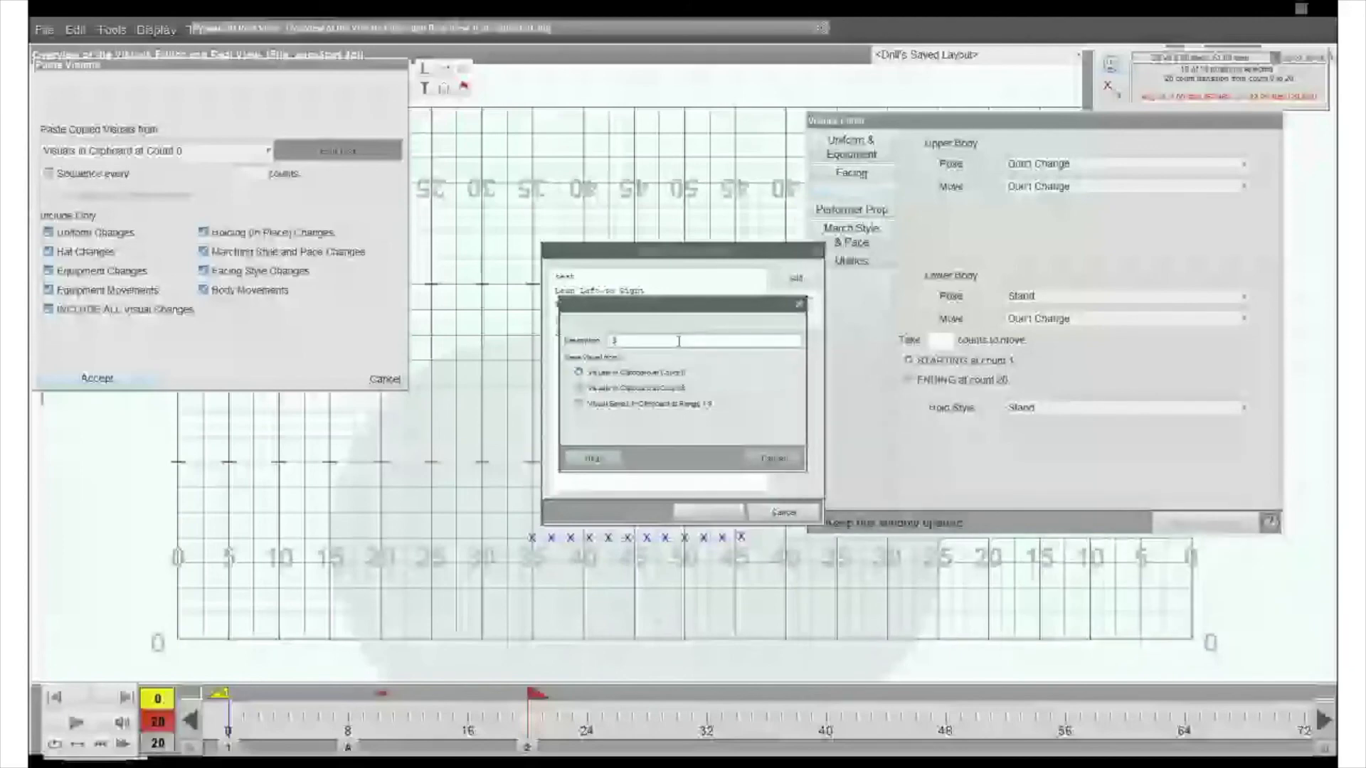
text(60 Turn Clockwise Upper)
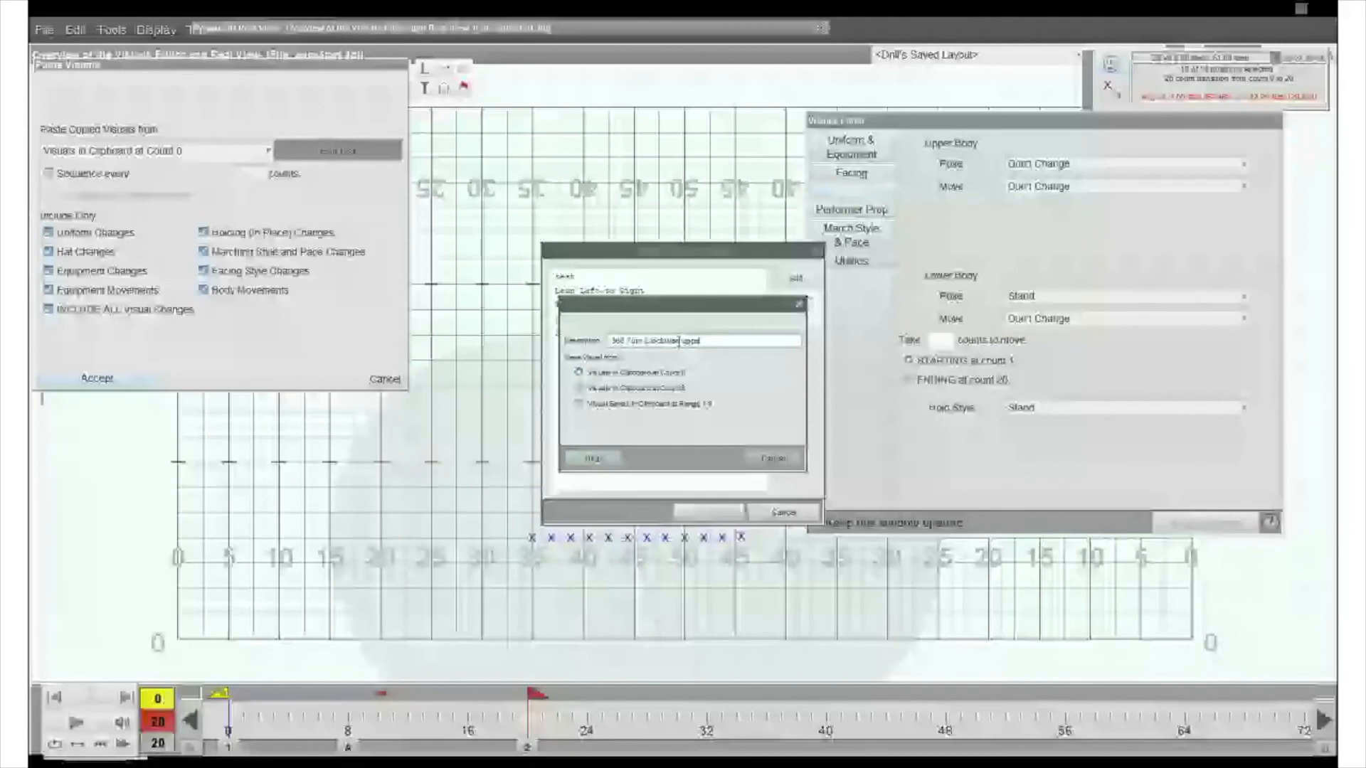
text( body visual)
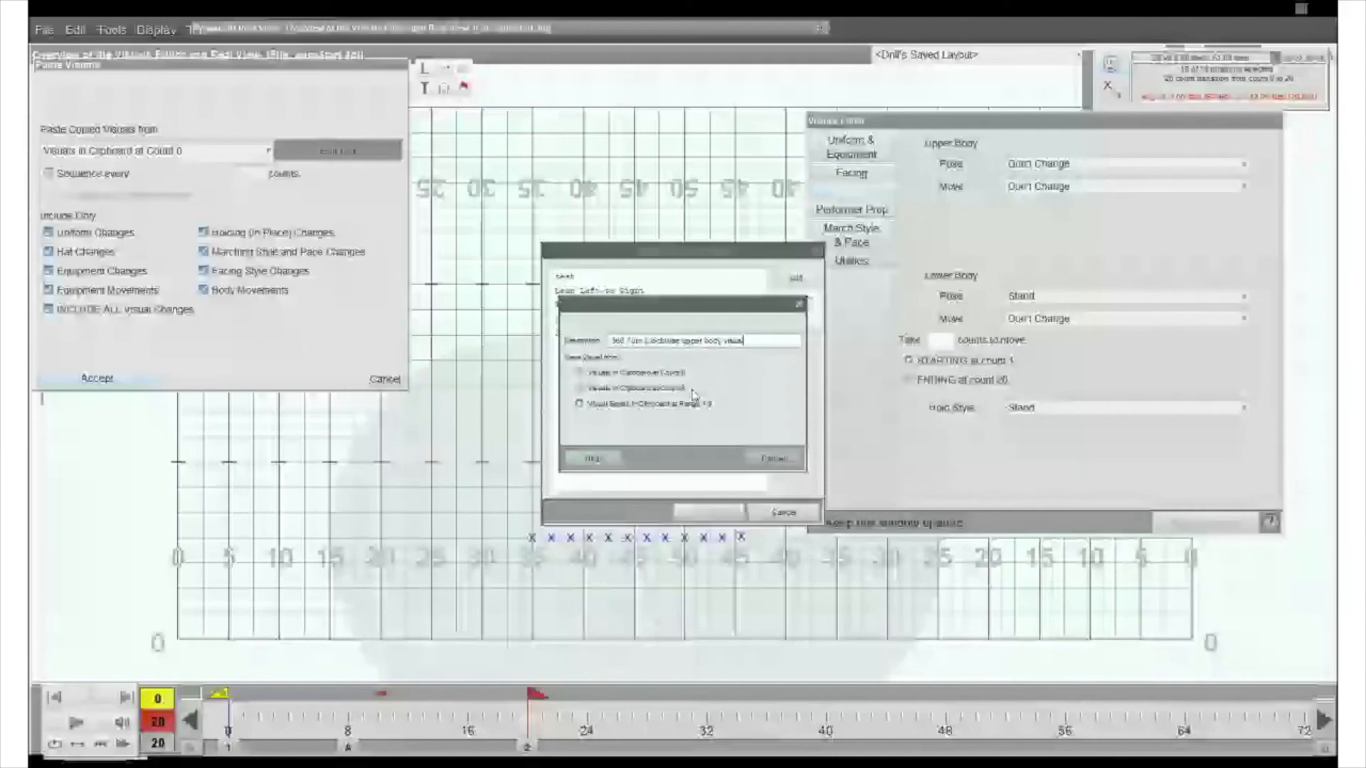
click(772, 460)
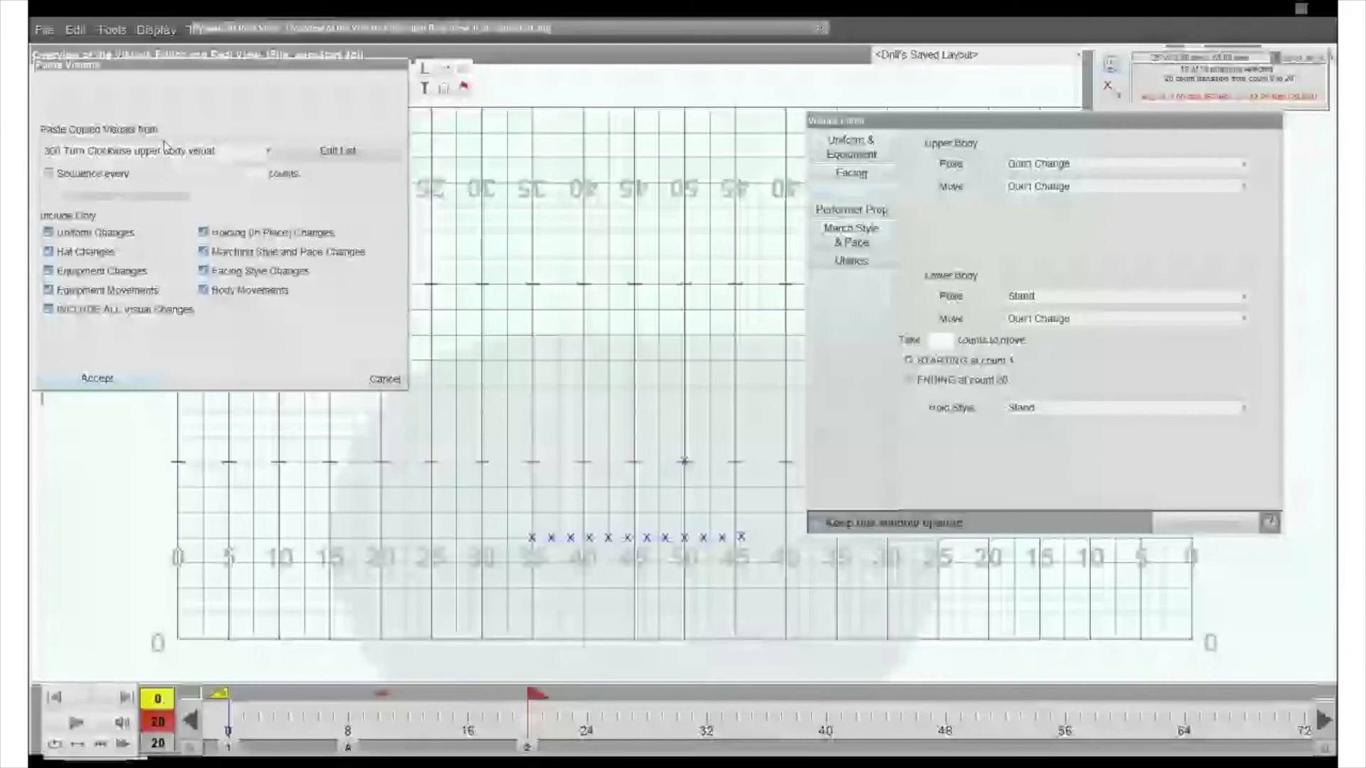
- Paste the 360 Turn preset onto the line of performers, sequenced every 1 count, and play it back in Real View
click(48, 173)
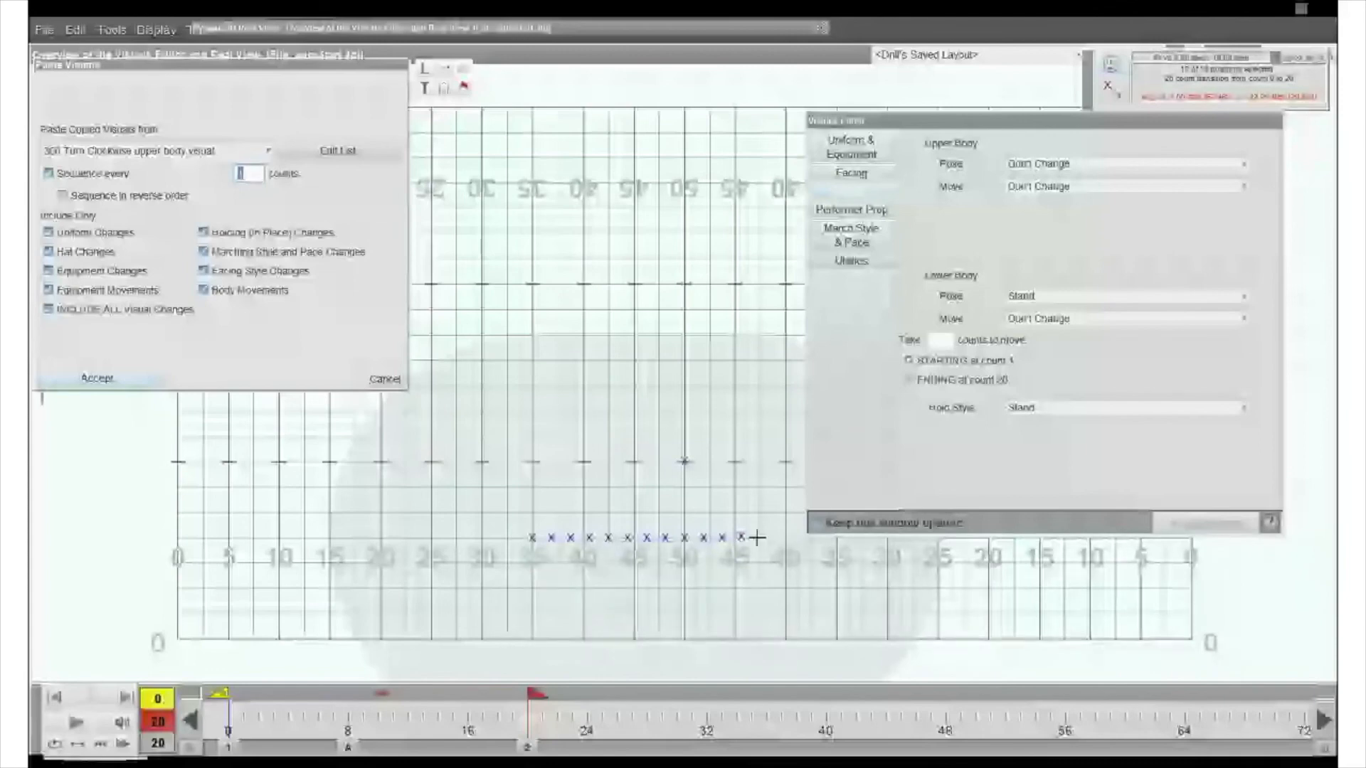
click(96, 376)
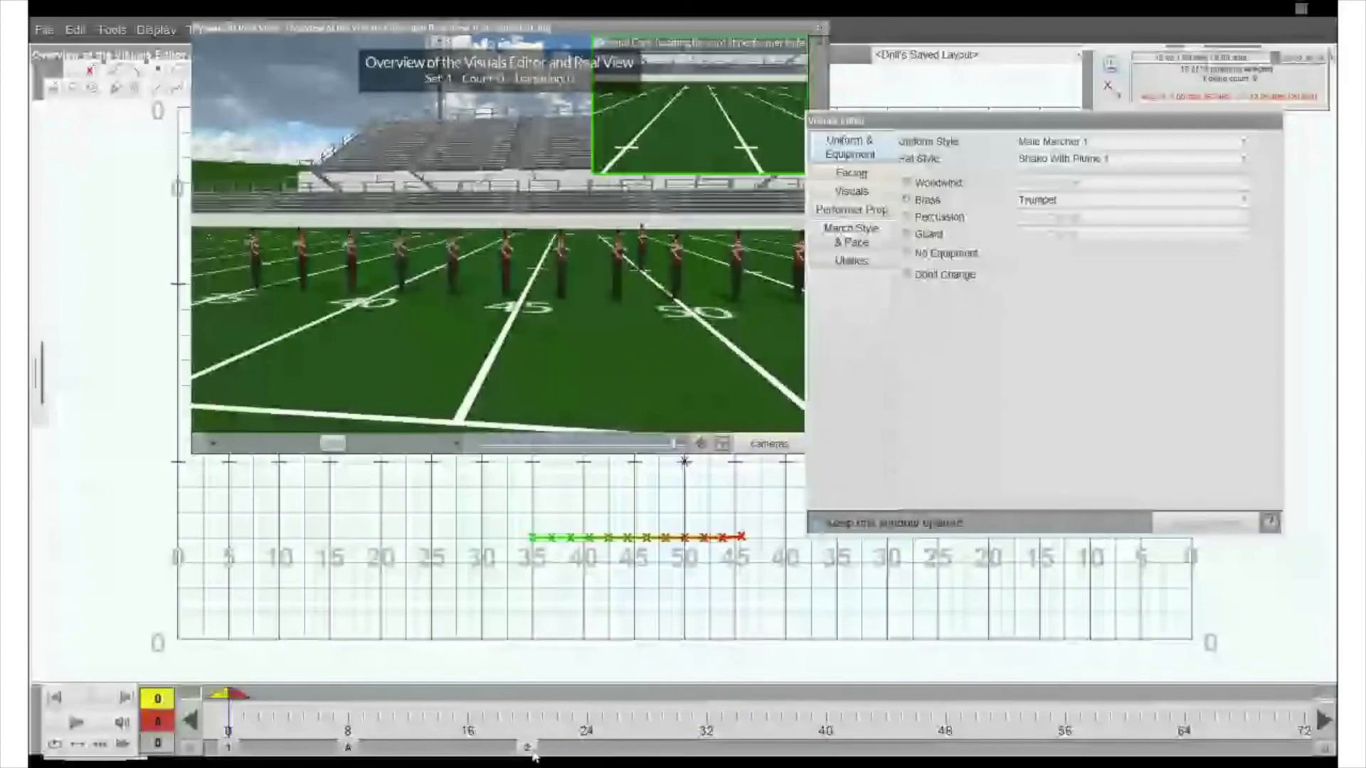
click(530, 748)
drag(292, 301, 333, 311)
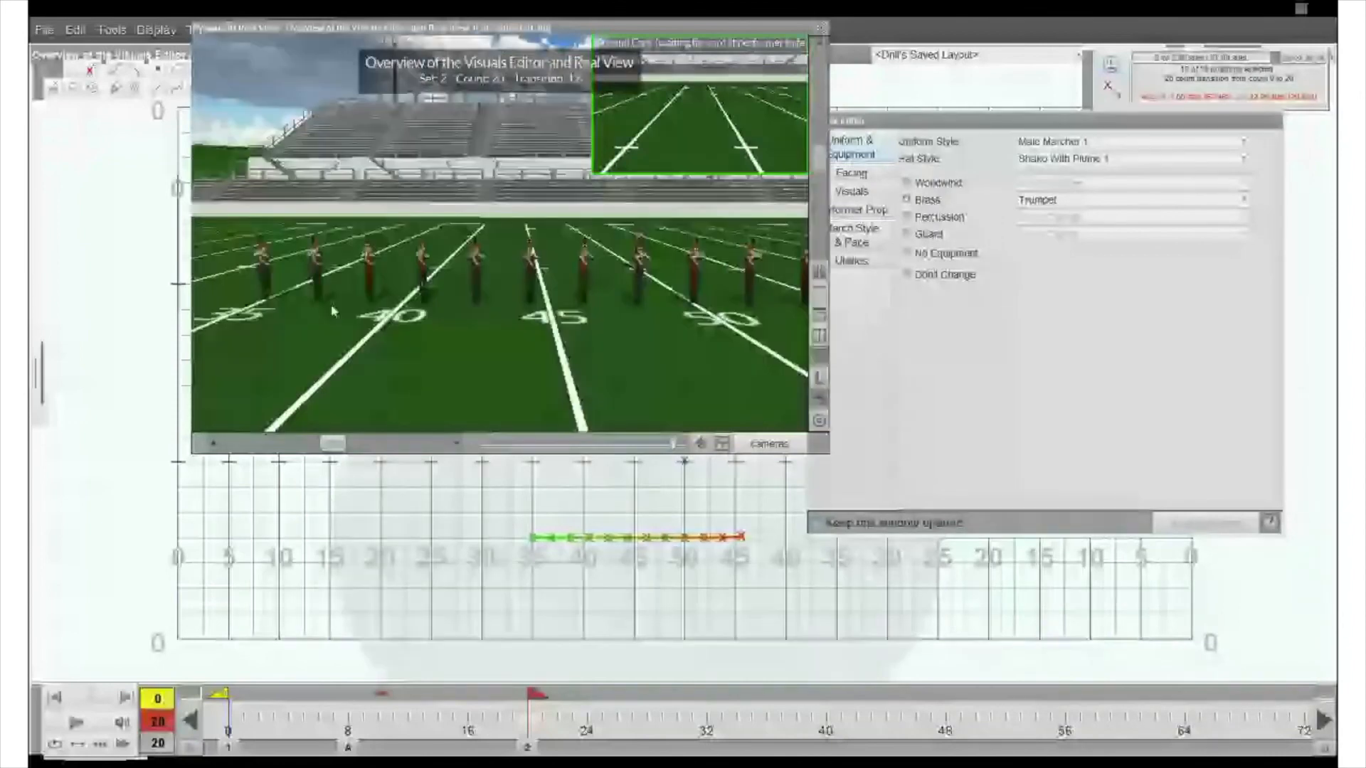
click(87, 723)
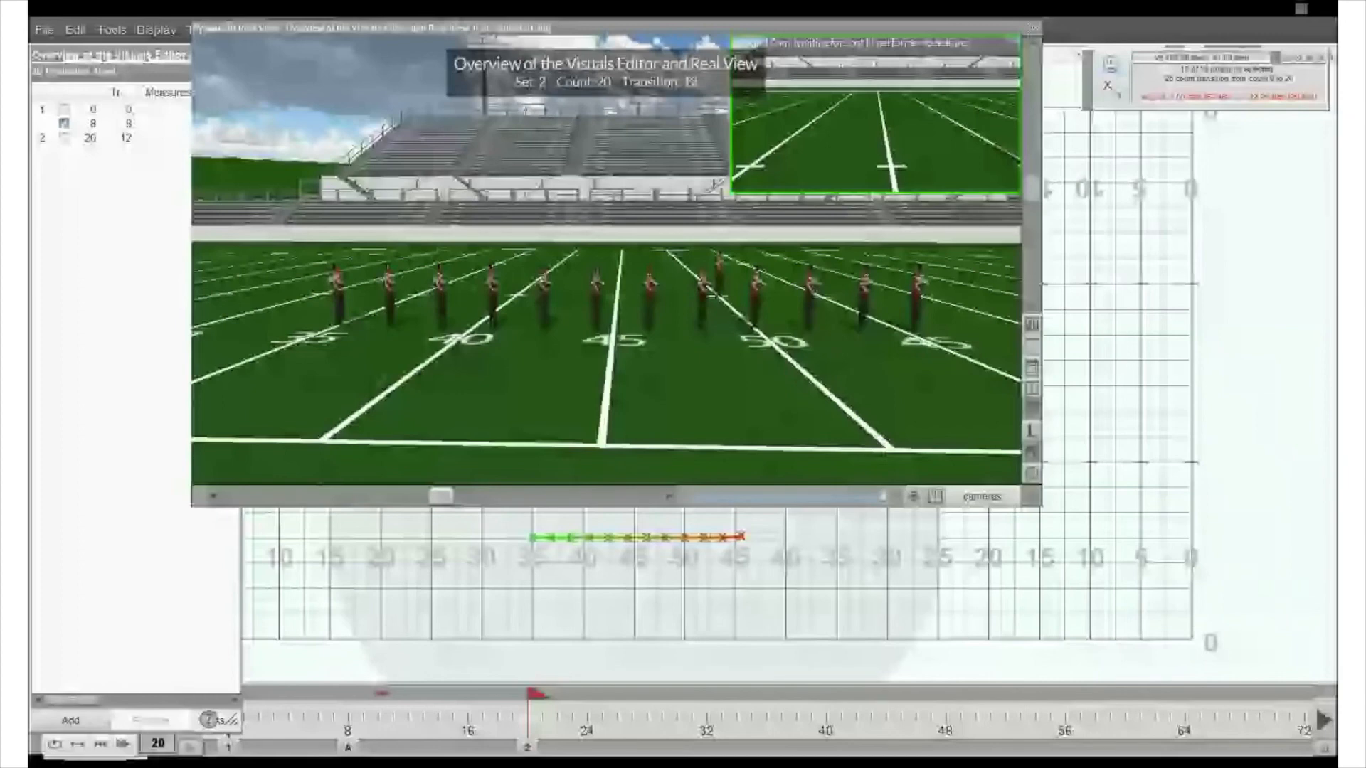
- Switch the line of performers to Mellophone, paste the visuals sequenced every 1 count, and preview the playback
drag(522, 523, 807, 589)
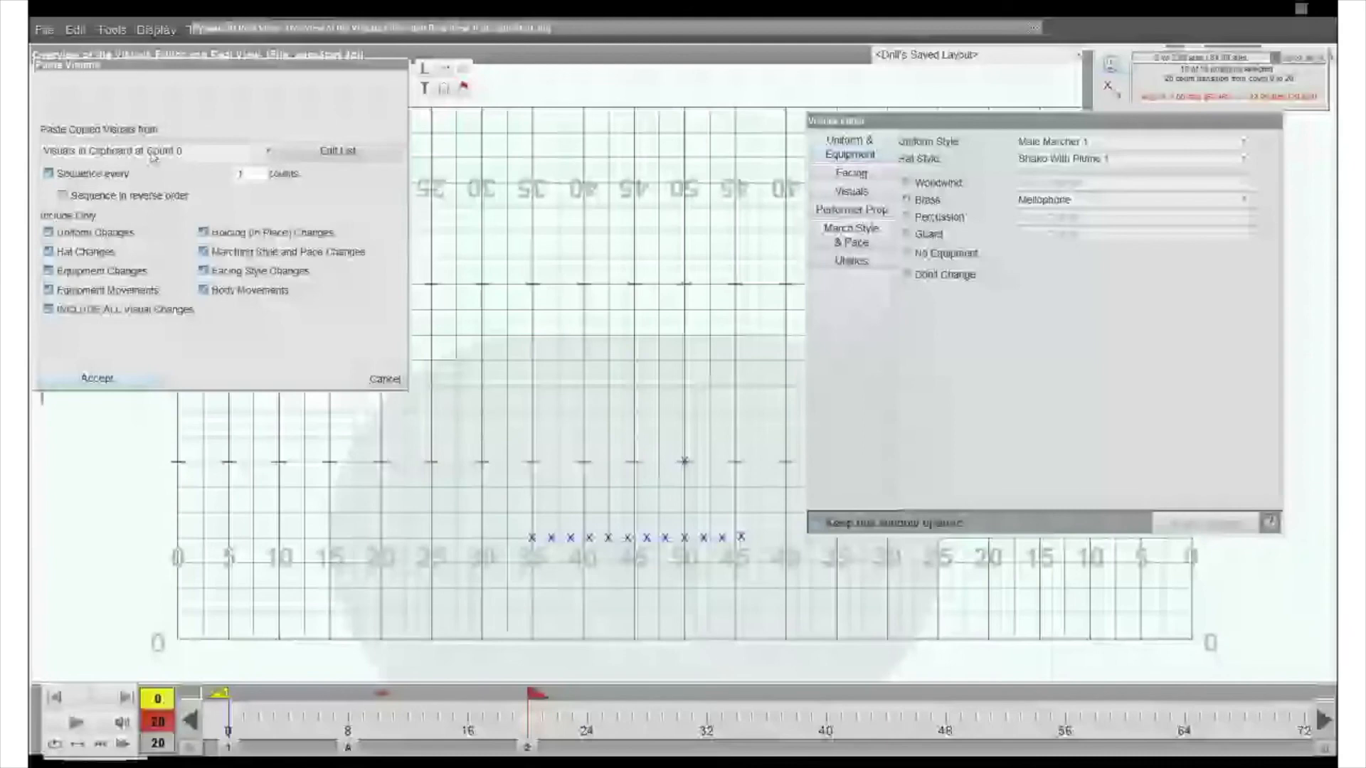
click(153, 154)
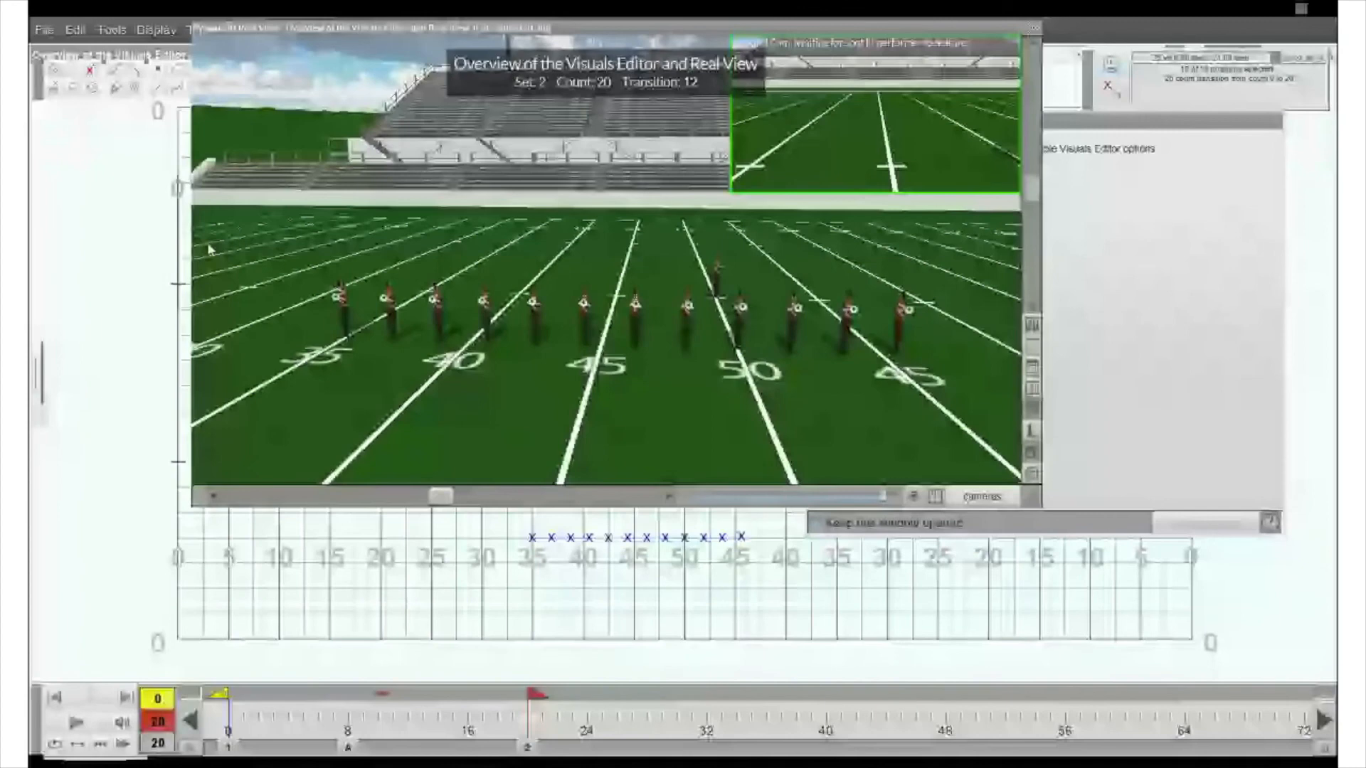
click(79, 724)
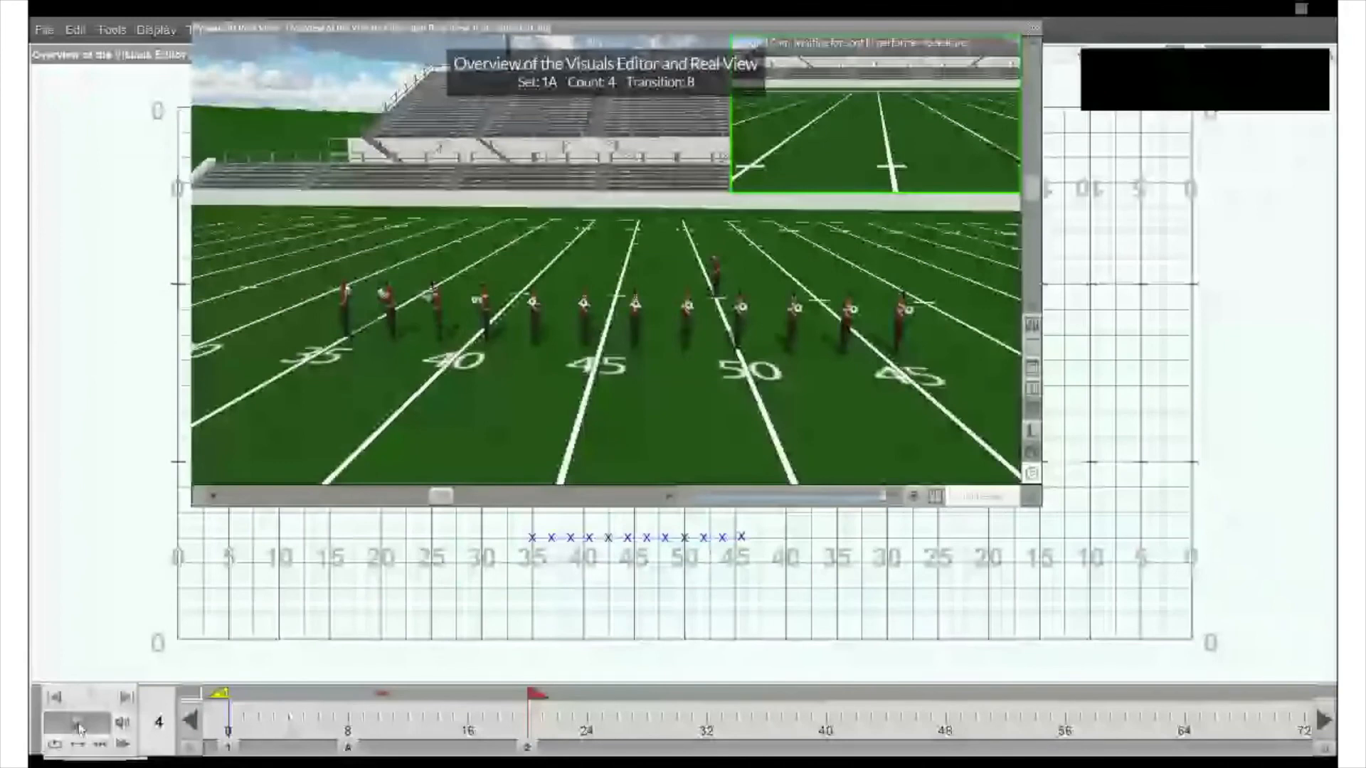
click(78, 724)
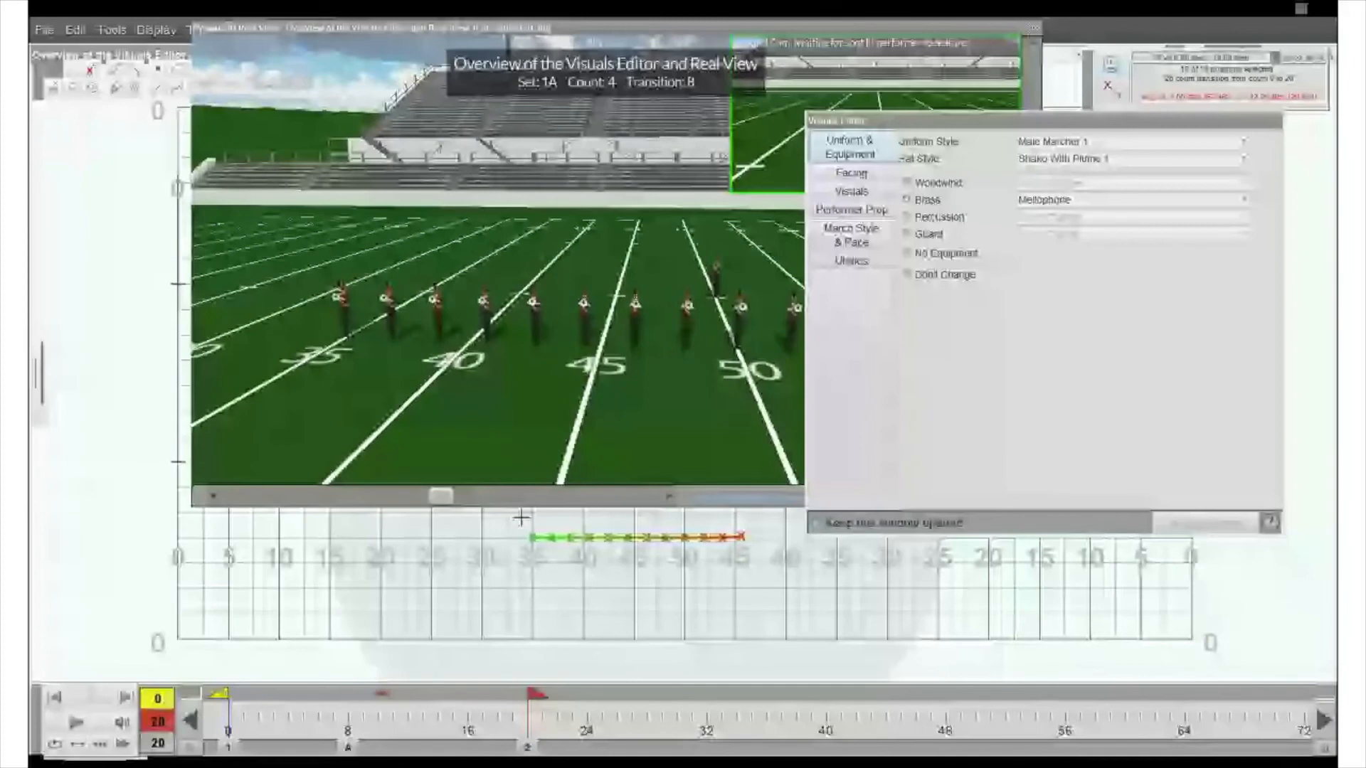
- Paste the visuals onto the line with Equipment Changes excluded and play the drill
click(107, 54)
click(49, 271)
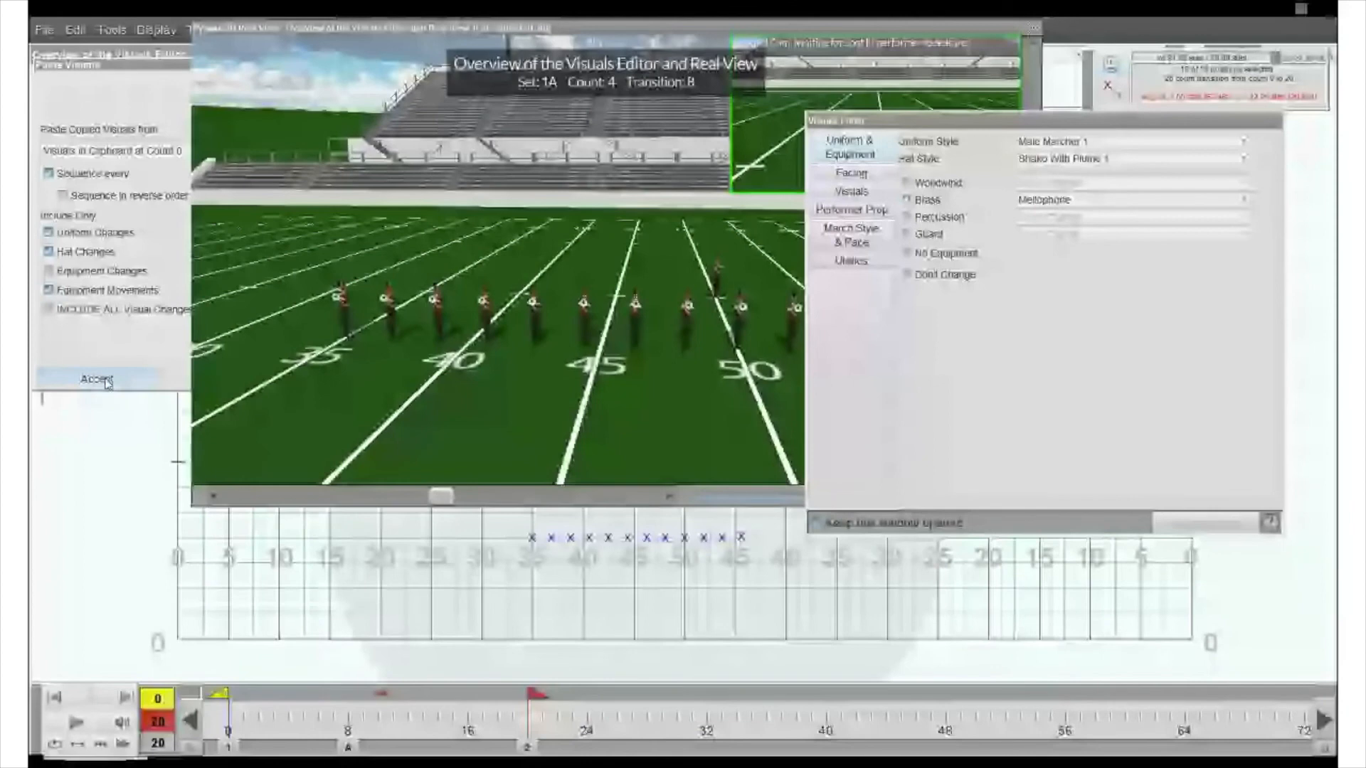
click(107, 383)
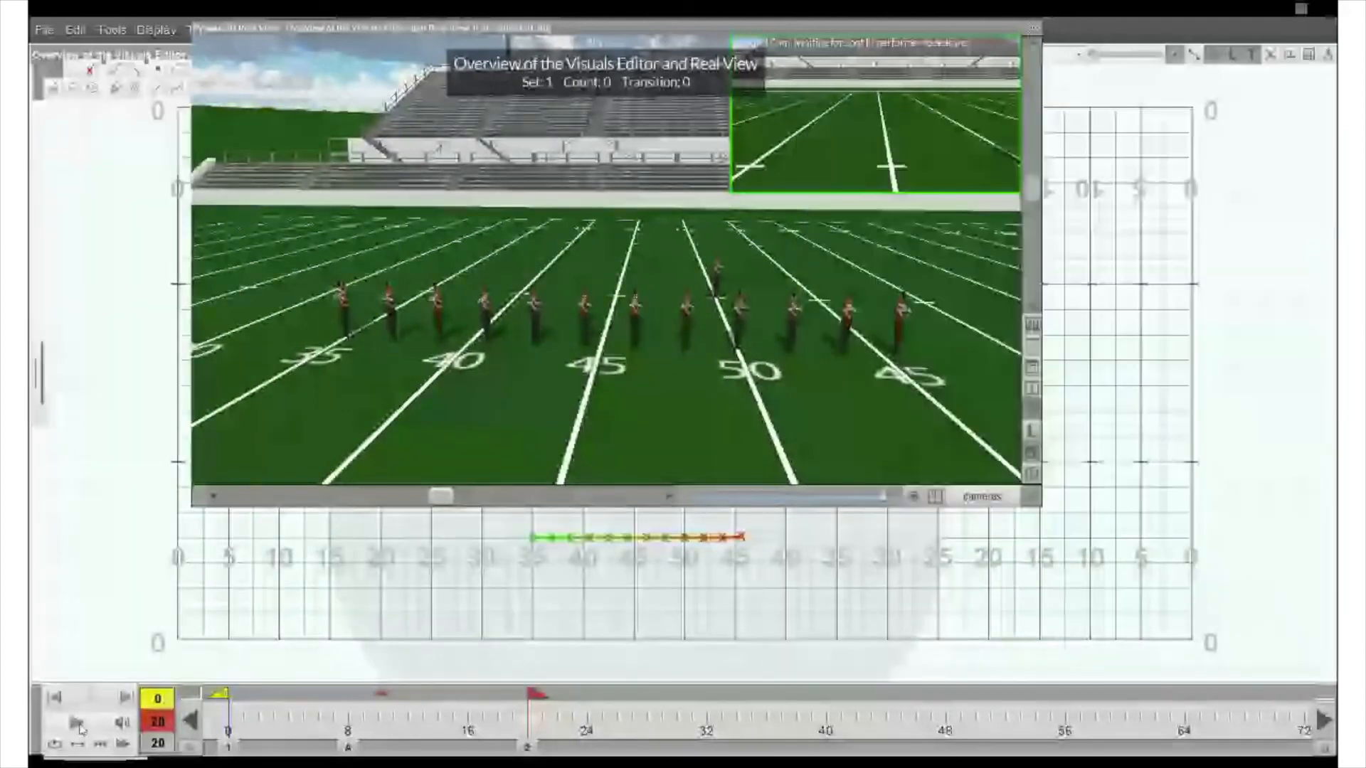
click(78, 724)
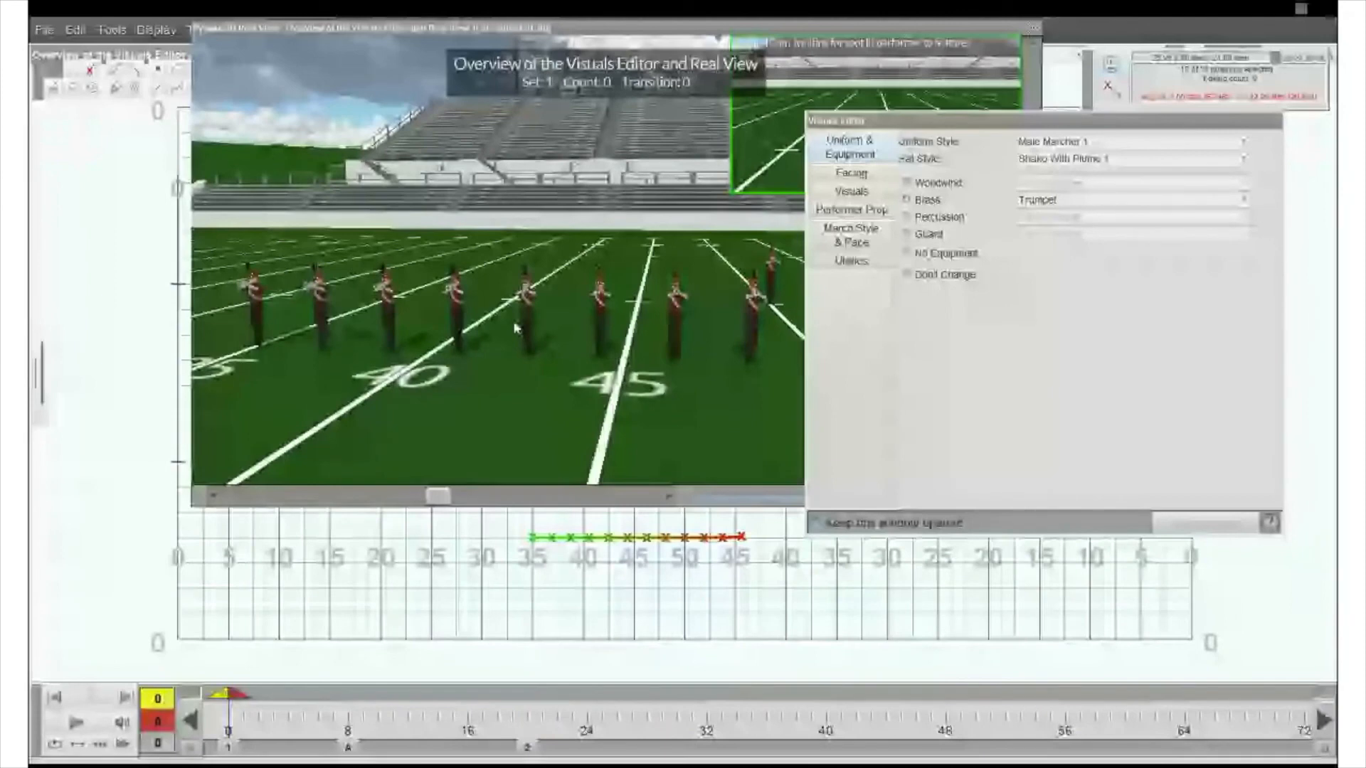
- Return to count 20, choose a source for another visuals paste onto the line without equipment changes, and play it back
click(528, 749)
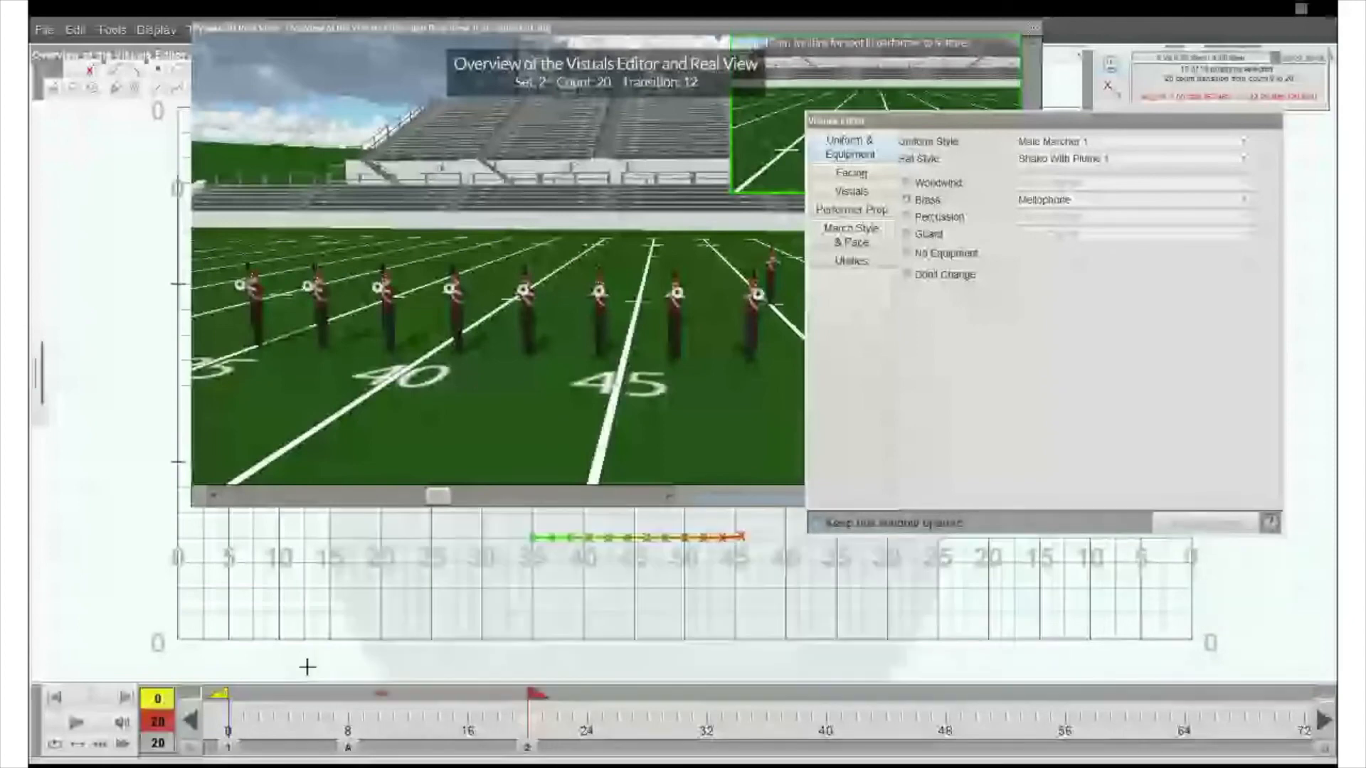
key(ctrl+v)
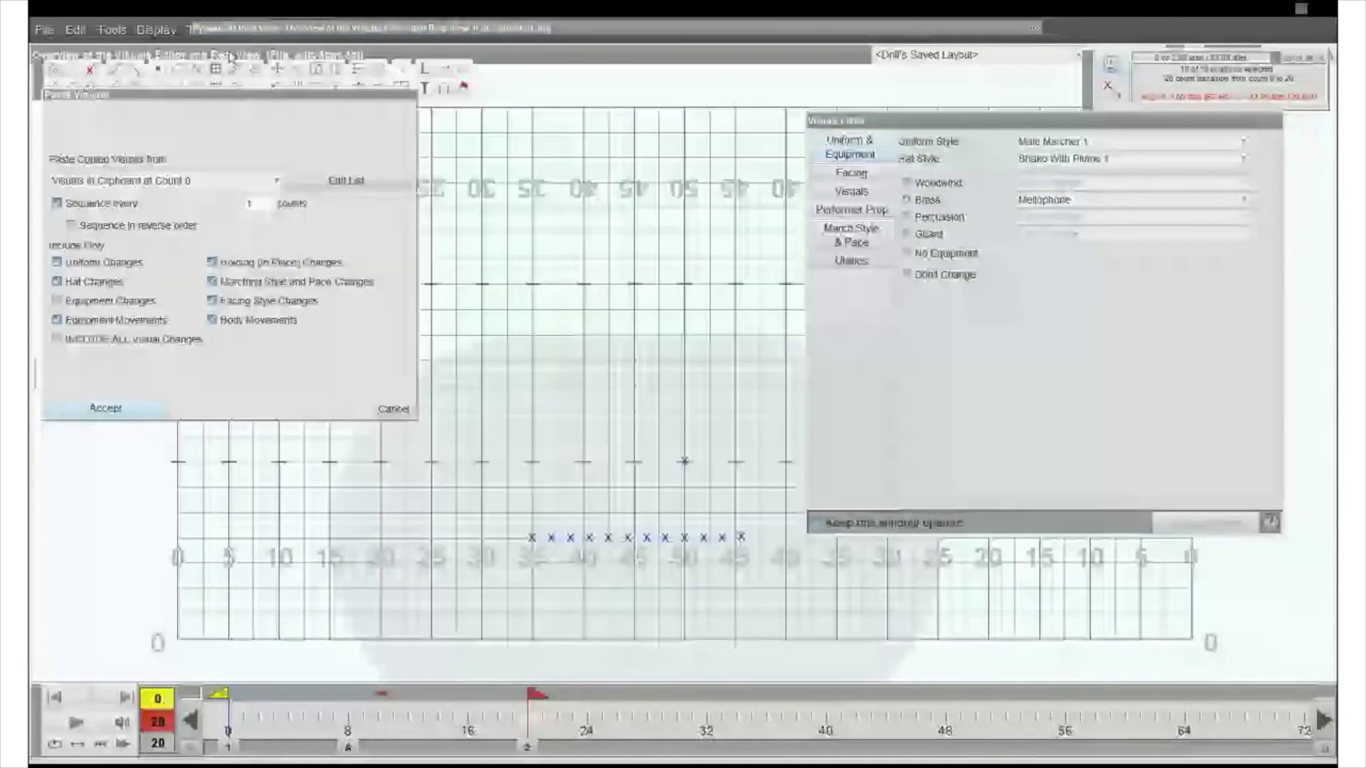
click(163, 180)
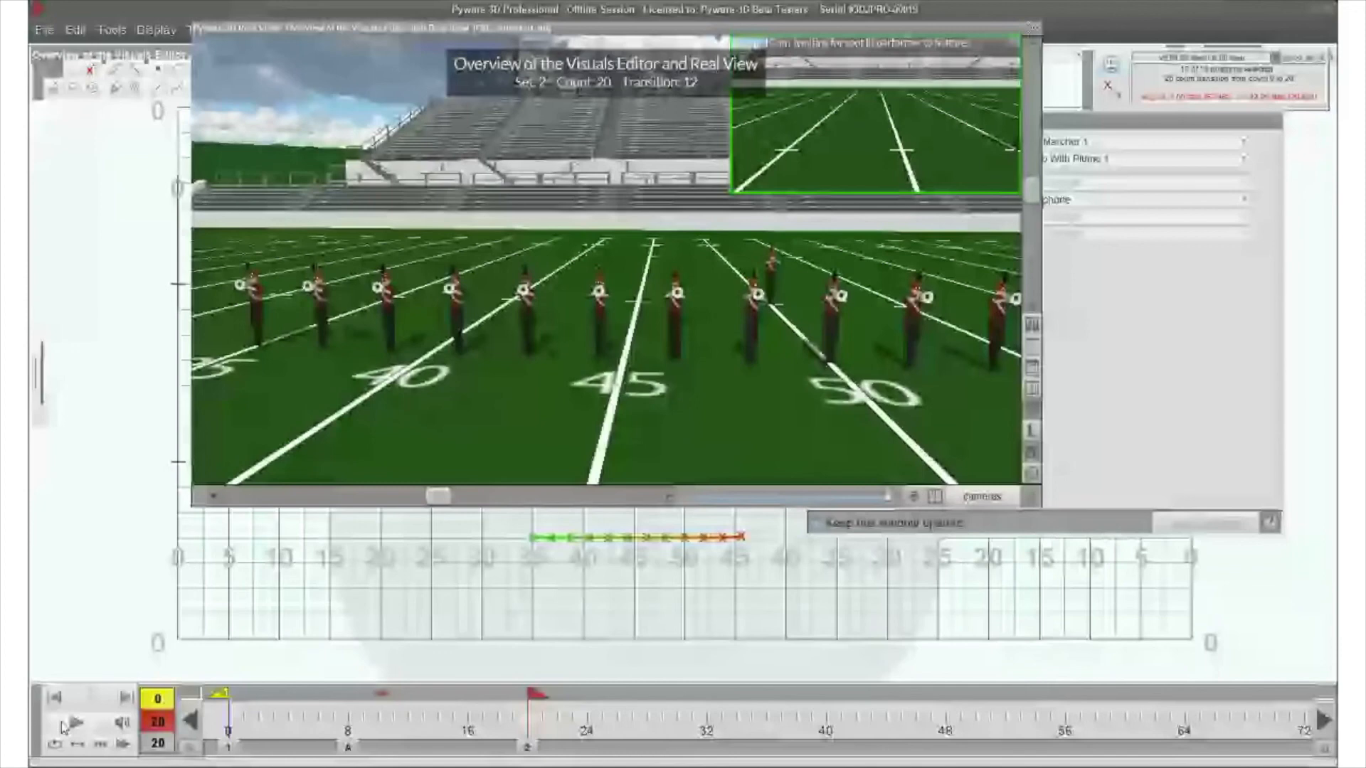
click(62, 725)
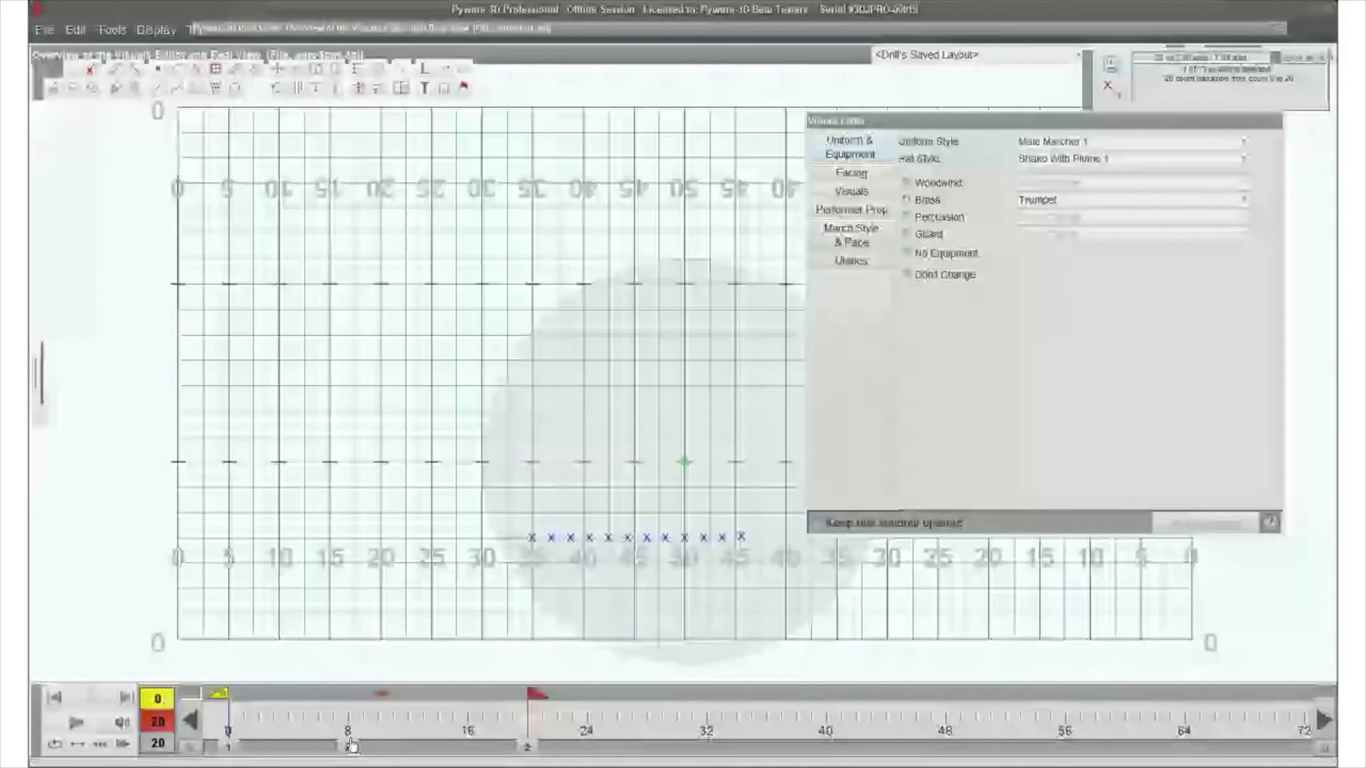
- At count 8, save the copied visuals as a preset named "Test Save" and close Paste Visuals without pasting
click(351, 745)
click(75, 29)
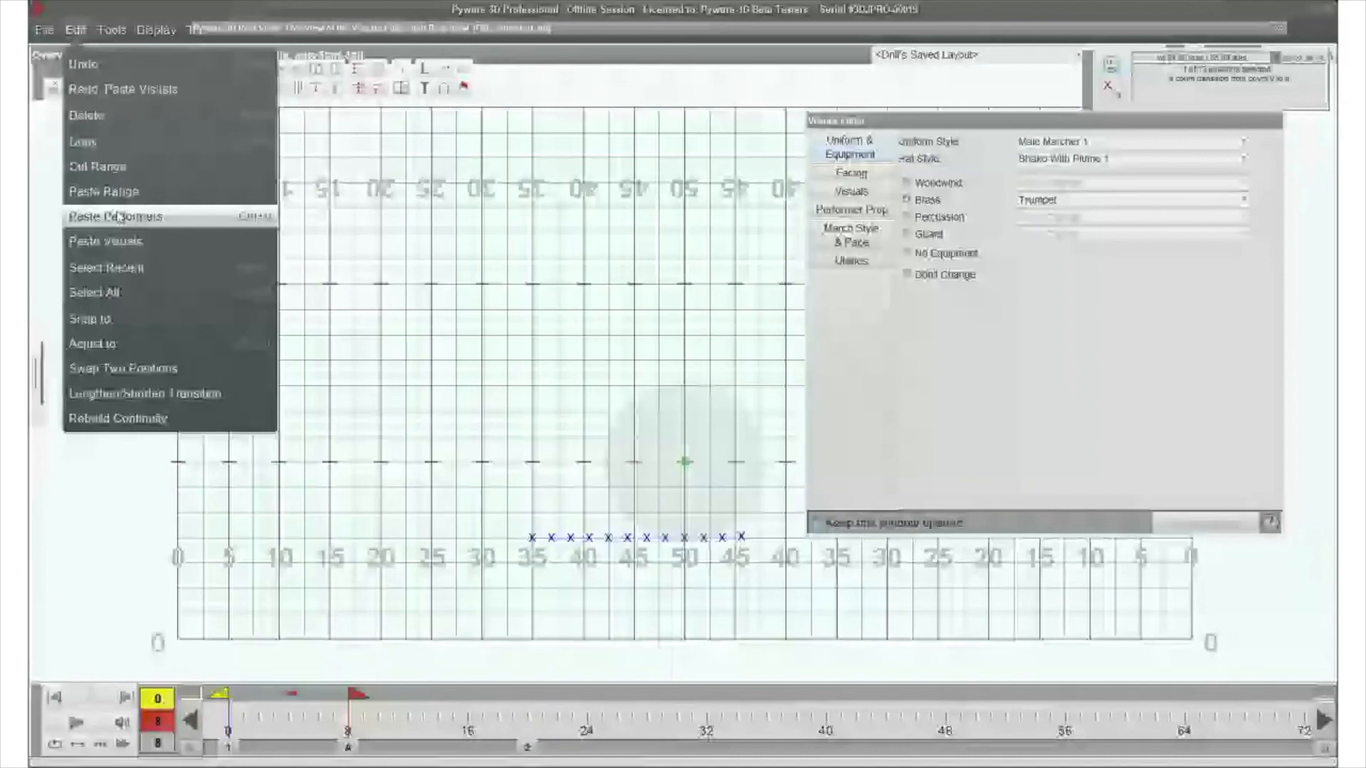
click(192, 240)
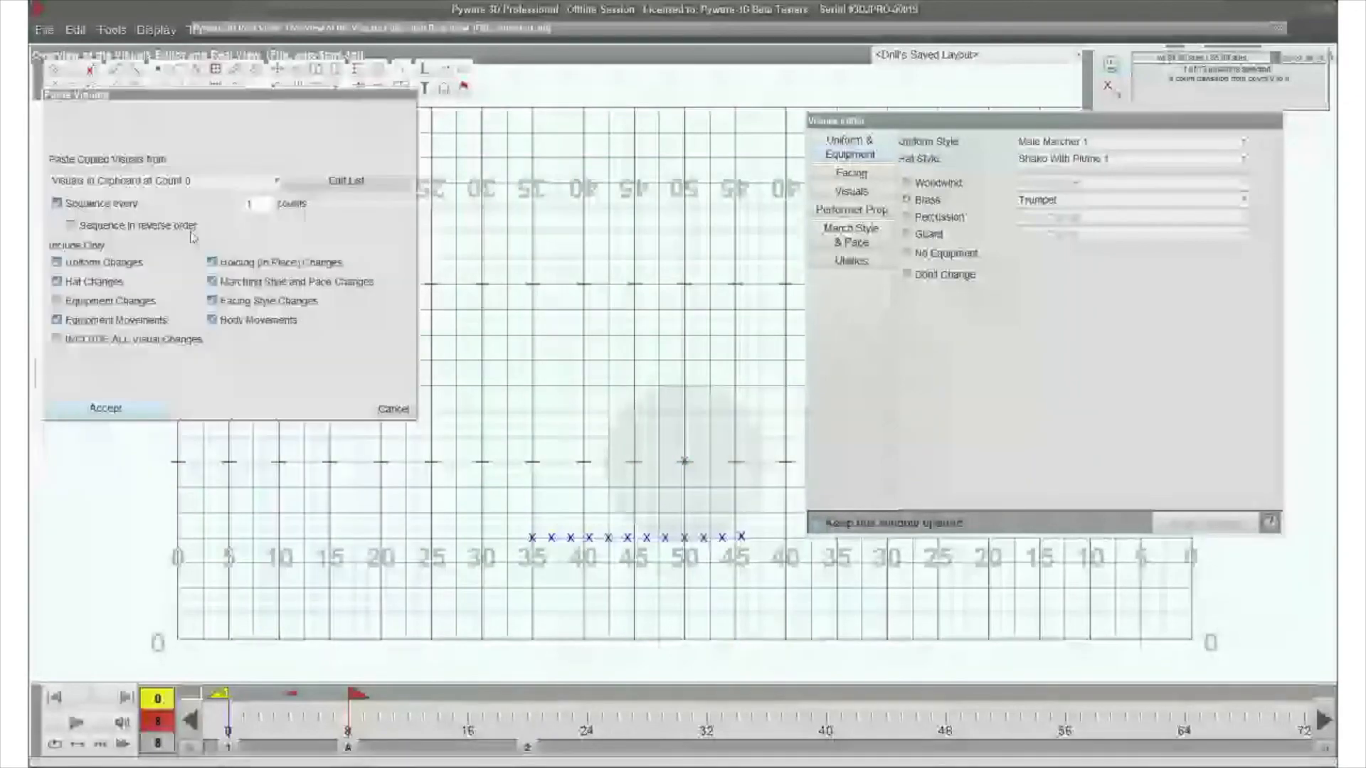
click(361, 184)
click(695, 152)
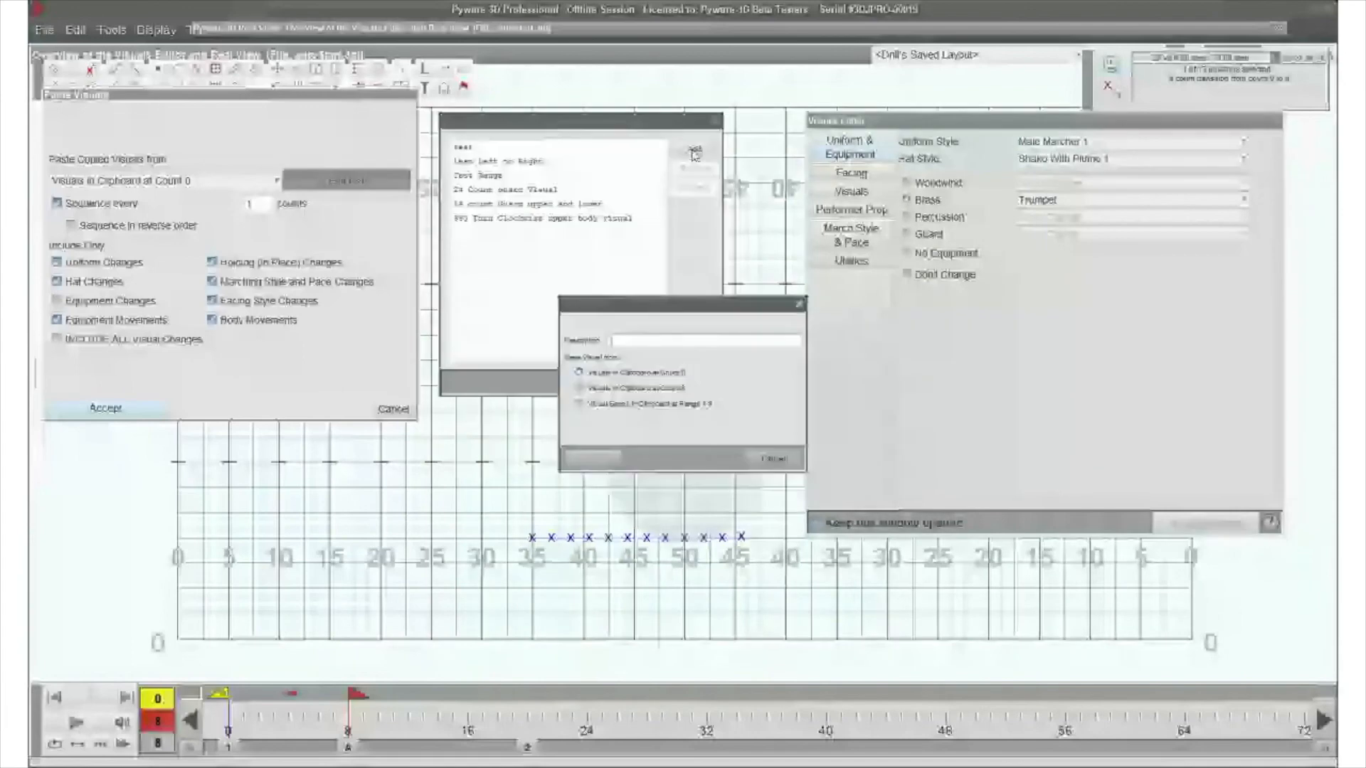
click(579, 404)
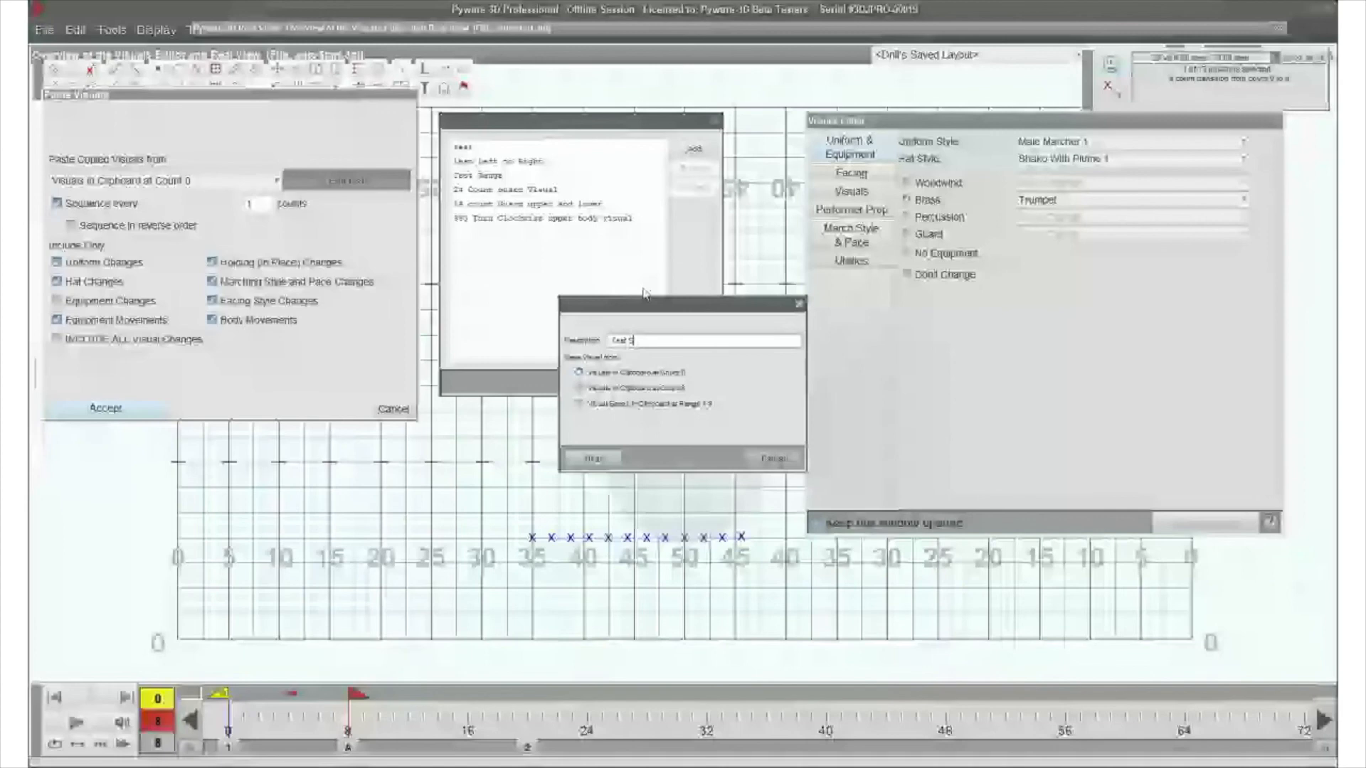
text(ave)
key(Return)
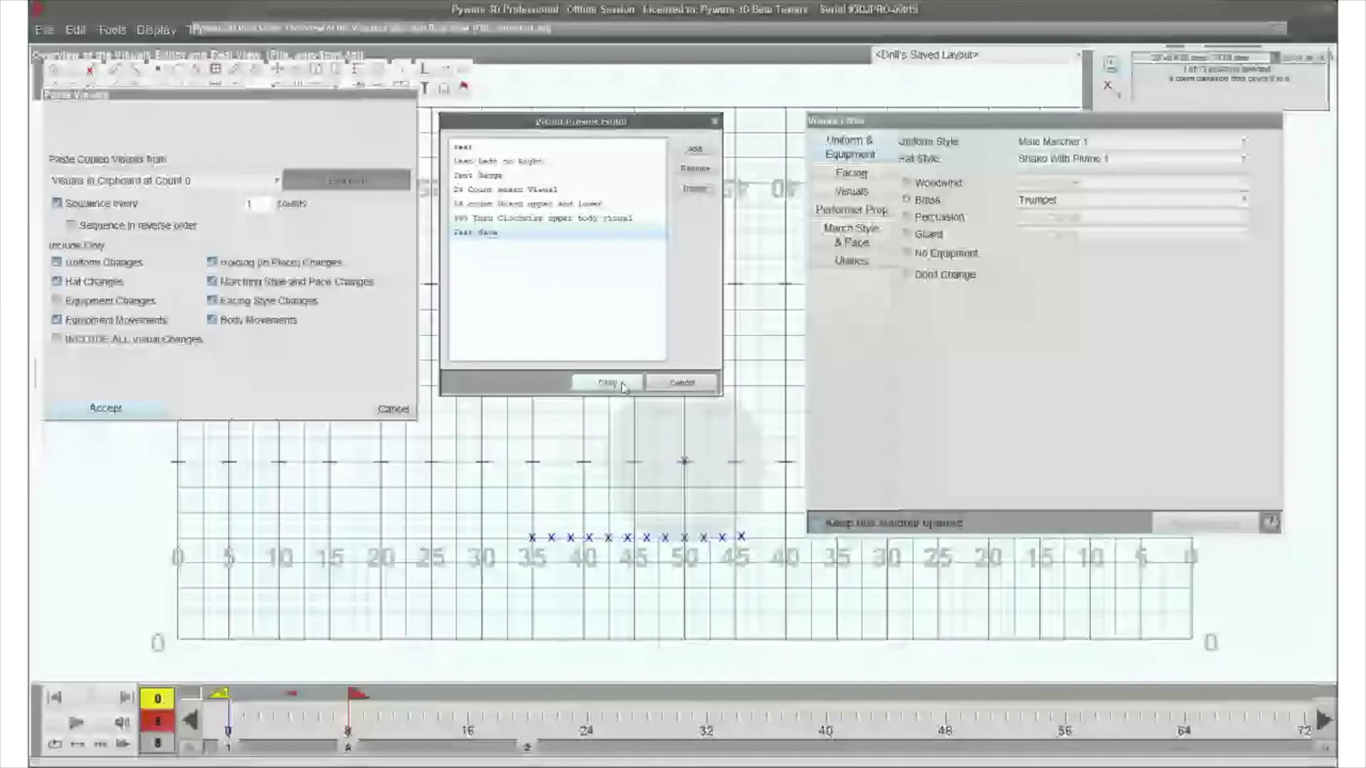
click(621, 384)
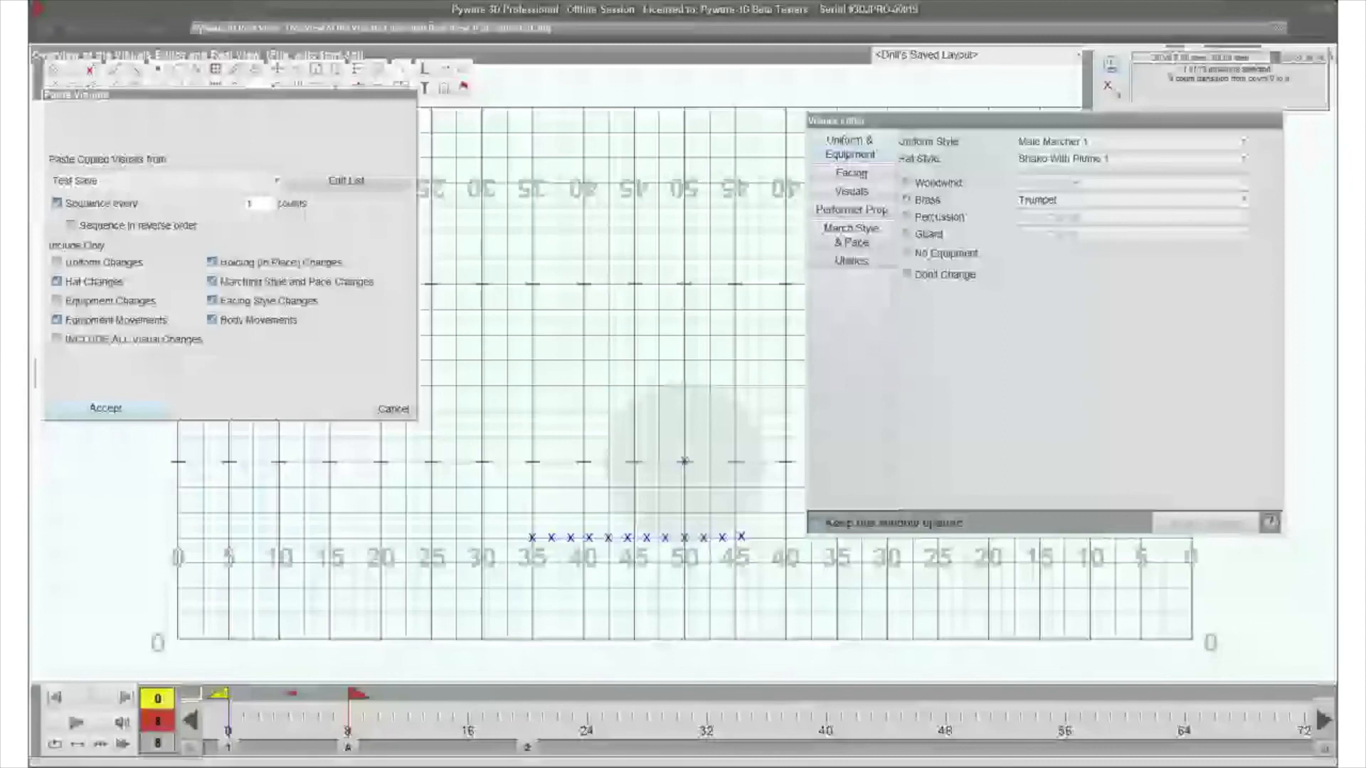
click(394, 409)
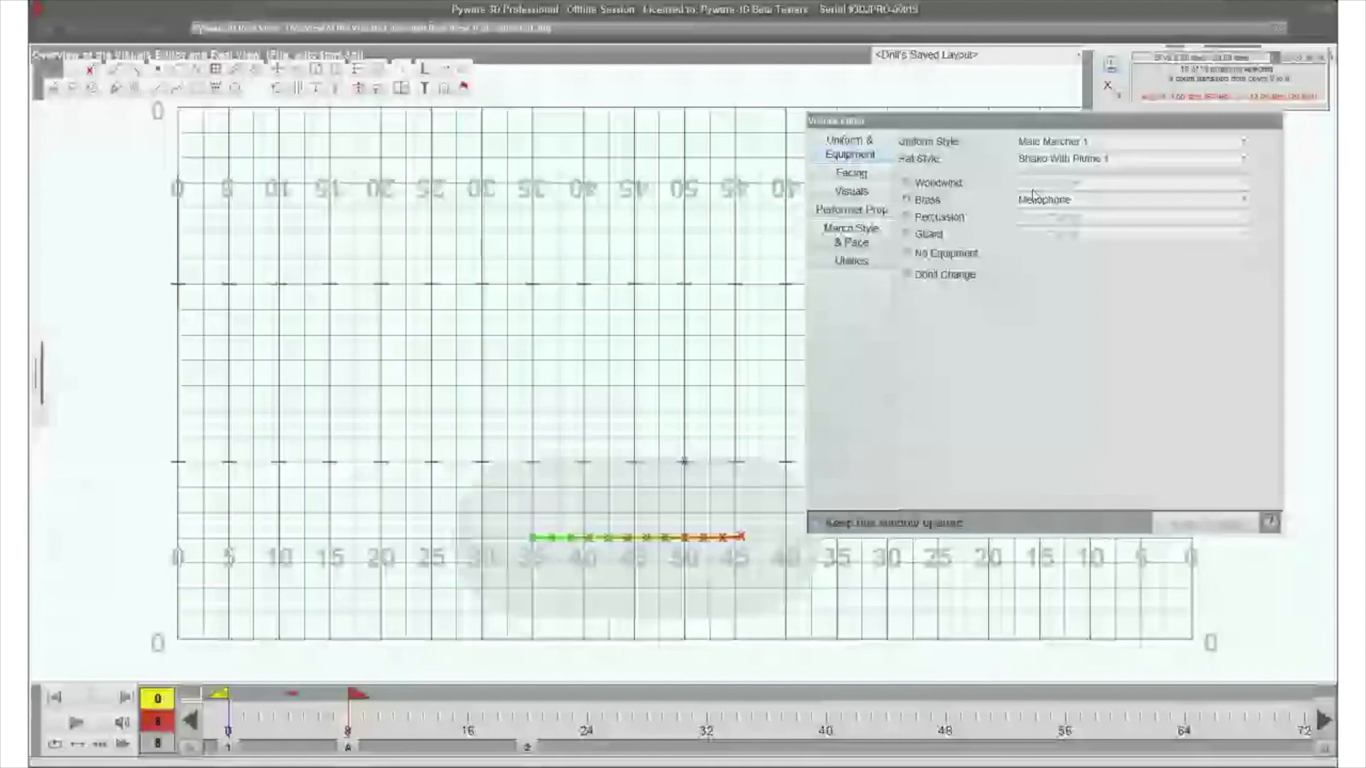
- At a new page tab at count 40, form the line into an arc and move the single performer to the 45-yard line inside it
click(831, 746)
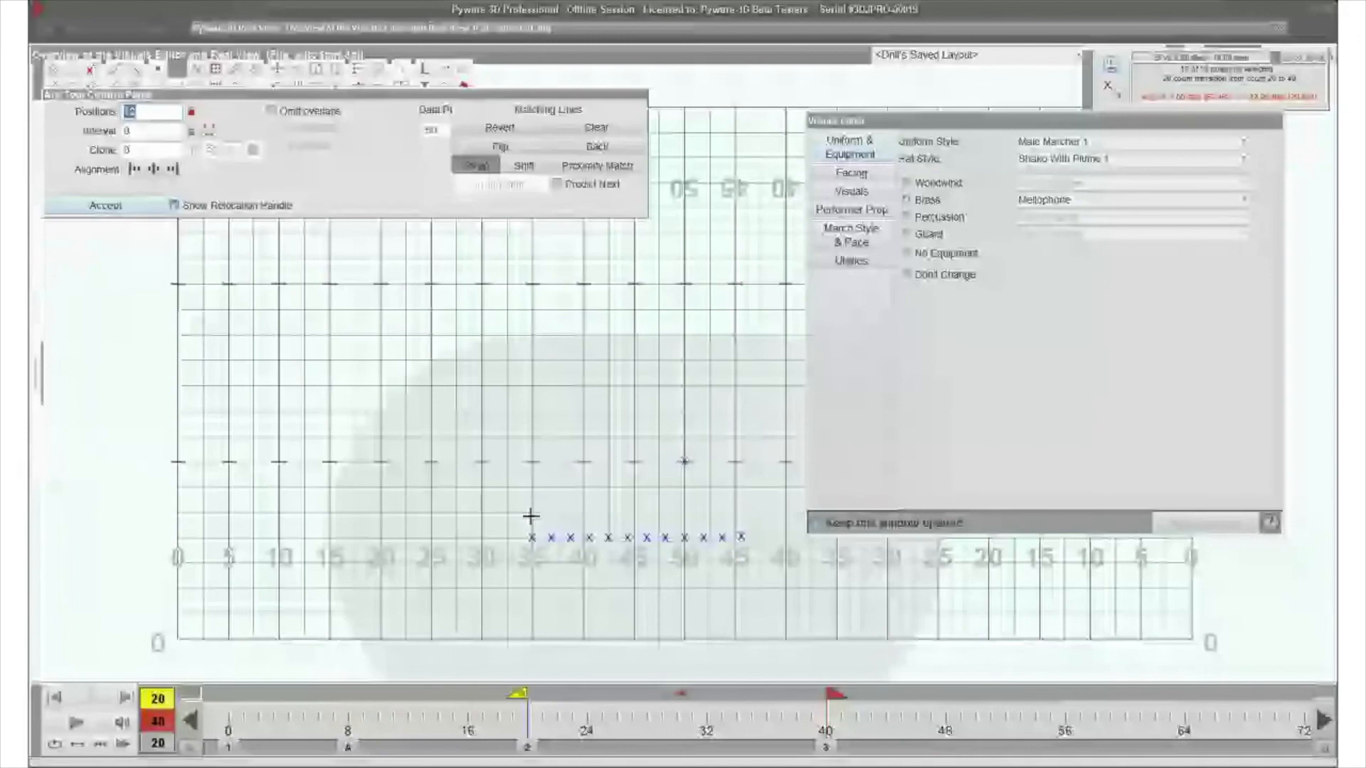
click(533, 513)
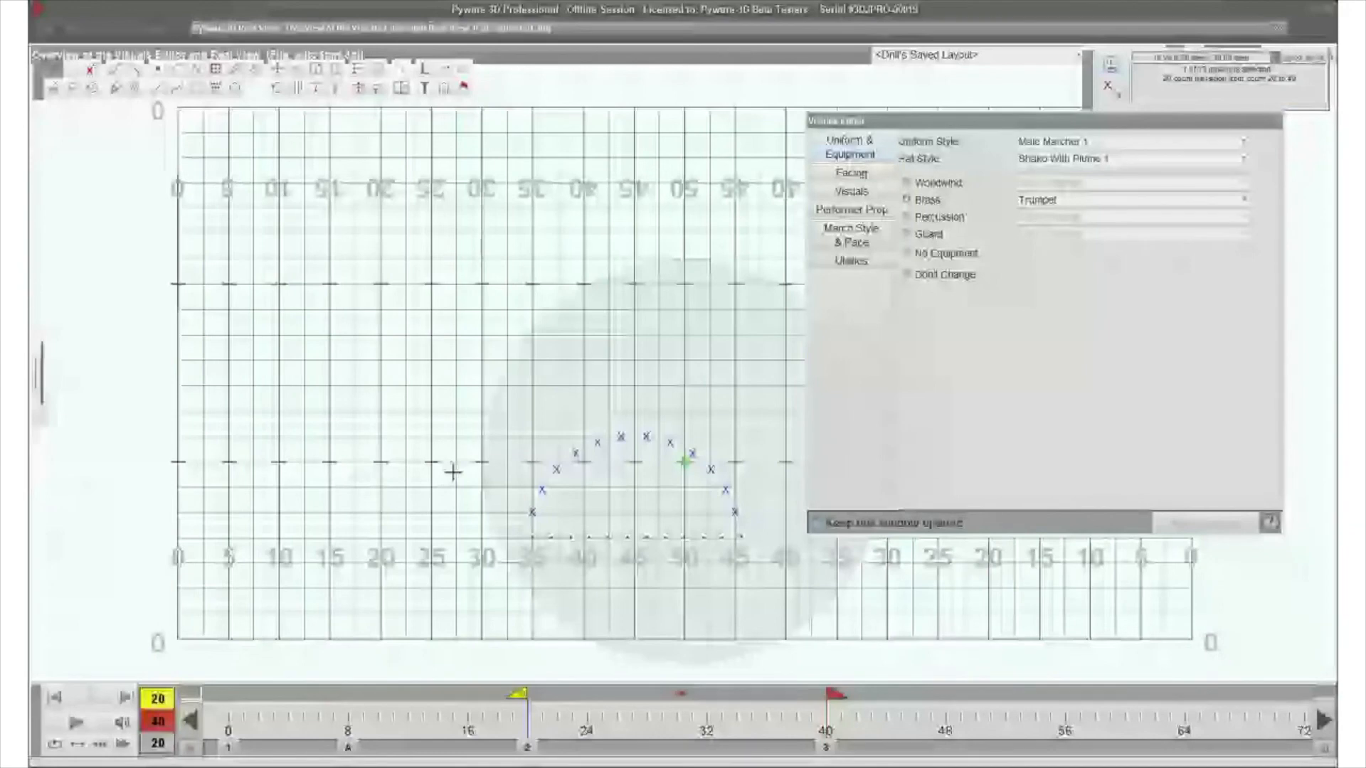
drag(684, 462, 636, 507)
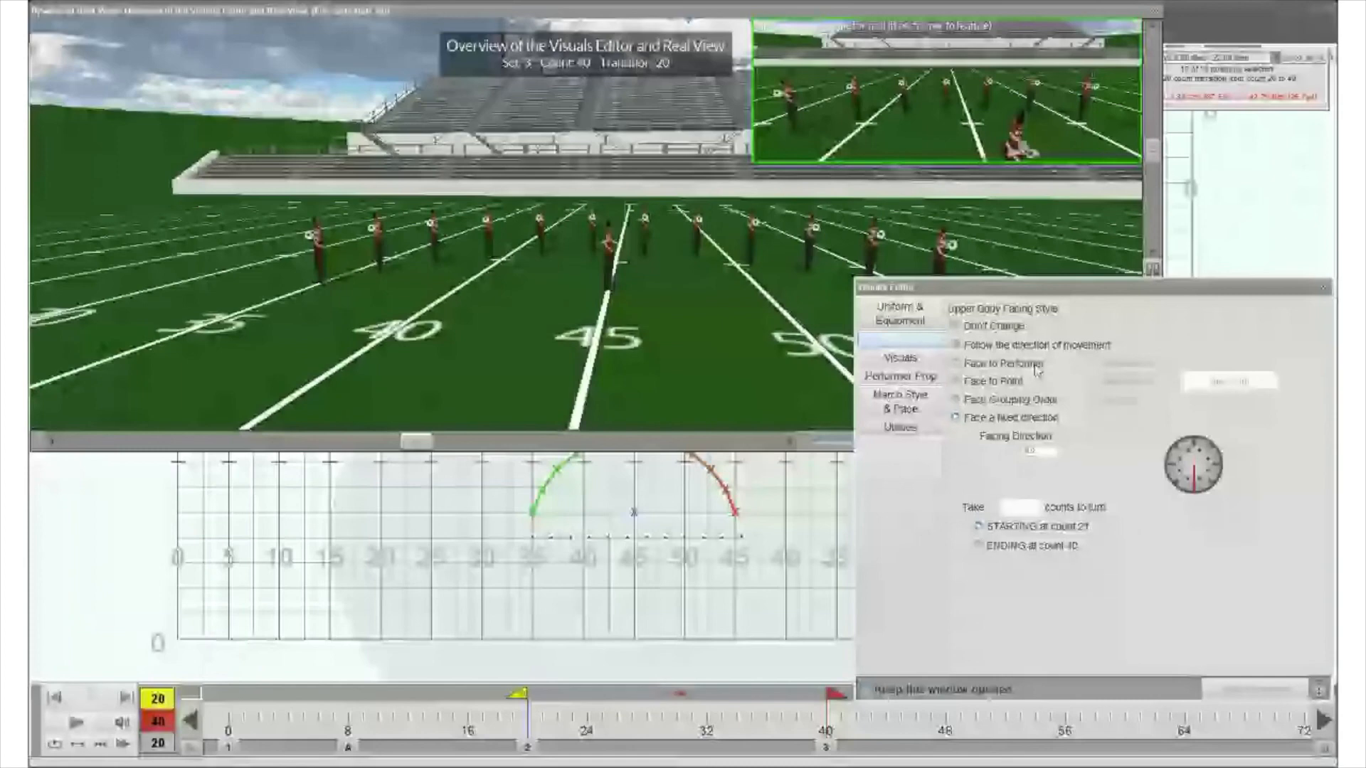
- Set the arc's upper body facing style to Face to Performer, target the single performer inside the arc, and apply the change
click(1004, 364)
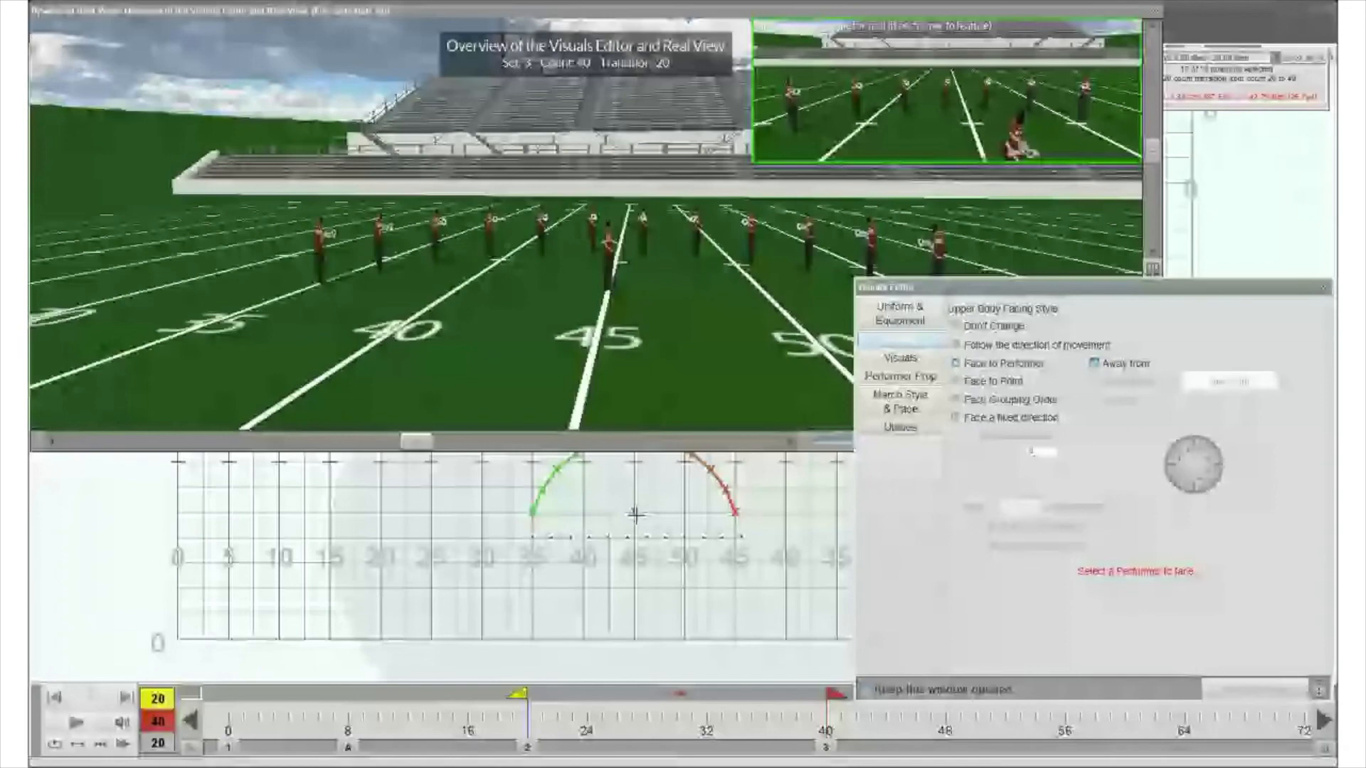
click(635, 513)
click(1228, 691)
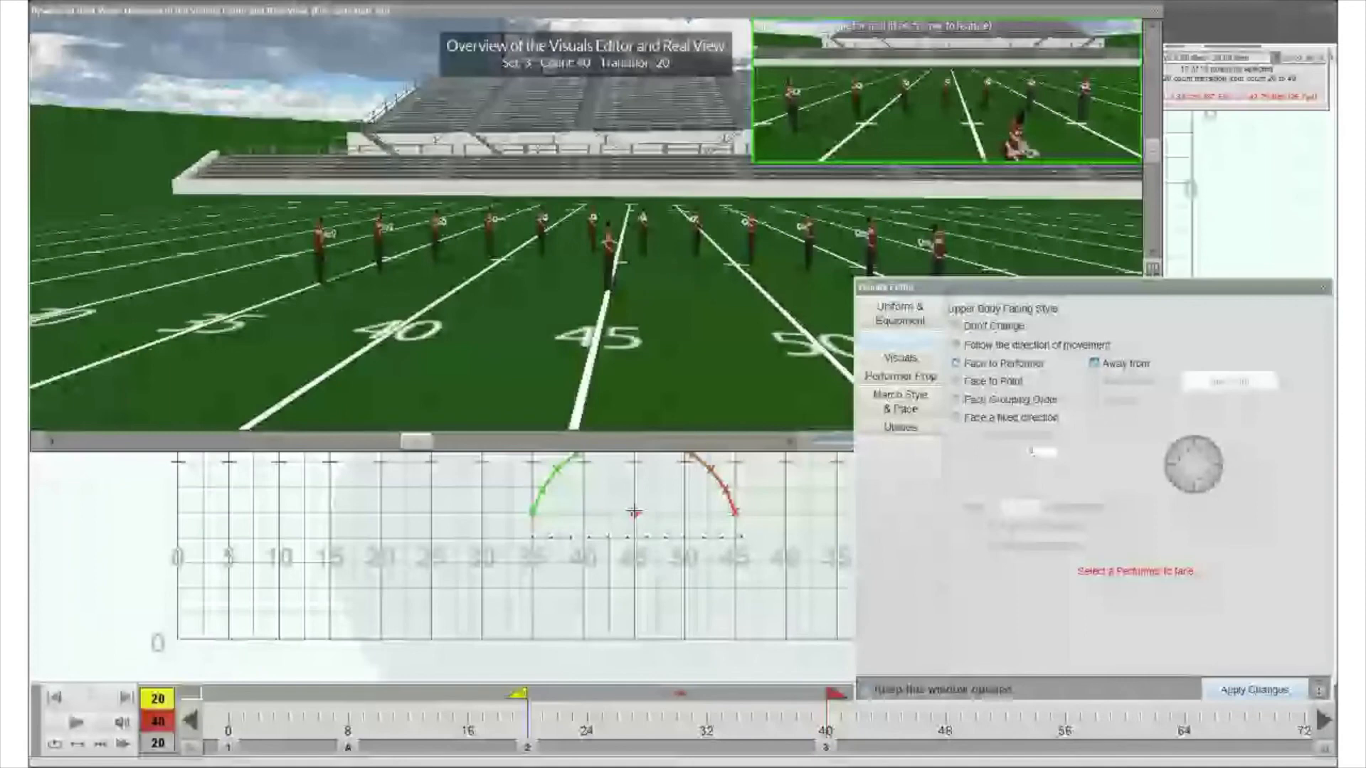
click(1239, 692)
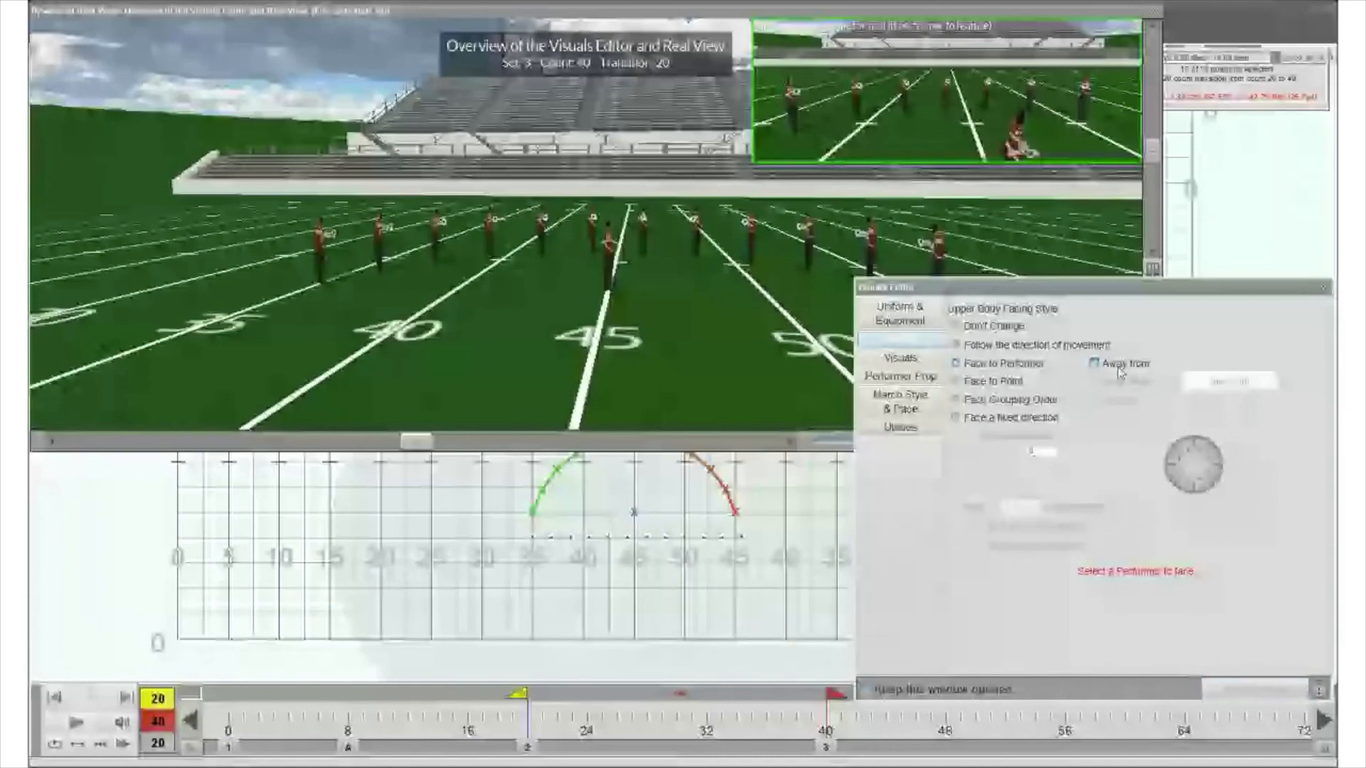
- Apply Face to Point to the arc, first away from the single performer's spot, then toward a point on the 45-yard line near the front sideline
click(956, 382)
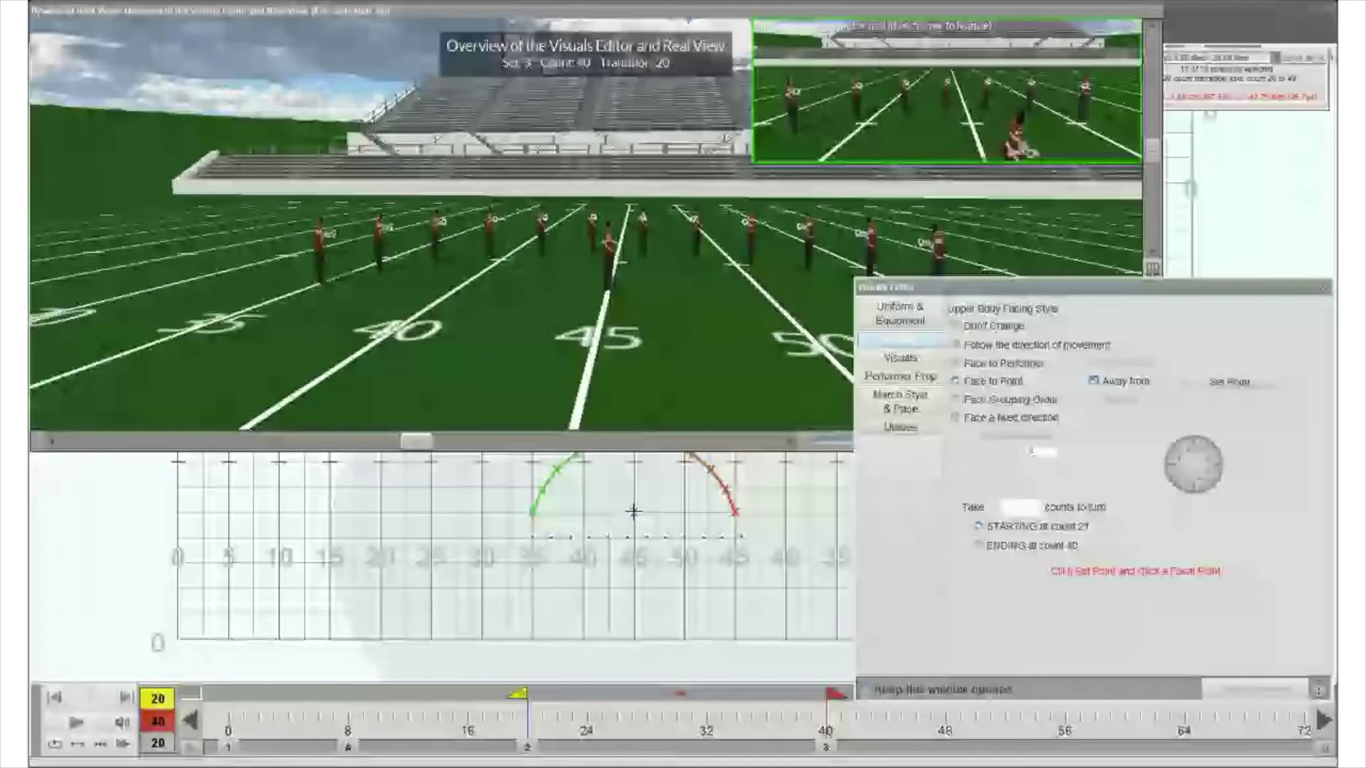
click(633, 511)
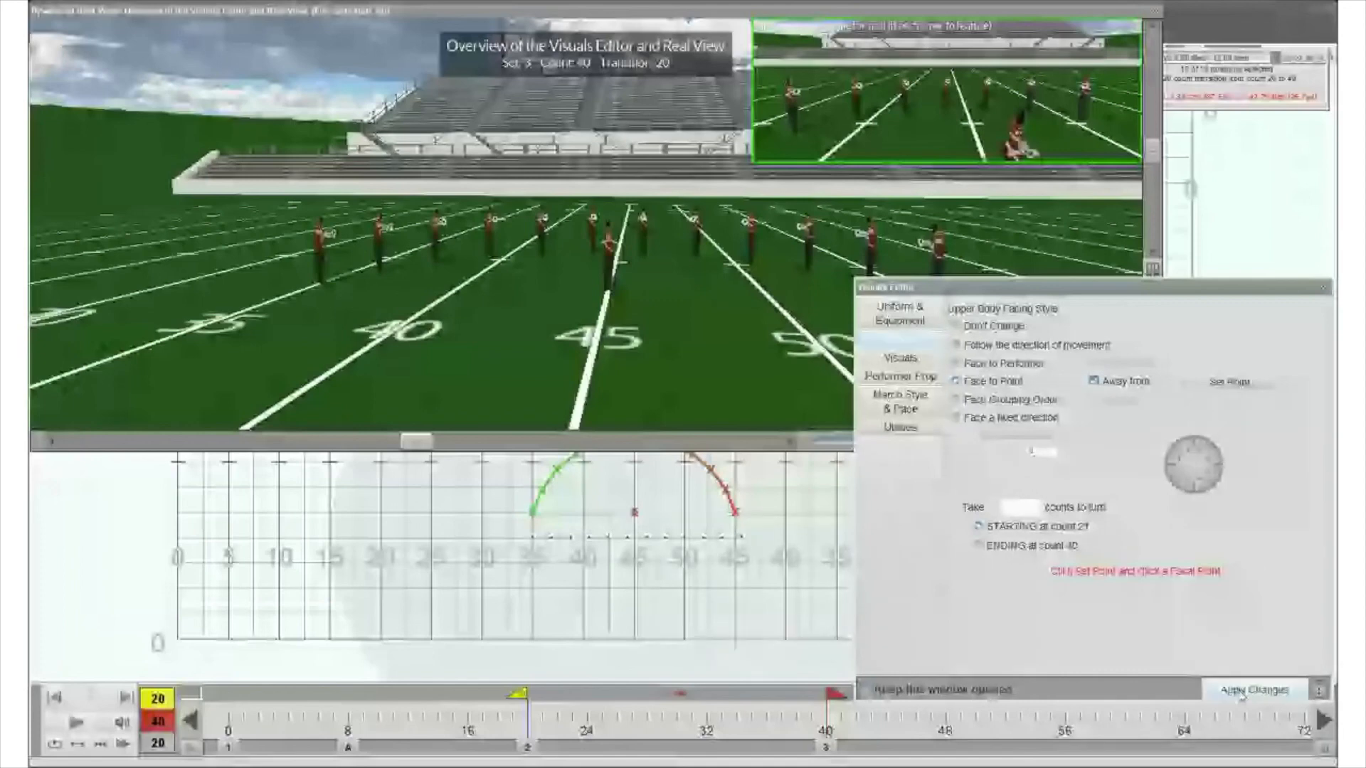
click(1239, 693)
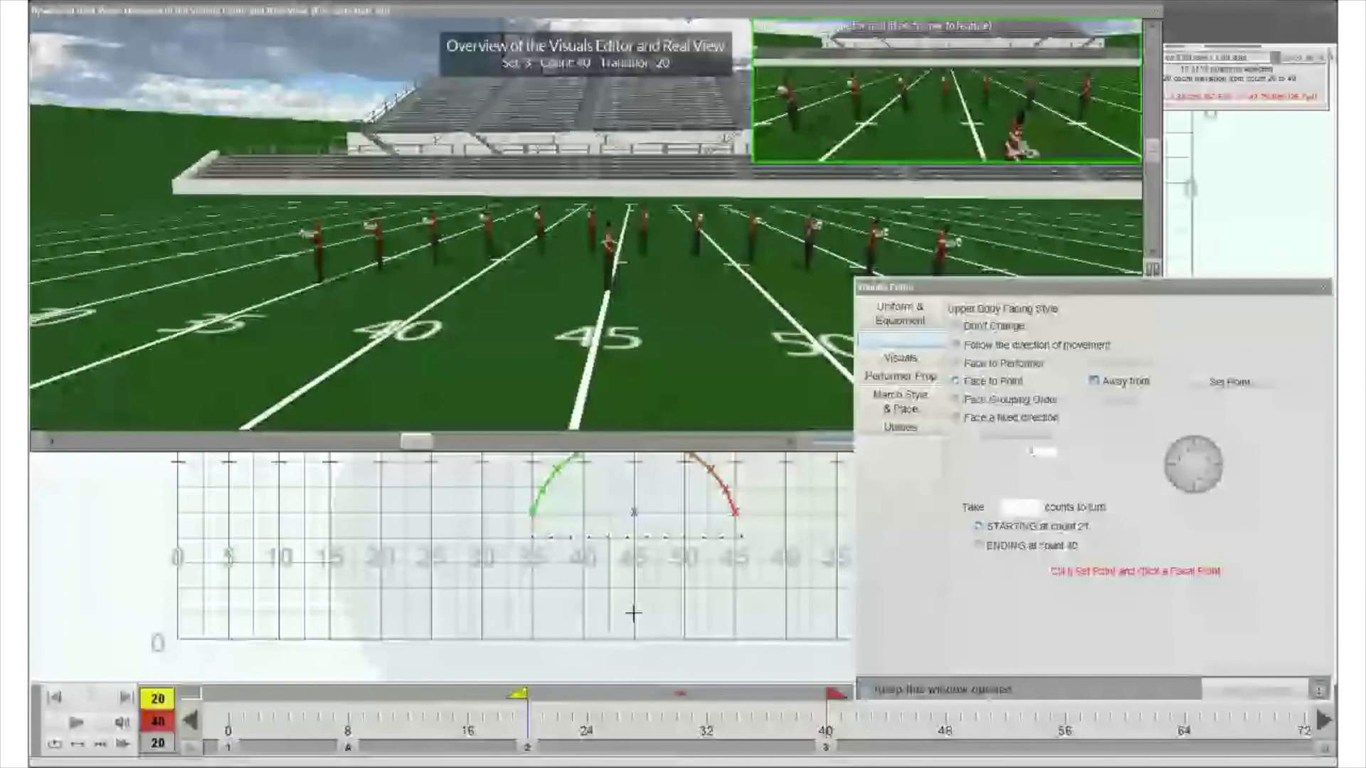
click(633, 613)
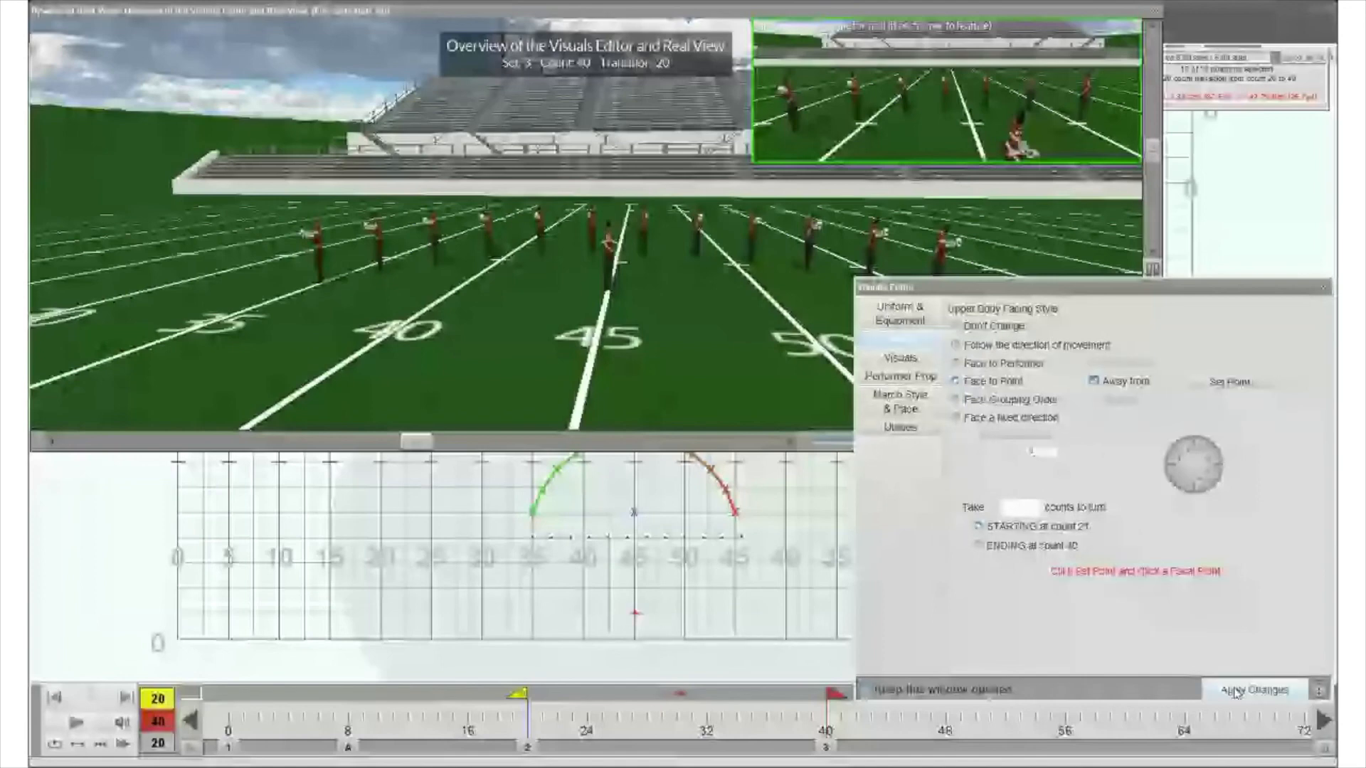
click(1235, 692)
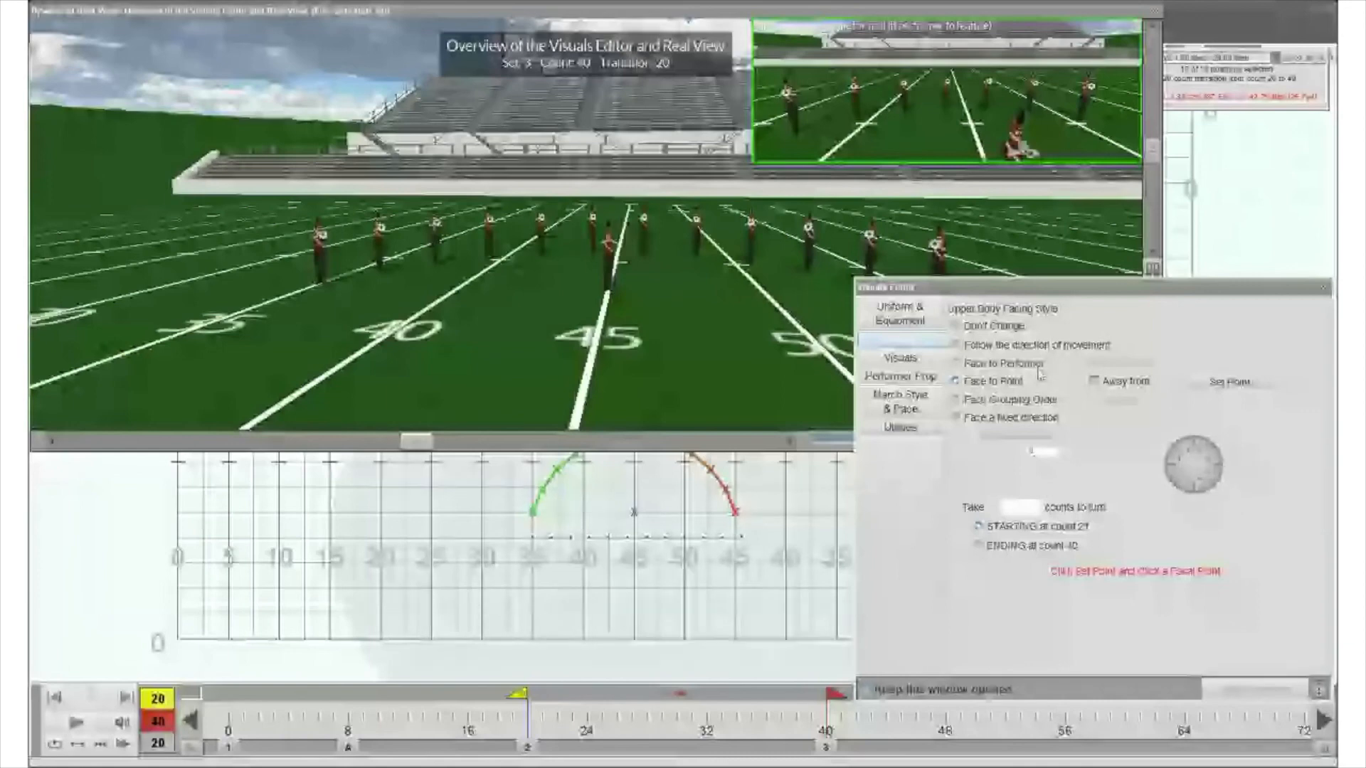
- Set the arc's upper body facing style to Face Grouping Order and apply the change
click(1017, 400)
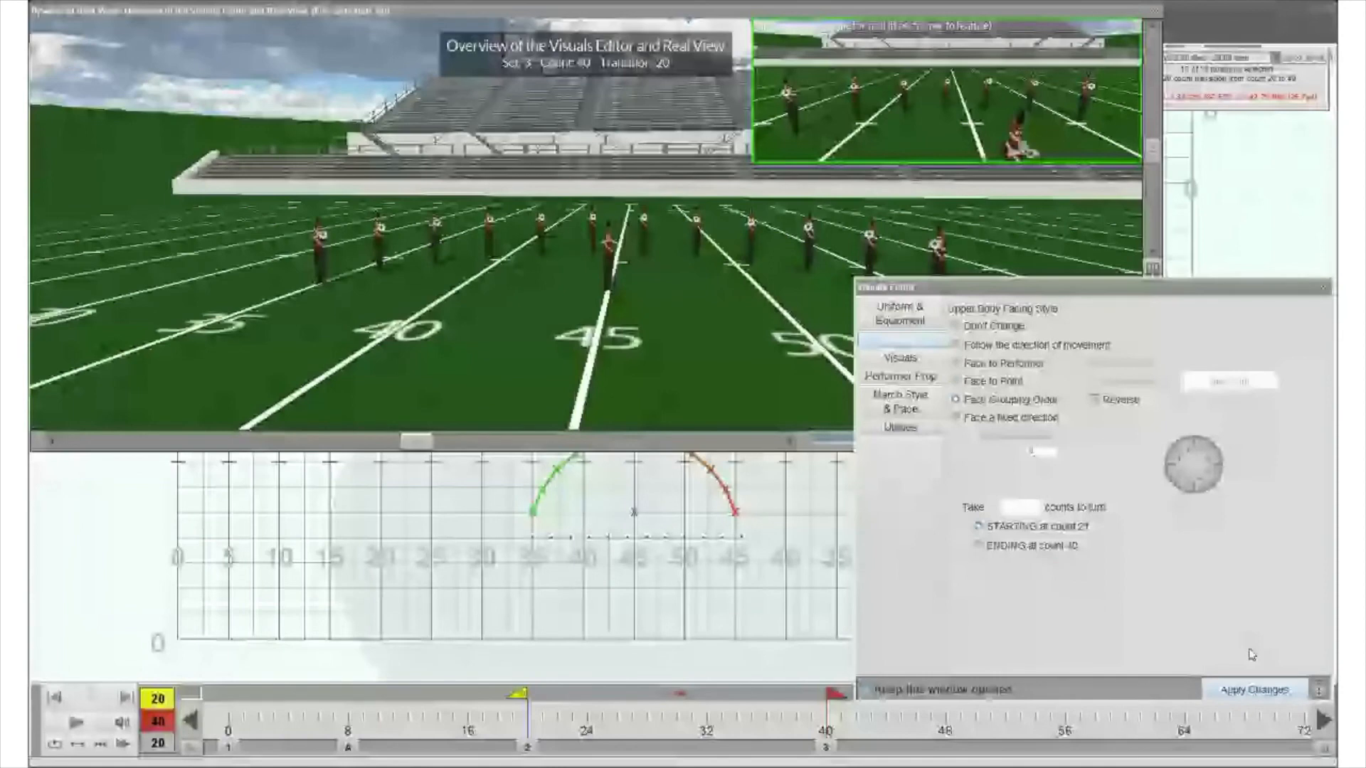
click(1252, 691)
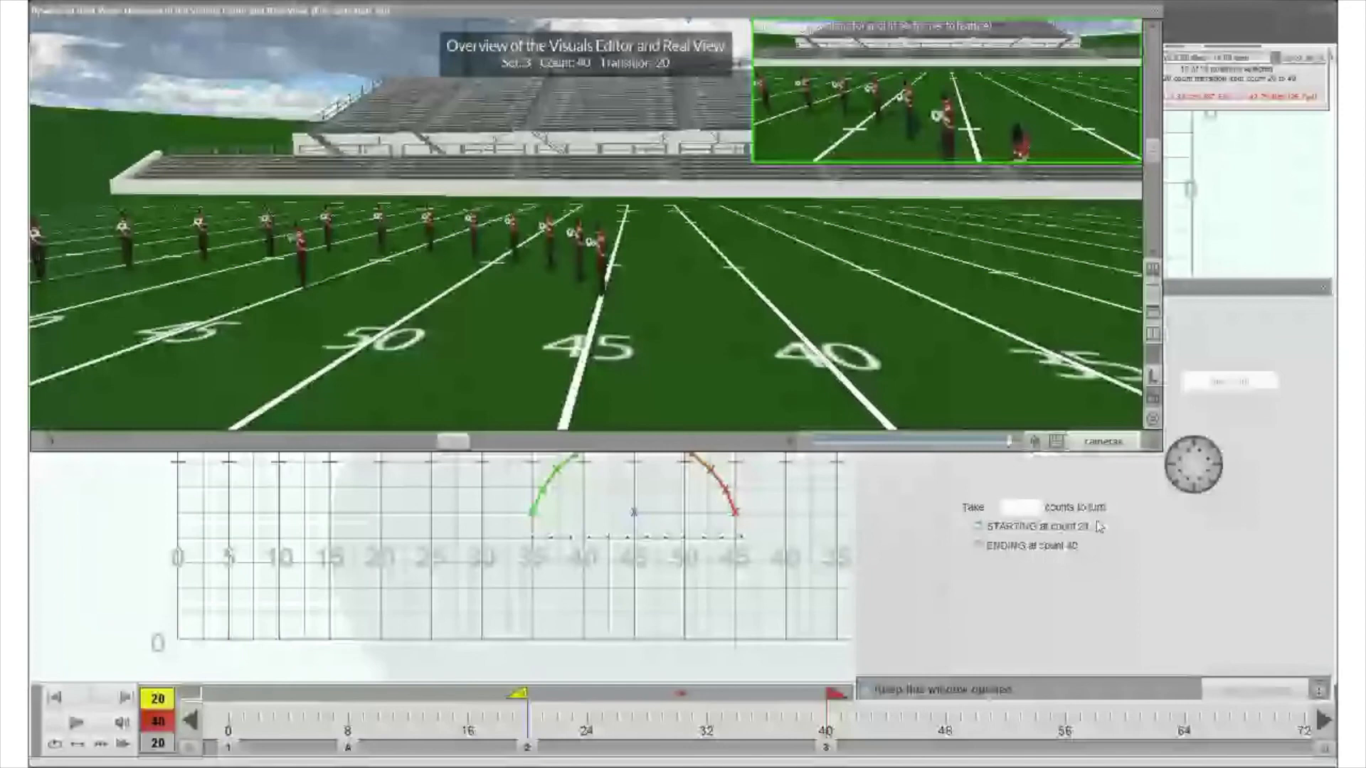
click(1096, 523)
click(978, 401)
click(1232, 691)
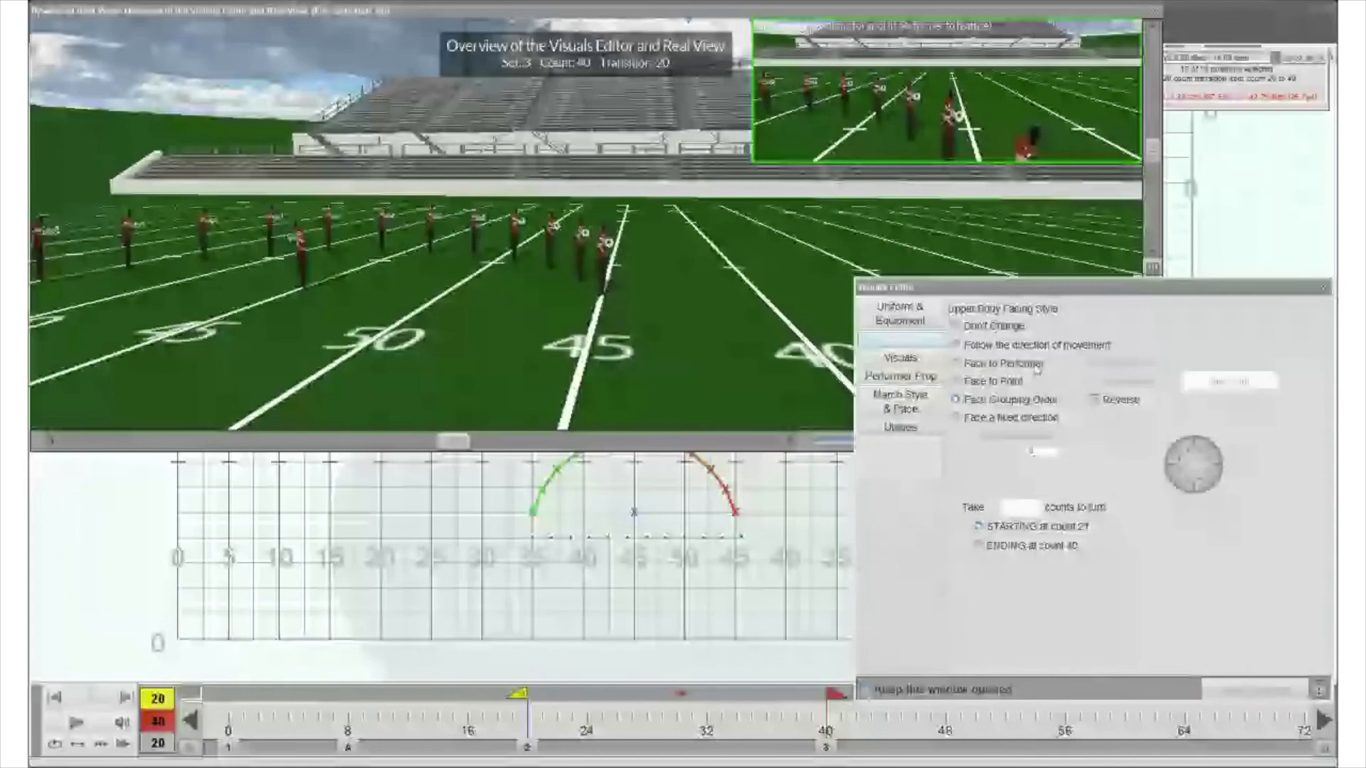
- Set the arc's upper body facing style back to Face to Performer
click(974, 366)
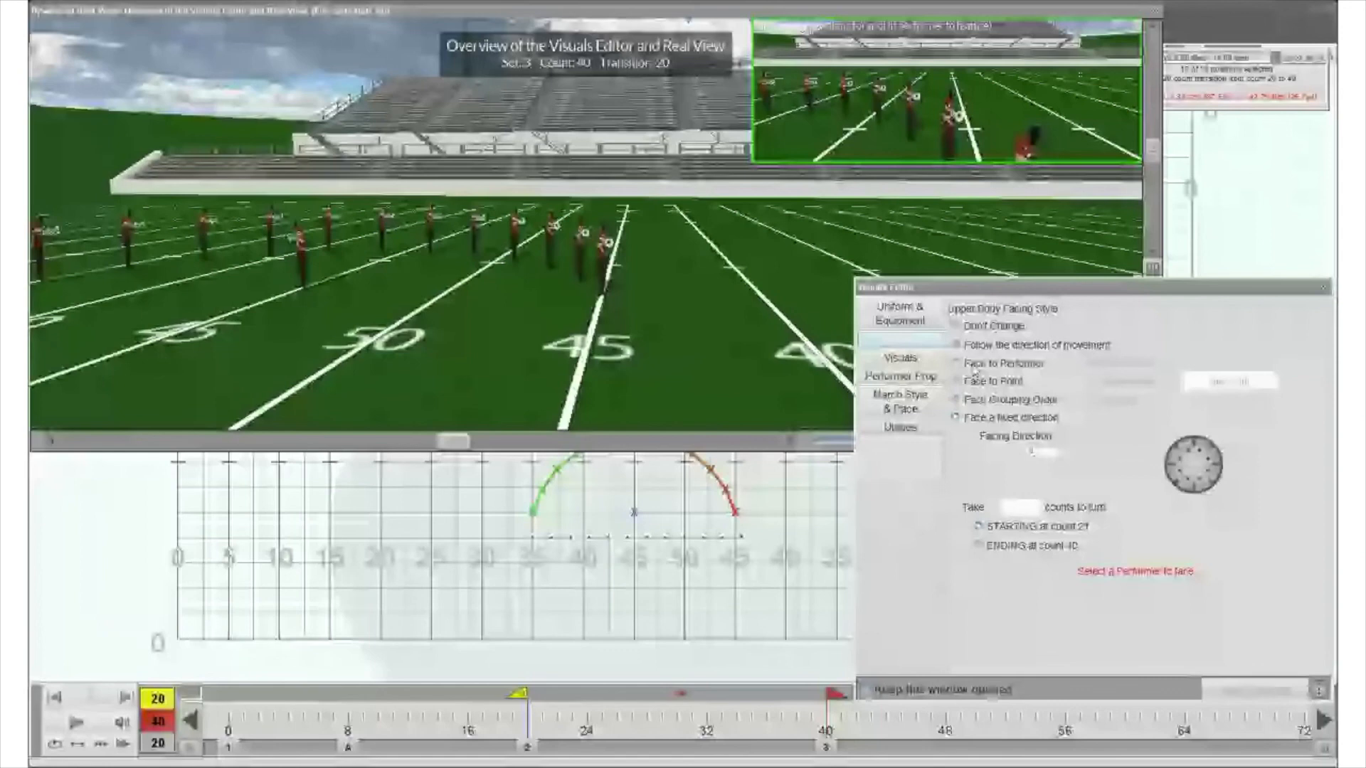
click(974, 368)
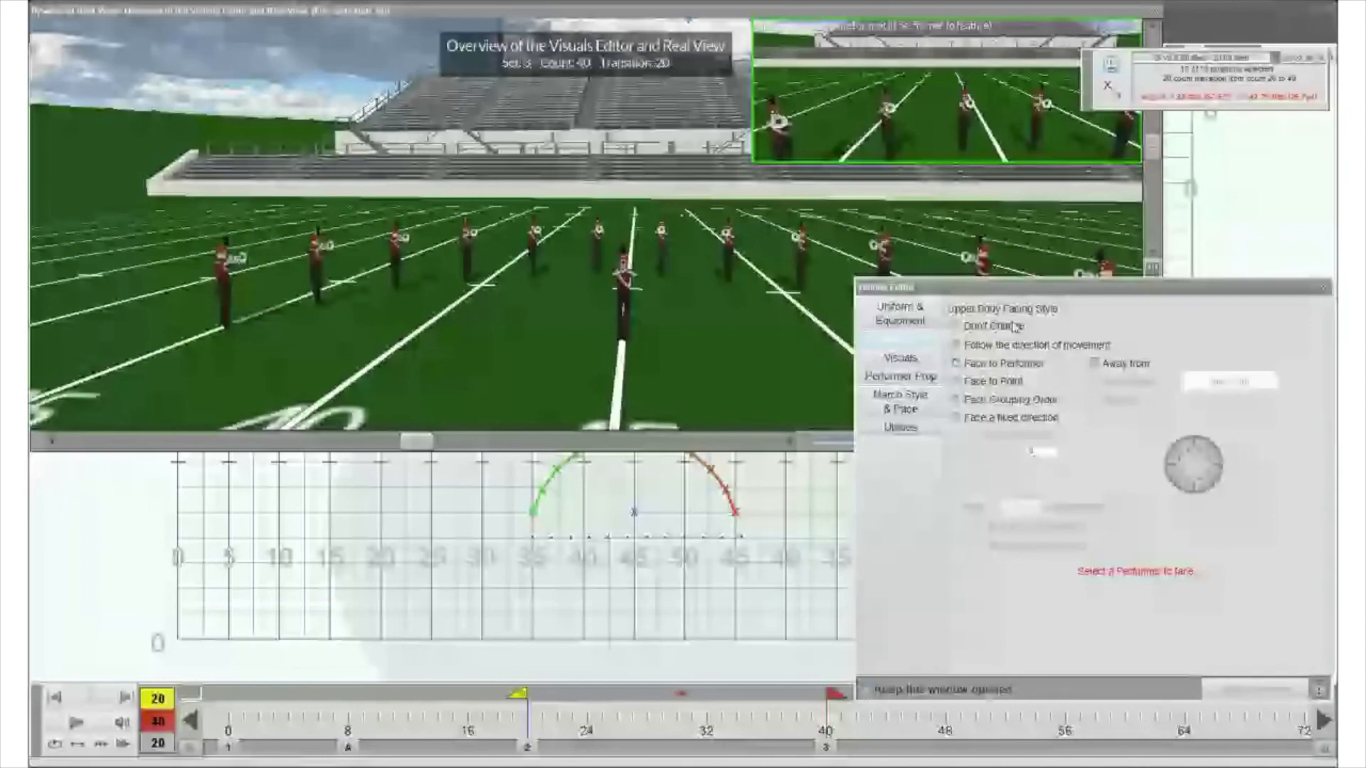
- Reselect the arc, set both the anchor and current count to 40, and change the arc's equipment to Guard with Flag 10
click(529, 474)
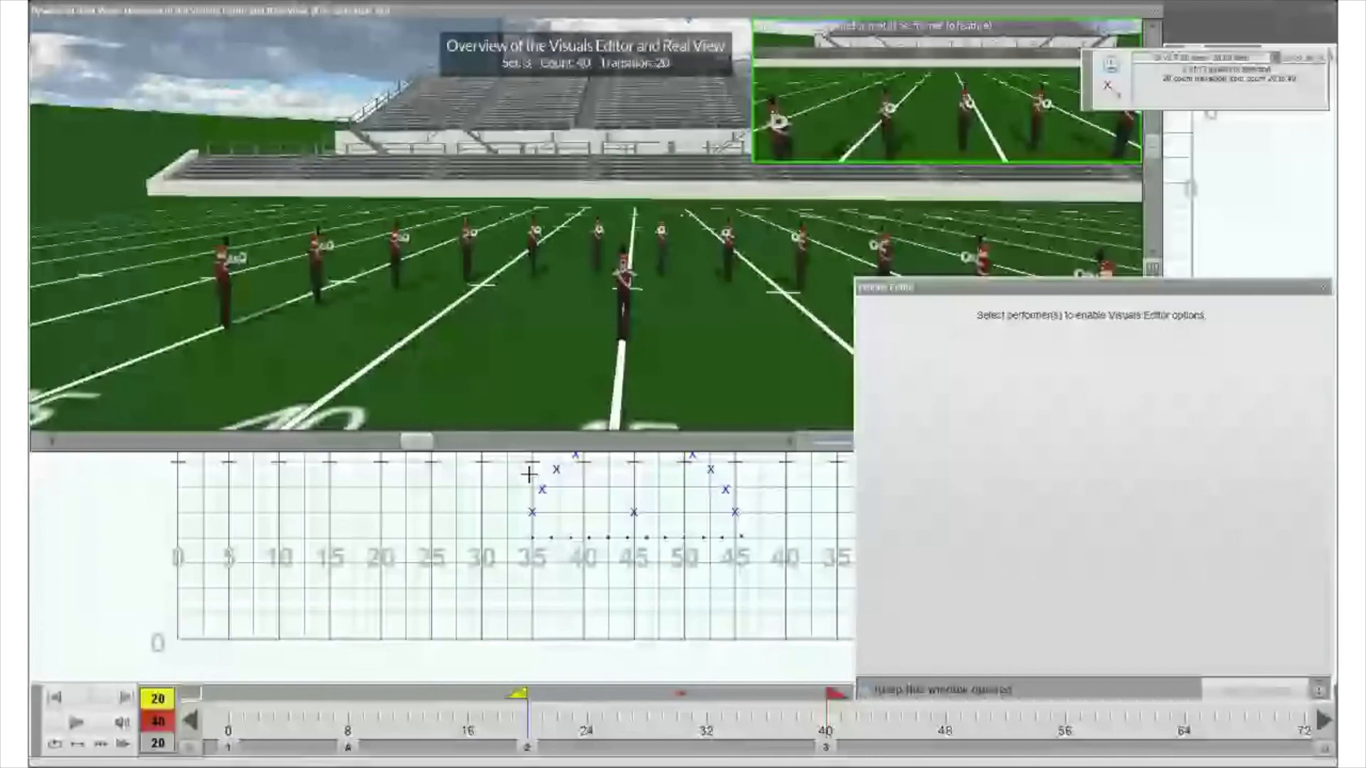
click(532, 511)
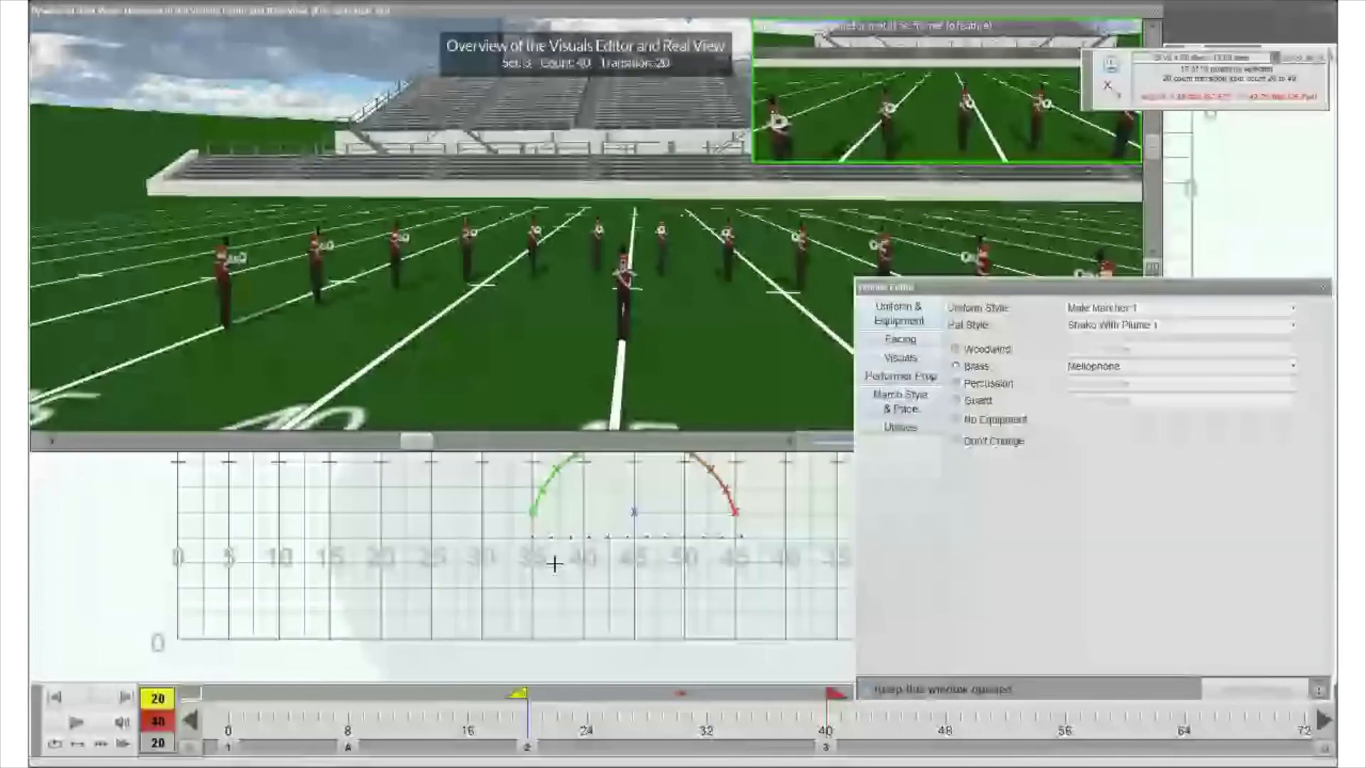
key(Right)
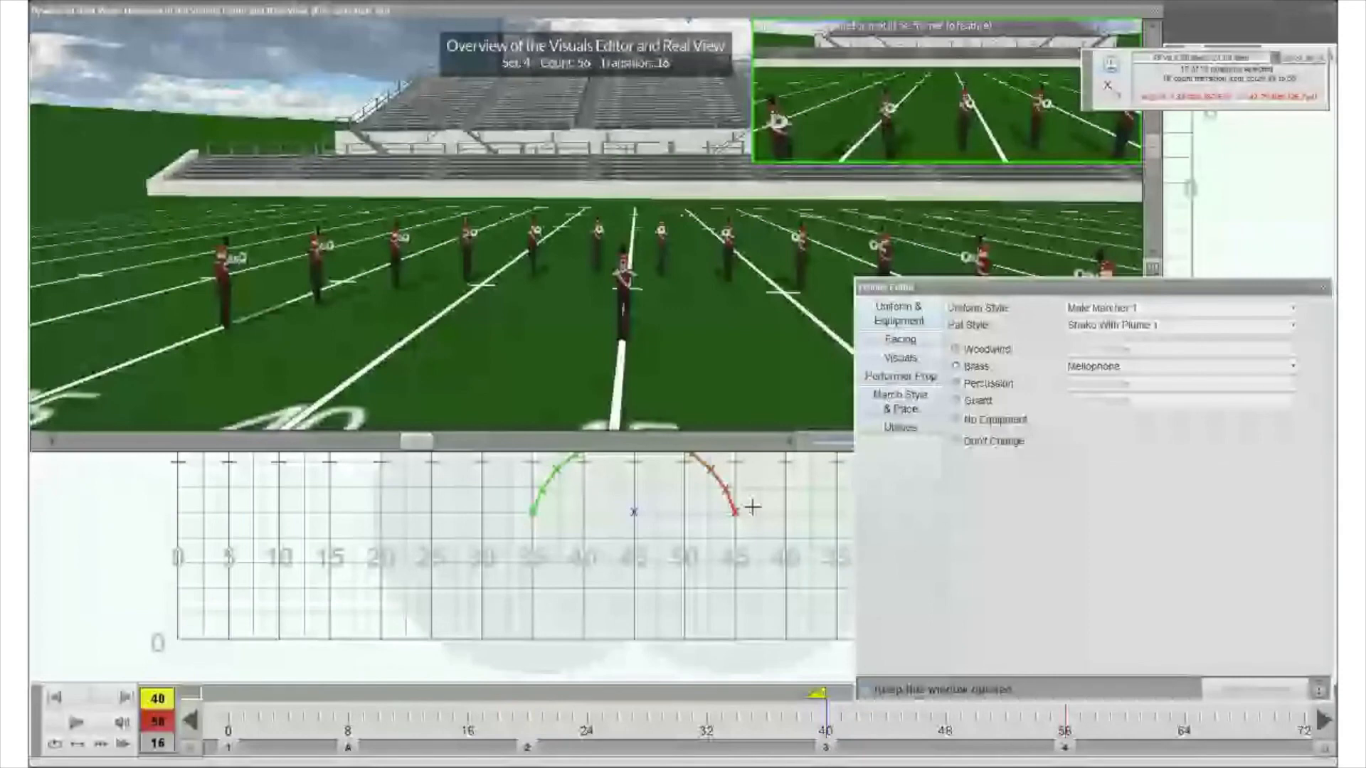
key(Left)
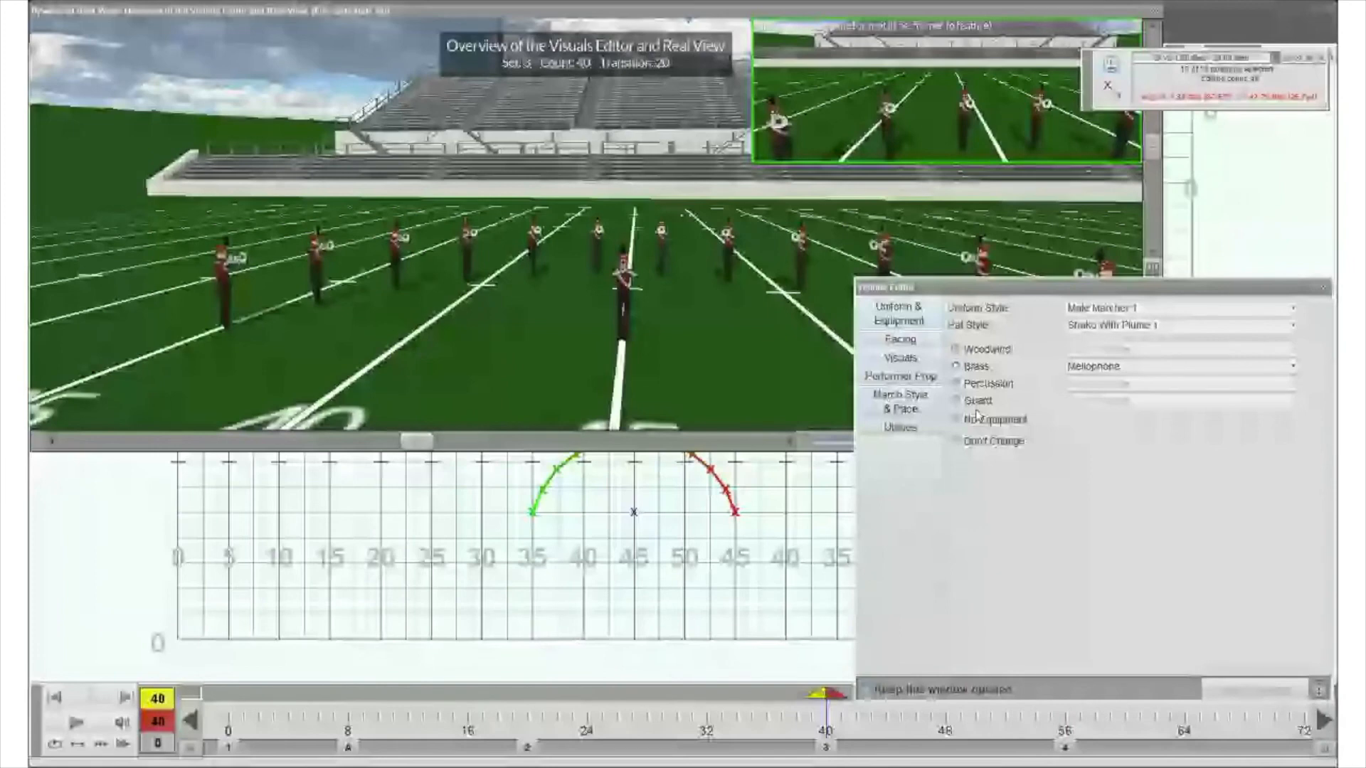
click(977, 401)
click(1108, 400)
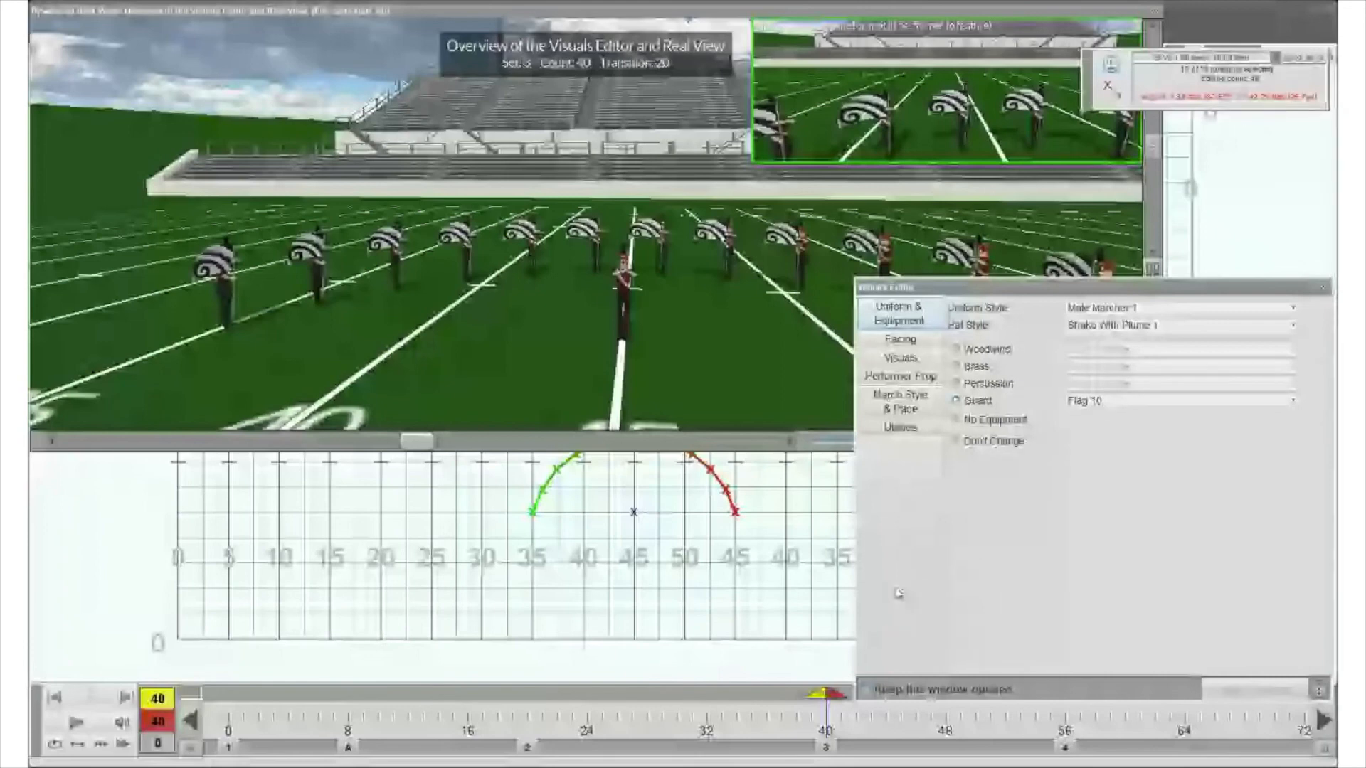
- Reselect the arc, apply the Male Guard 1 uniform with No Hat at count 40, and advance to count 56
click(514, 490)
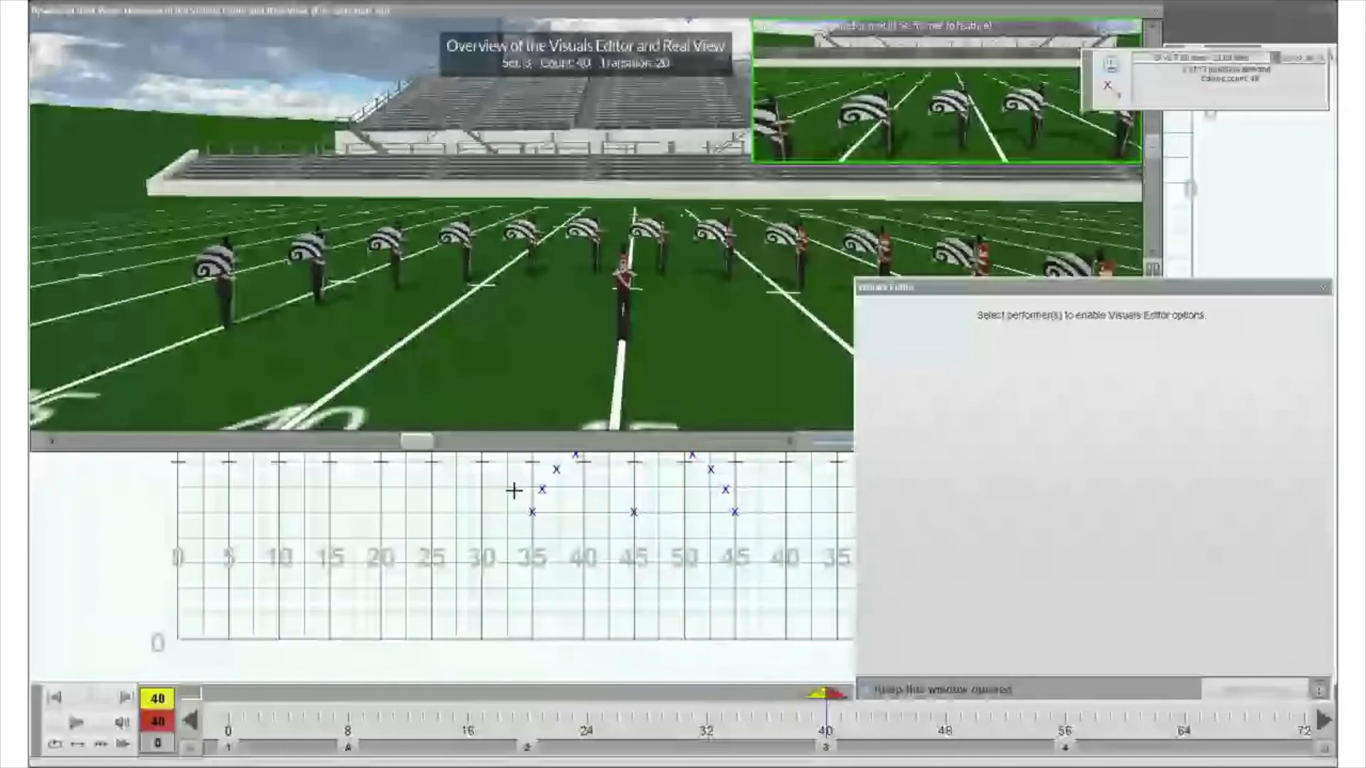
click(1138, 325)
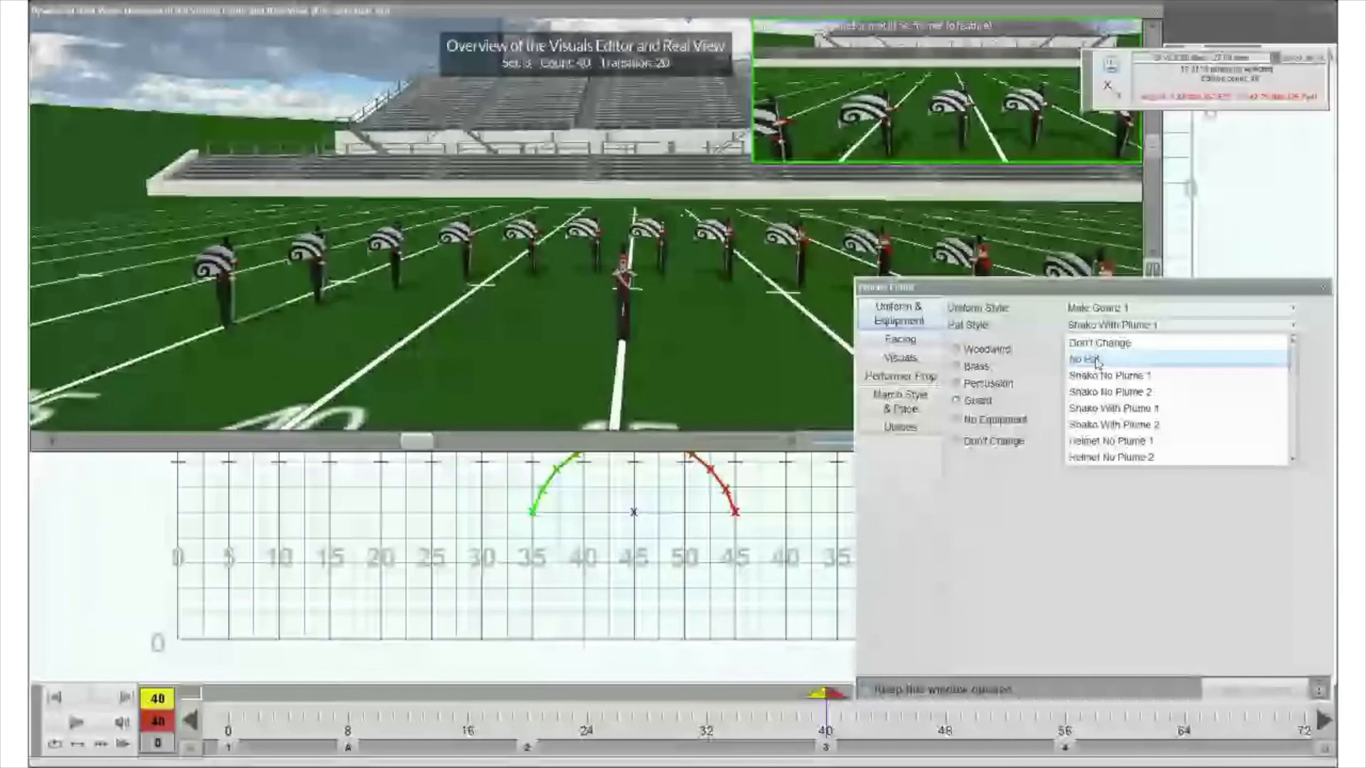
click(1098, 361)
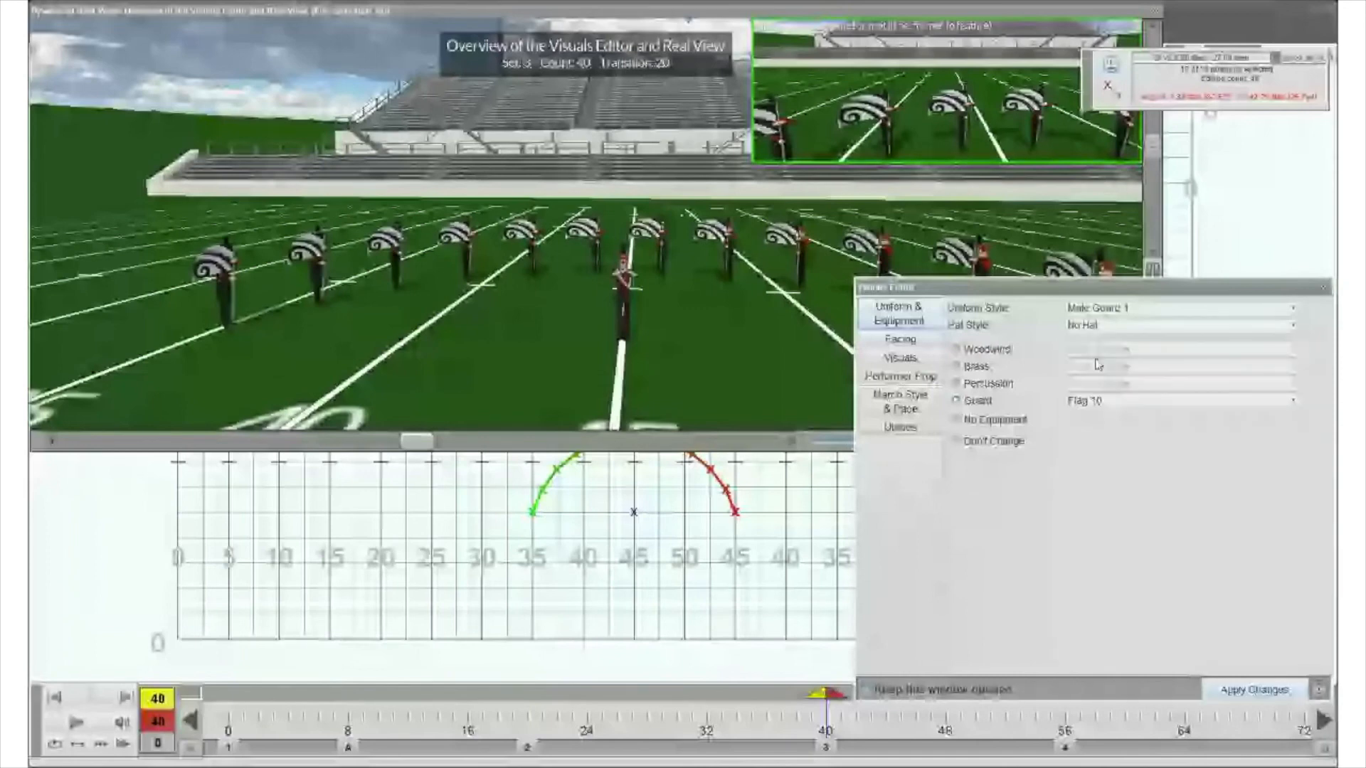
click(1254, 690)
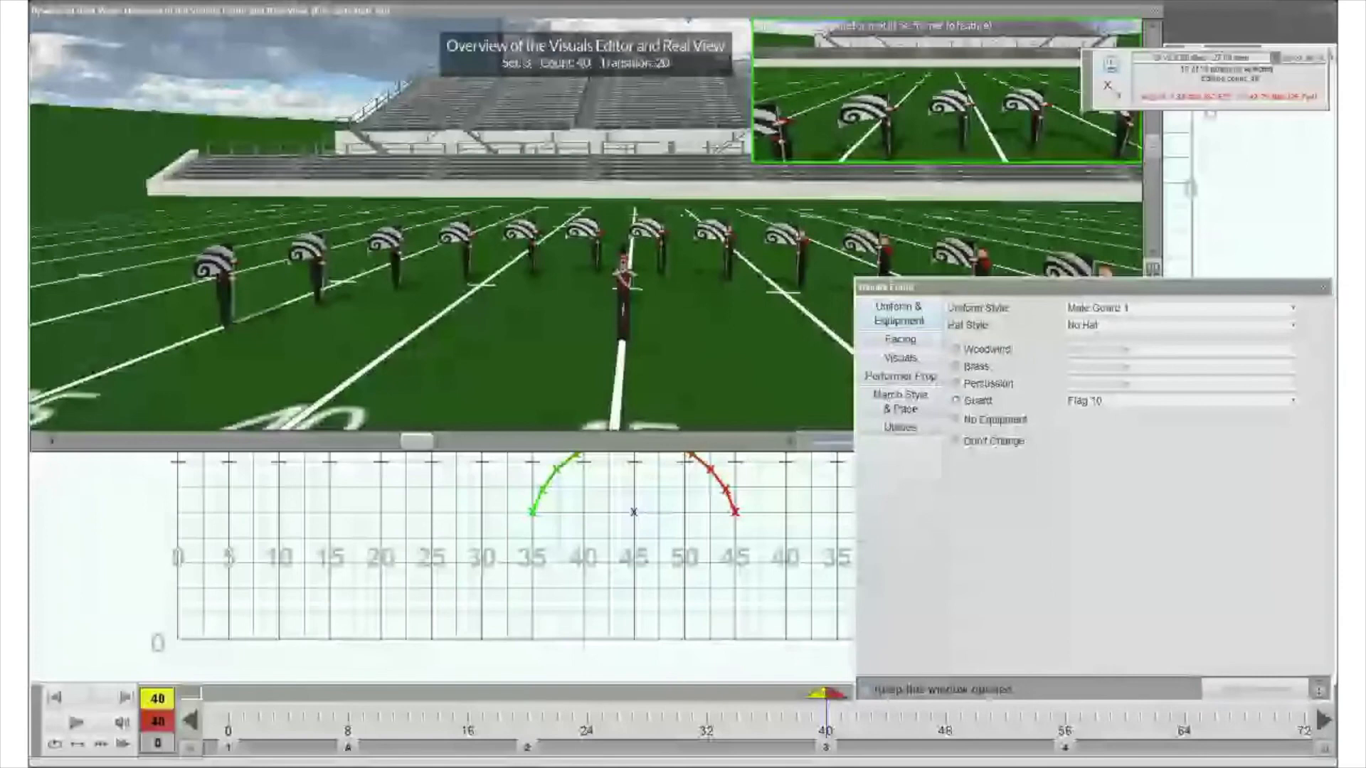
key(Right)
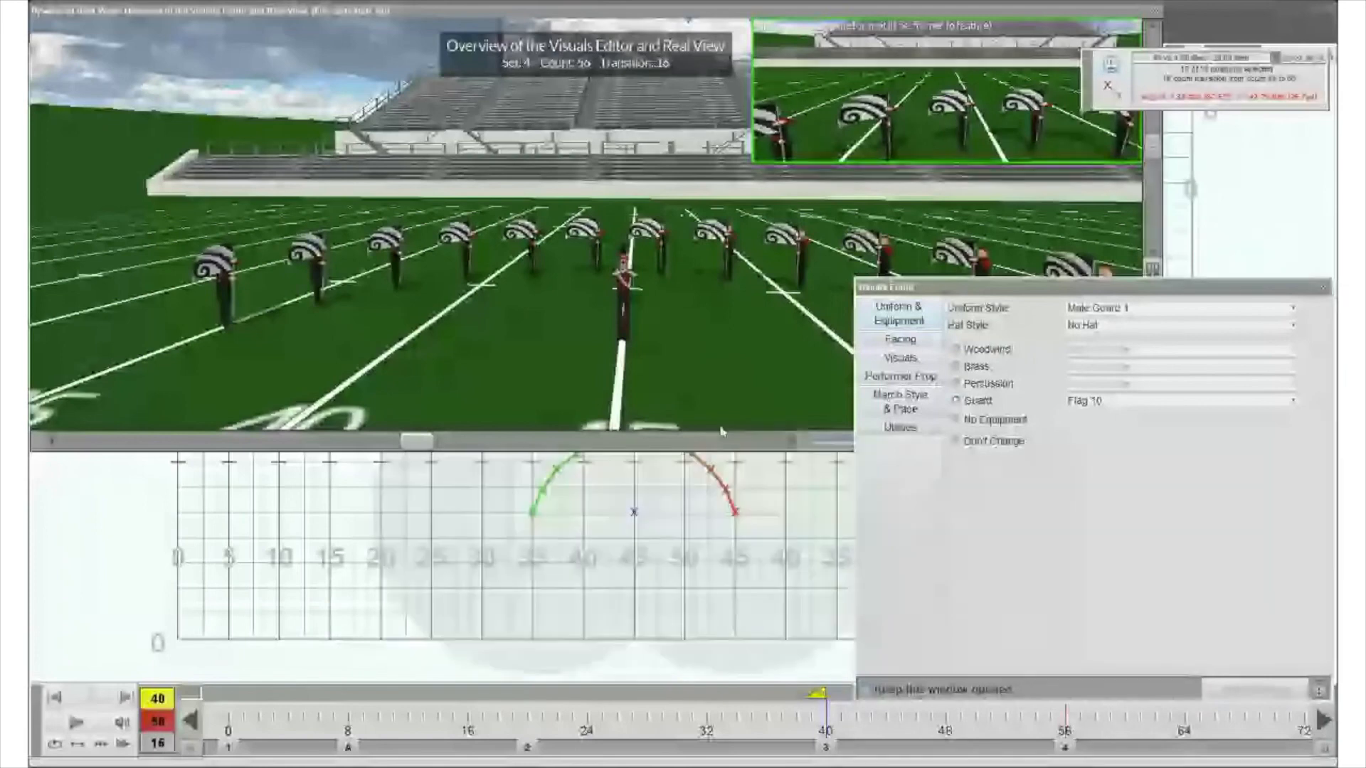
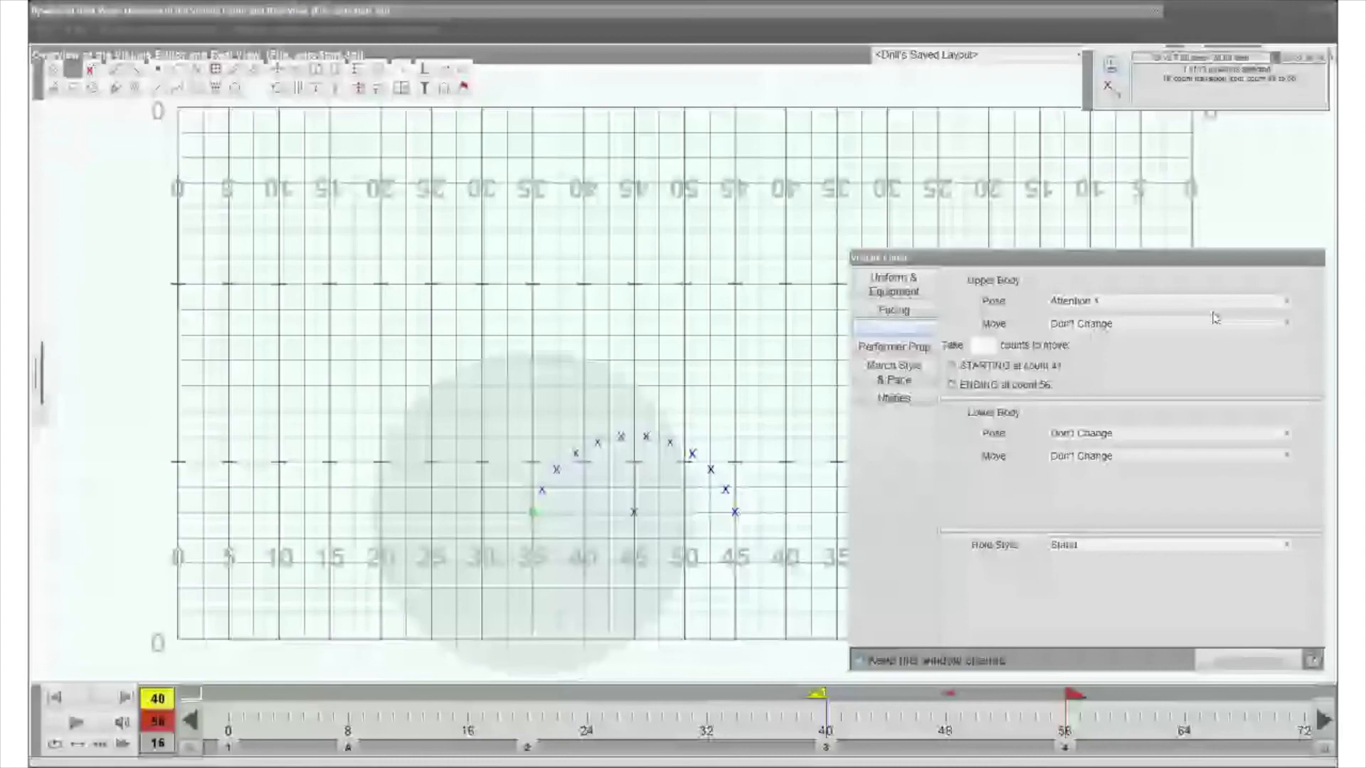
- Examine the upper body poses offered for the arc performer on the 35-yard line alone and together with the center performer, and clear the selection
click(1108, 303)
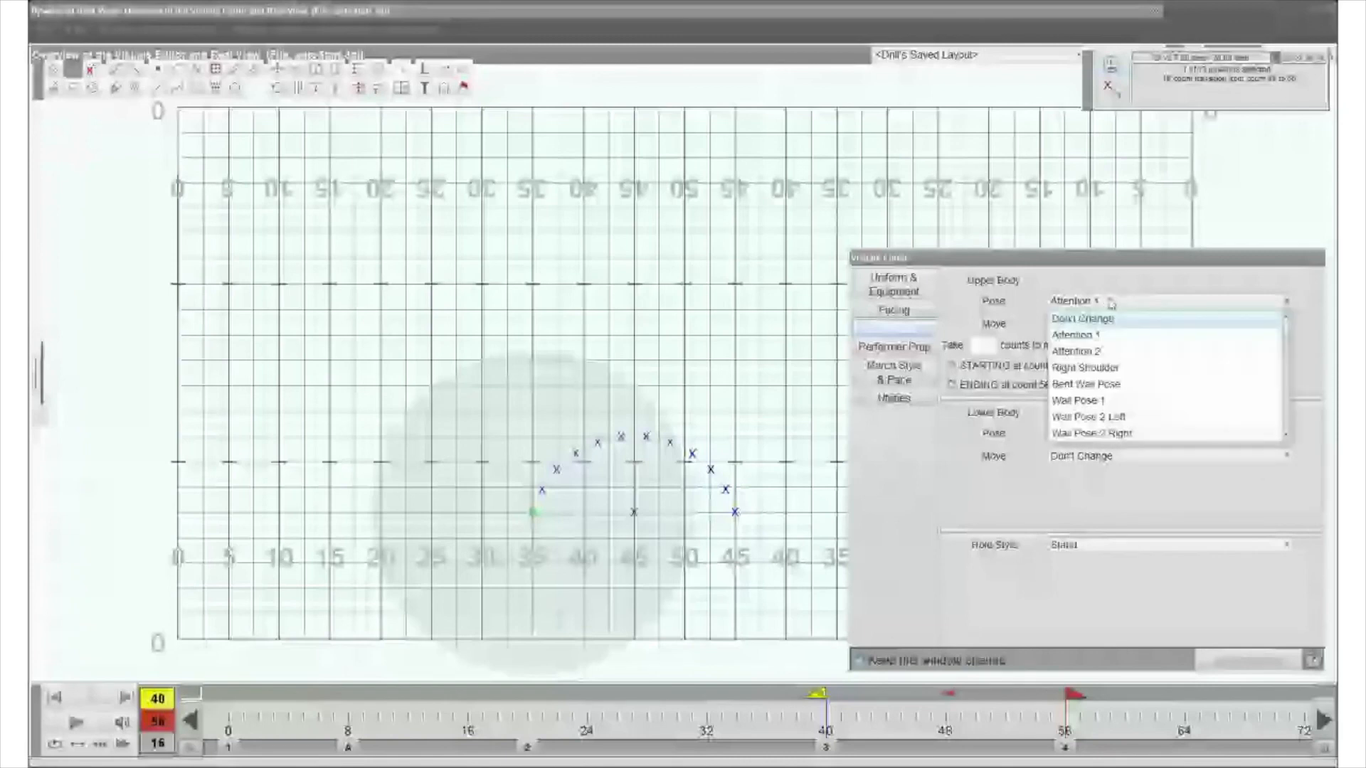
click(1111, 304)
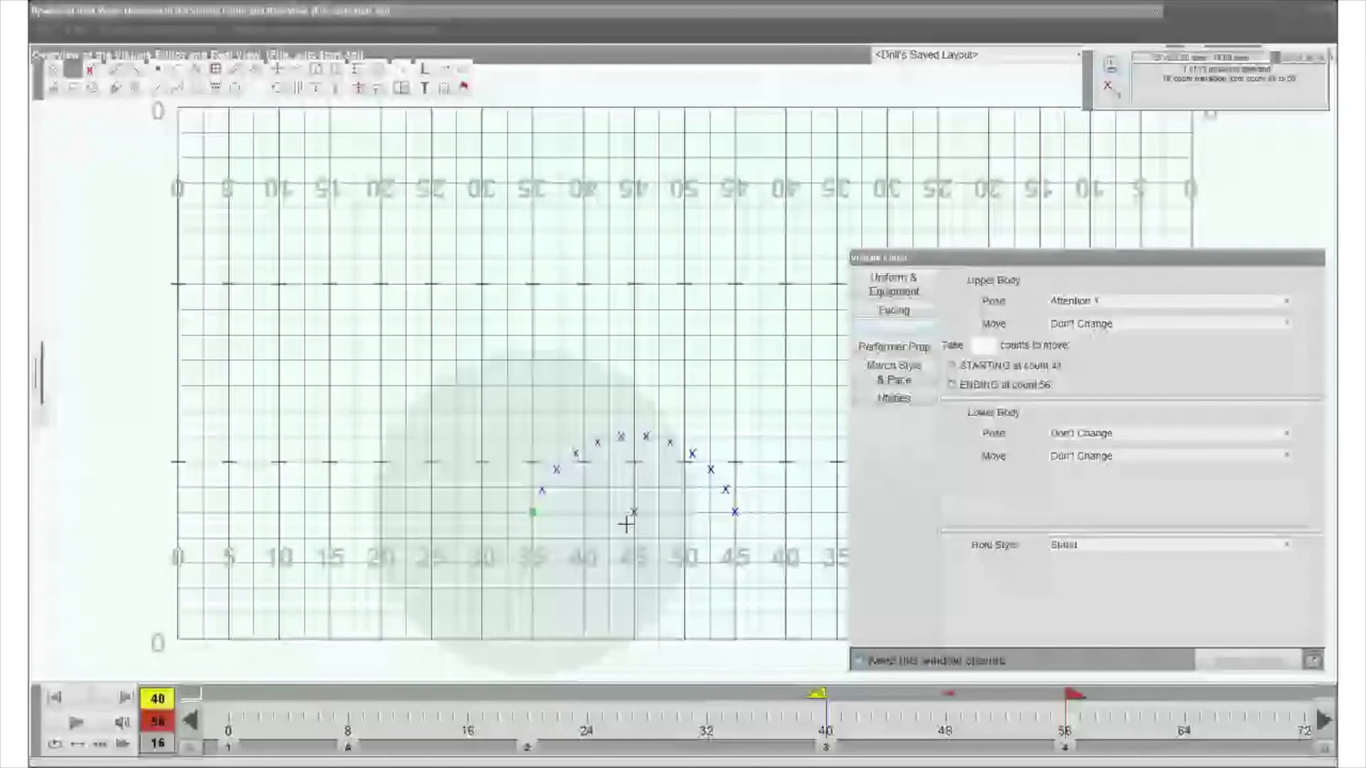
click(1110, 301)
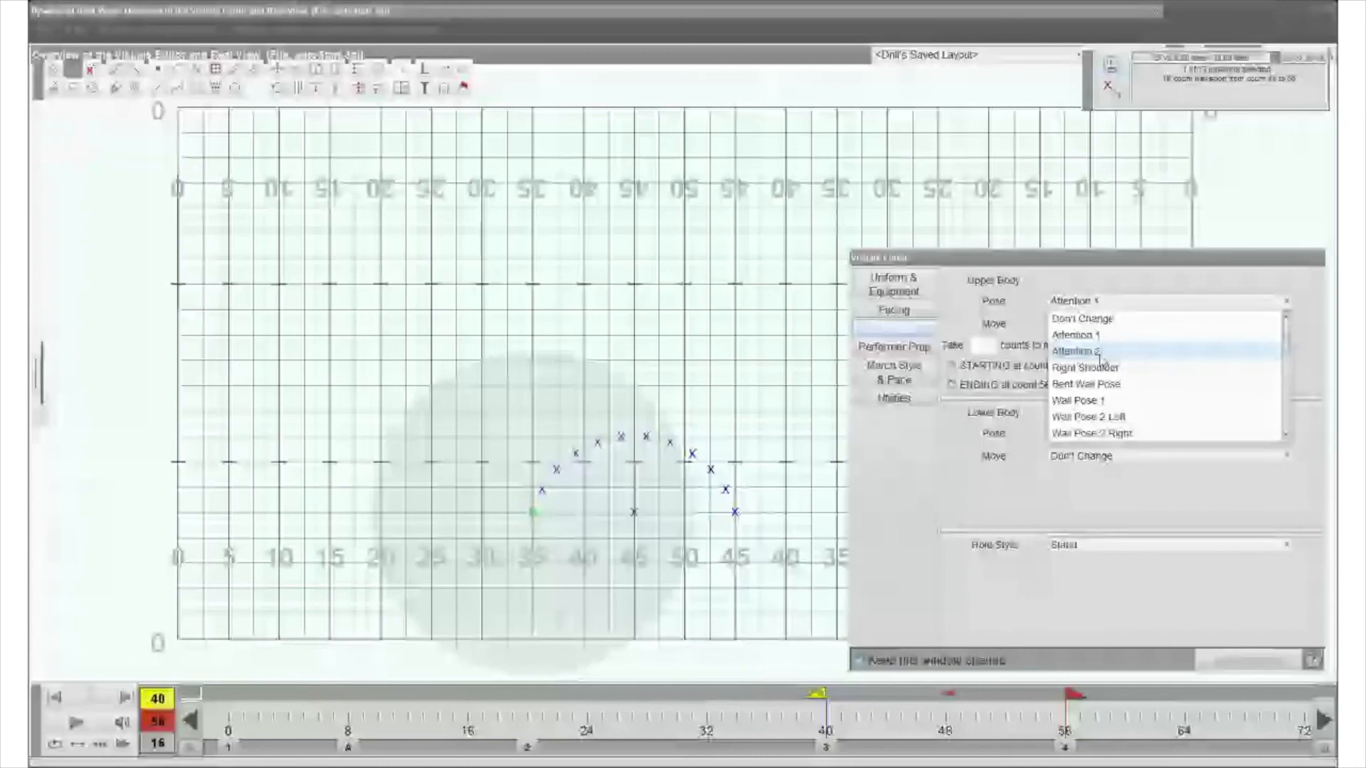
click(532, 513)
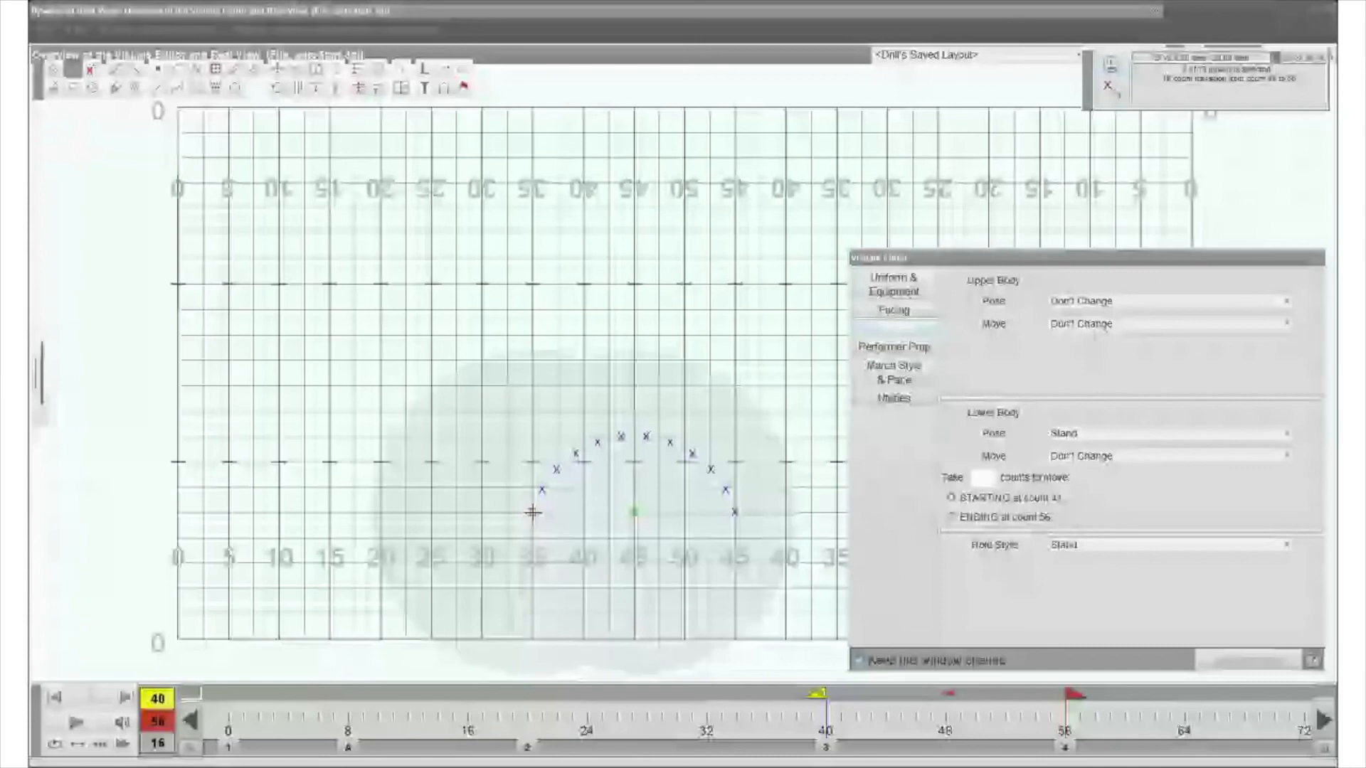
click(1095, 324)
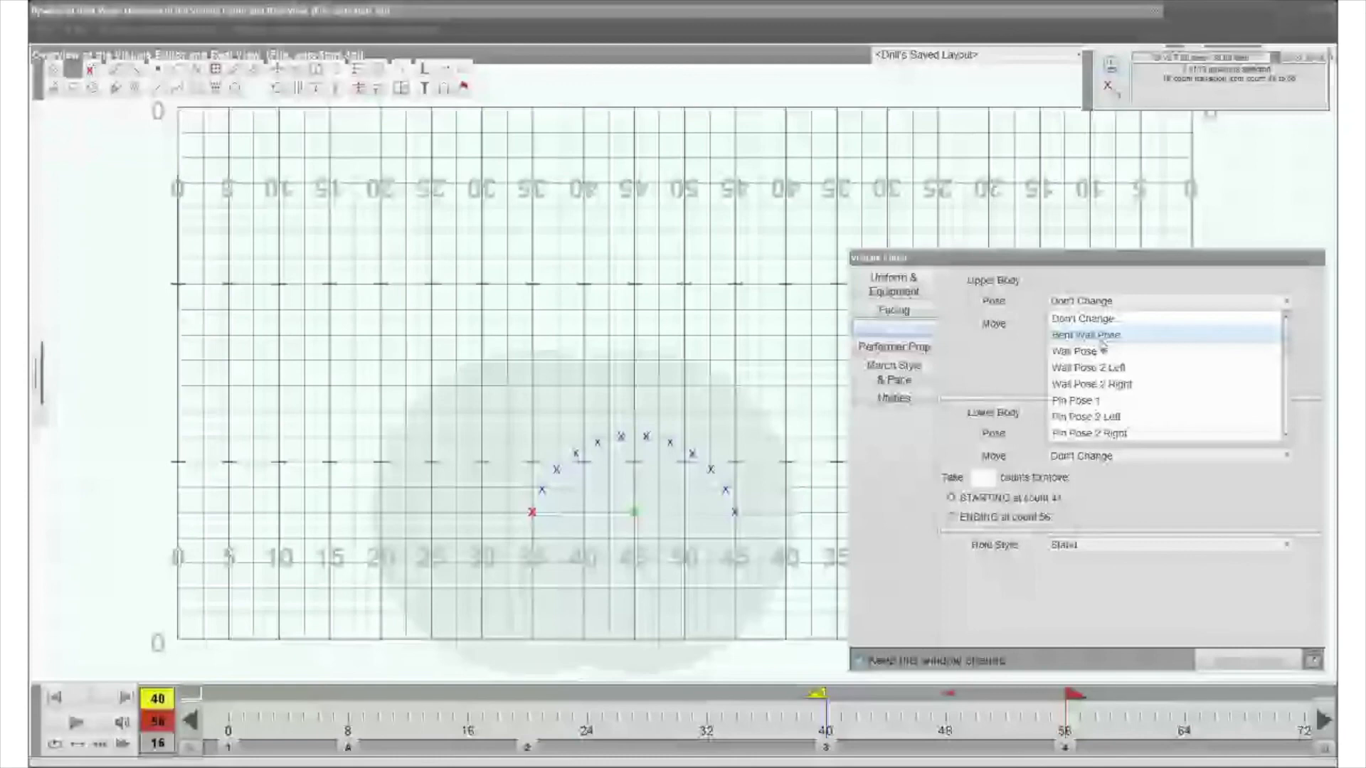
scroll(1138, 369, down, 4)
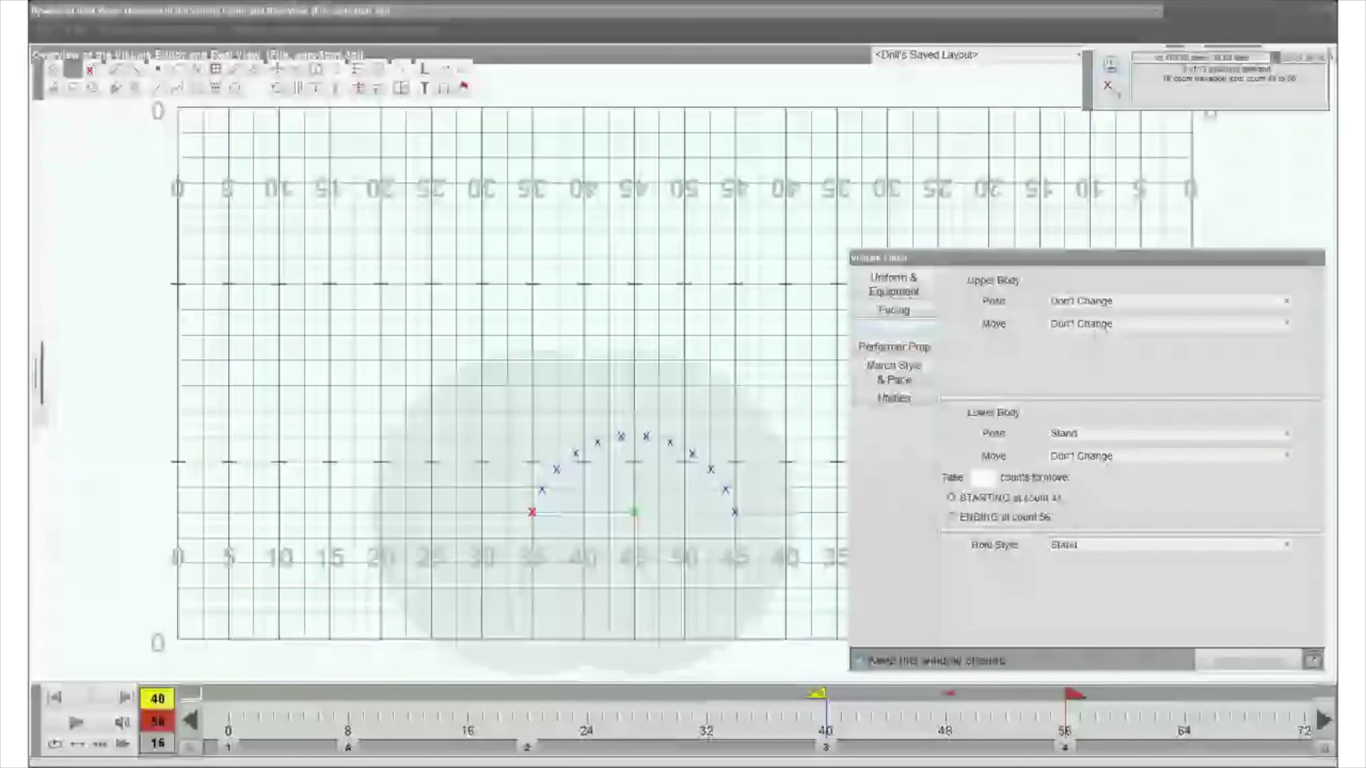
click(60, 158)
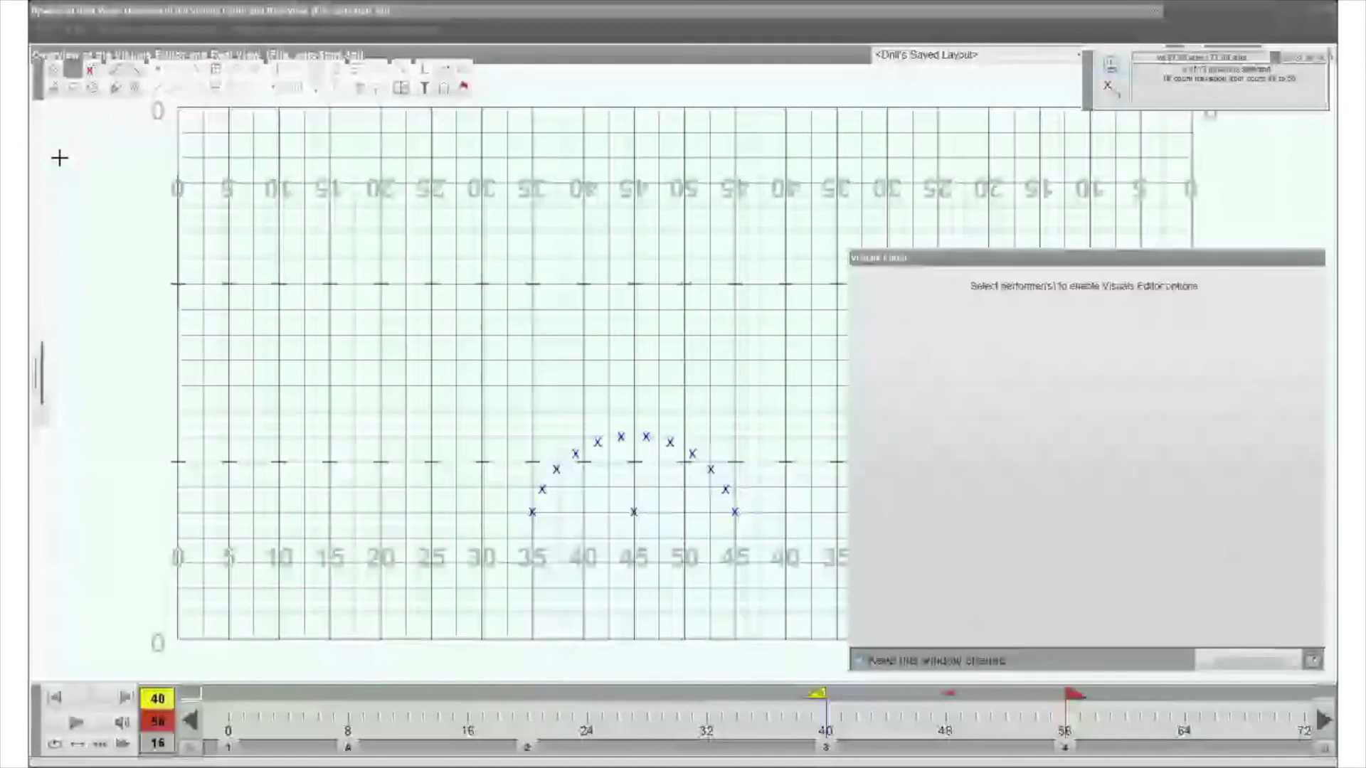
- Select the arc performer on the 35-yard line and apply a Figure 8 upper body move taking 4 counts, from count 40 to 44
click(532, 512)
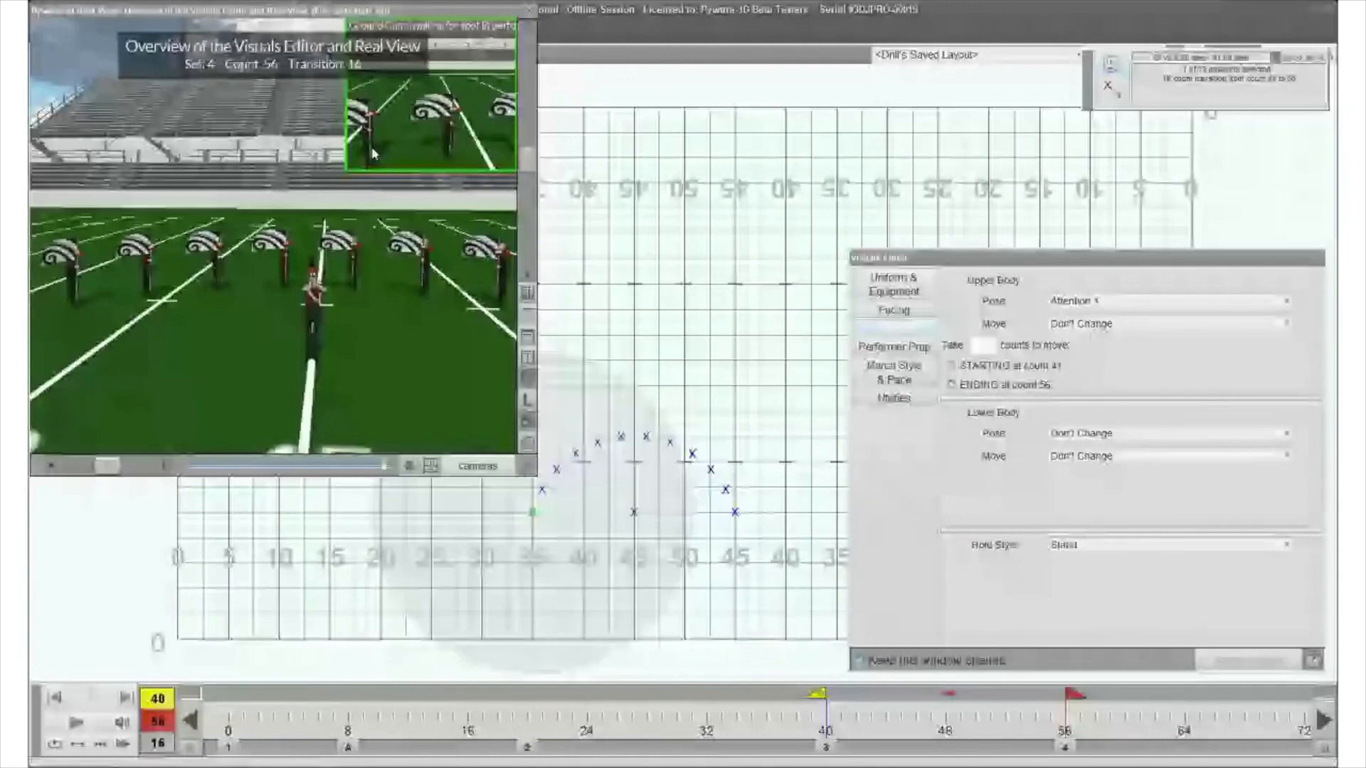
click(1096, 301)
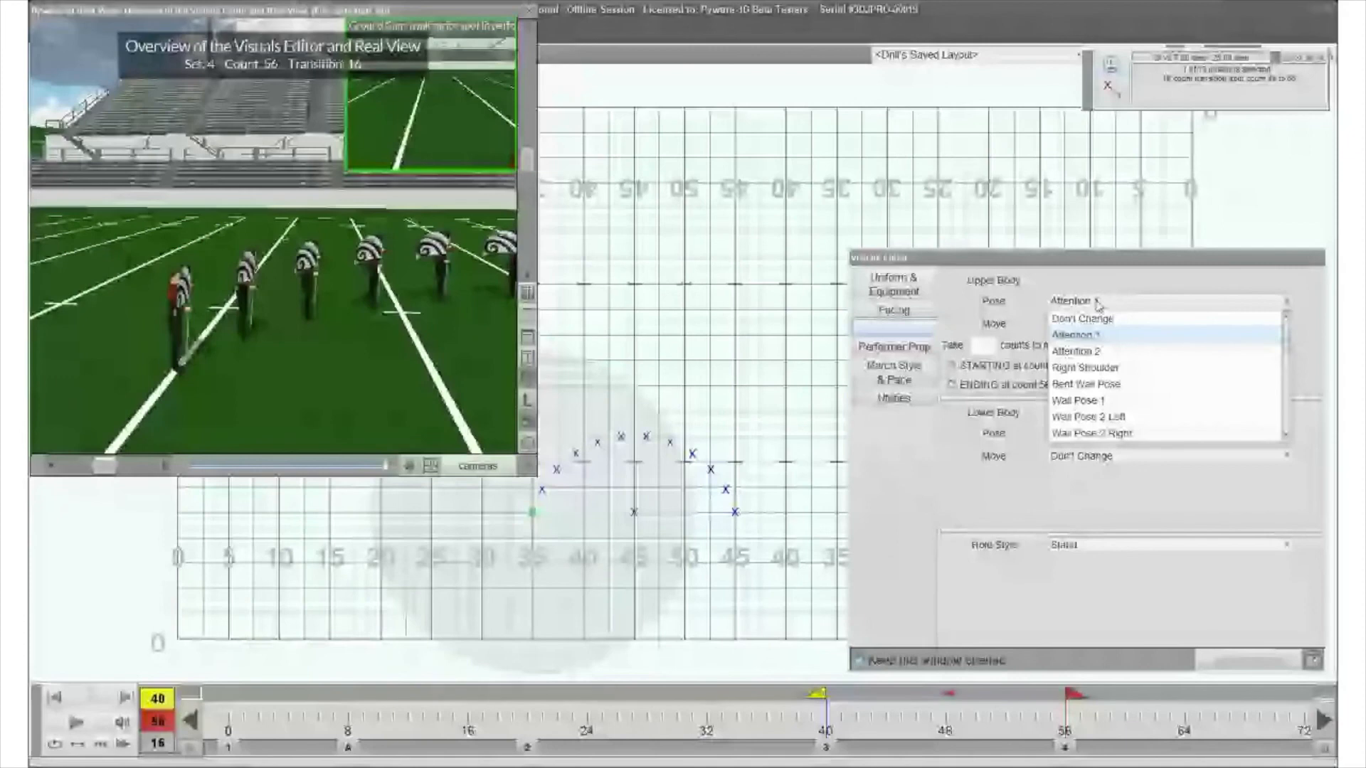
click(1092, 324)
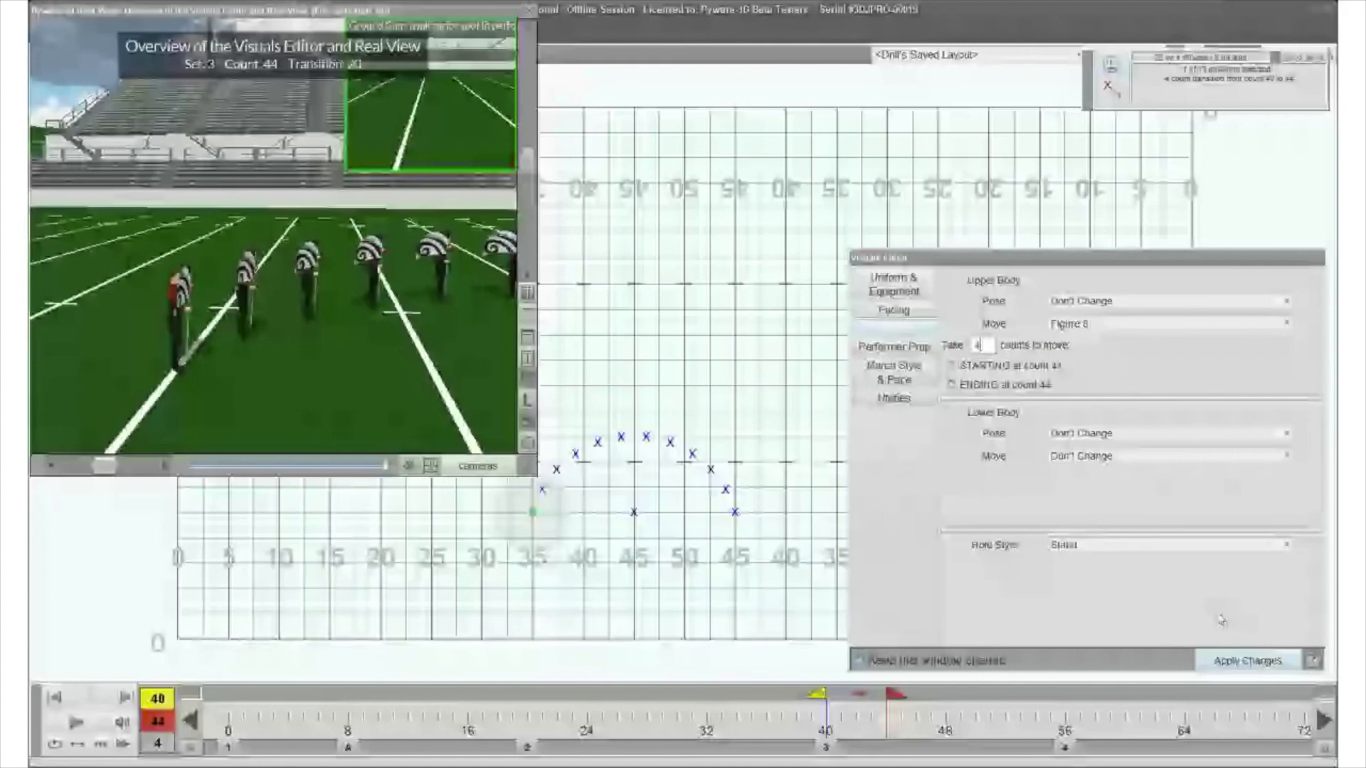
click(1241, 667)
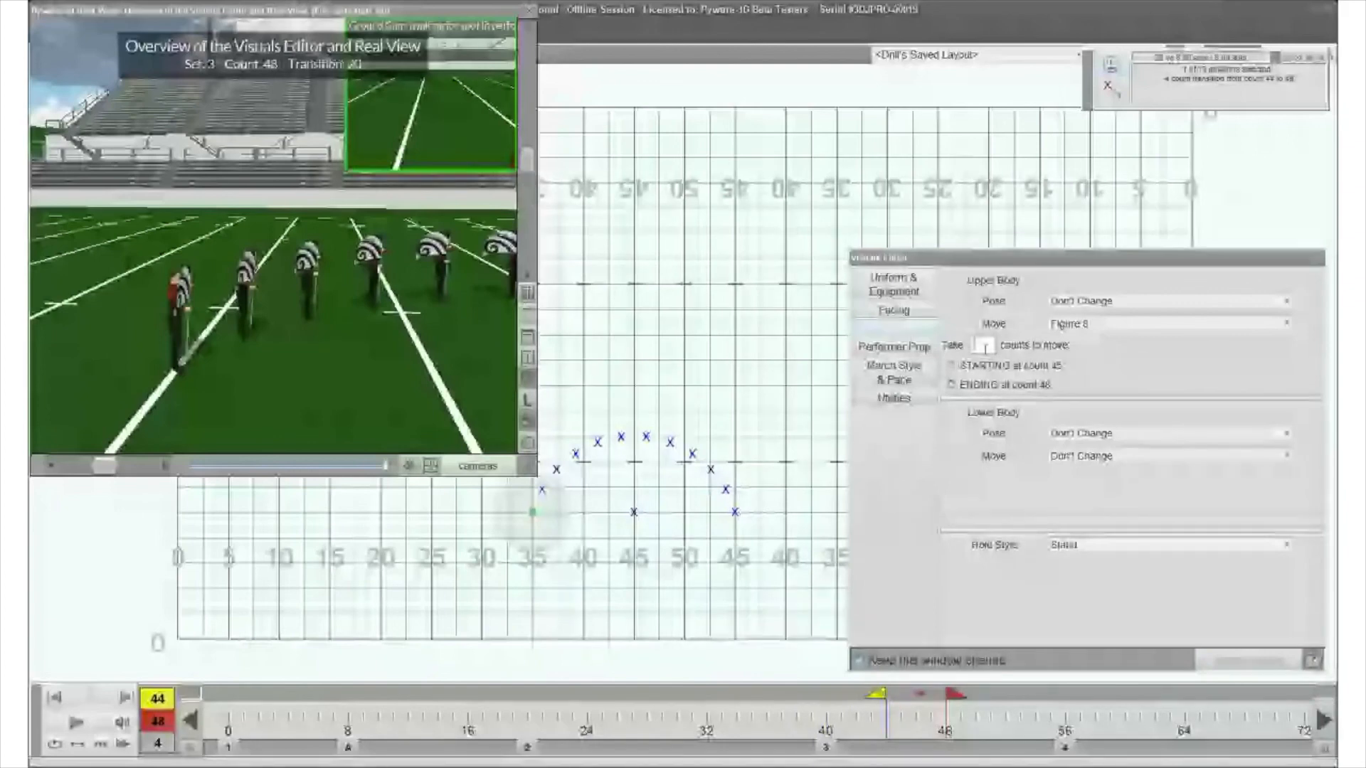
- Apply a 4-count toss move between counts 48 and 52 and a 4-count Right Shoulder pose between counts 52 and 56
click(988, 715)
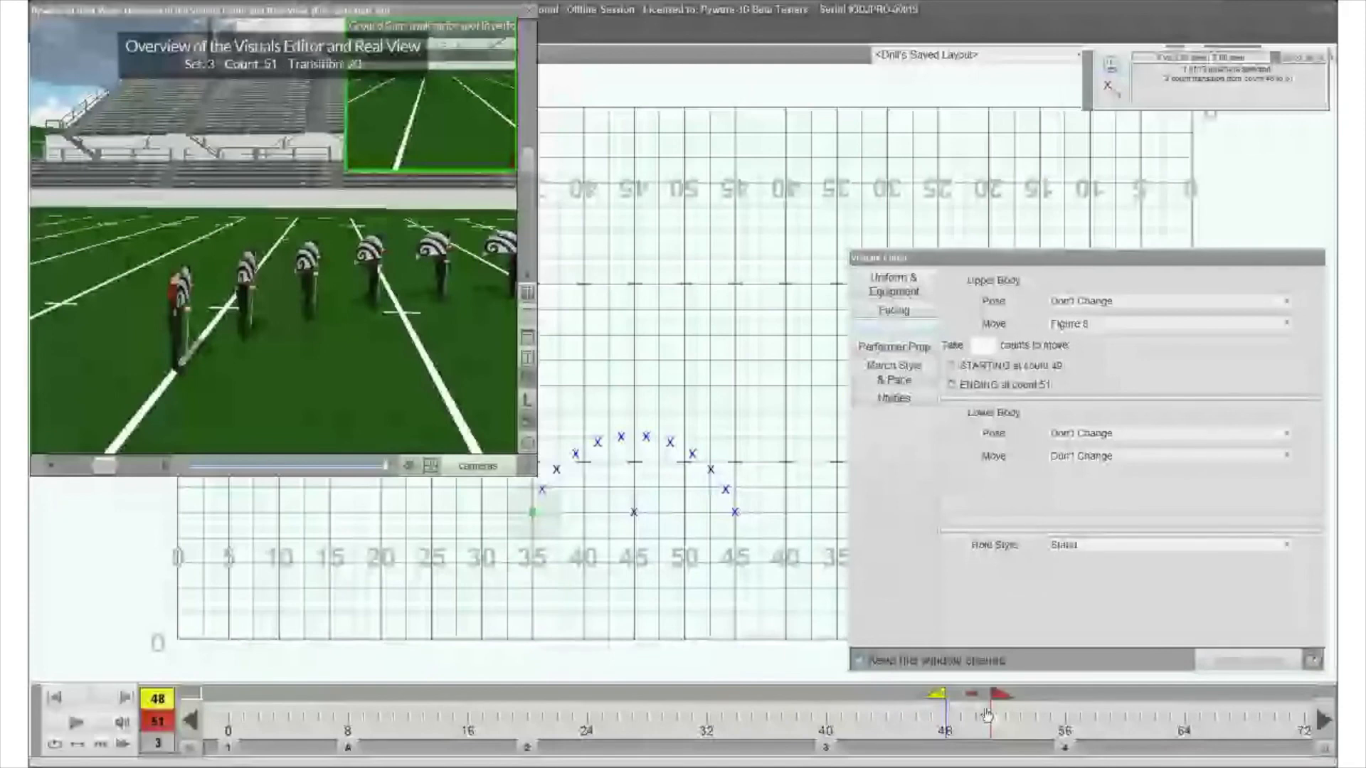
drag(987, 715, 1000, 715)
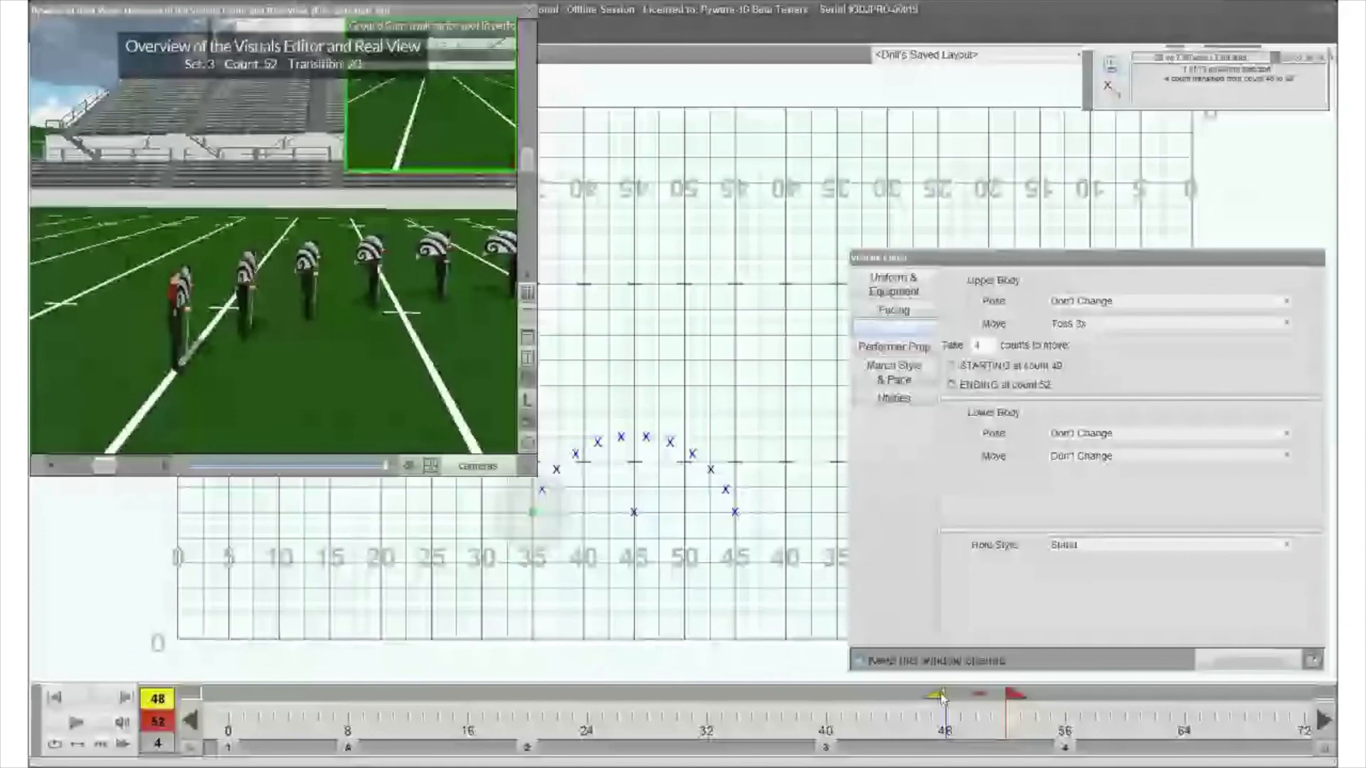
click(1160, 301)
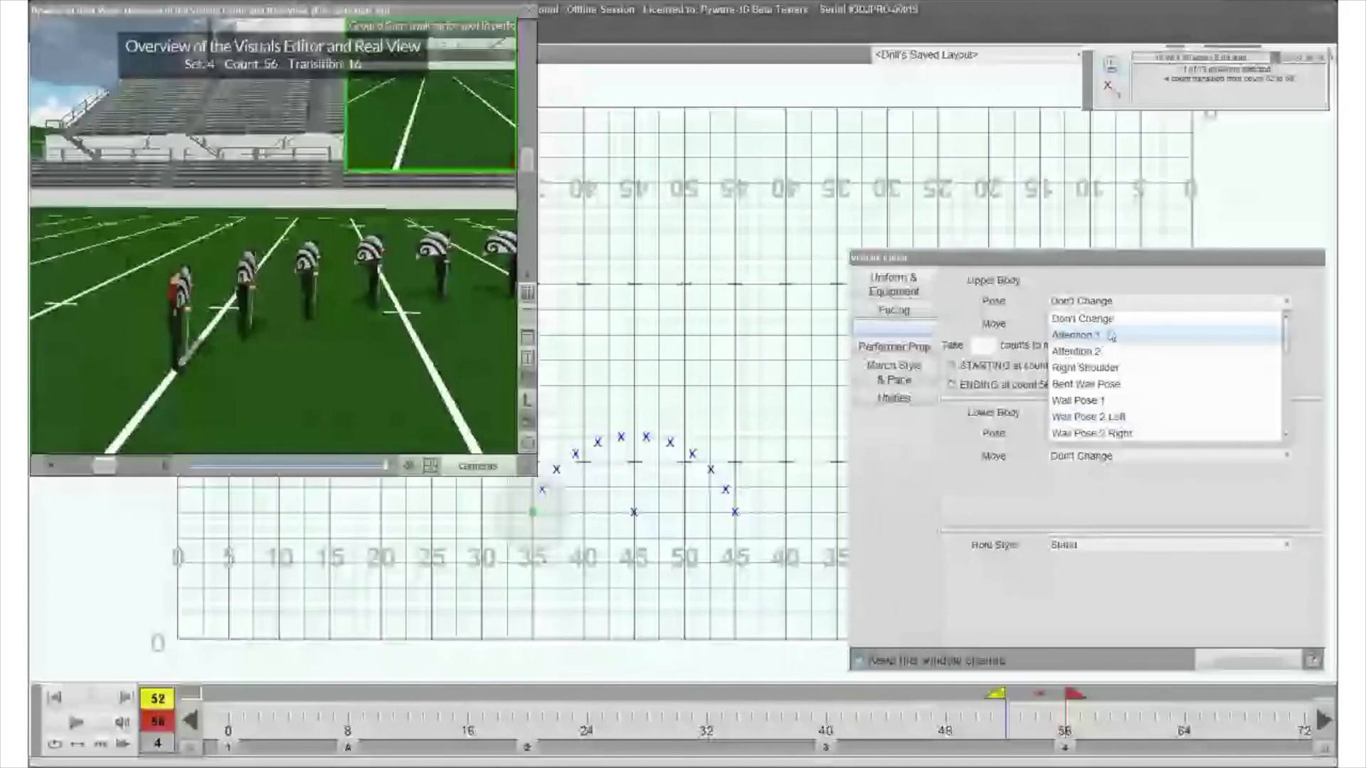
click(1084, 368)
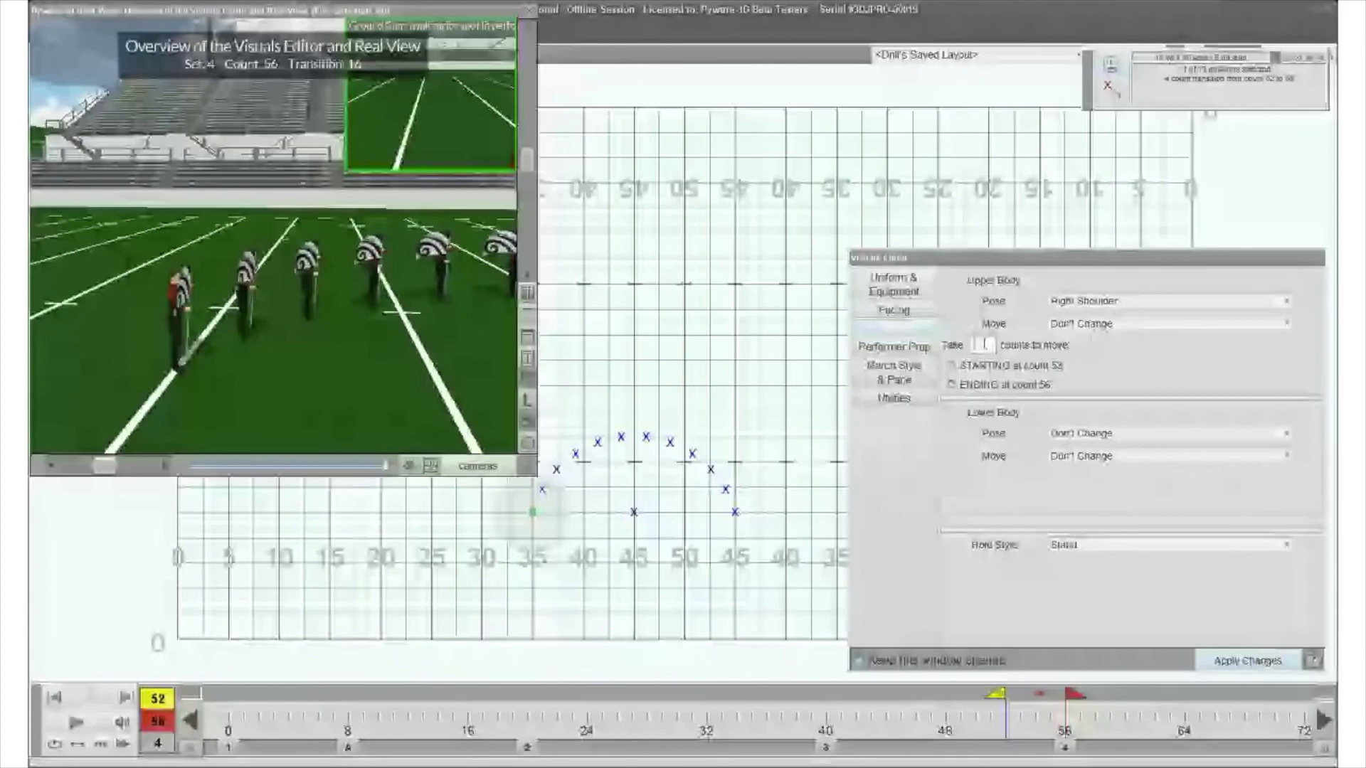
text(4)
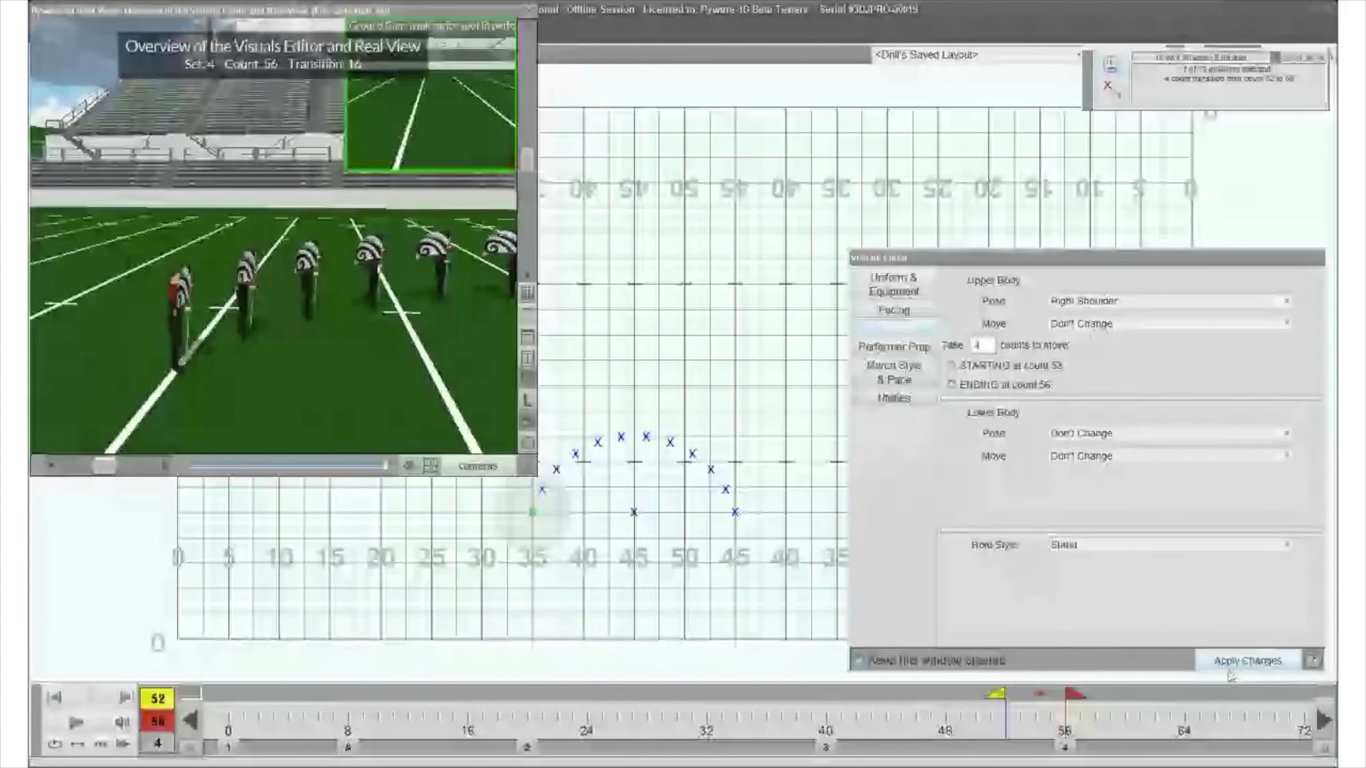
click(1230, 672)
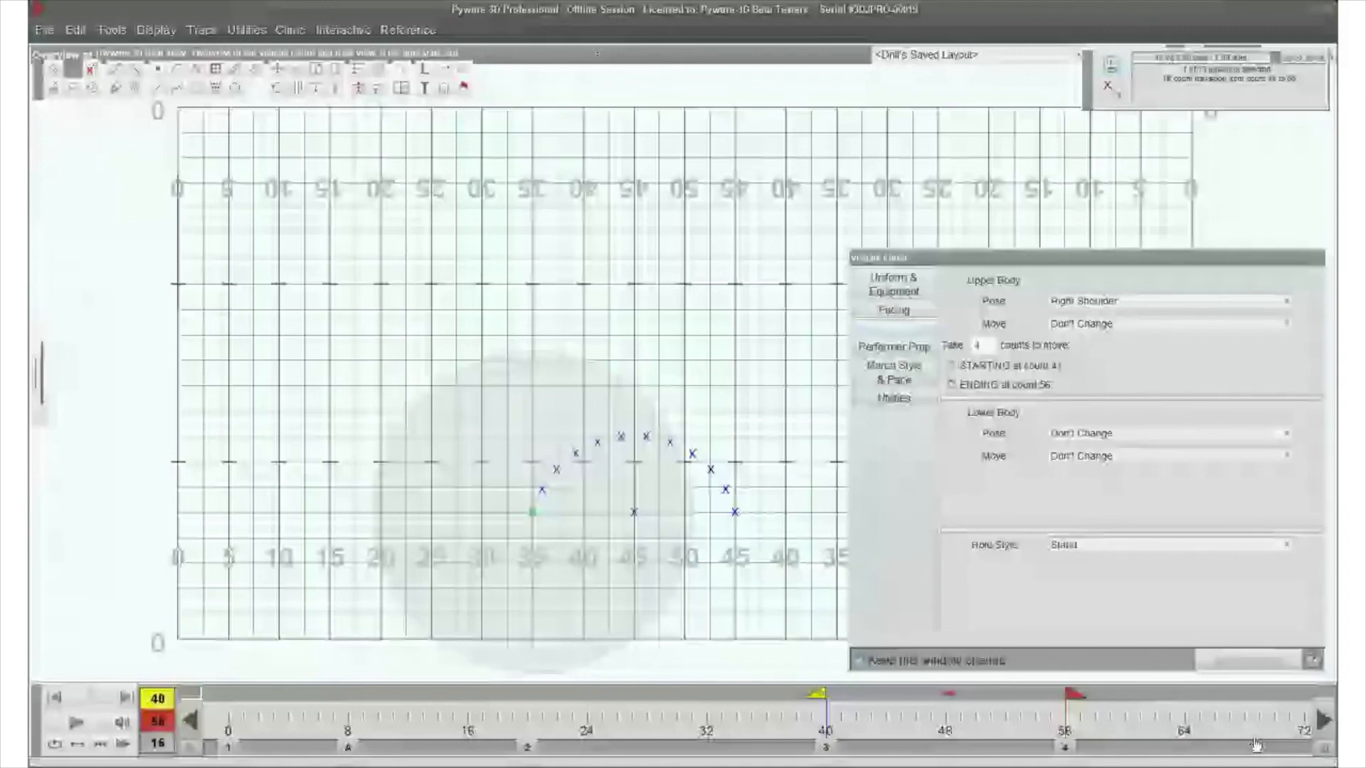
- Place set 4 at count 76, select the arc, and play the rippled flag visuals in Real View
drag(1256, 745, 1167, 744)
click(1166, 730)
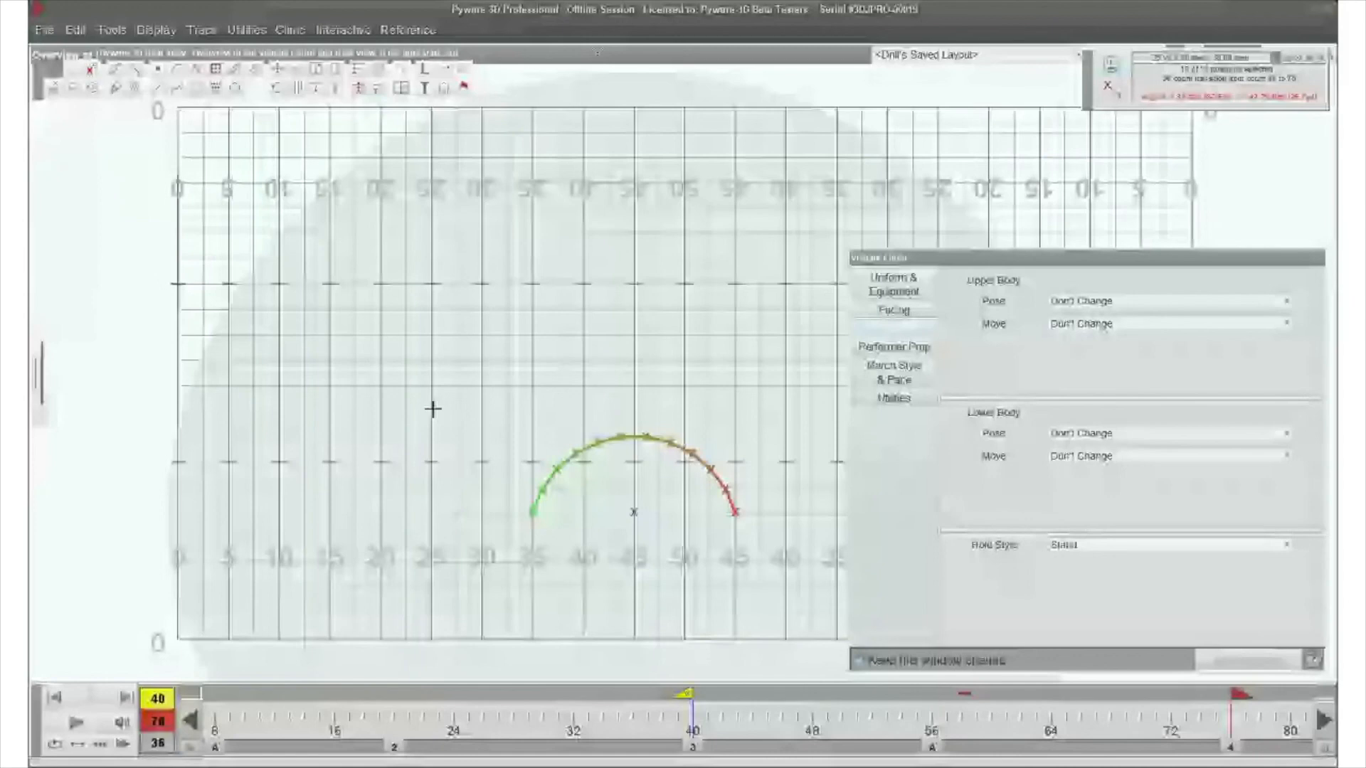
click(132, 249)
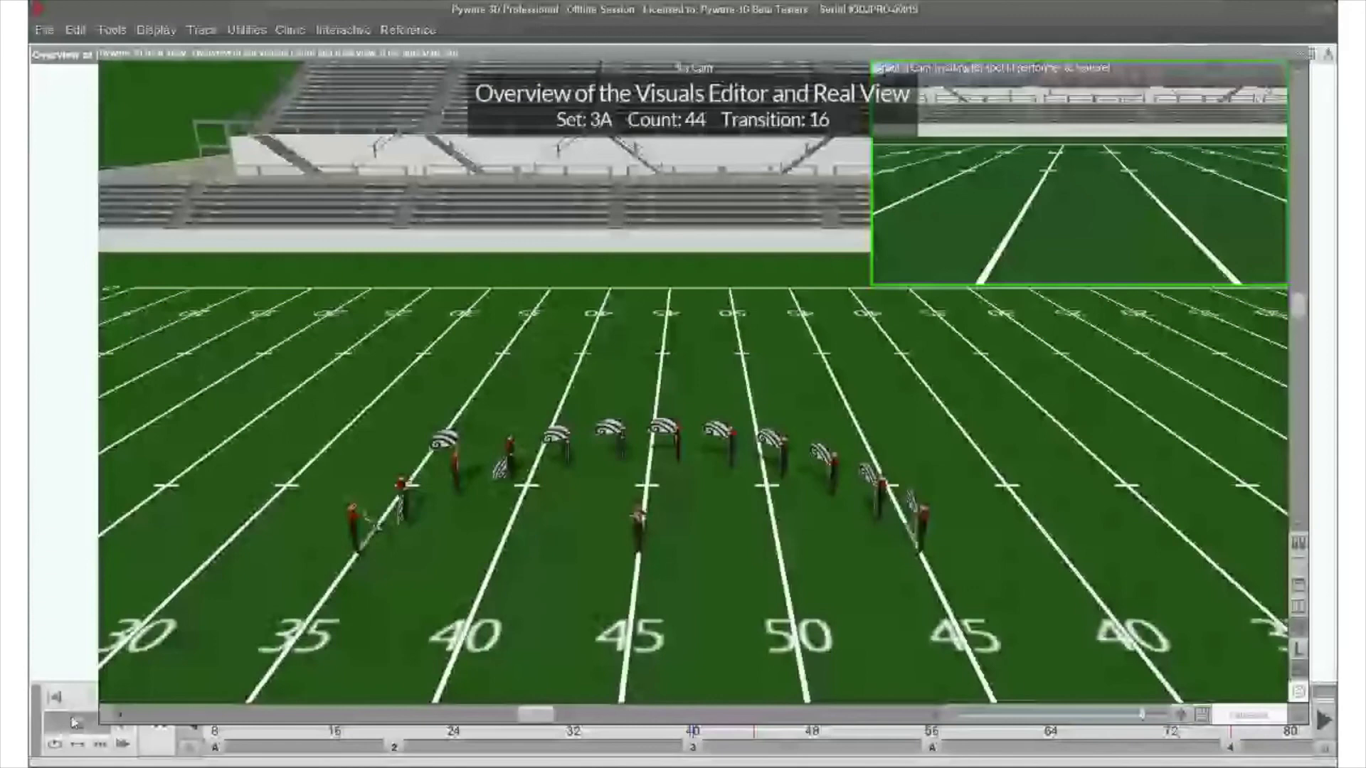
click(75, 724)
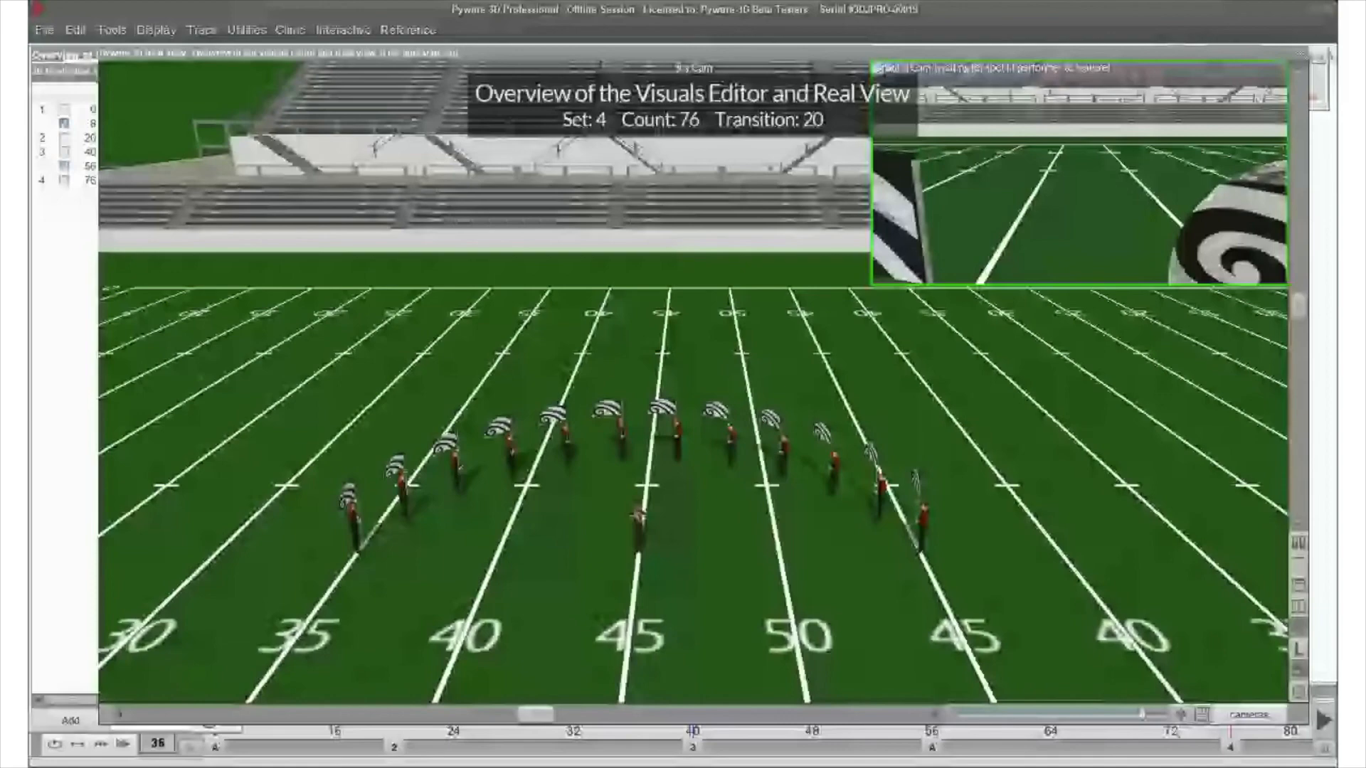
- Shrink the Real View window, and apply a Right Shoulder pose to the arc taking 0 counts, starting at count 41
drag(1307, 723, 931, 430)
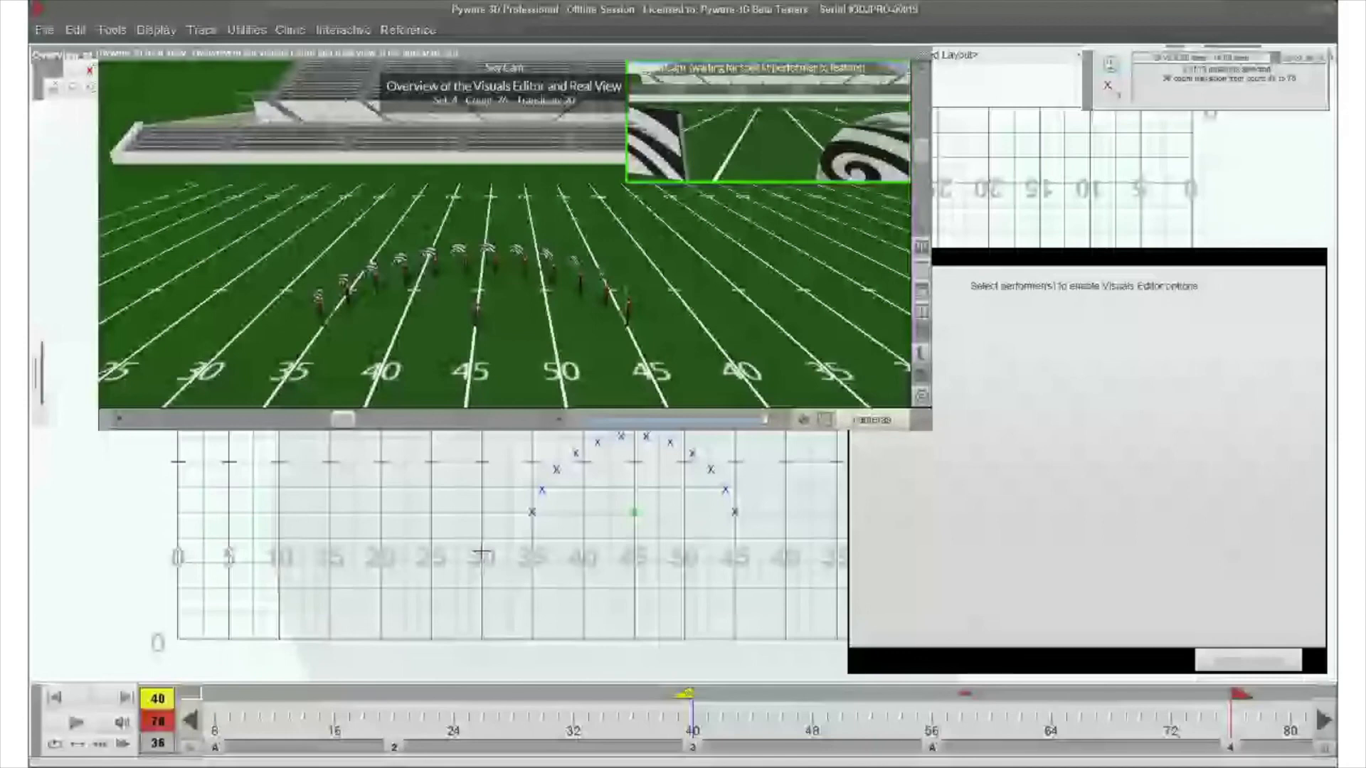
click(532, 512)
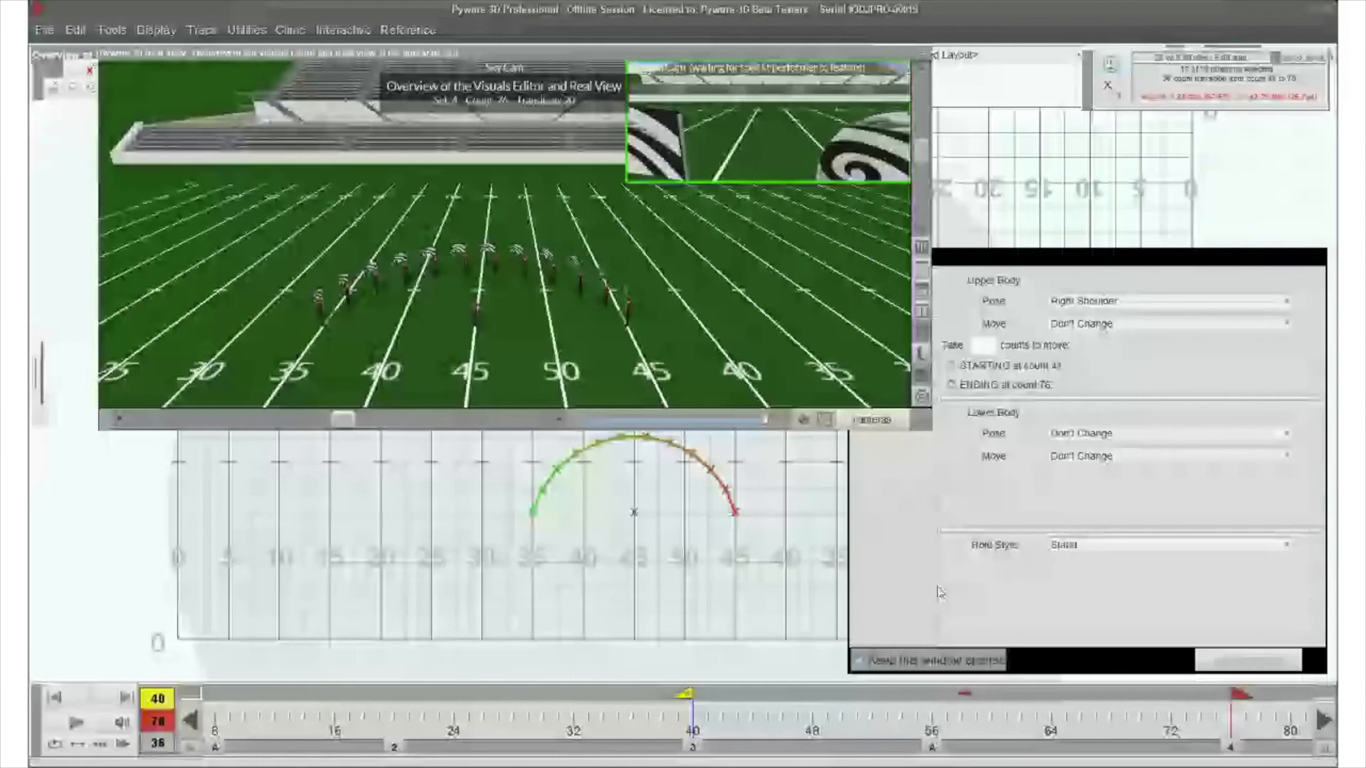
click(1075, 308)
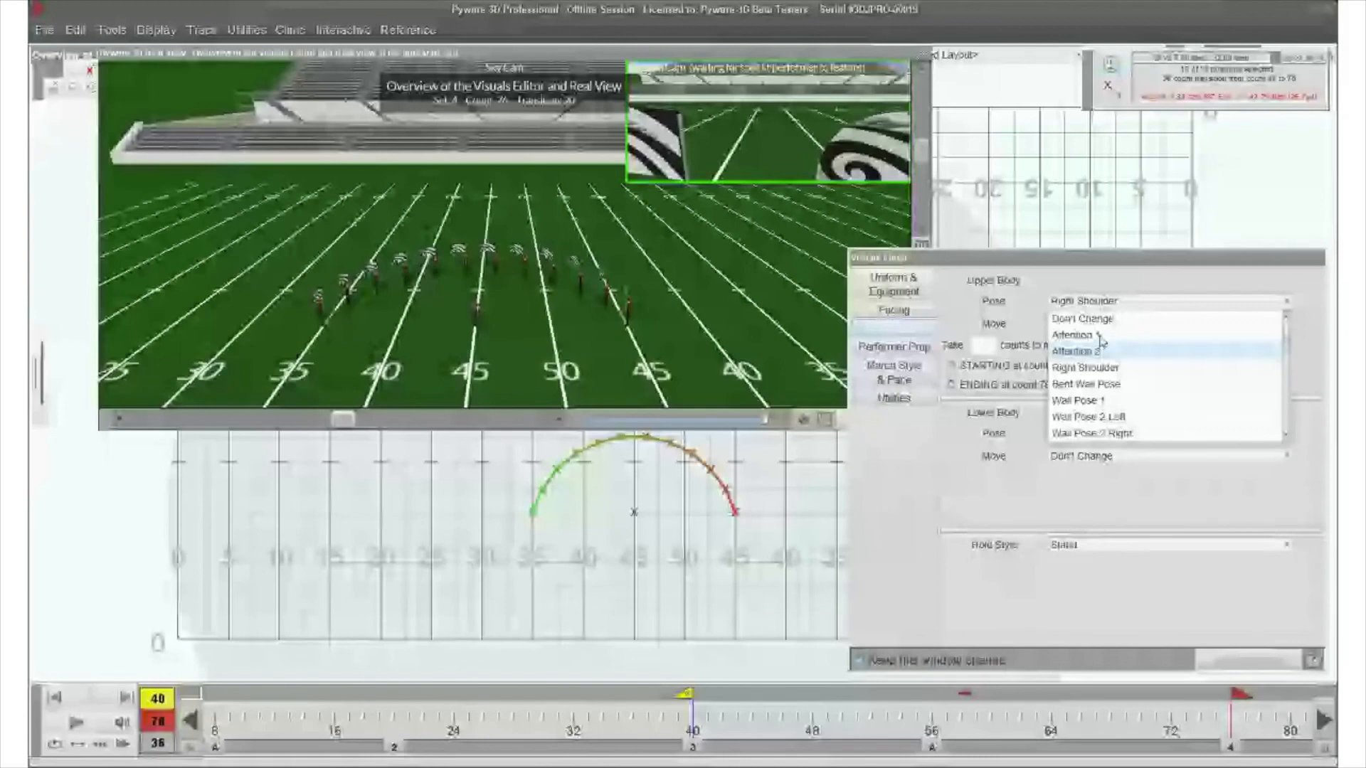
click(1090, 368)
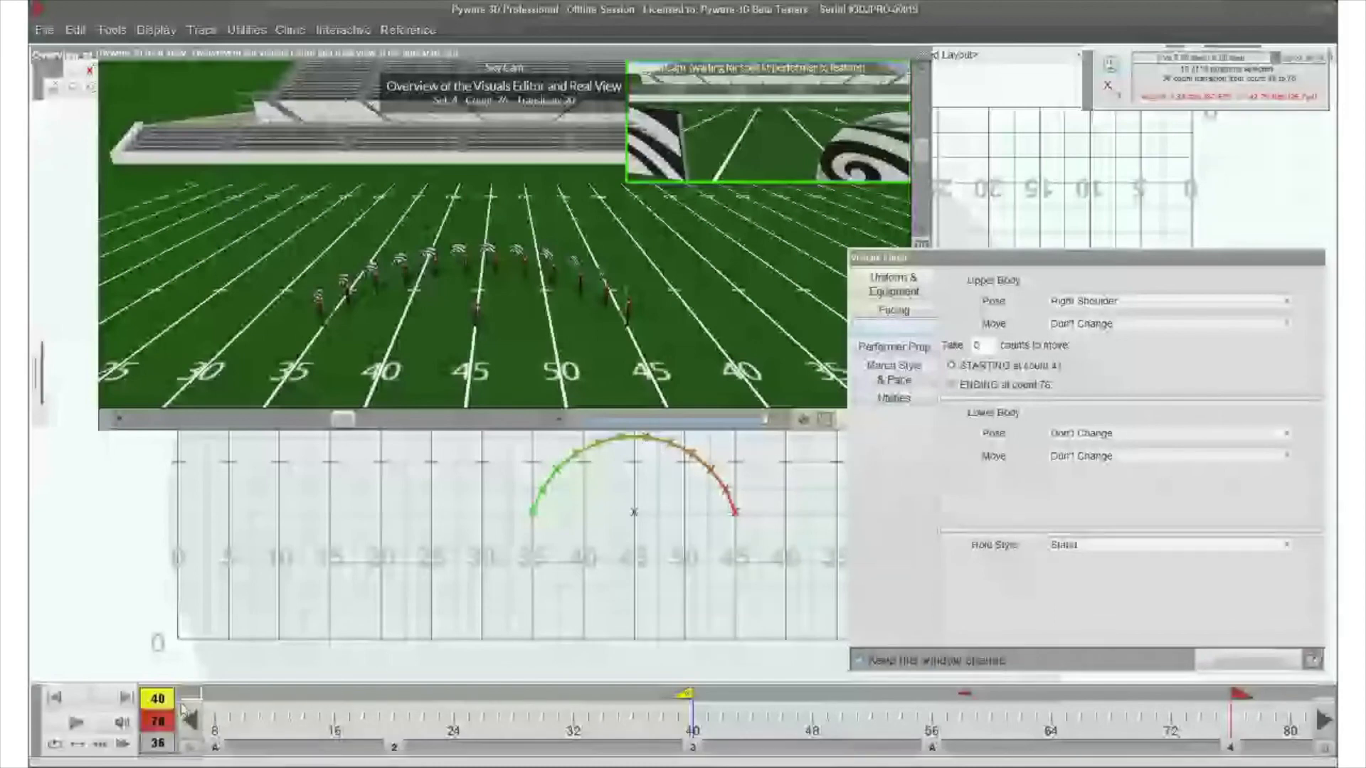
click(77, 723)
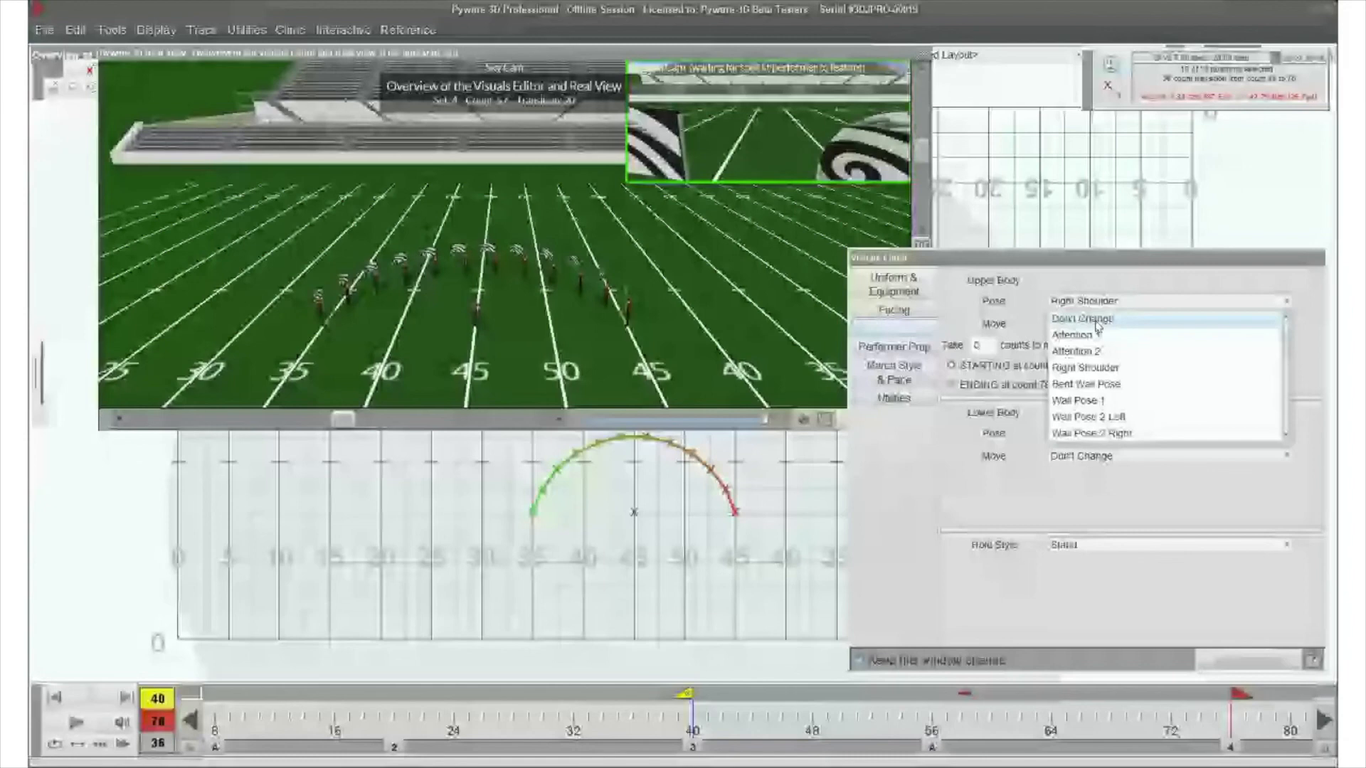
- Set the arc's upper body pose to Don't Change and apply a Grand Plie lower body move taking 16 counts
click(1096, 322)
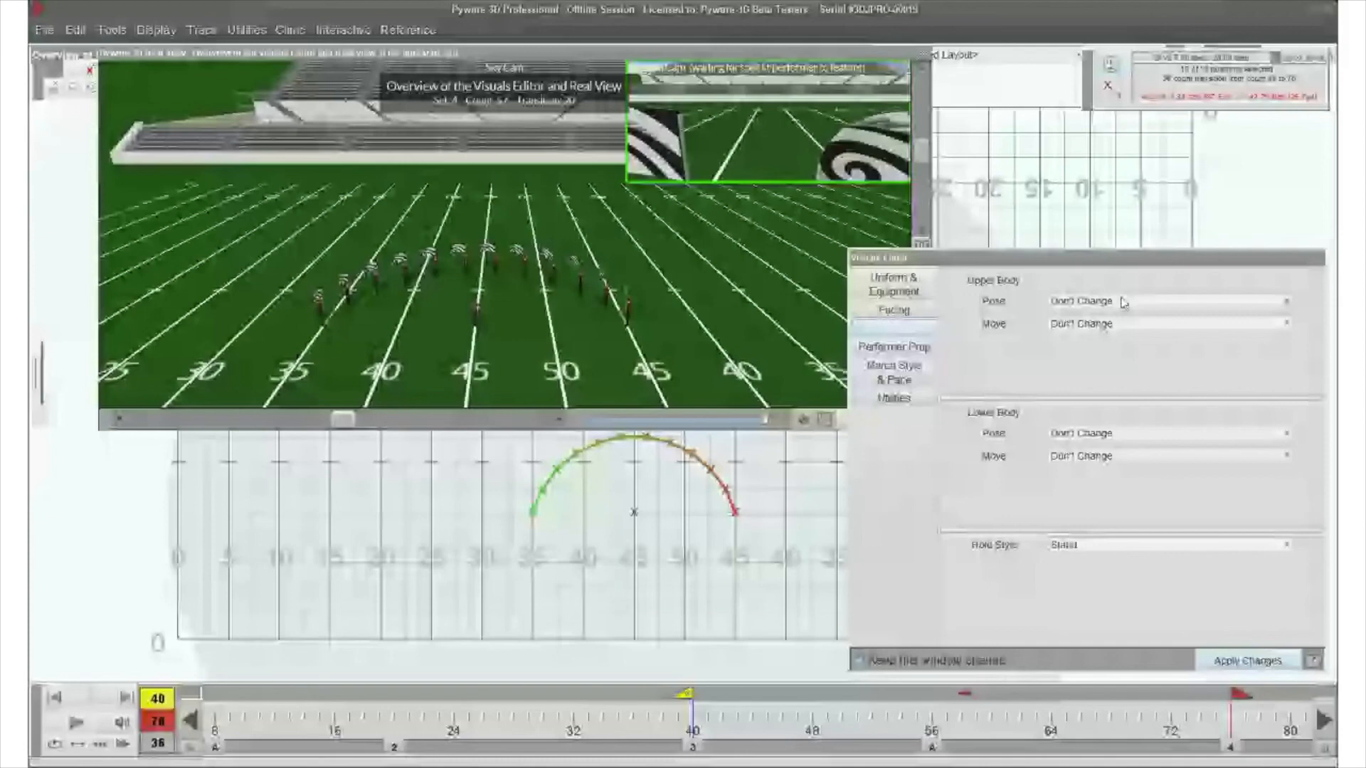
click(1103, 455)
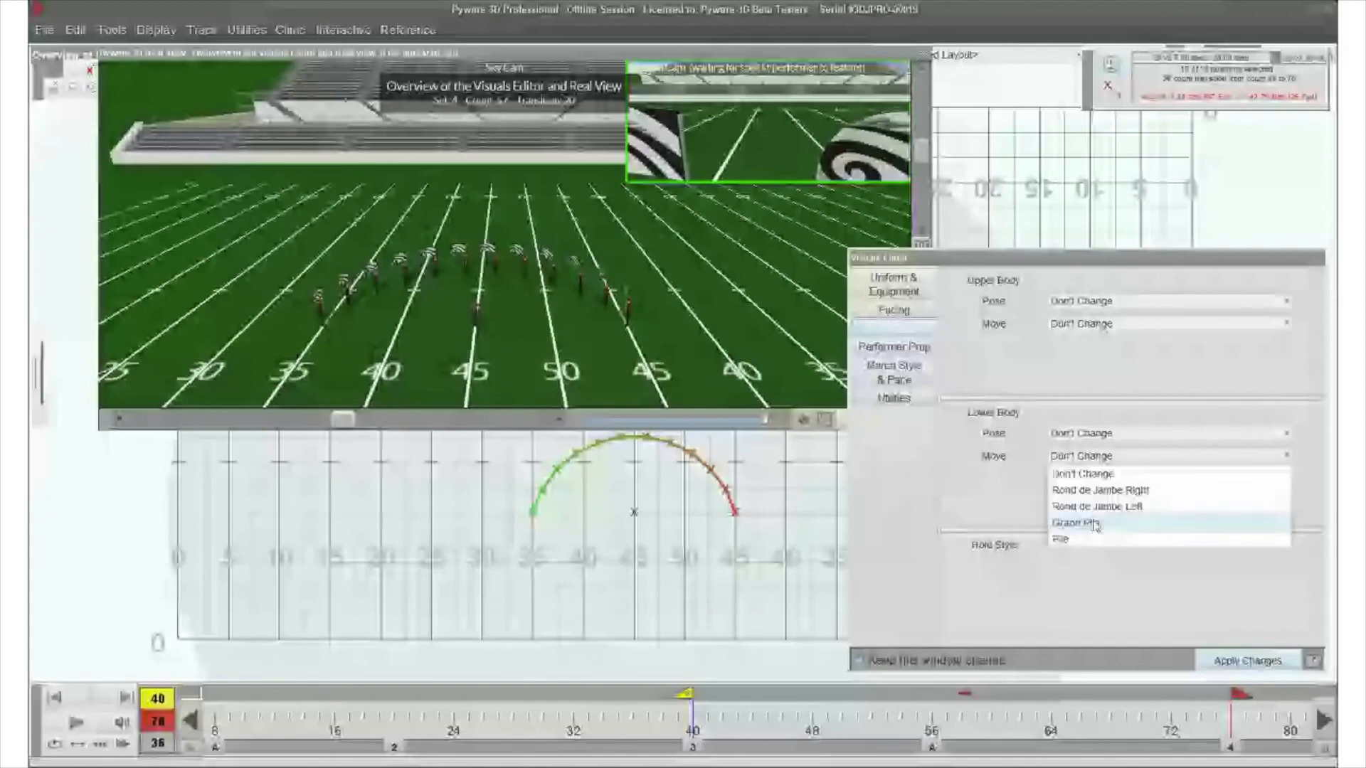
click(1096, 524)
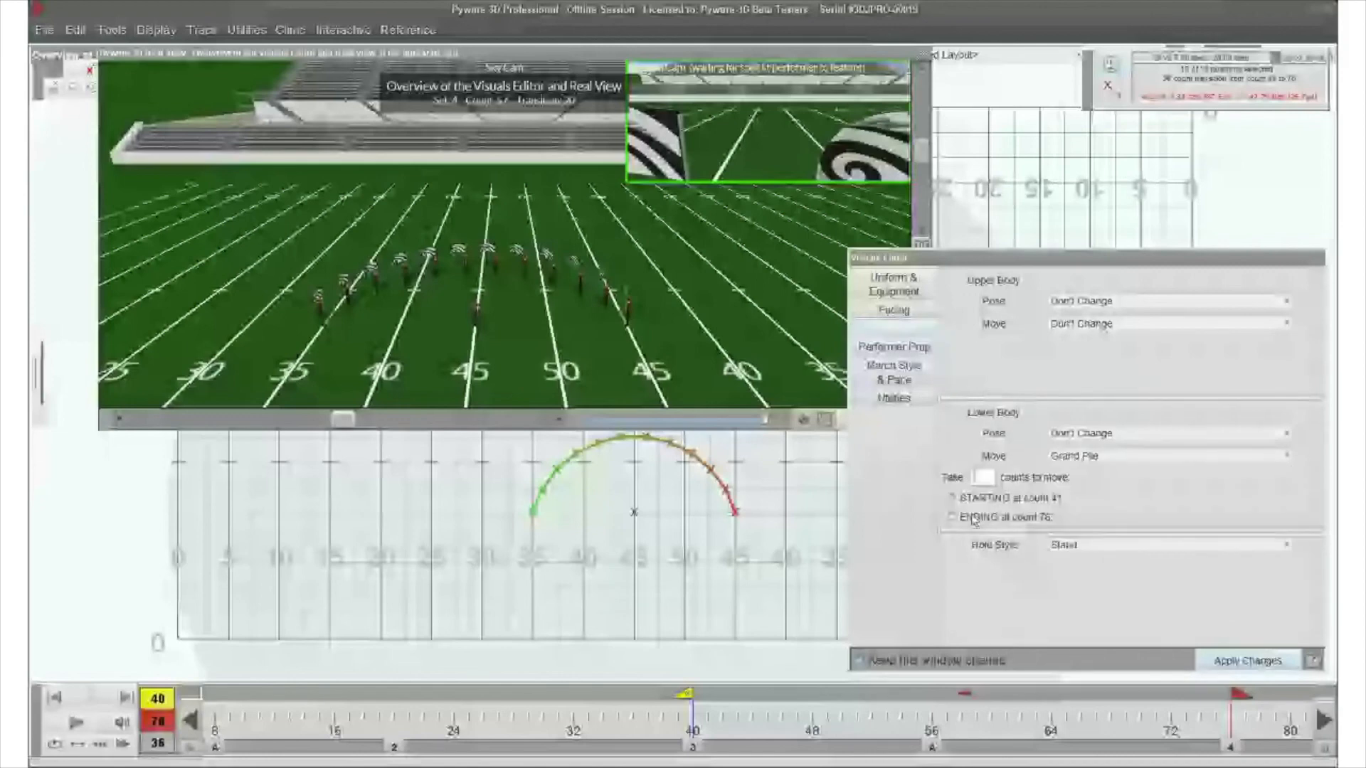
text(16)
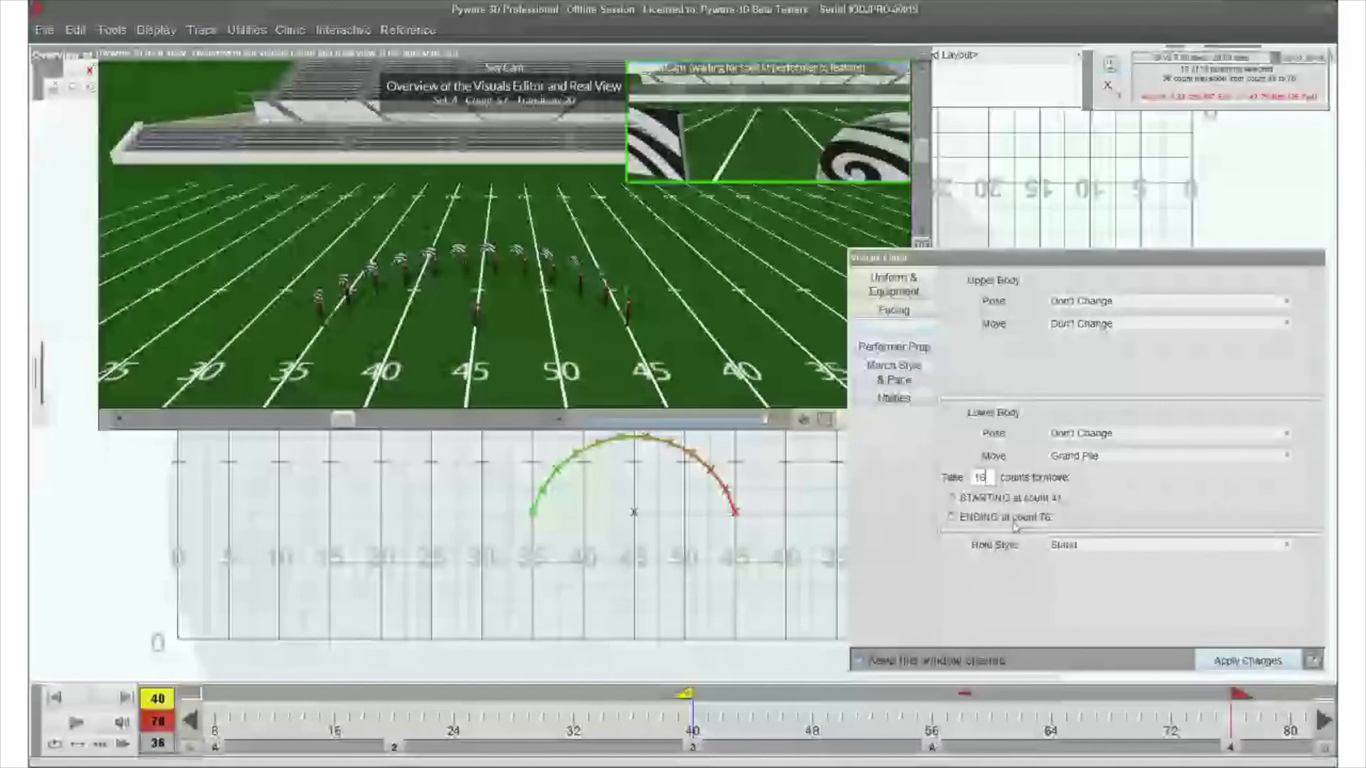
click(1248, 661)
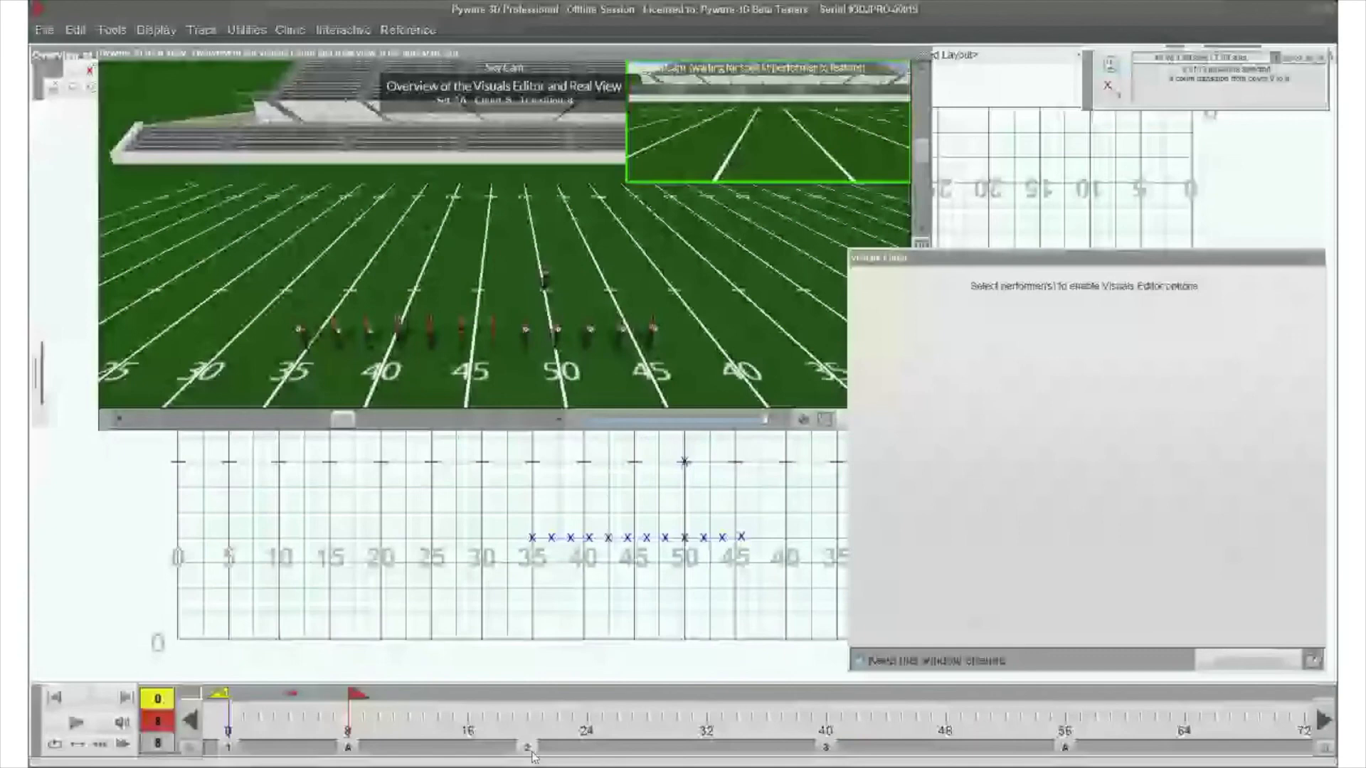
- Go back to counts 0 to 8, select the whole line of performers, and apply a fixed facing direction with the dial pointing straight down
click(531, 751)
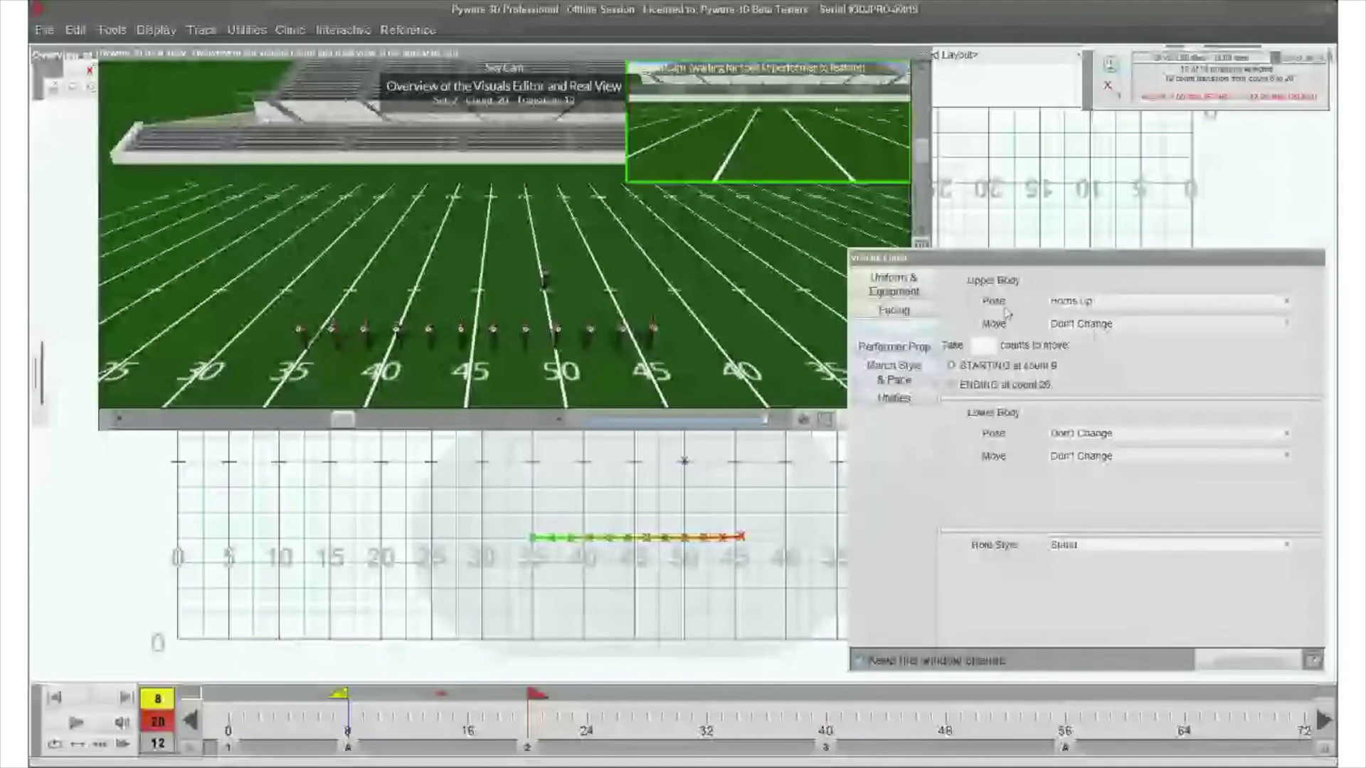
click(347, 749)
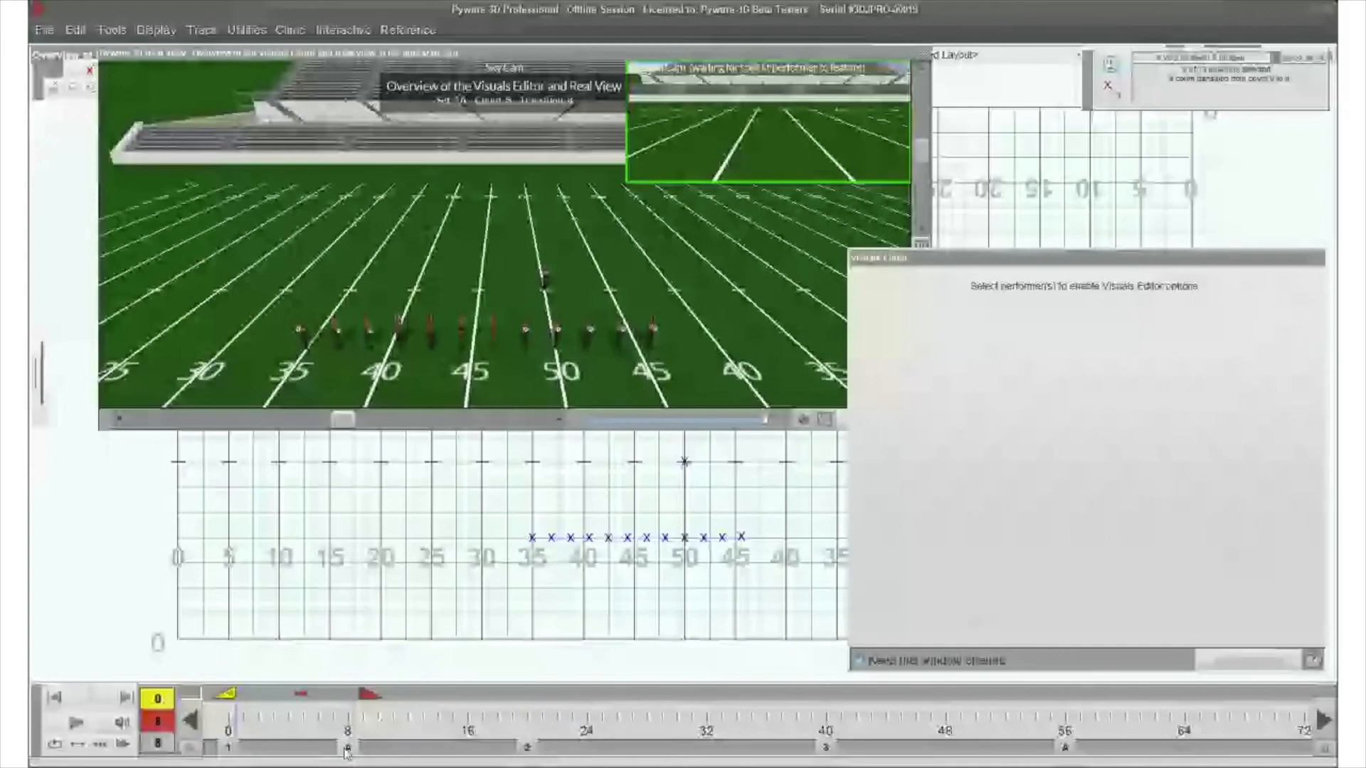
drag(496, 492, 792, 603)
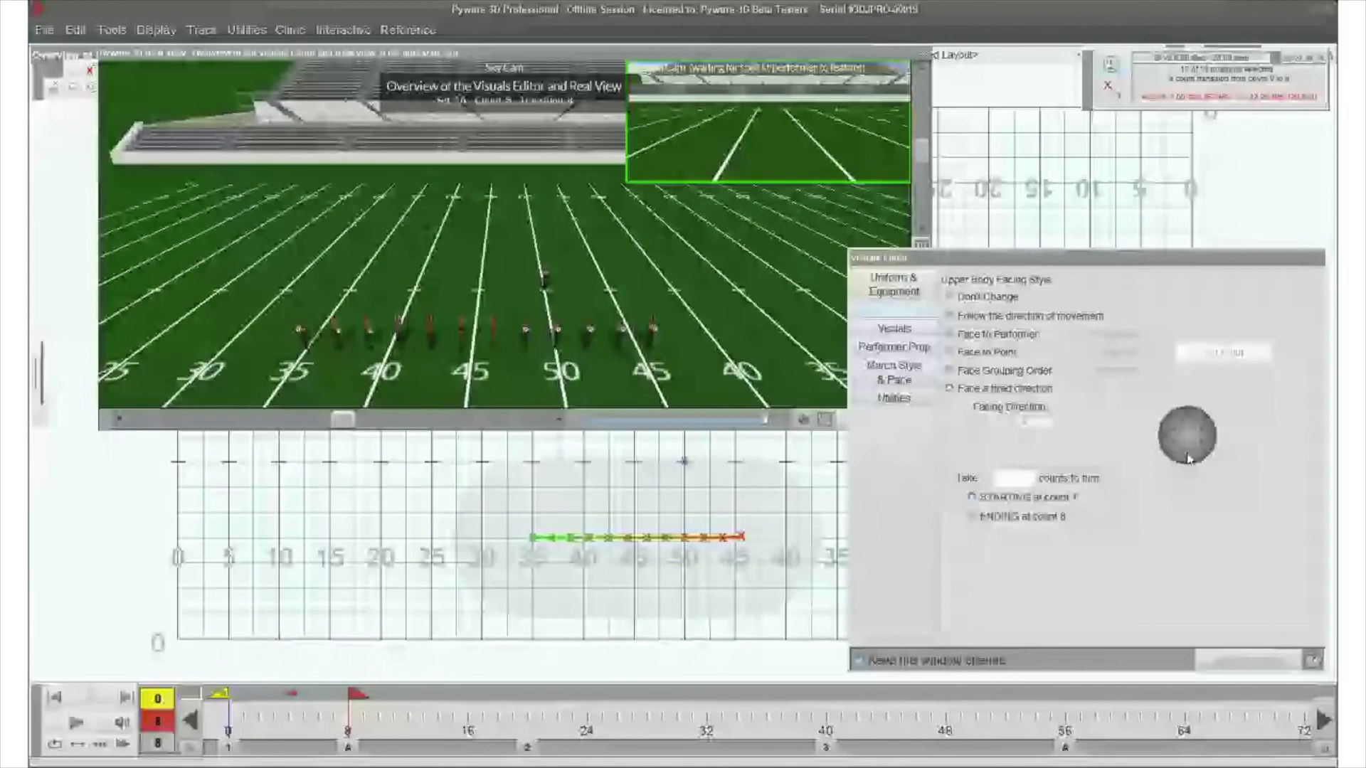
click(1188, 458)
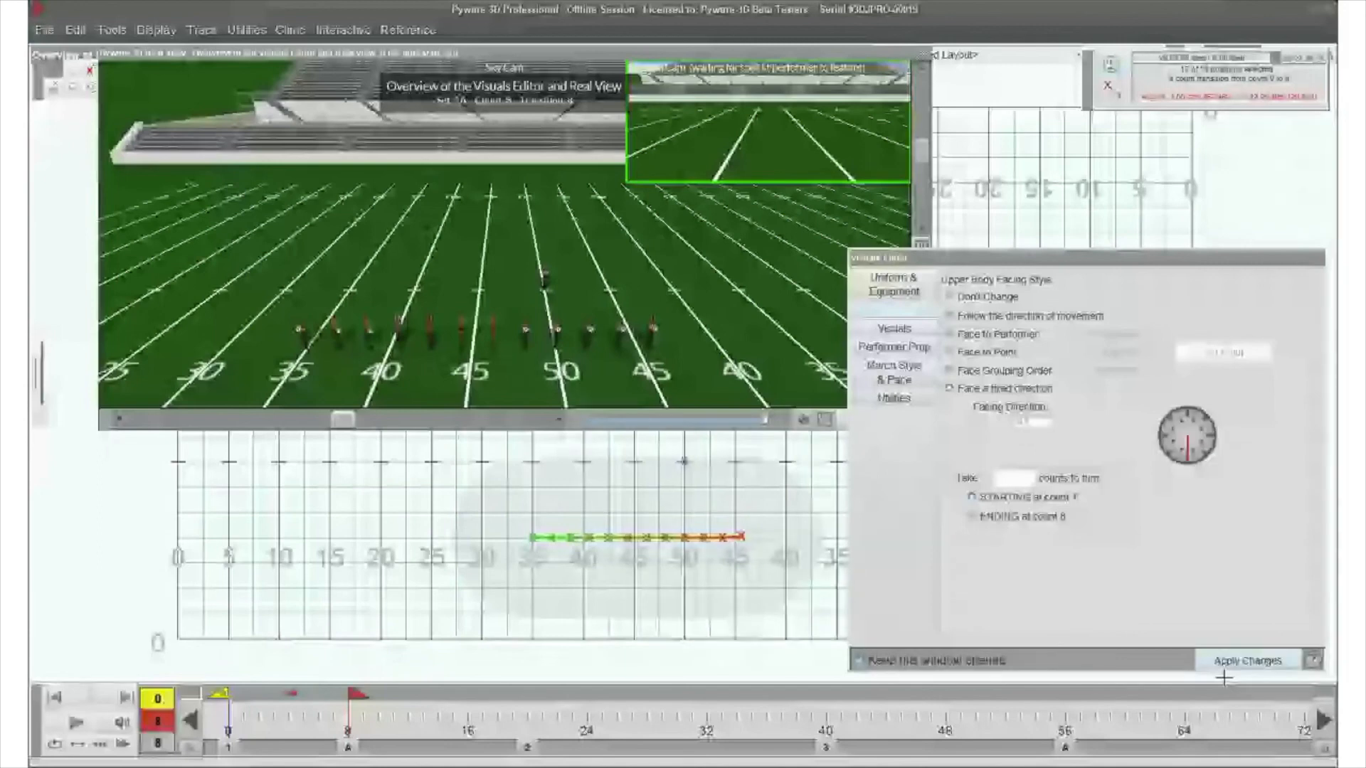
click(1246, 661)
- Equip the selected line with brass mellophones and apply a Horns Up upper body pose taking 0 counts, starting at count 1
click(895, 329)
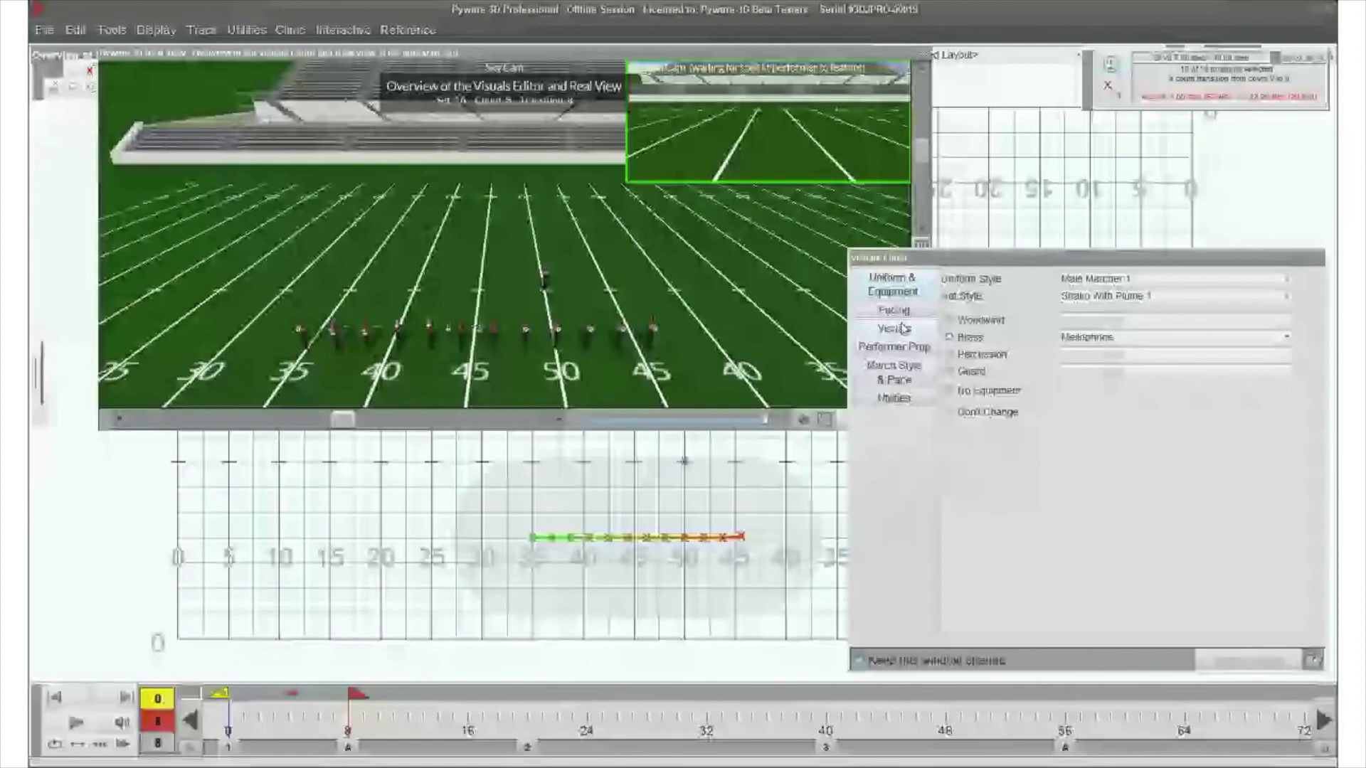
click(898, 329)
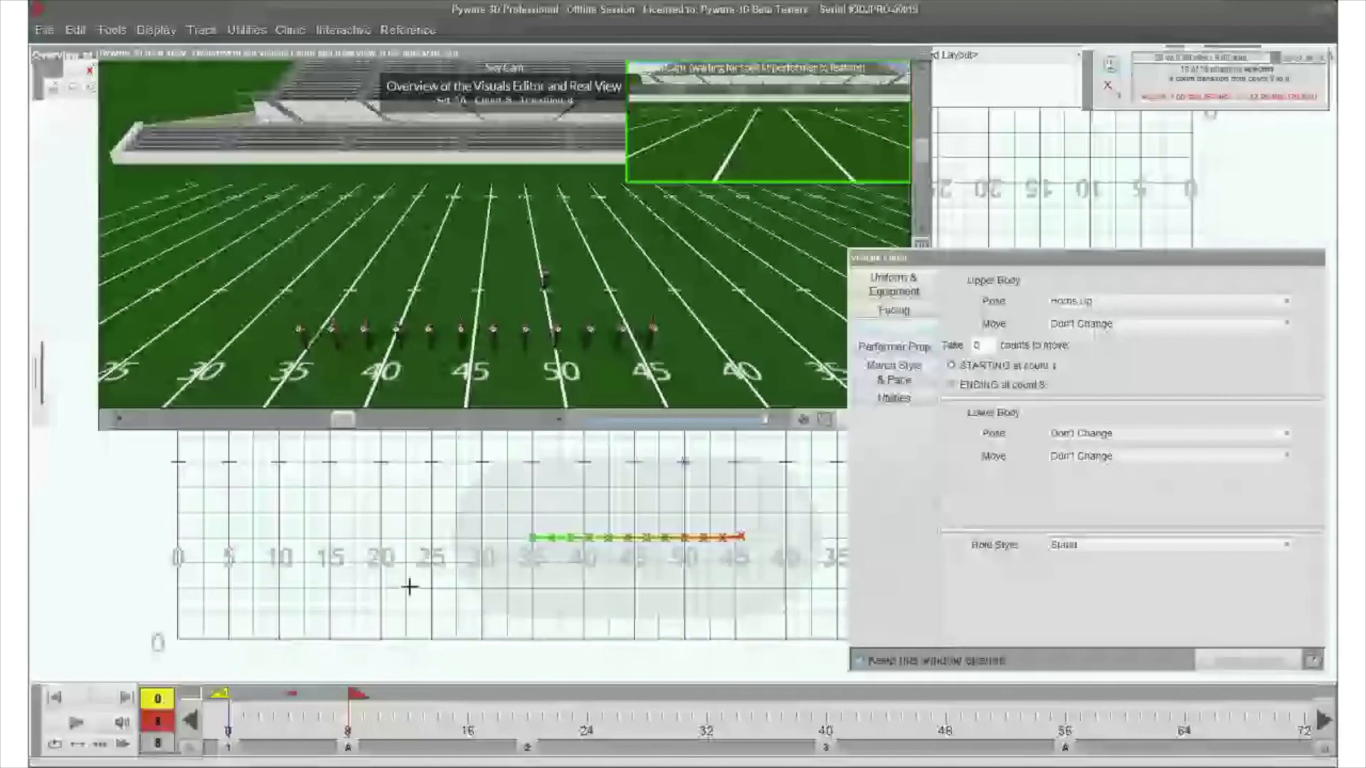
- Shorten the range to counts 0 to 1 and apply a Press Box pose taking 1 count, ending at count 1
click(258, 715)
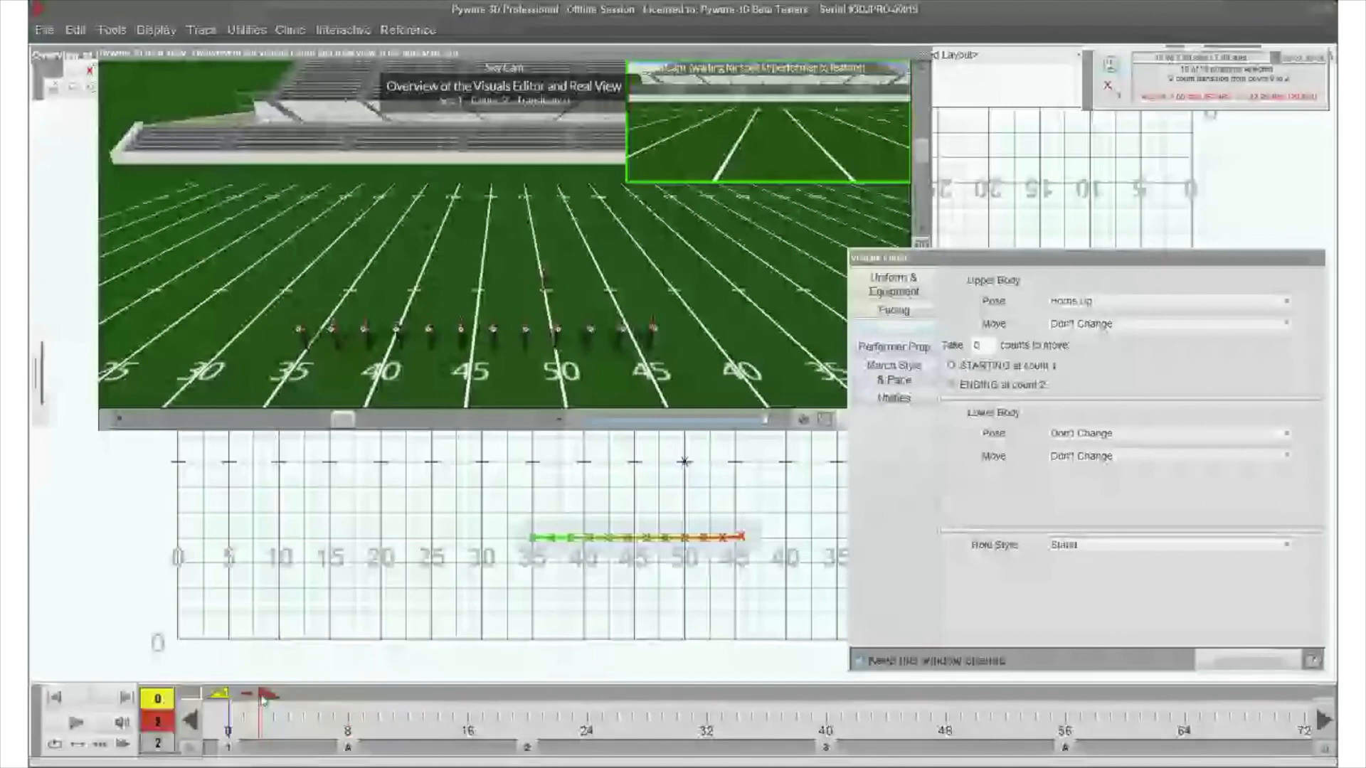
click(1138, 301)
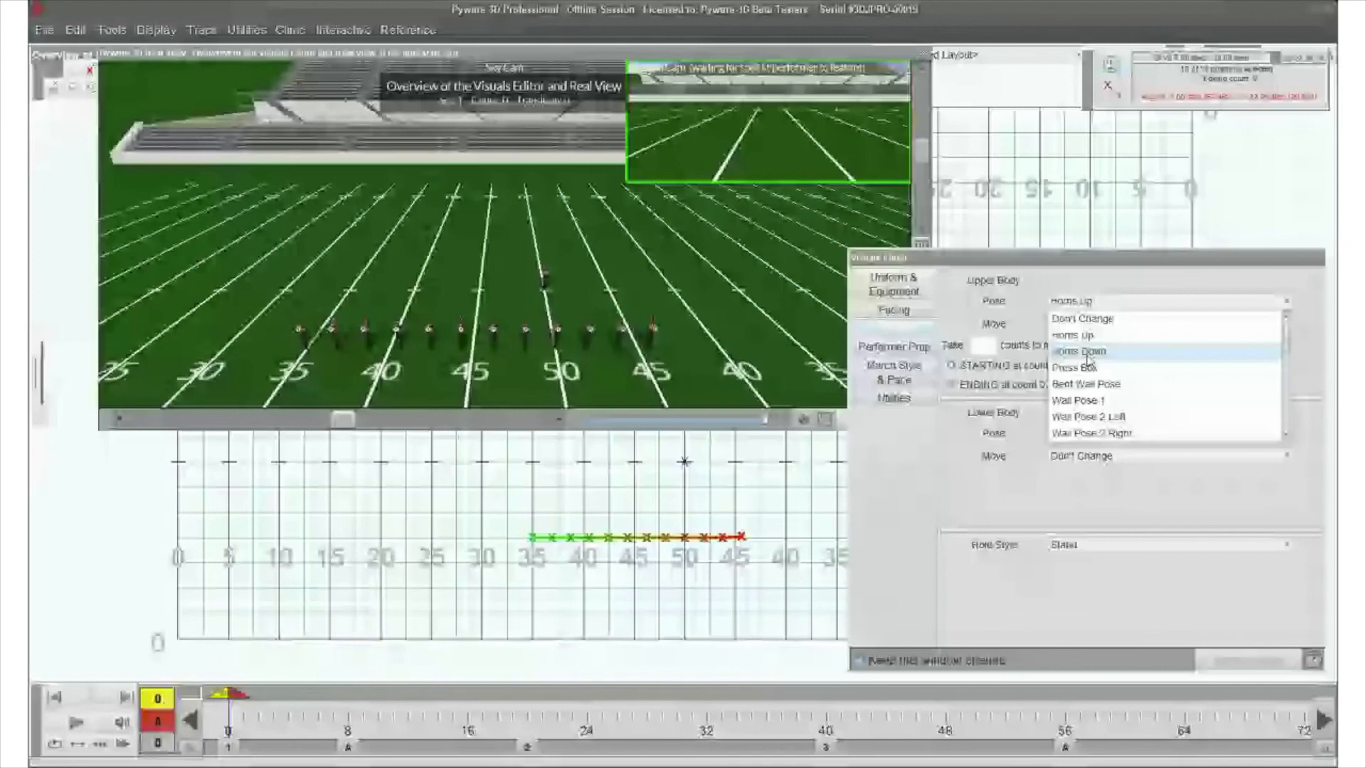
click(1082, 351)
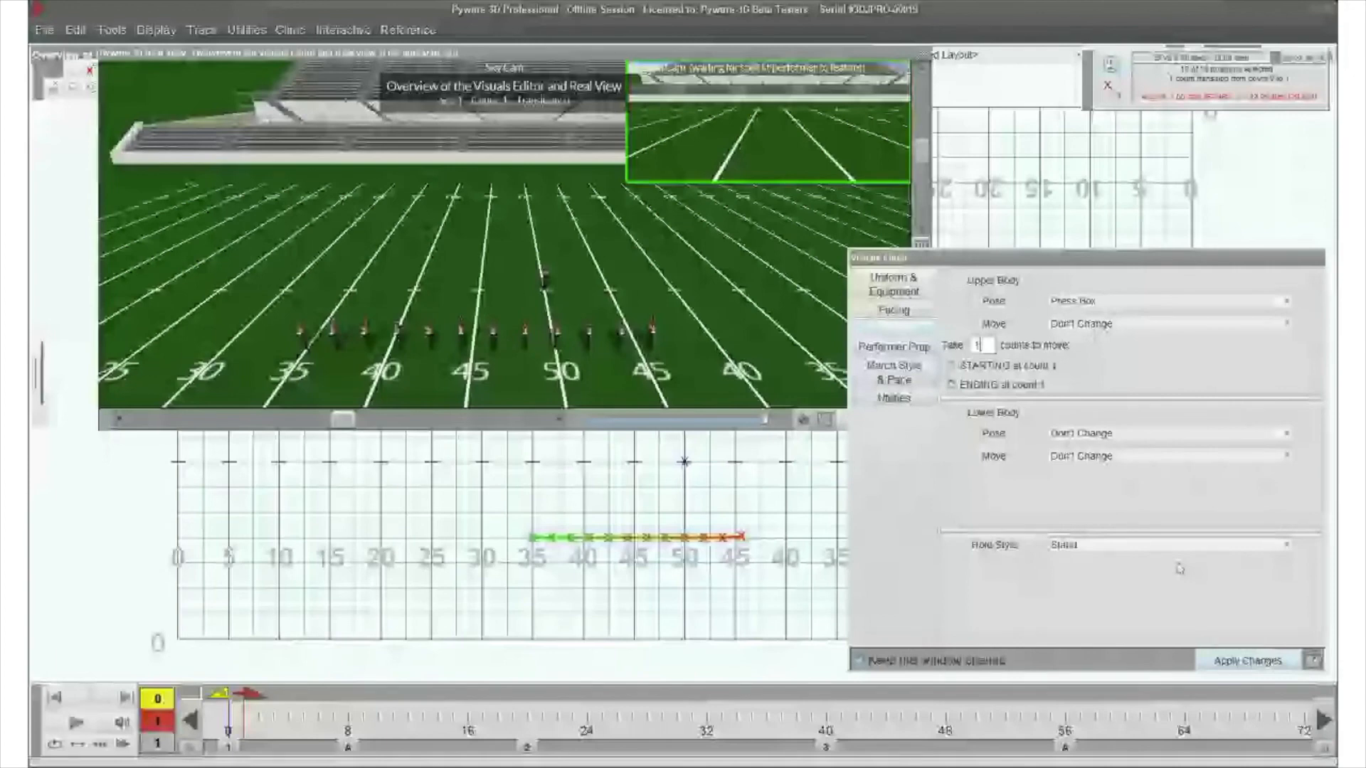
click(1229, 663)
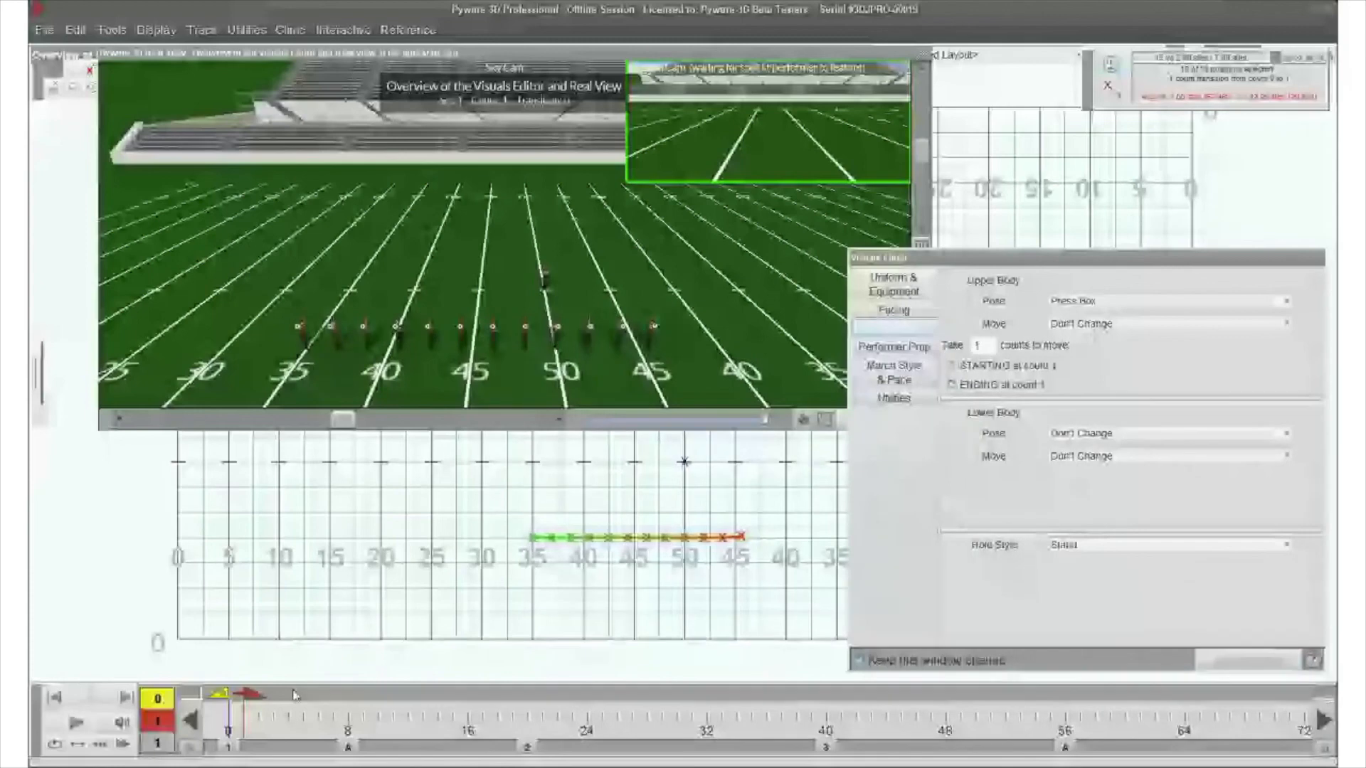
- Apply a Horns Up pose taking 1 count in the range starting at count 1, and play the line's horn moves in Real View
click(1088, 302)
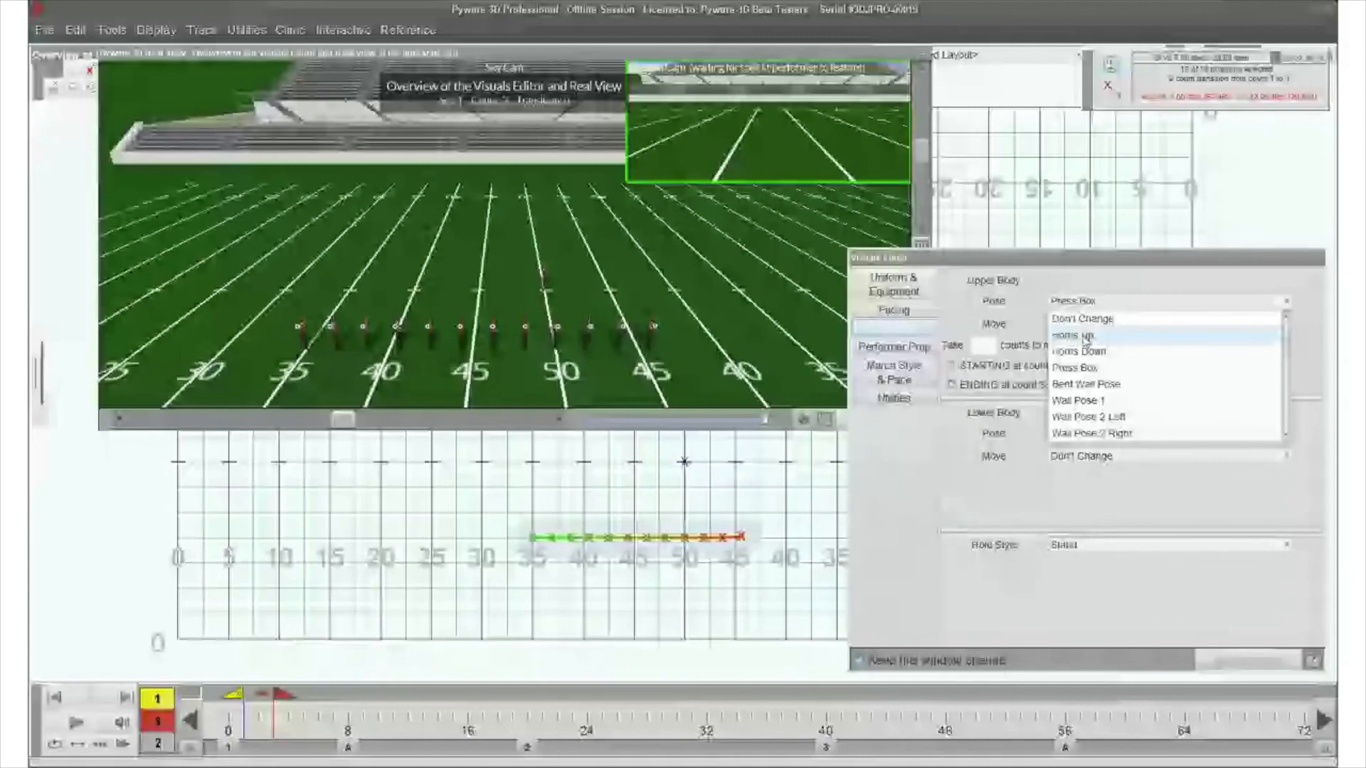
click(1084, 336)
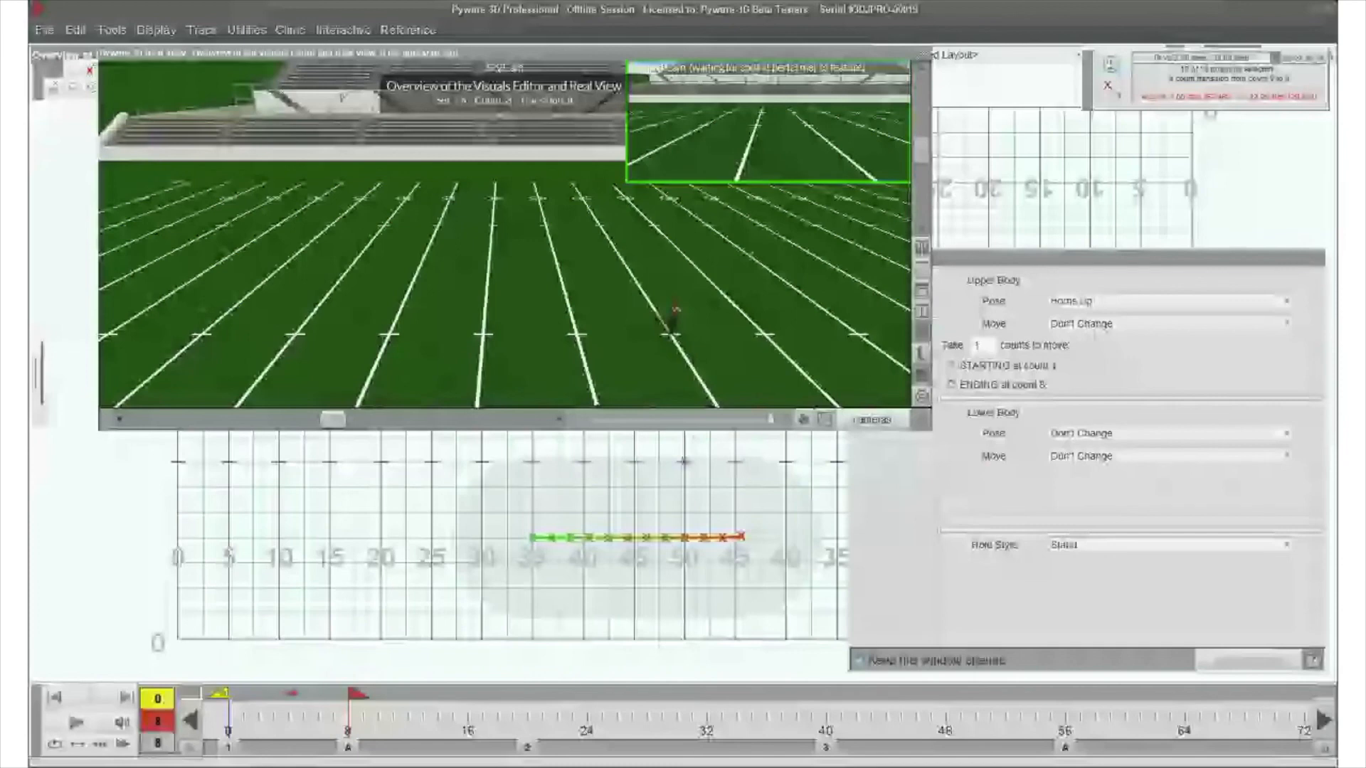
drag(341, 95, 440, 360)
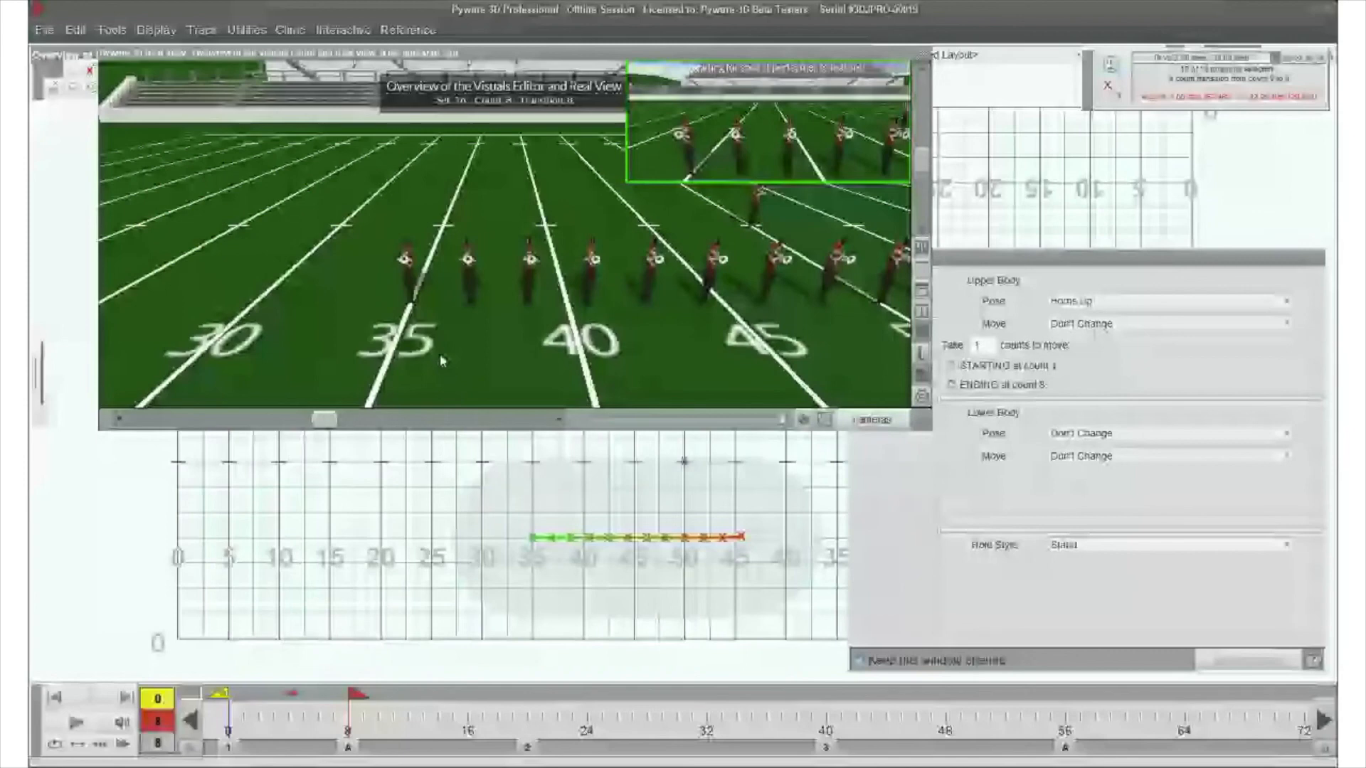
click(80, 725)
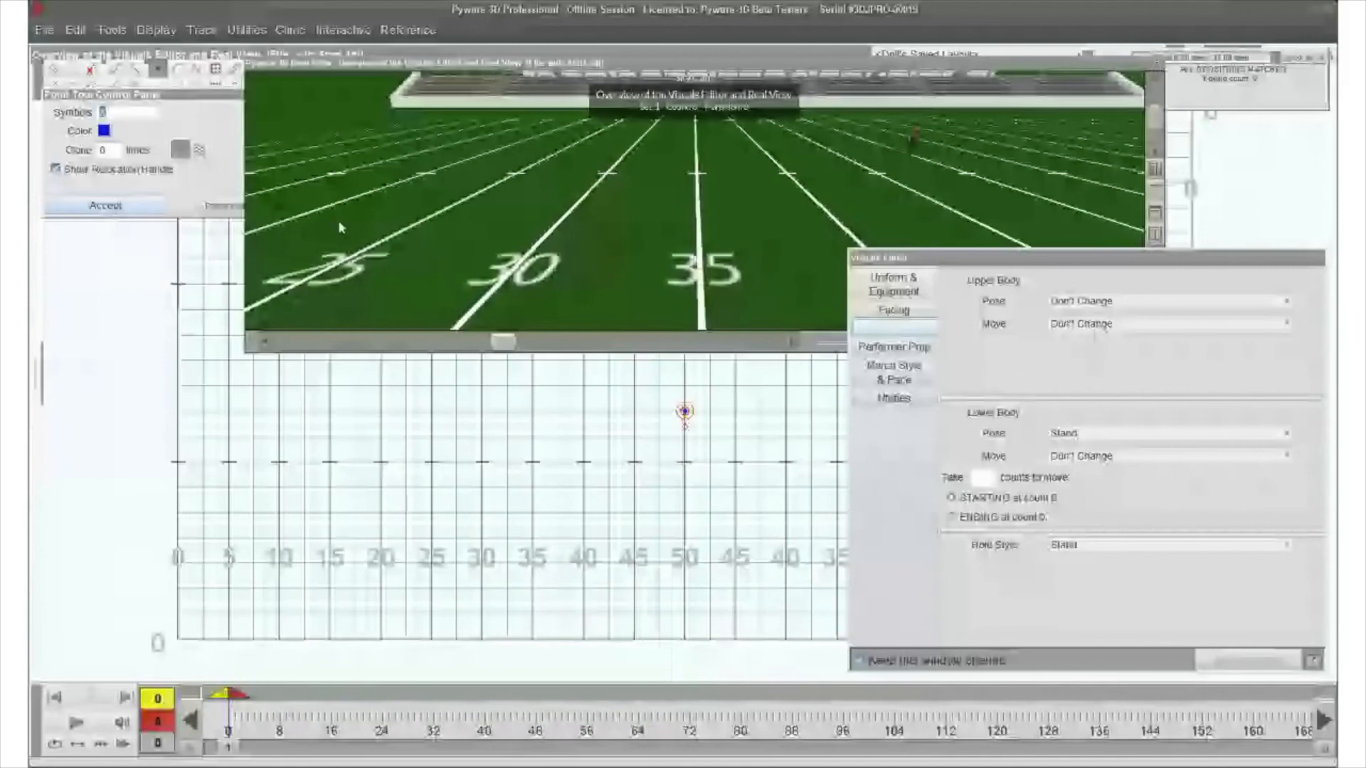
- Place a performer on the 50-yard line and make it a Box shape prop of length 1.667, width 4.0 and height 1.0 yards
click(105, 205)
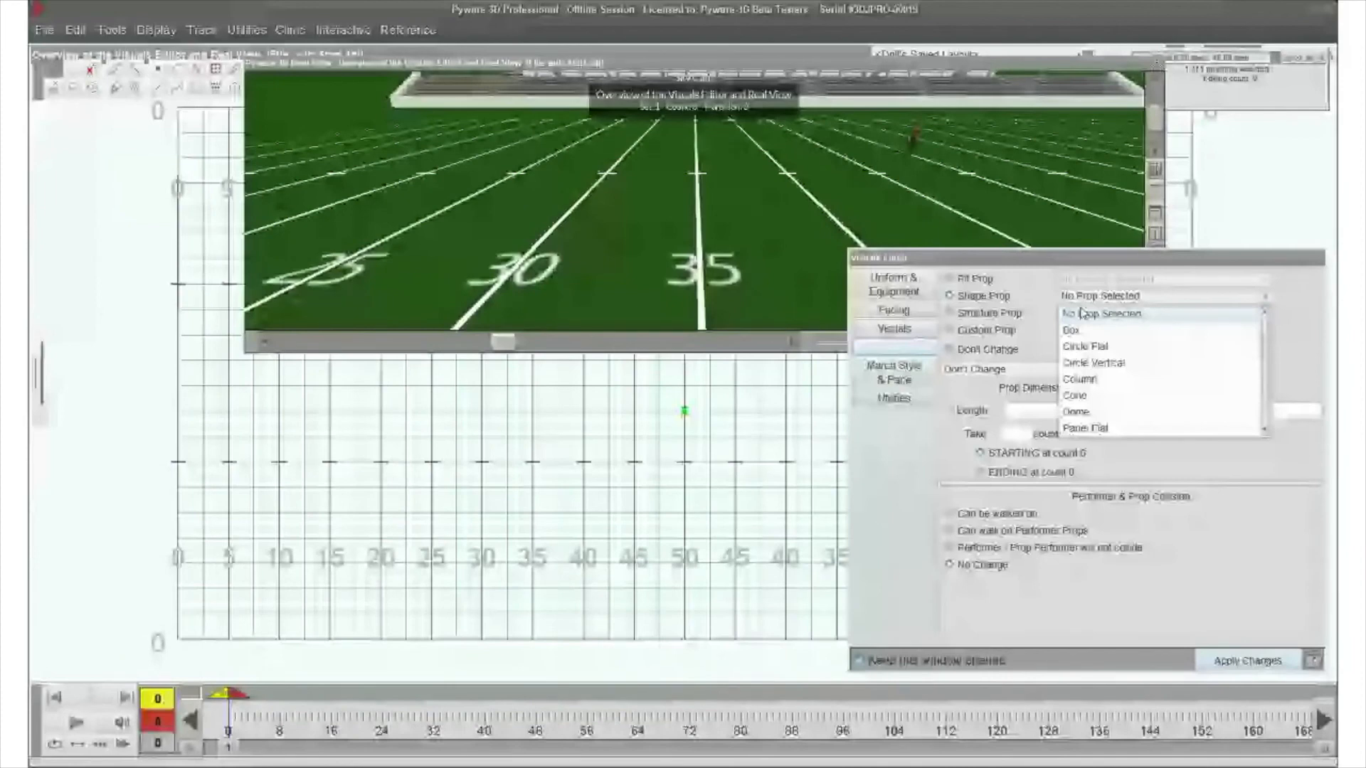
click(1072, 330)
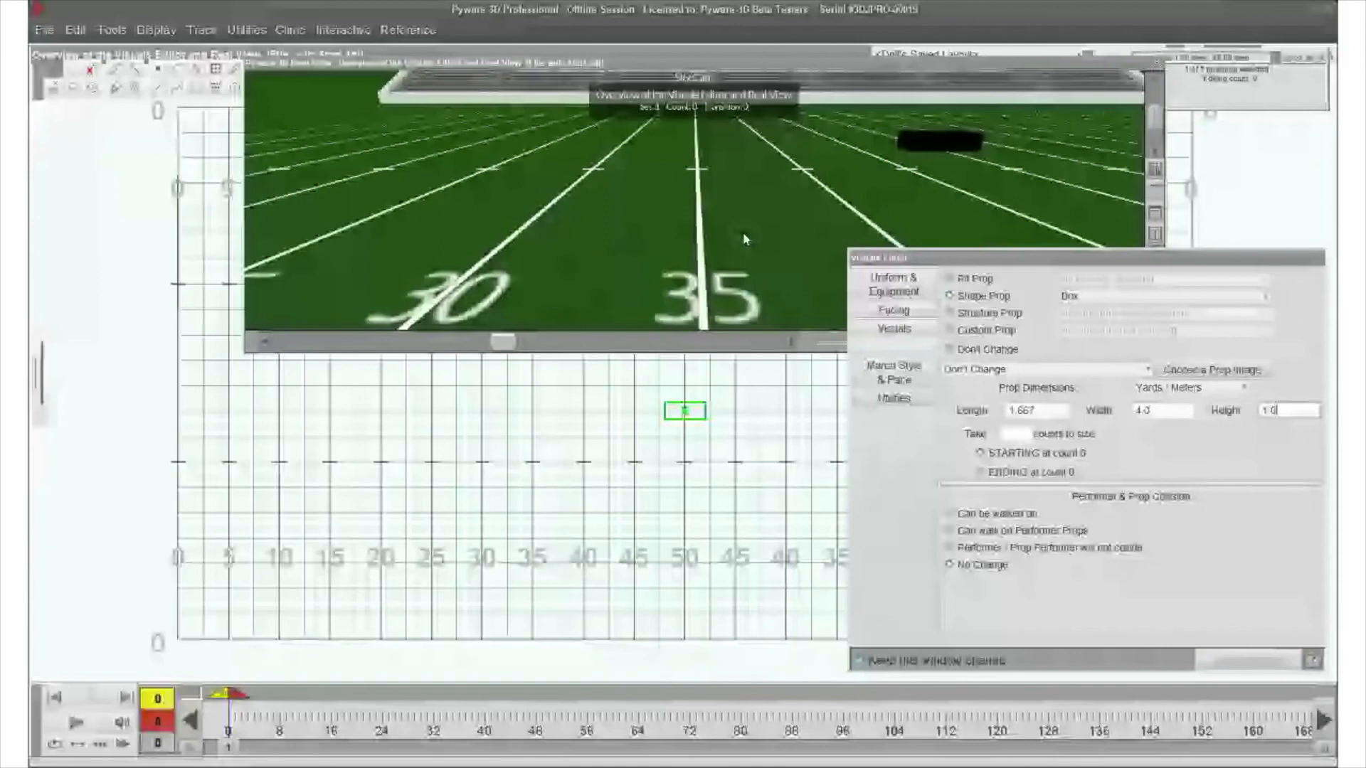
drag(743, 233, 682, 258)
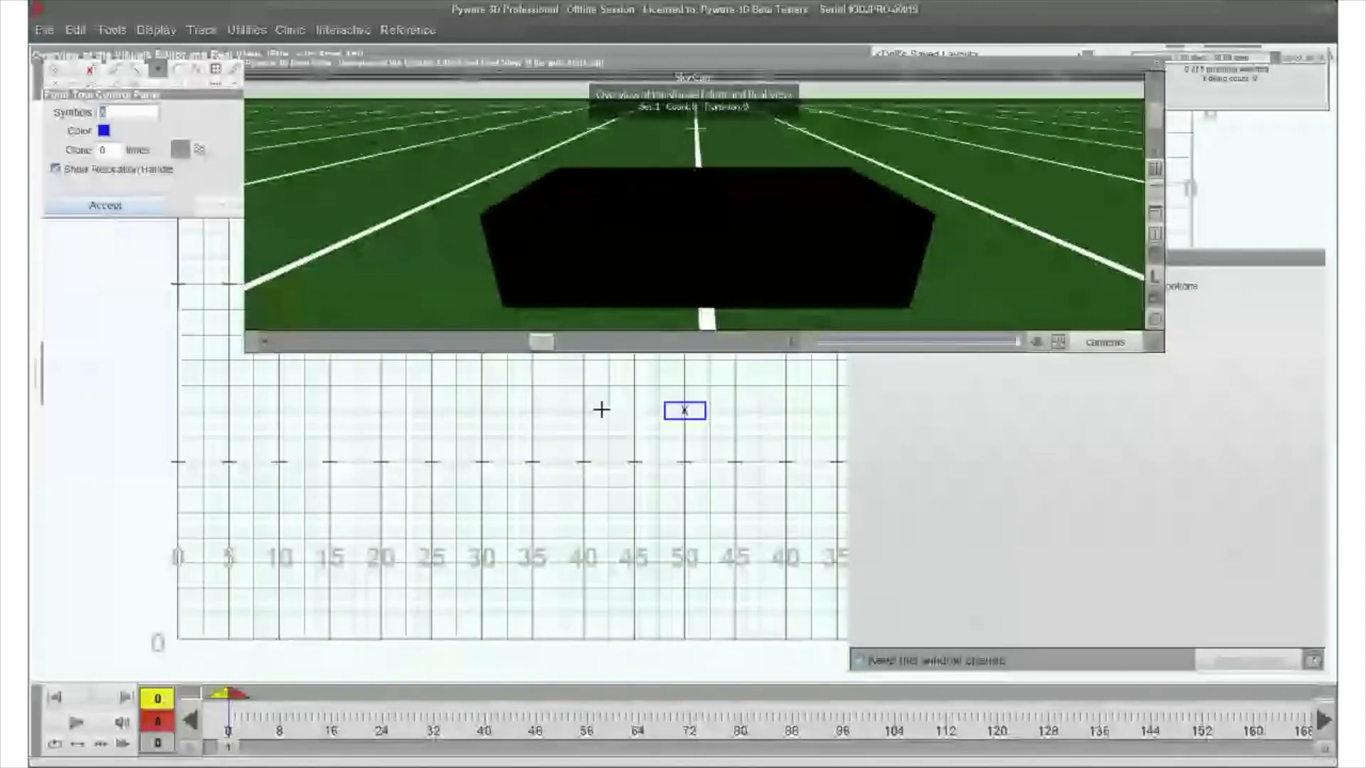
- Place a second performer between the 40 and 45-yard lines beside the box and make it a Ramp structure prop
click(607, 411)
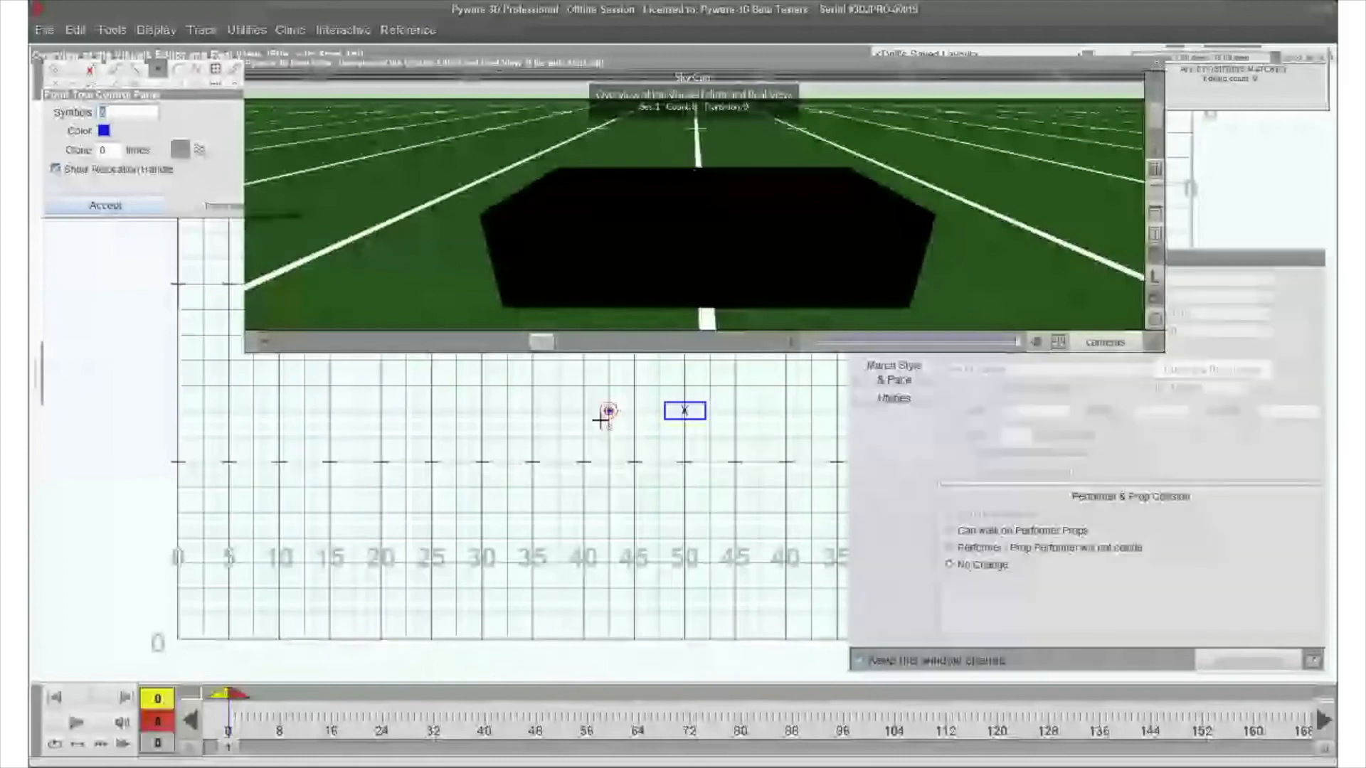
click(1106, 314)
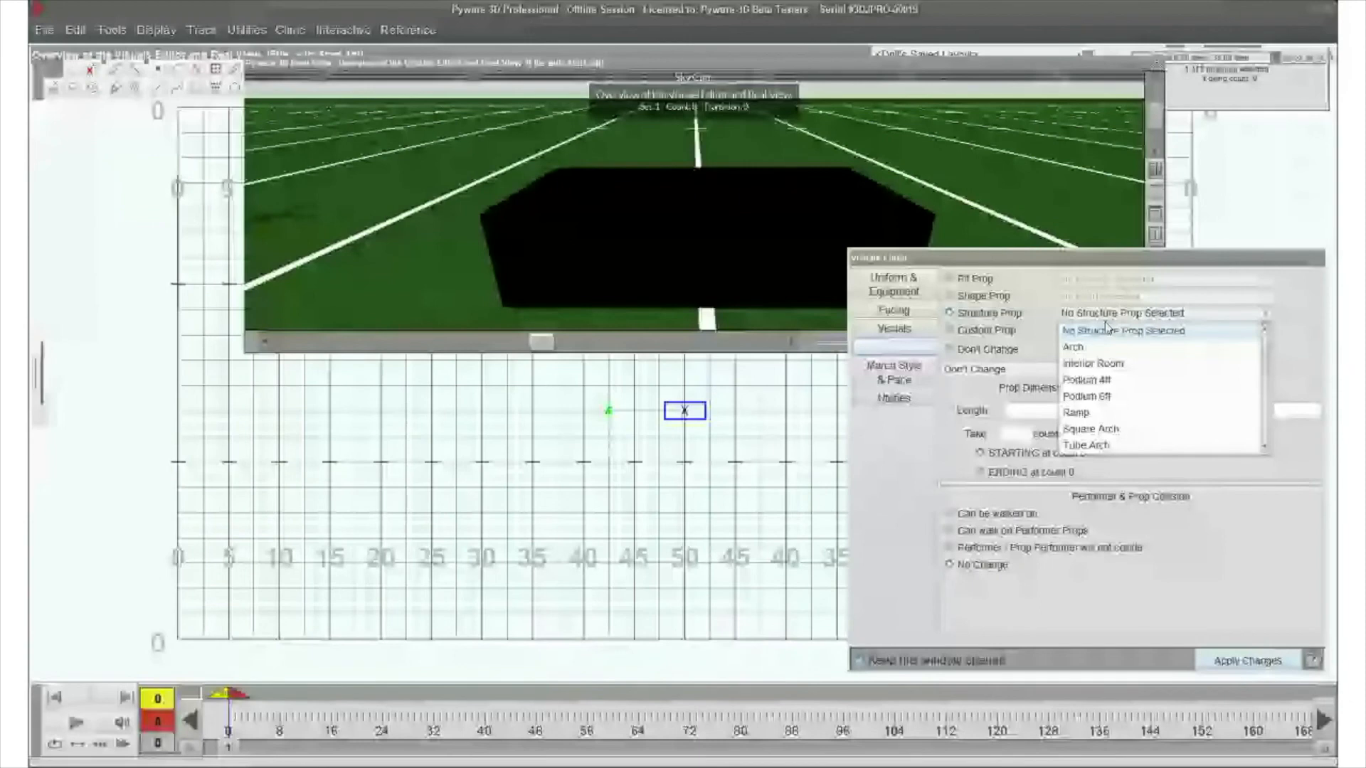
scroll(1122, 405, down, 3)
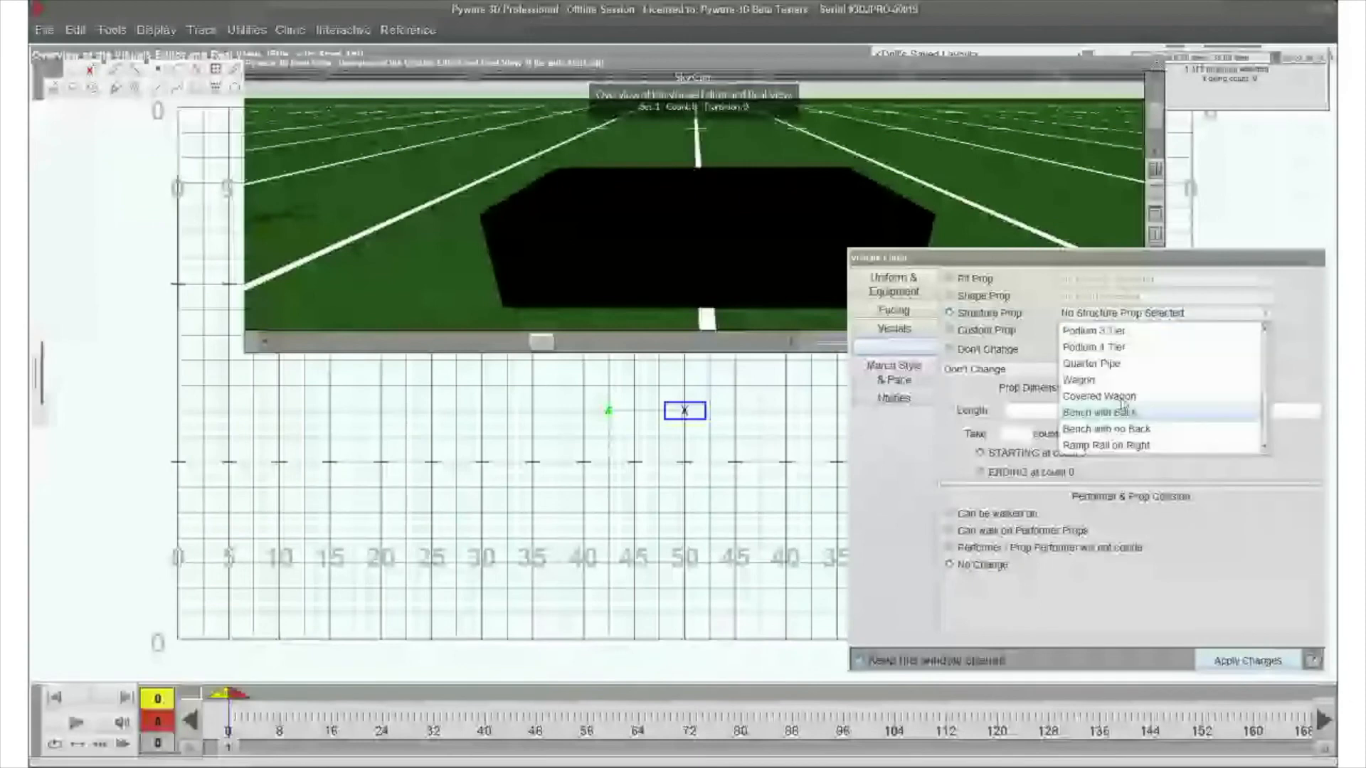
scroll(1122, 403, down, 1)
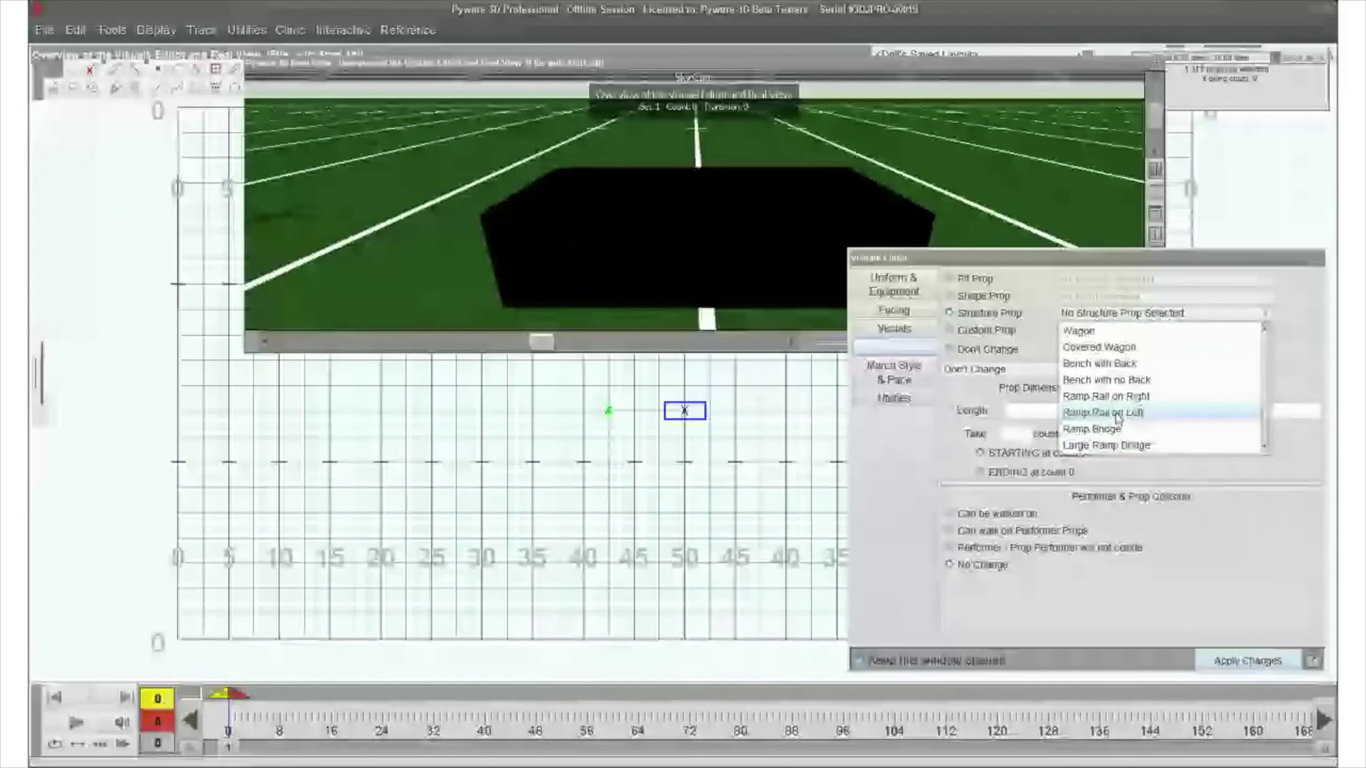
click(1117, 415)
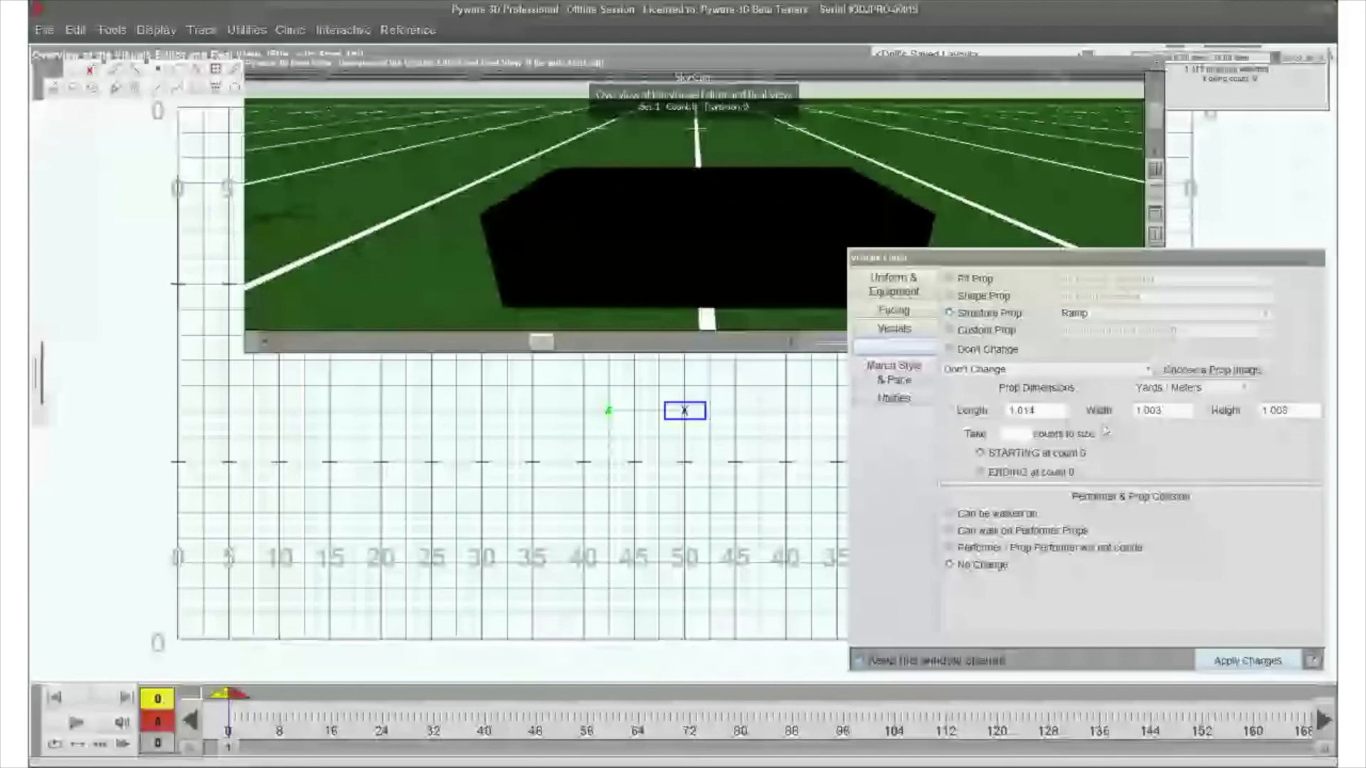
drag(541, 343, 552, 342)
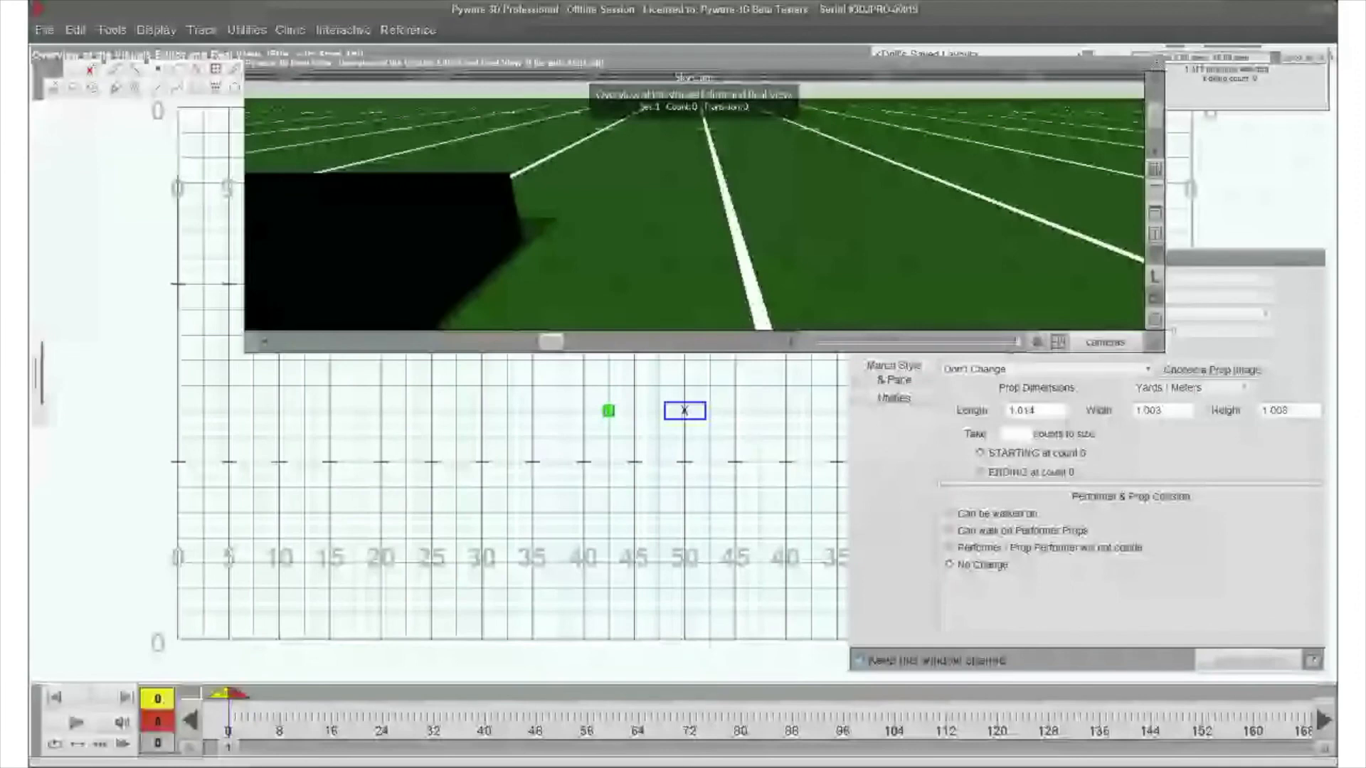
drag(551, 342, 532, 342)
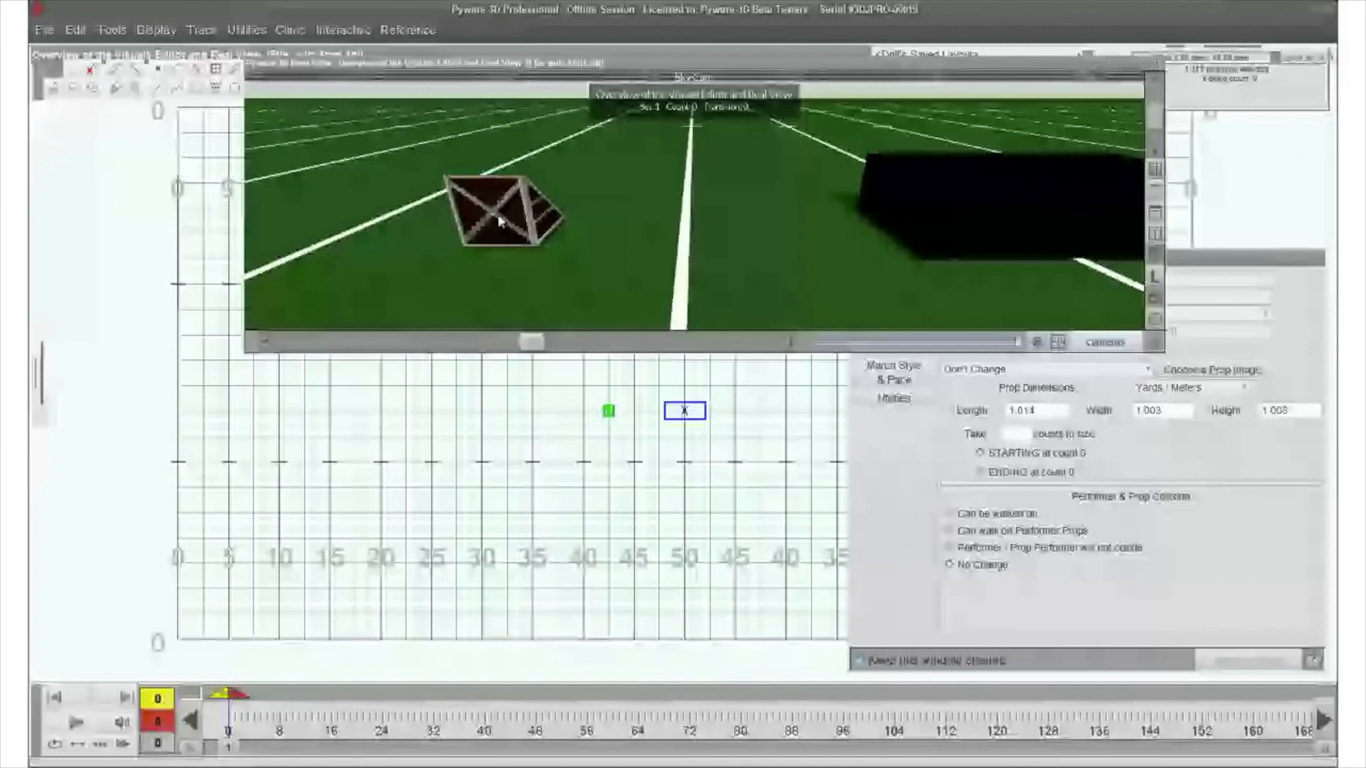
- Face the ramp with the dial pointing right, and size it about 7 feet long, 5 feet wide and 3 feet high
click(1202, 423)
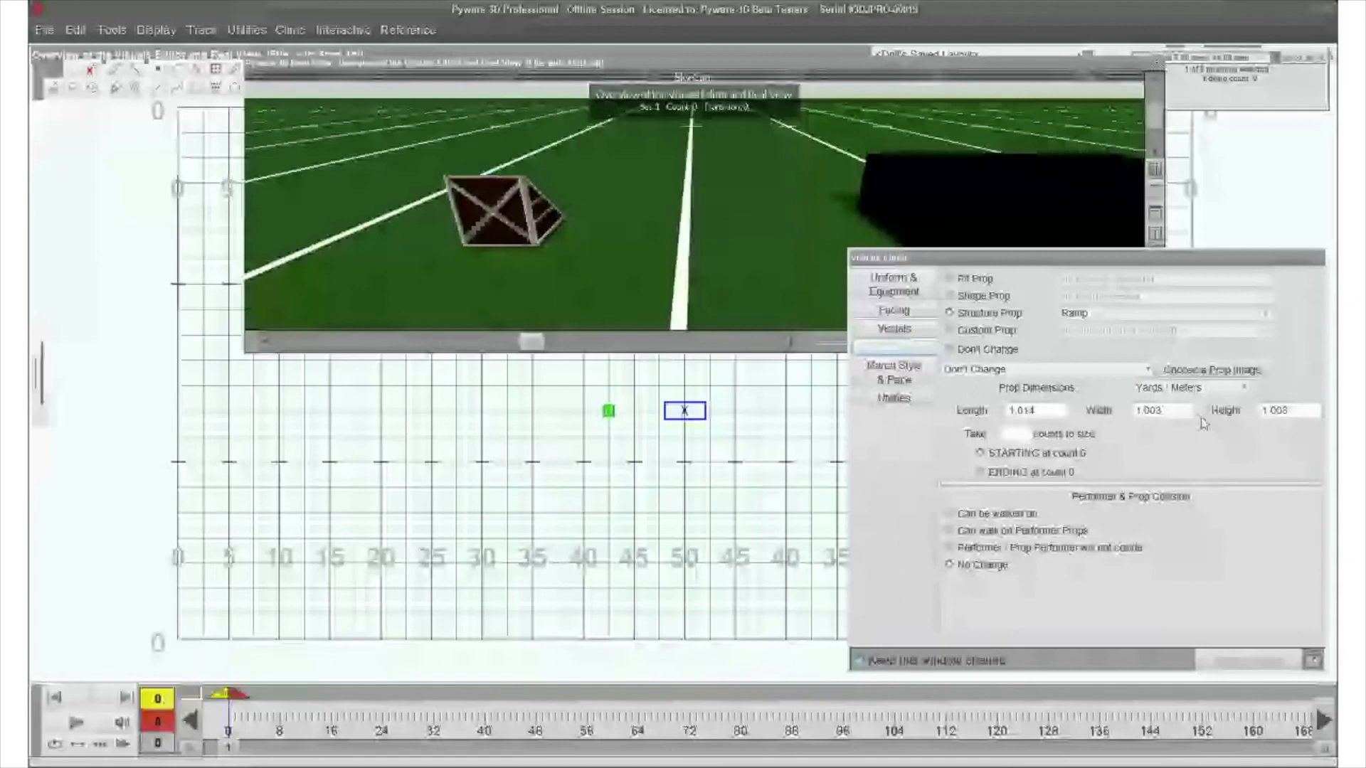
click(893, 310)
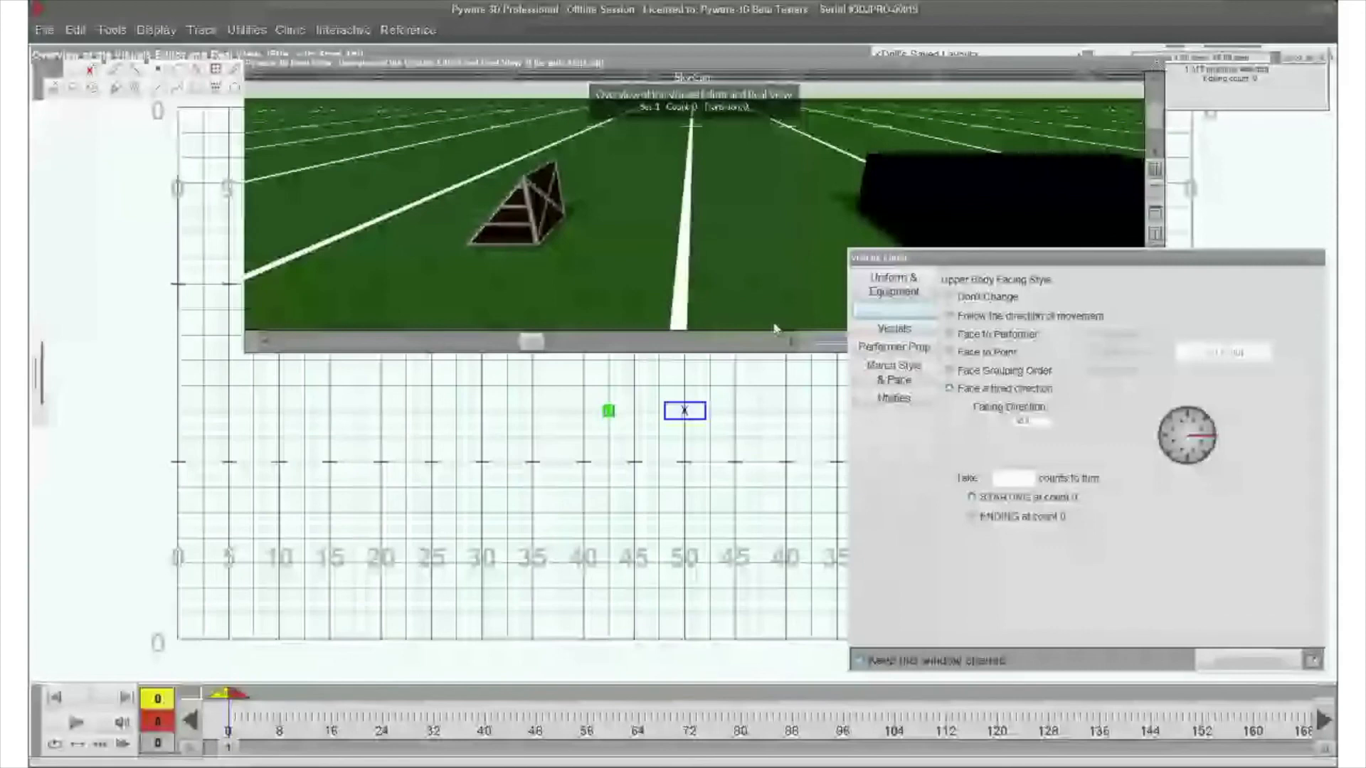
click(893, 347)
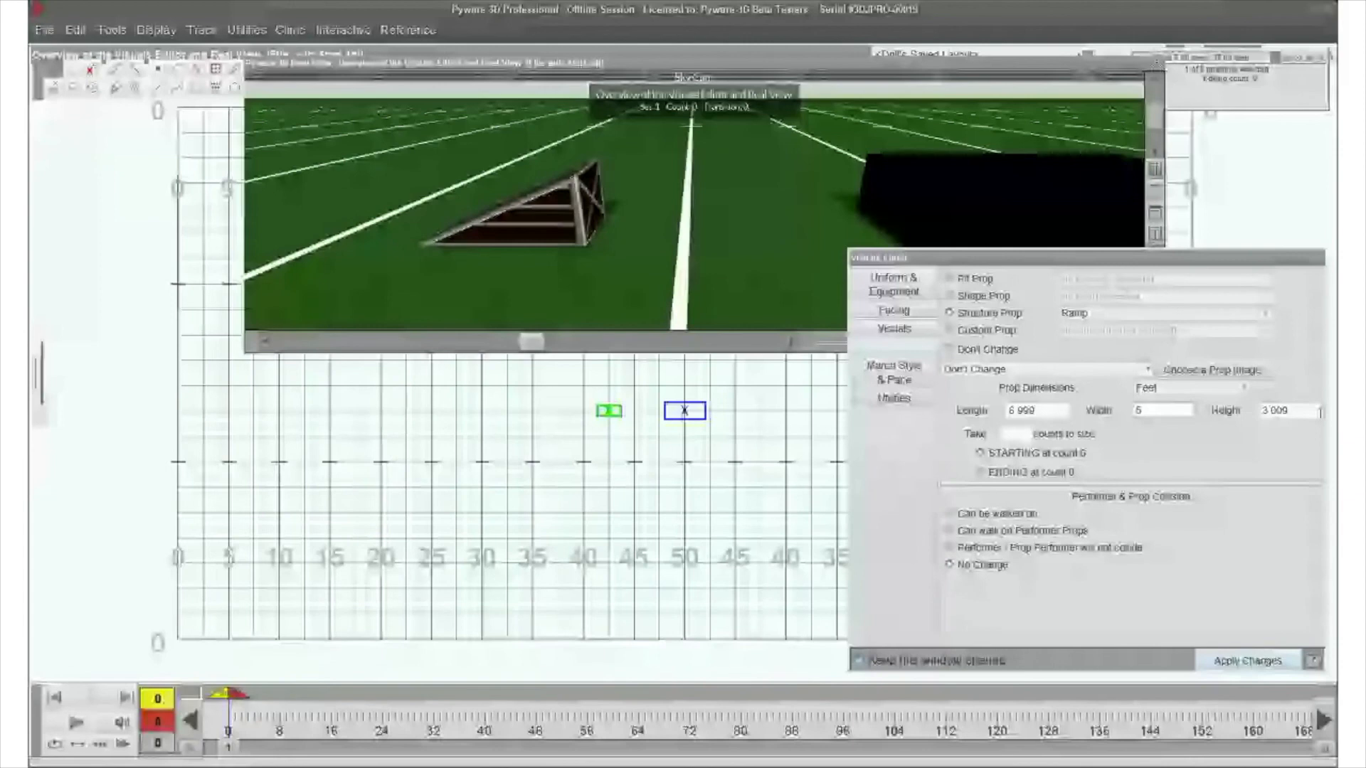
double_click(1320, 411)
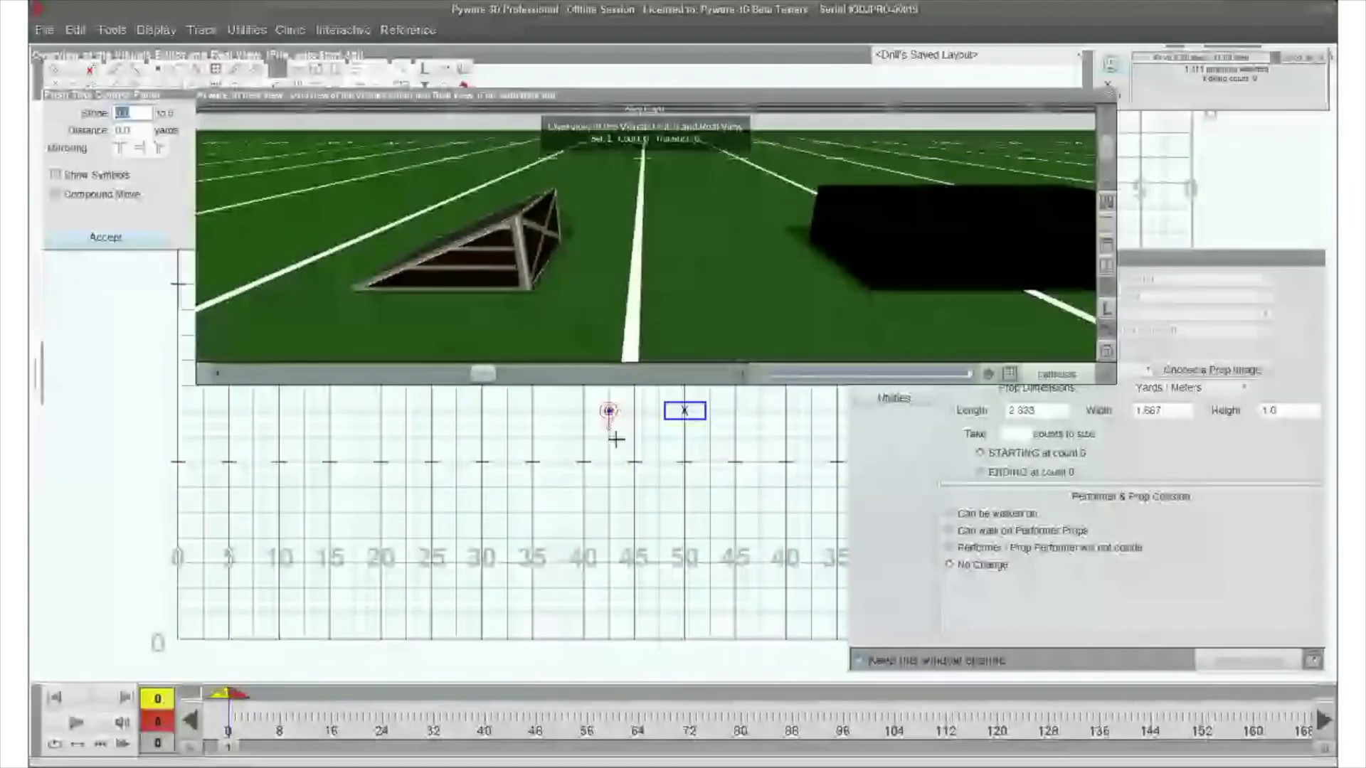
- Move the ramp along the field until its tall end meets the edge of the box
key(Right)
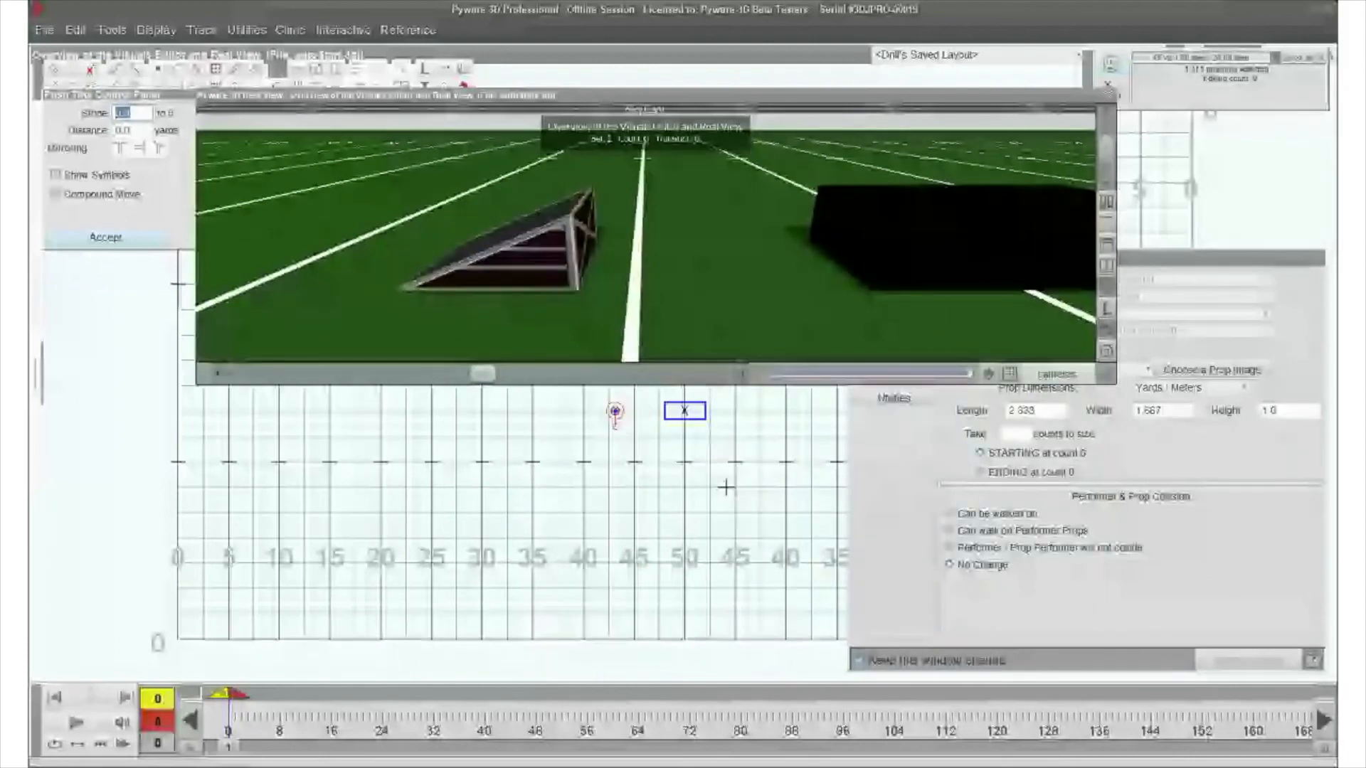
key(Right)
key(Right)
key(Right)
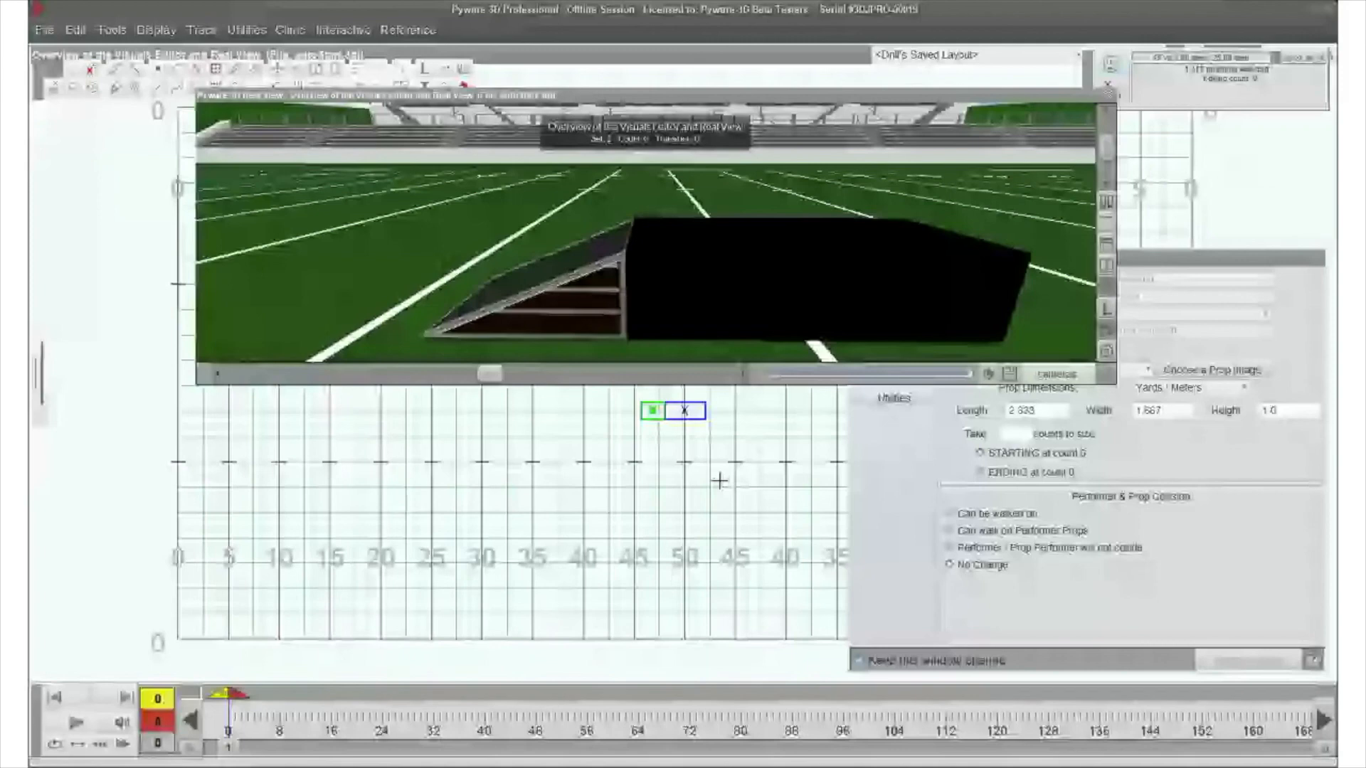
- Set both the box and the ramp so that they can be walked on
drag(671, 395, 719, 481)
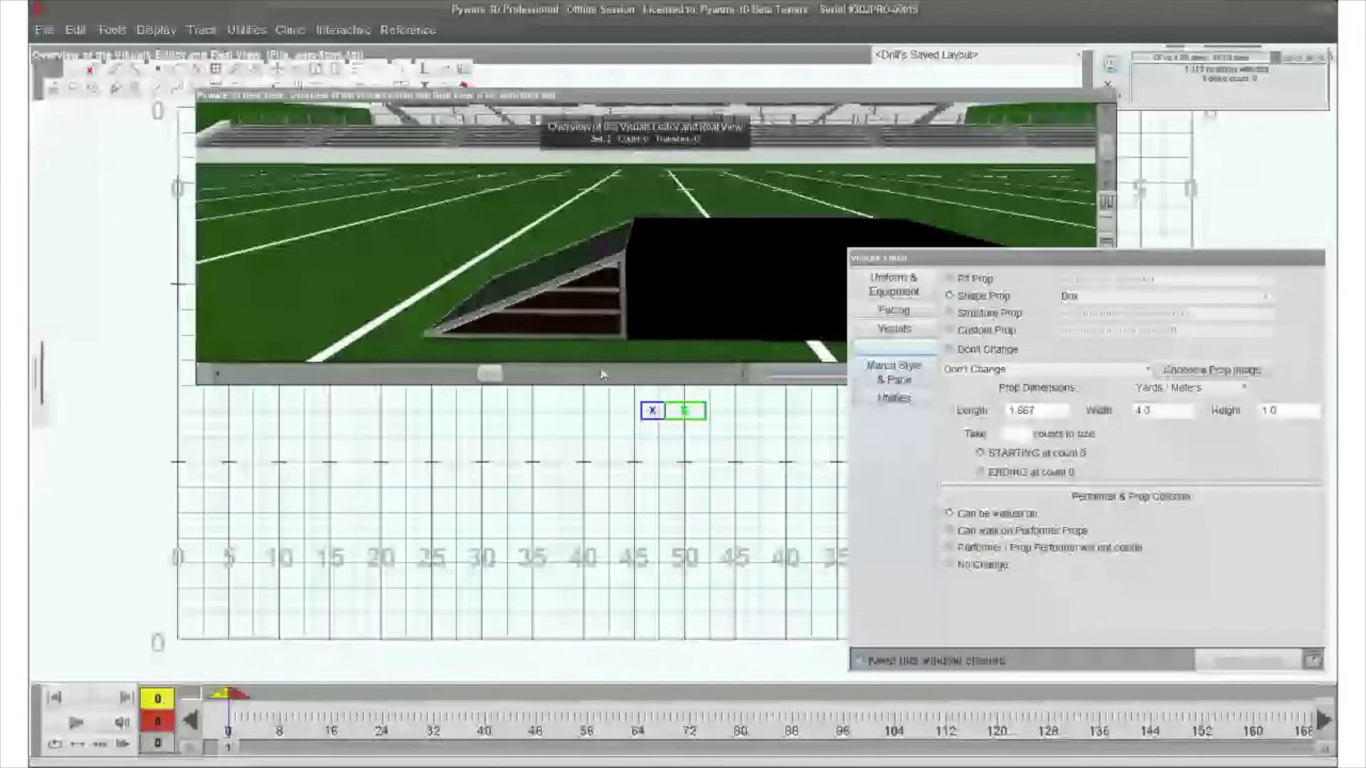
click(652, 410)
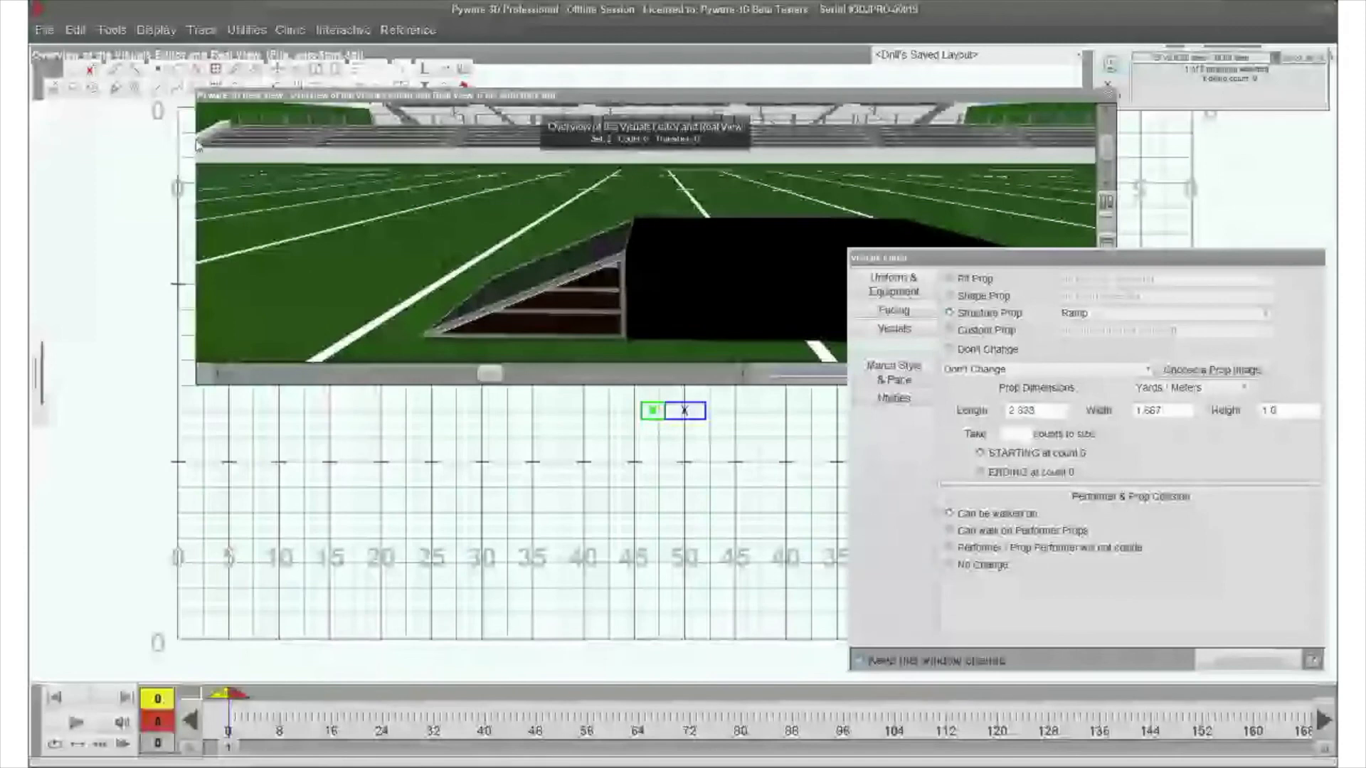
- Paste a copy of the ramp on the 45-yard line across the box, and face it with the dial pointing left
click(75, 30)
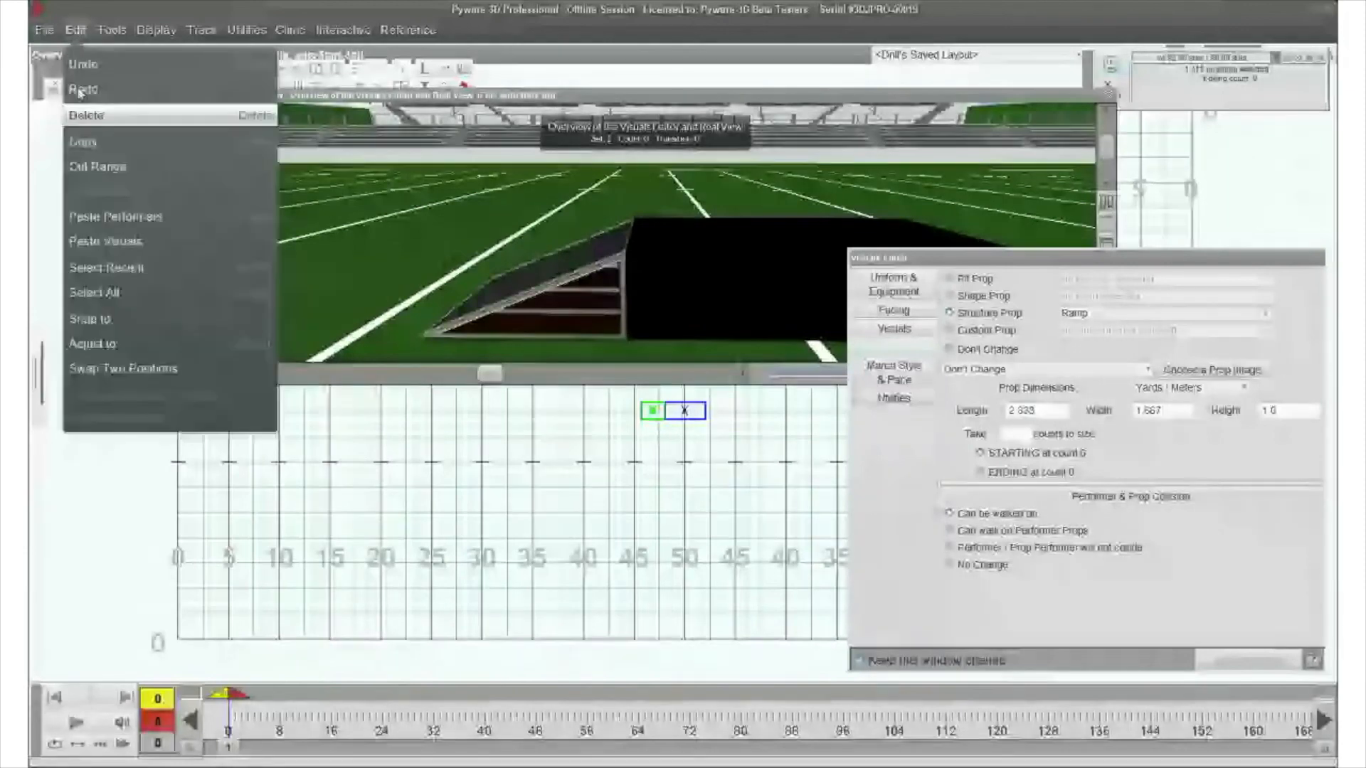
click(138, 219)
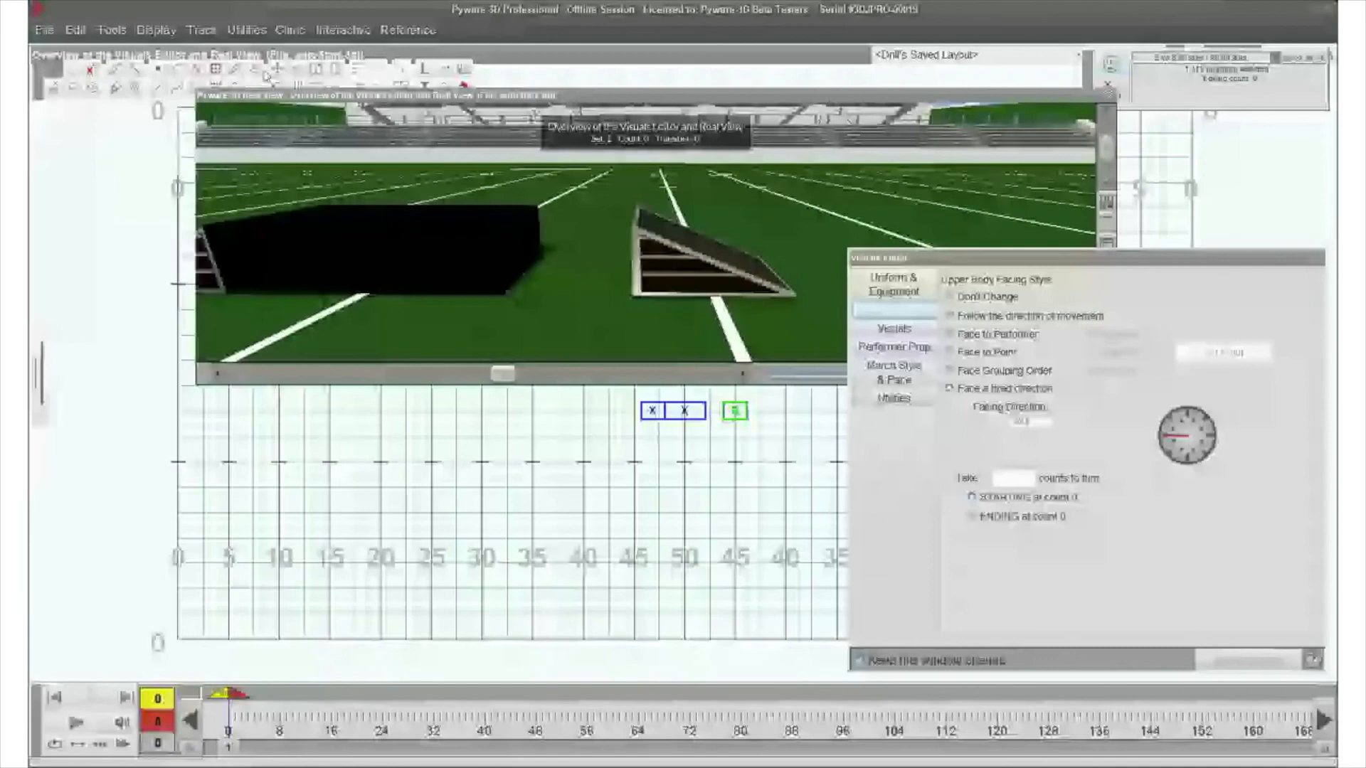
- Move the copied ramp toward the box so that it meets the box's free end
click(280, 70)
click(935, 651)
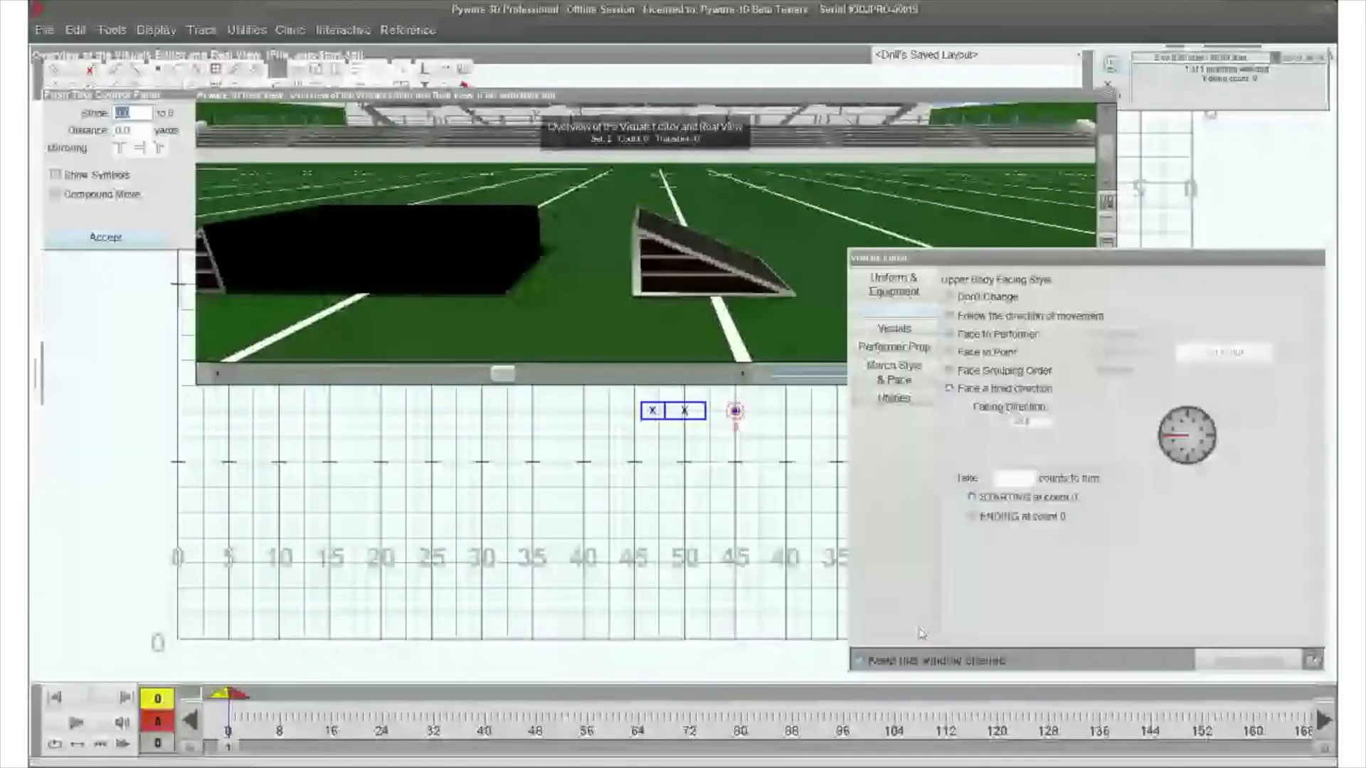
key(Left)
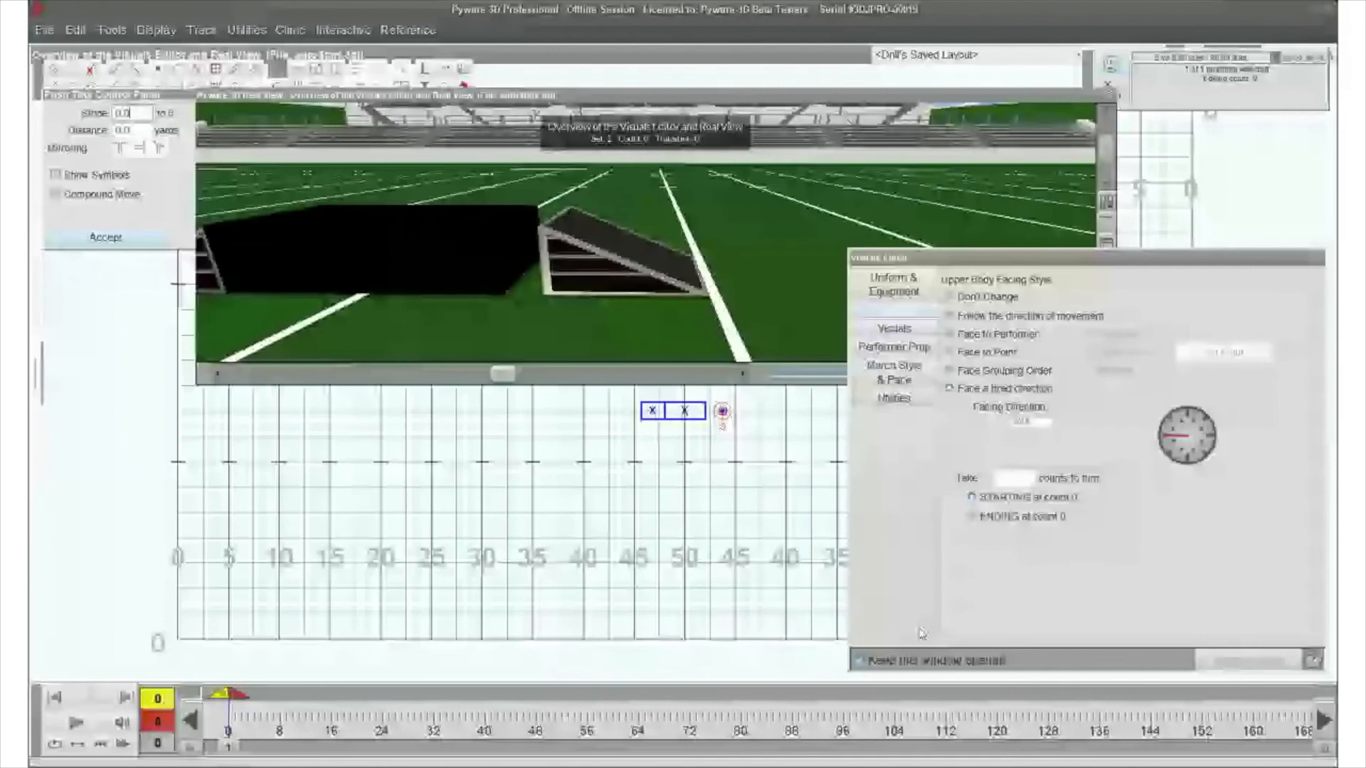
- Add a performer near the props and allow it to walk on performer props
click(718, 411)
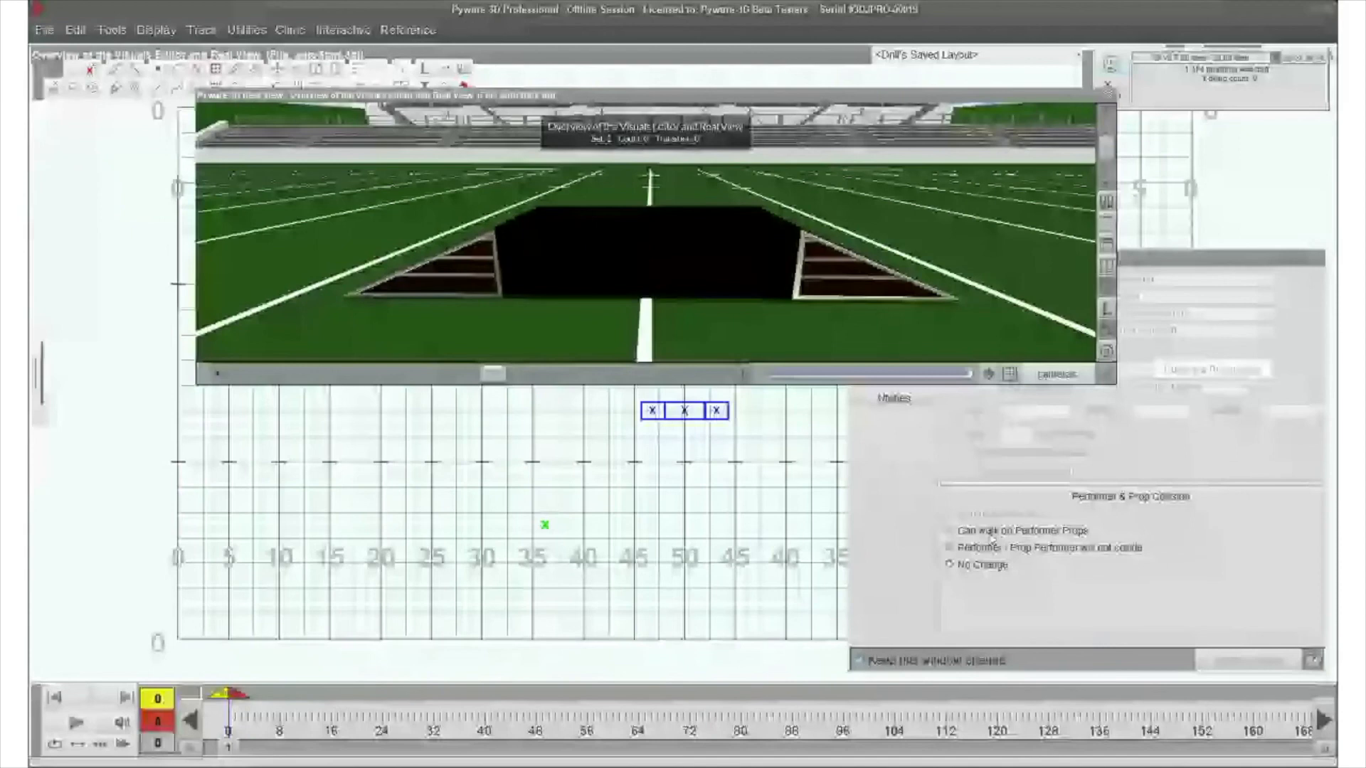
click(990, 532)
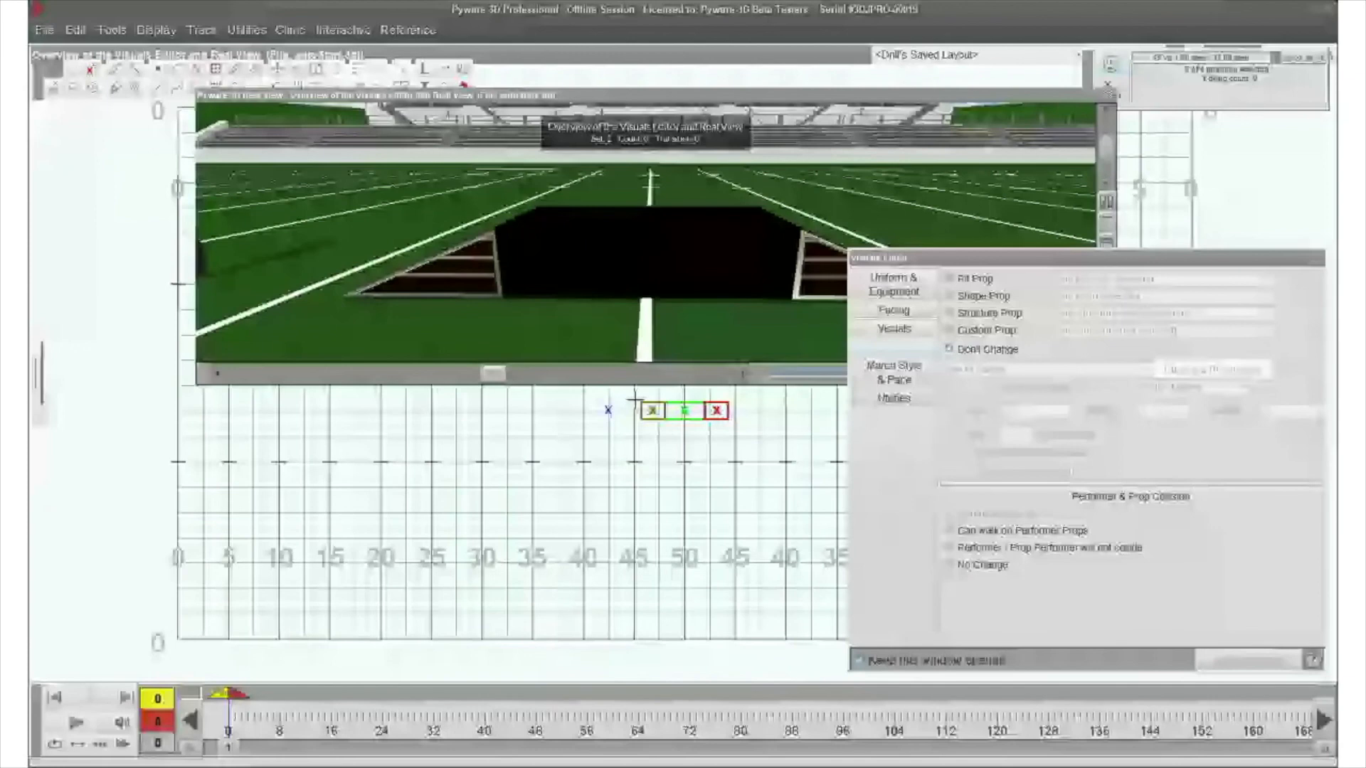
- Lock the box and both ramps in place on the grid, and select the performer beside the first ramp
click(156, 30)
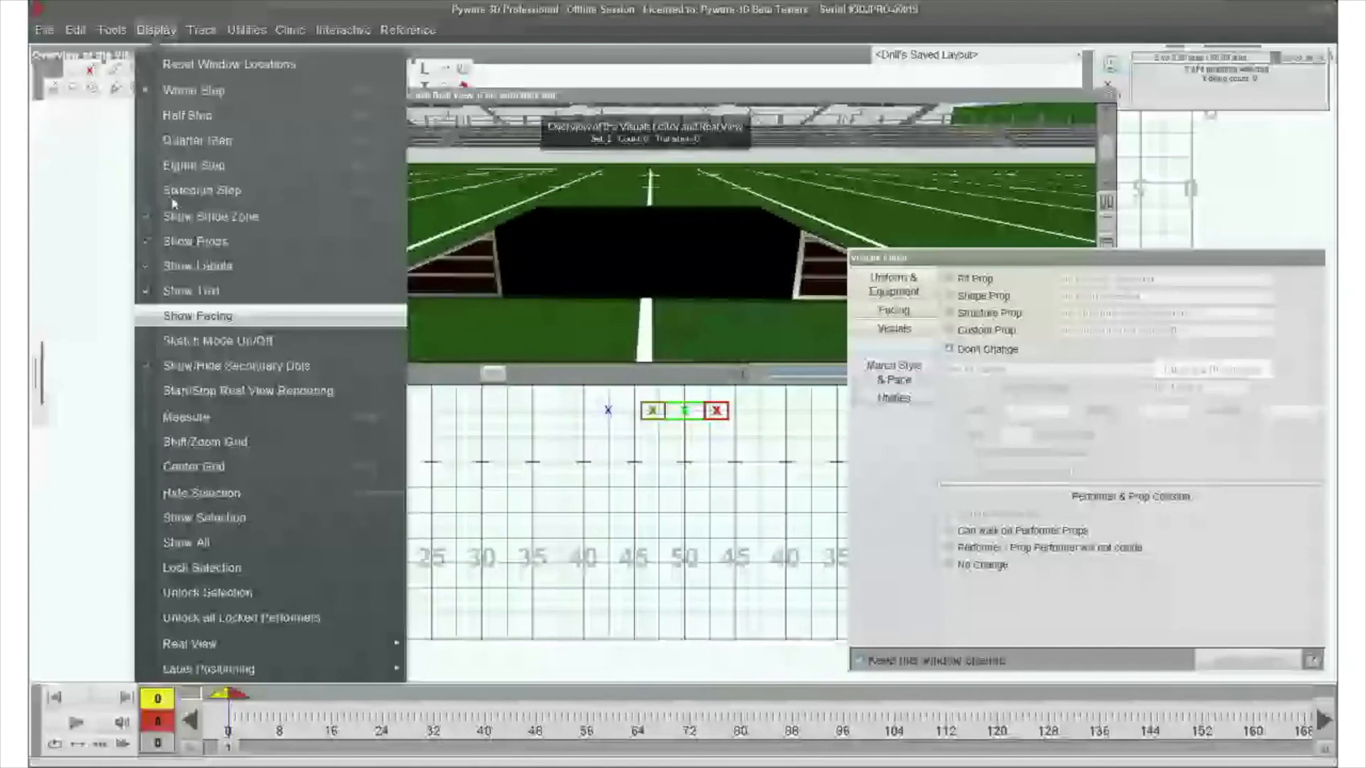
drag(589, 402, 640, 439)
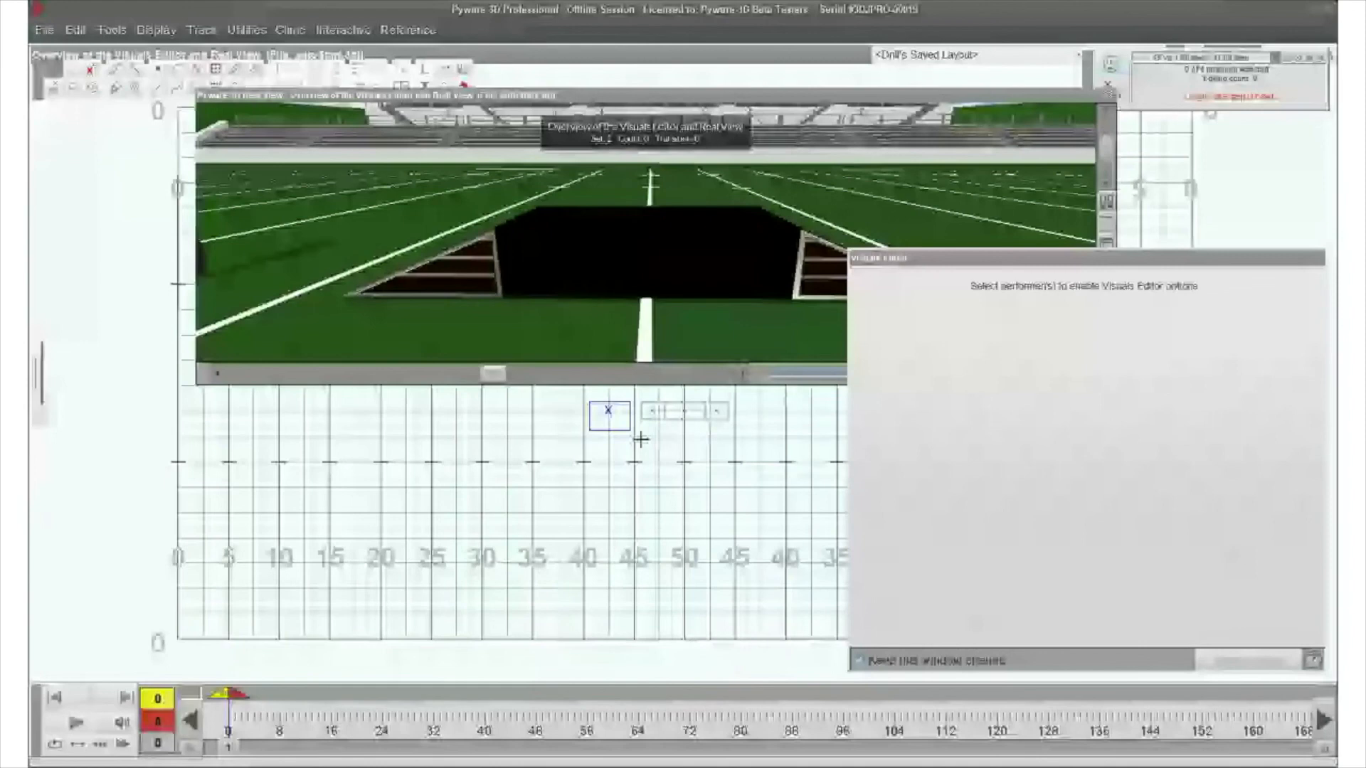
drag(640, 439, 722, 448)
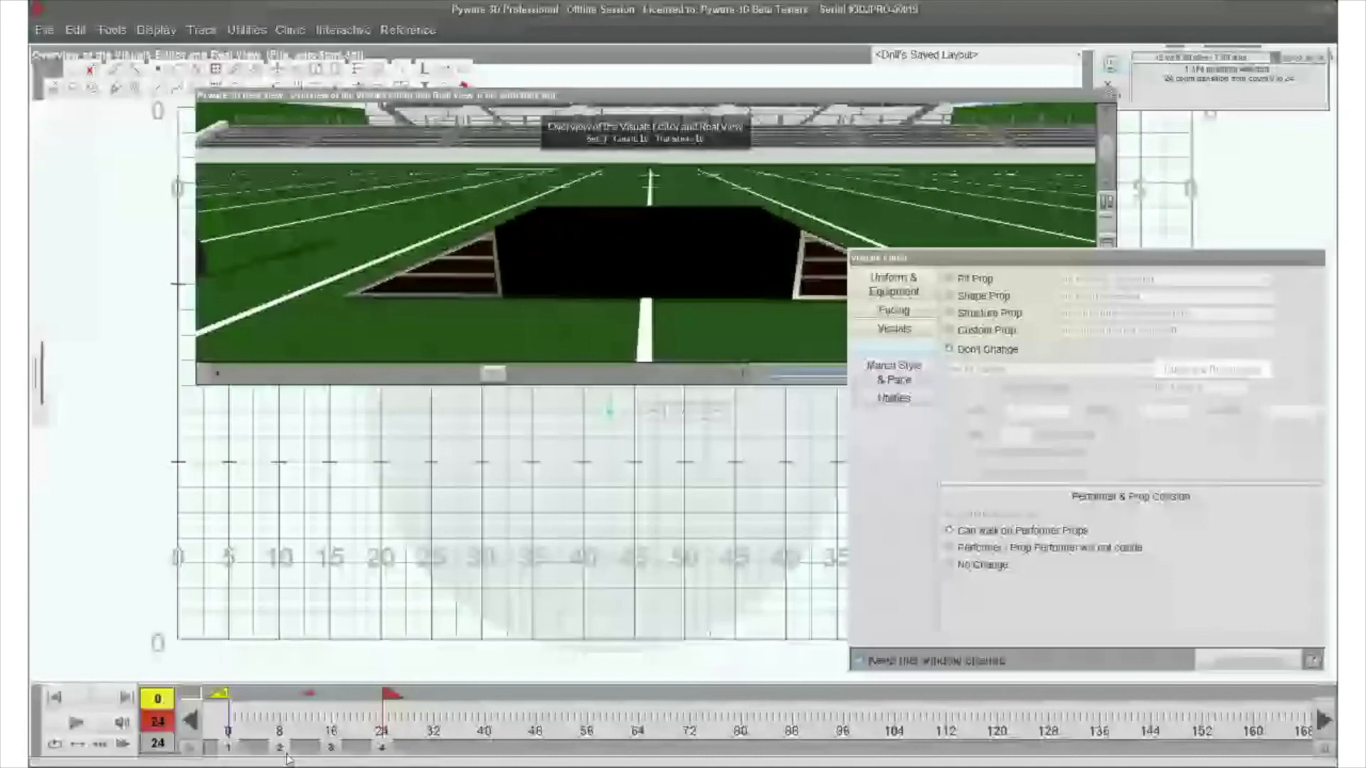
- Set the performer's path onto the box at count 8 and over to the far side of the props by count 24
click(281, 747)
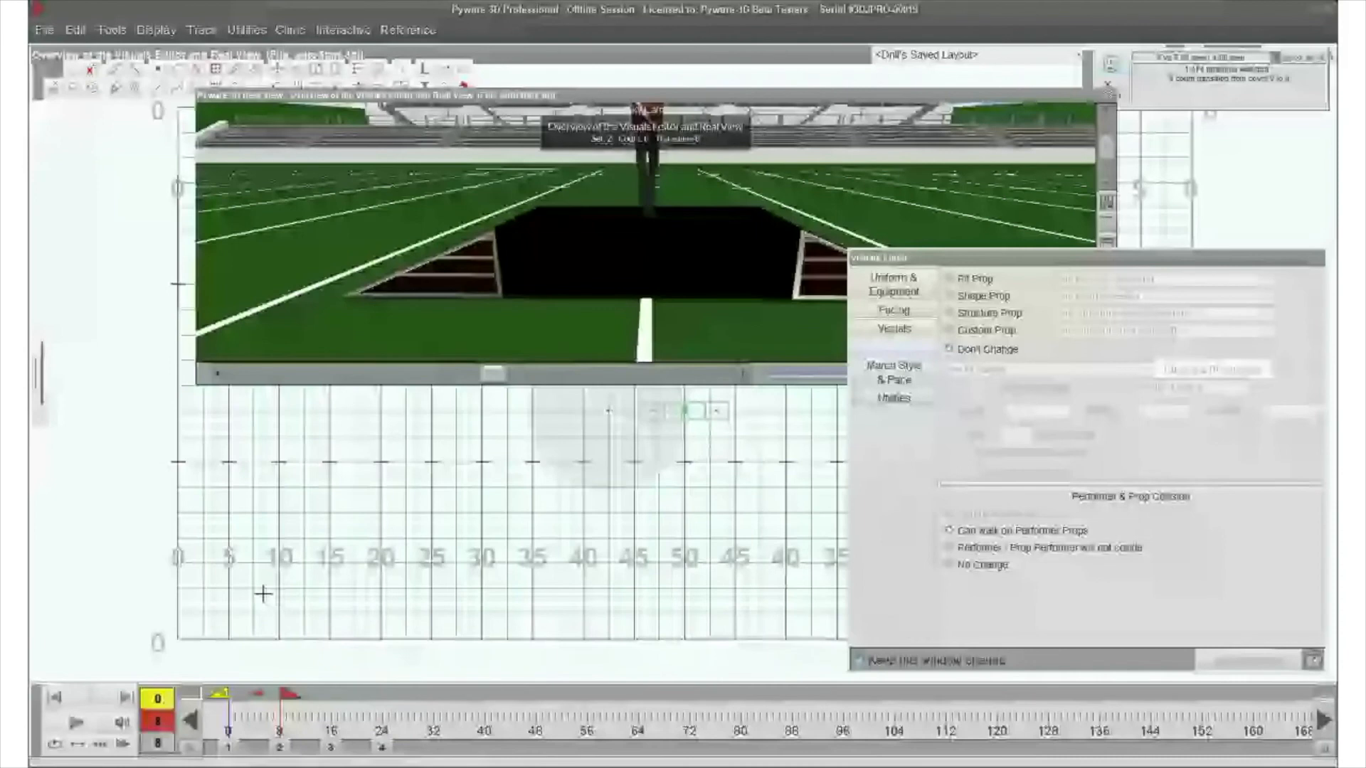
click(381, 748)
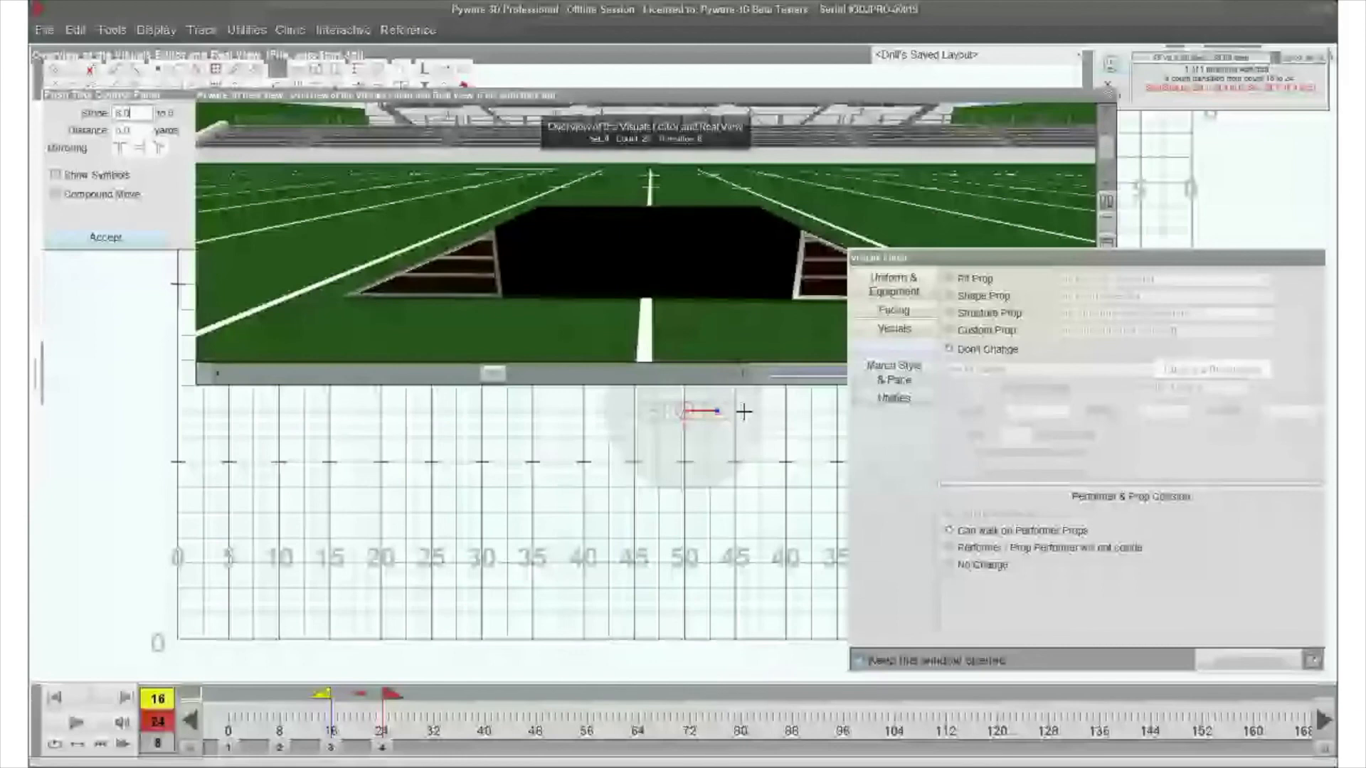
drag(322, 695, 297, 703)
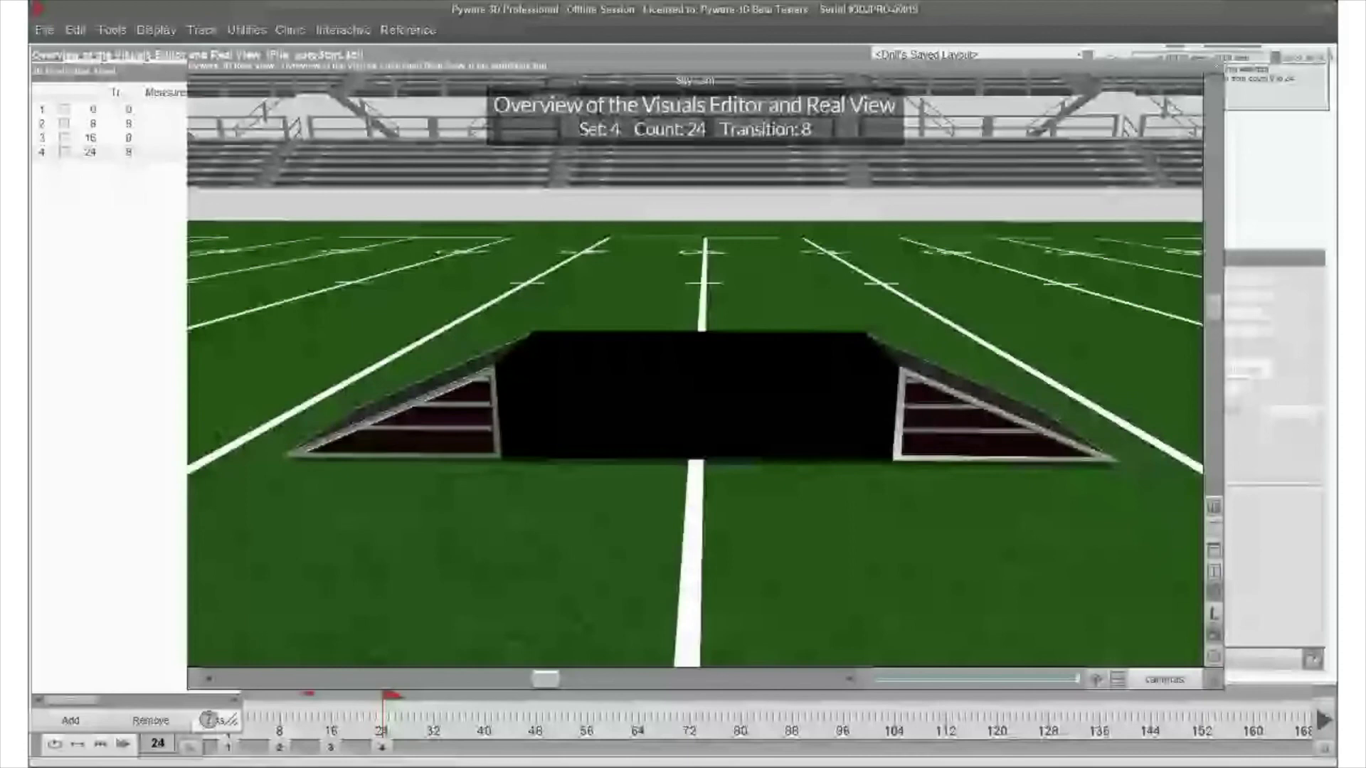
- Delete the copied ramp at the far end of the box from the drill
scroll(251, 160, down, 5)
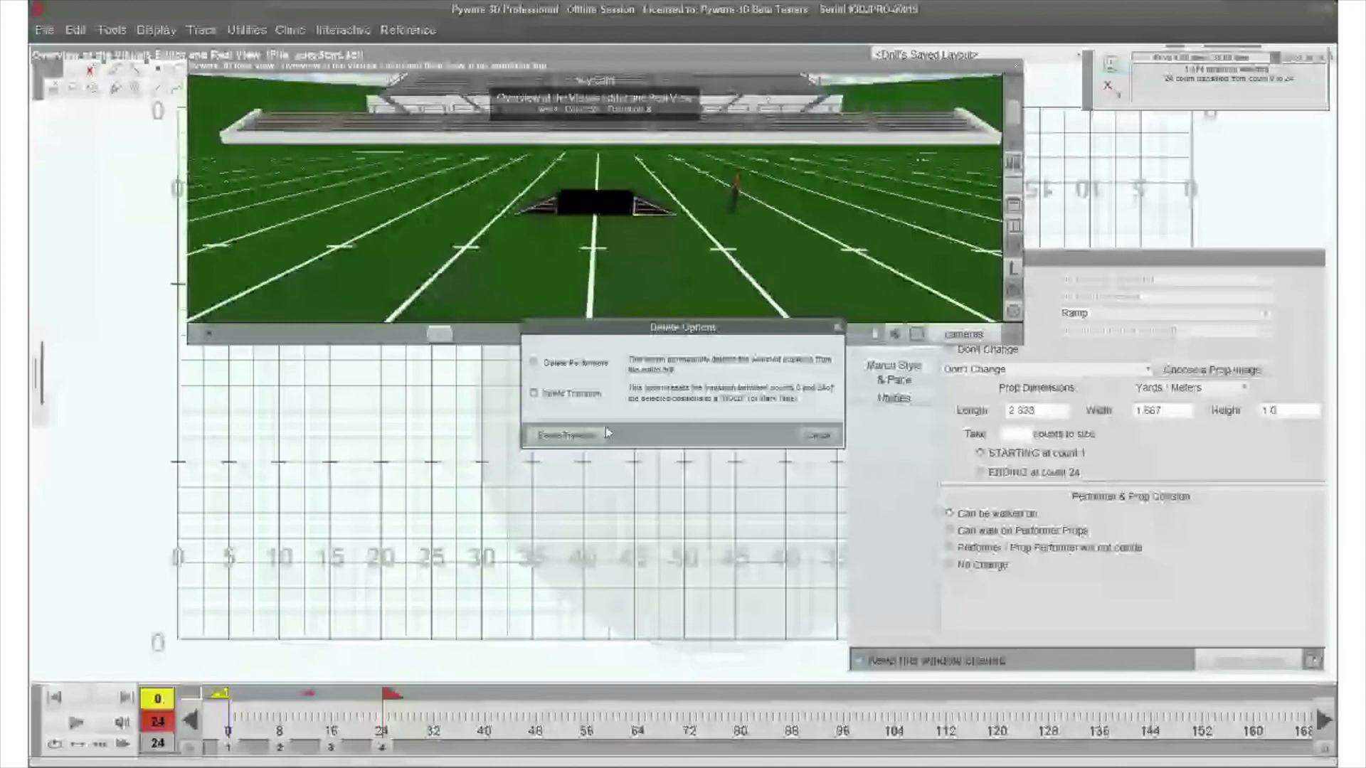
click(606, 432)
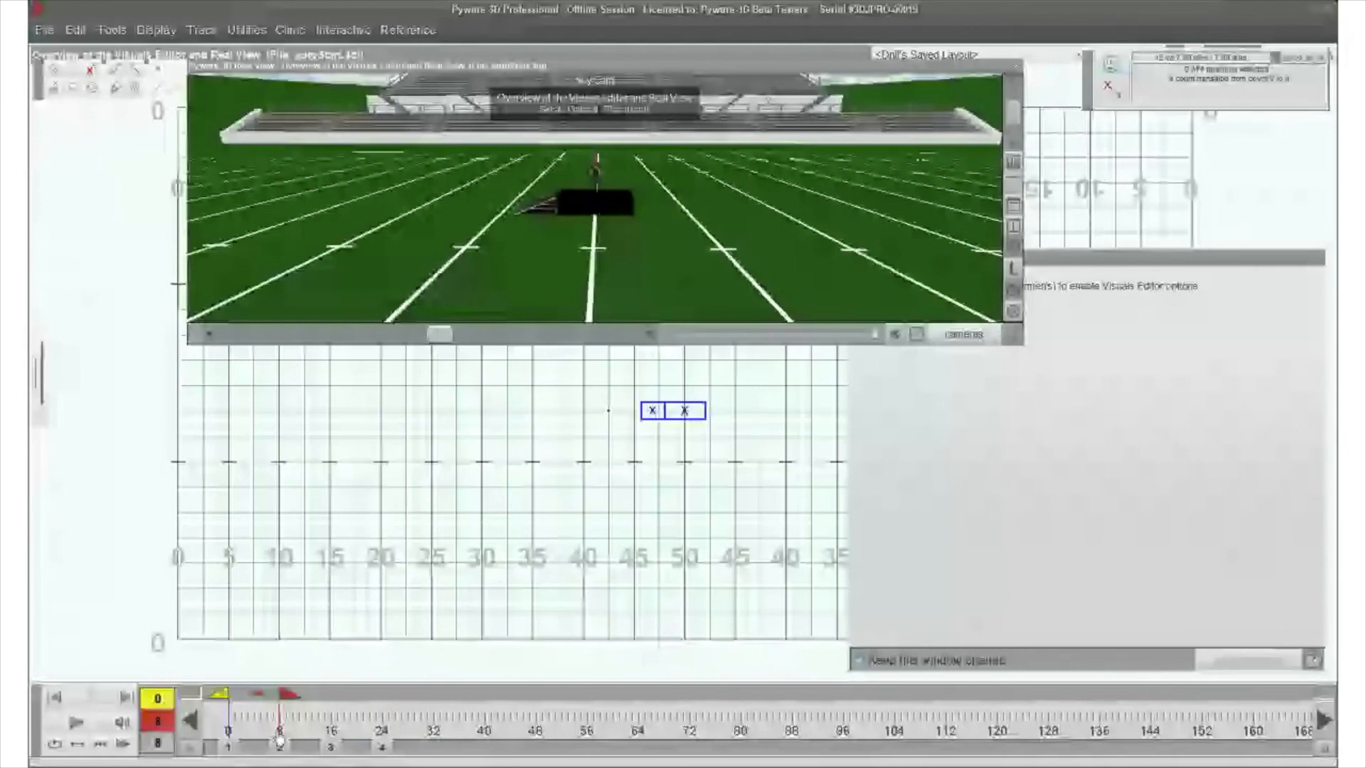
- Push the box sideways to the performer's spot between counts 16 and 24
click(332, 747)
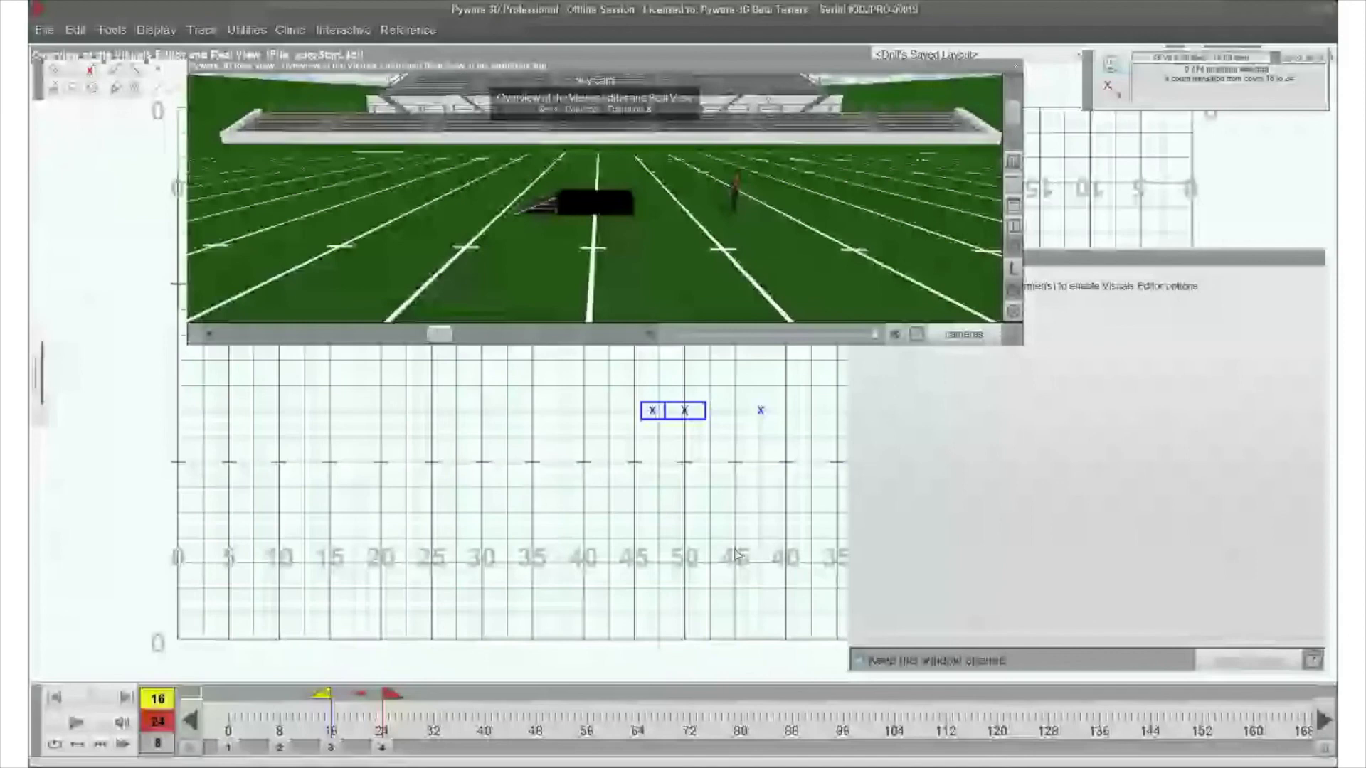
drag(677, 386, 687, 429)
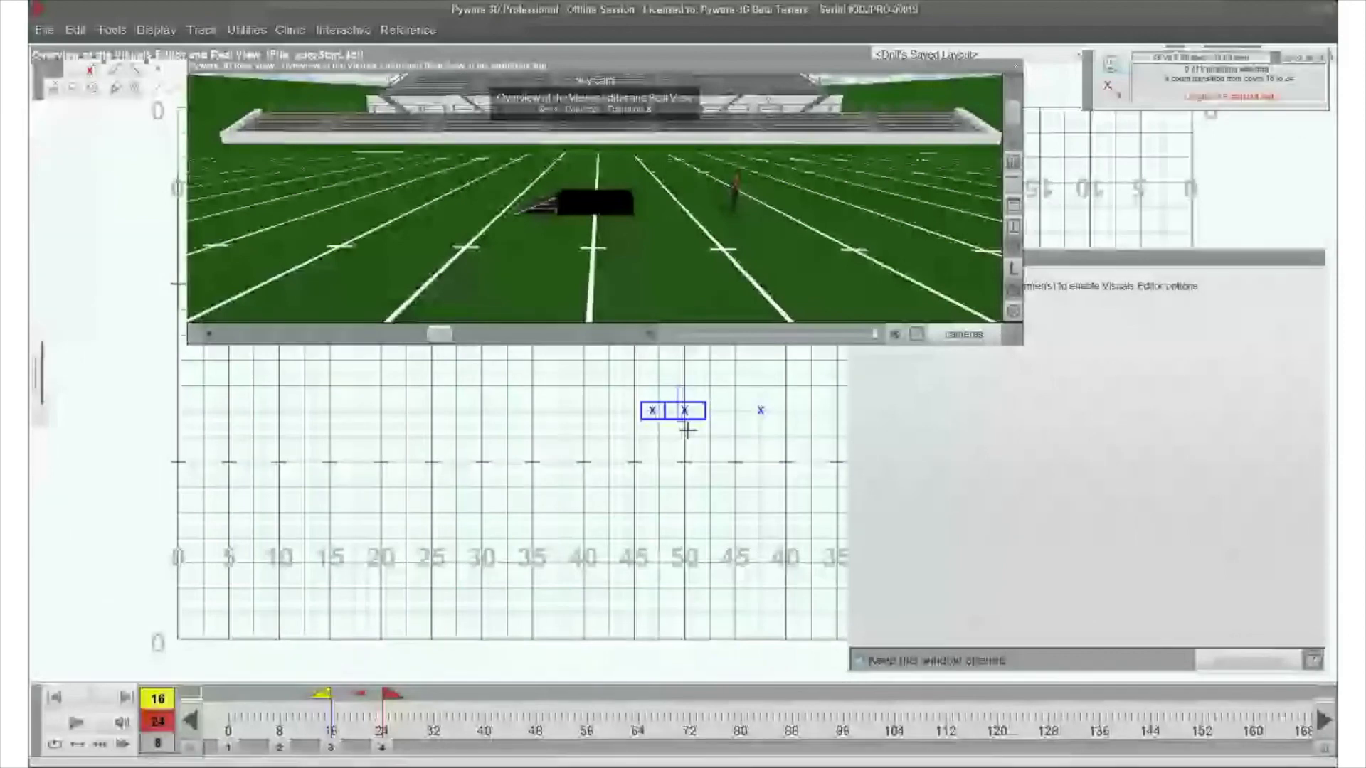
click(281, 71)
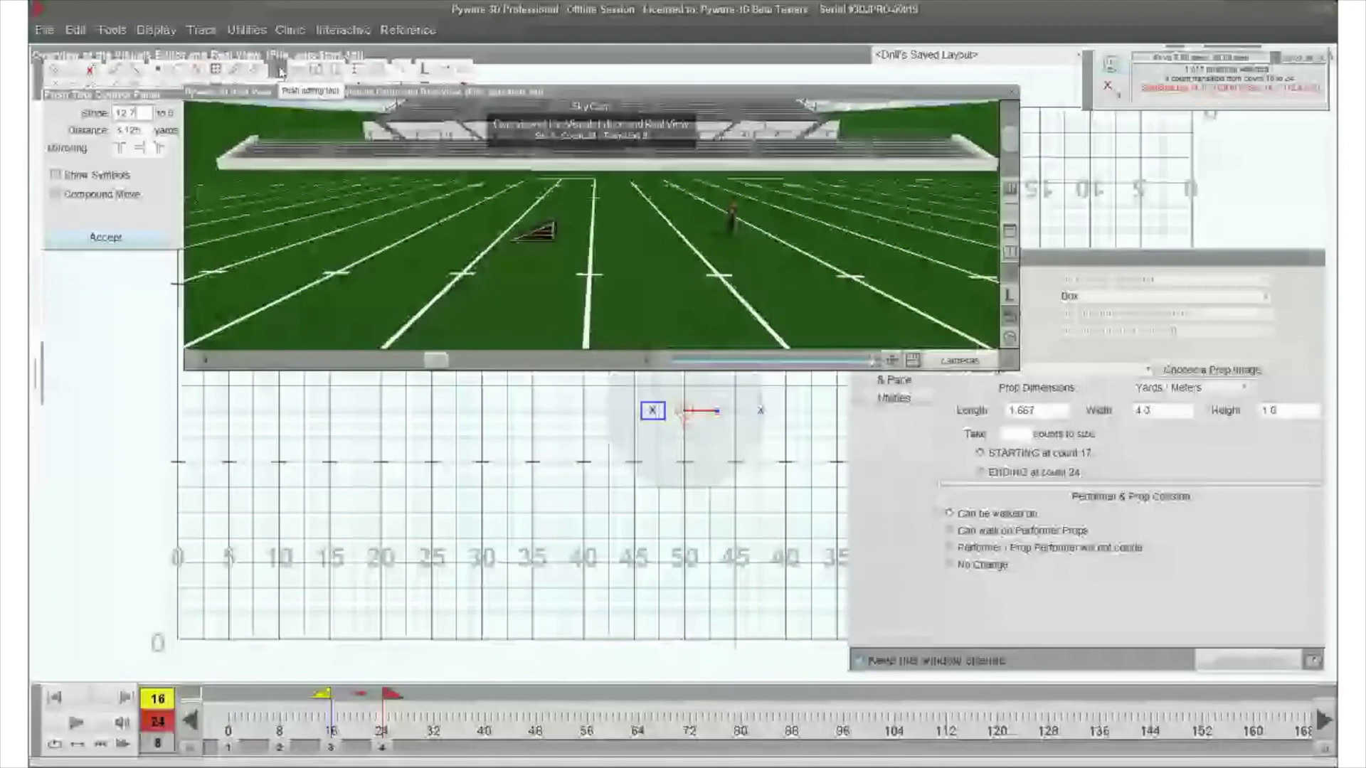
key(Right)
key(Right)
key(Right)
key(Right)
key(Right)
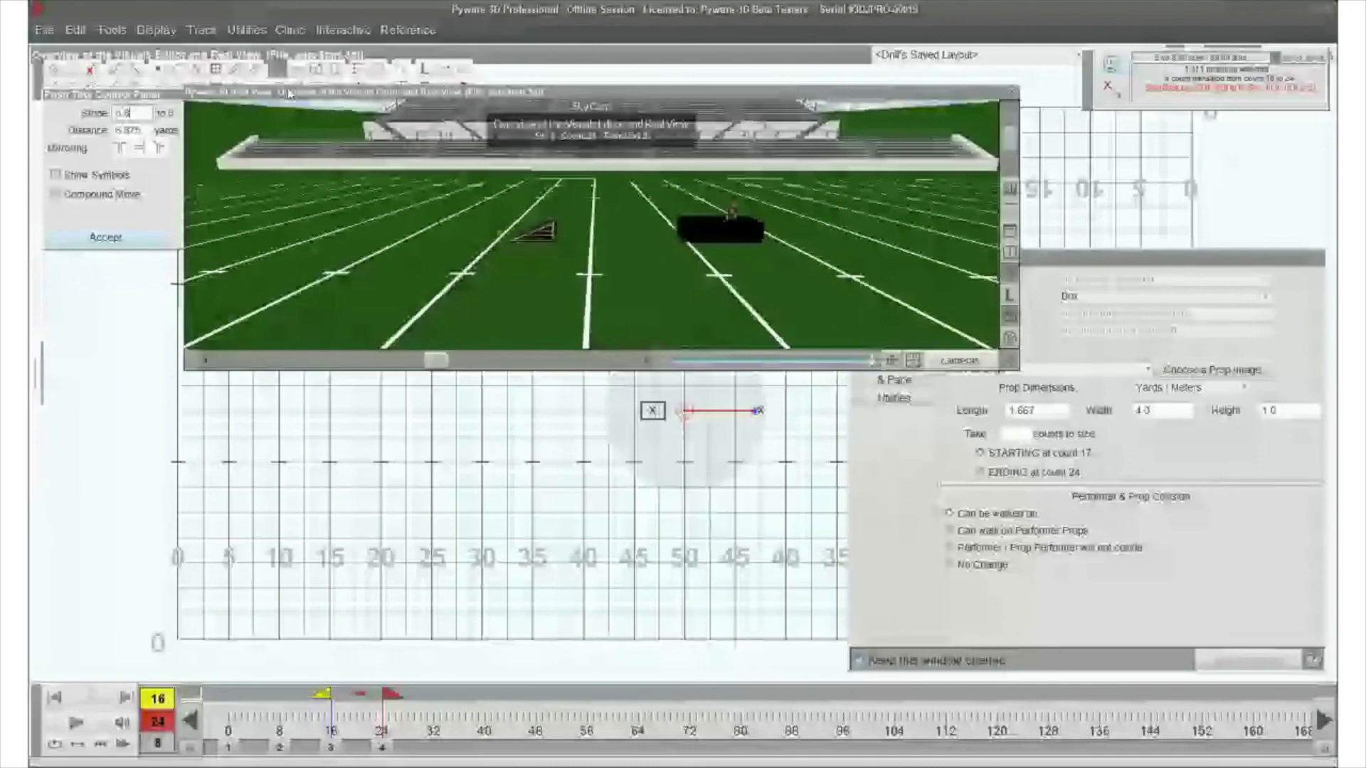
key(Return)
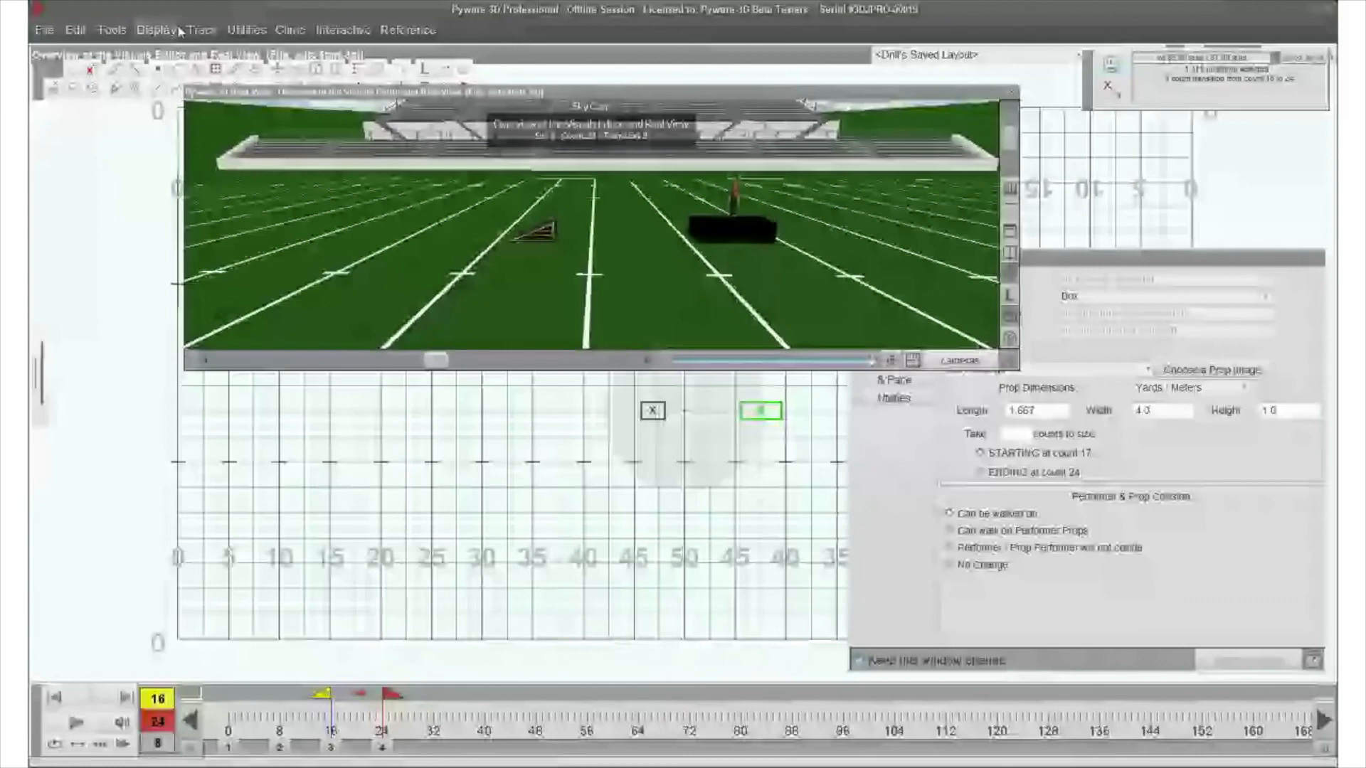
- Set the performer's march style to Move with Prop for counts 16 to 24 and play the move back
drag(754, 397, 785, 431)
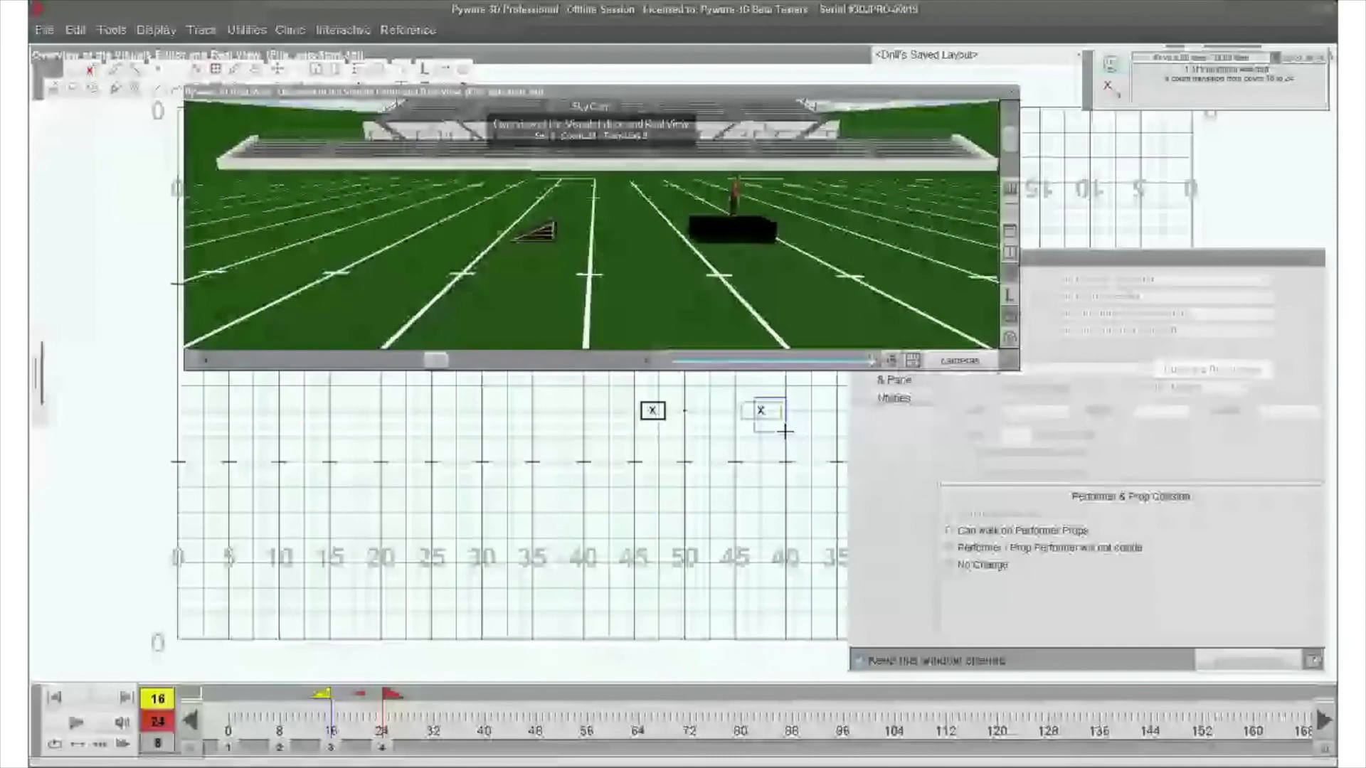
drag(785, 431, 793, 441)
click(74, 724)
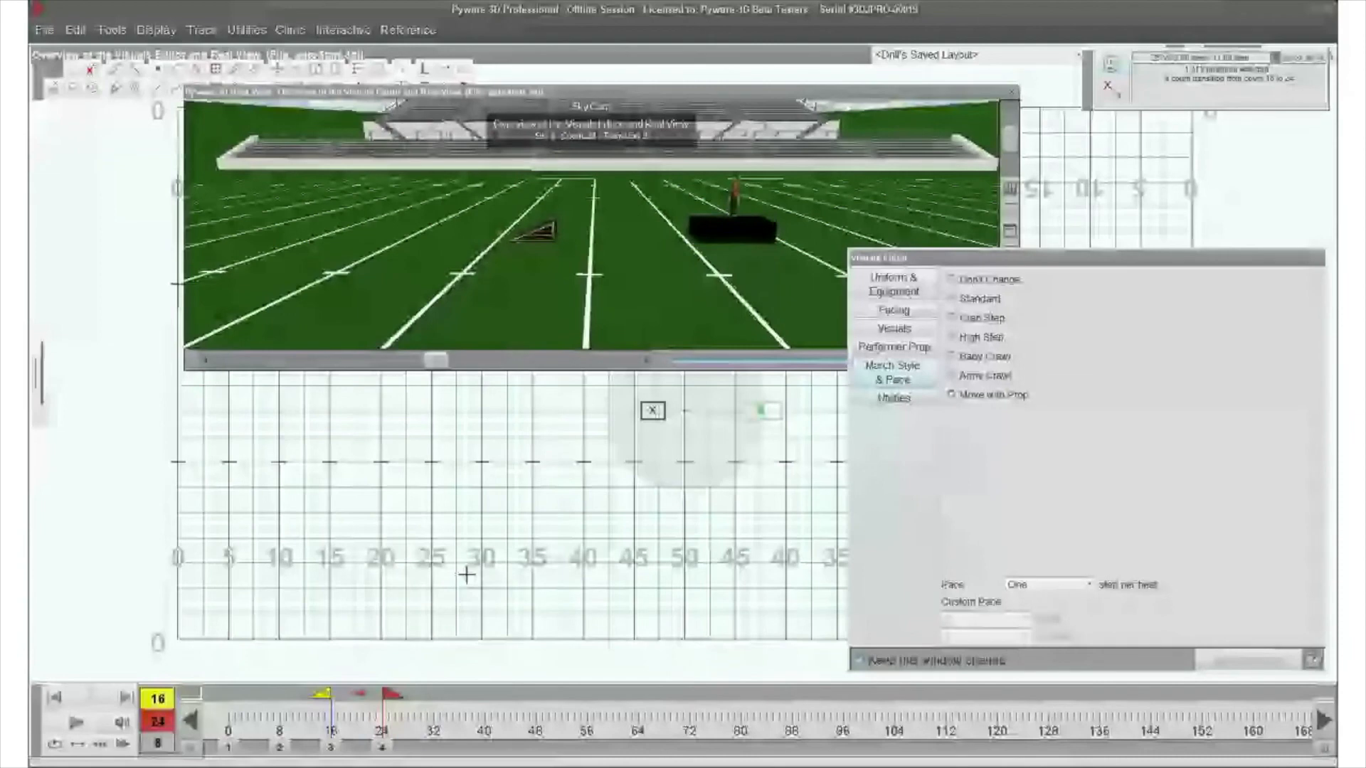
click(70, 723)
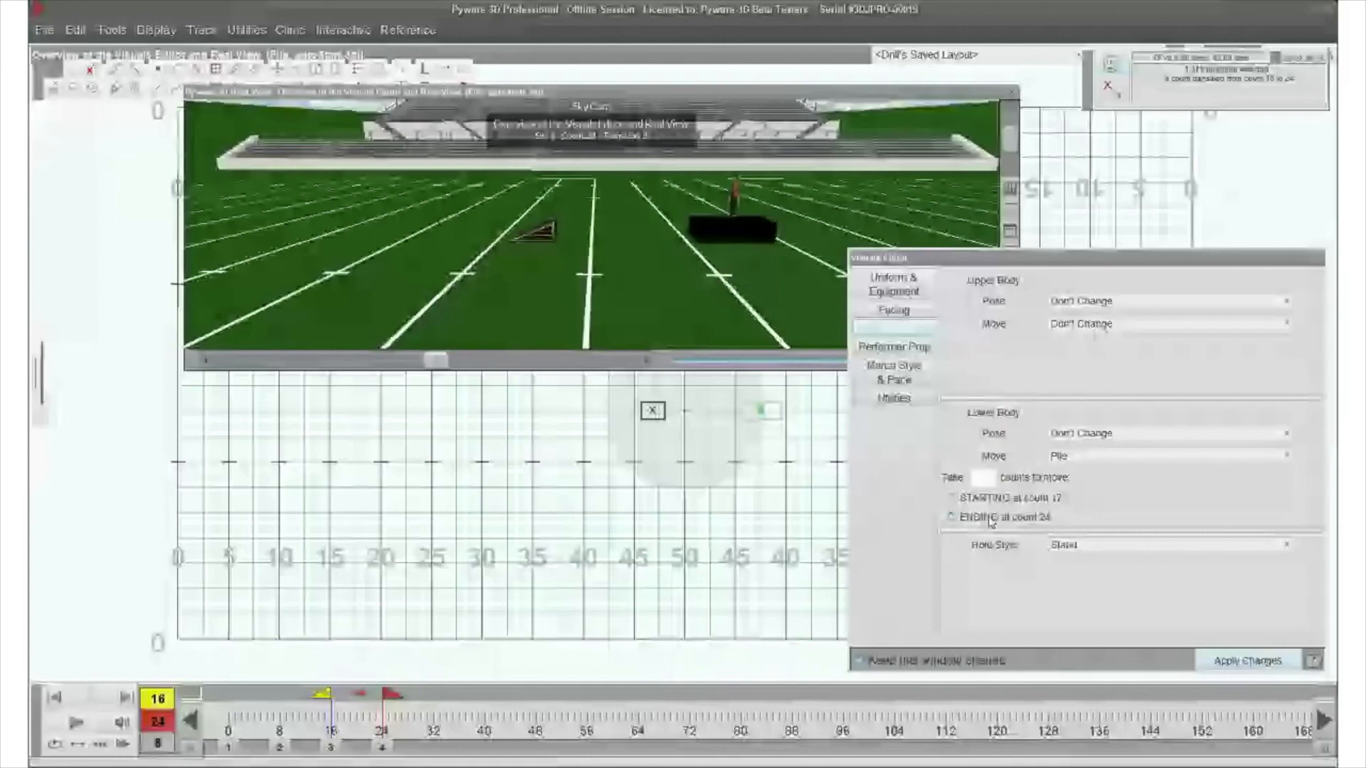
- Give the performer a lower-body Plie move that takes 8 counts, and play it back in Real View
click(985, 477)
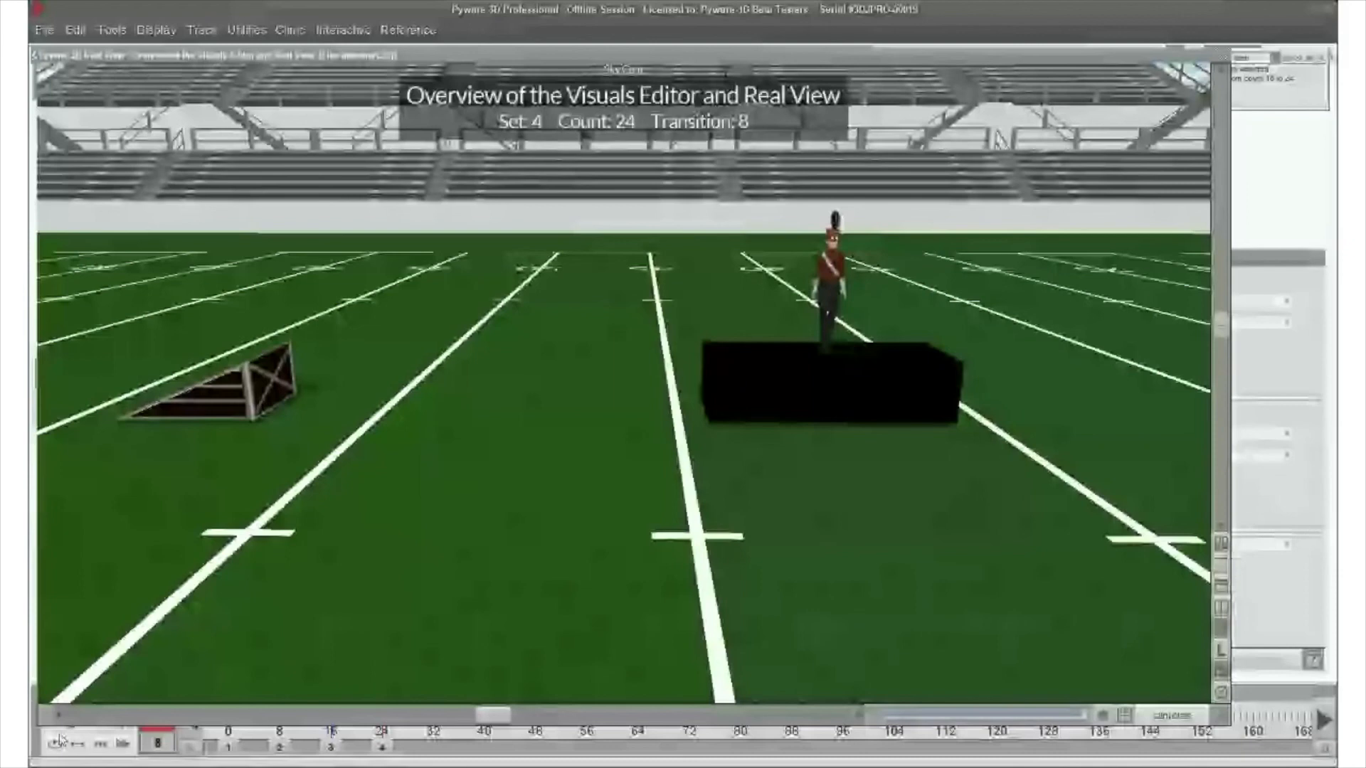
click(60, 738)
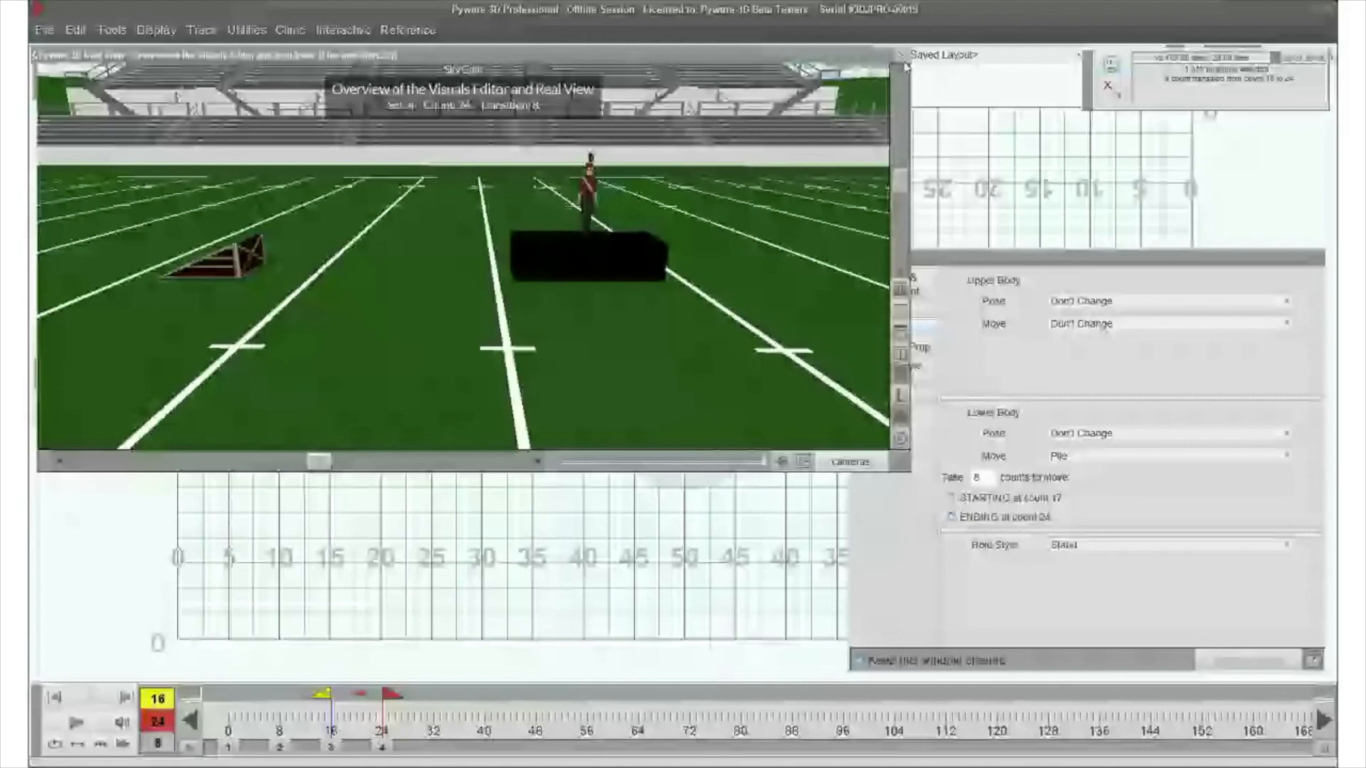
- Collapse Real View and examine the Paste Visuals options for the clipboard visuals at count 17, including sequencing by counts
click(902, 56)
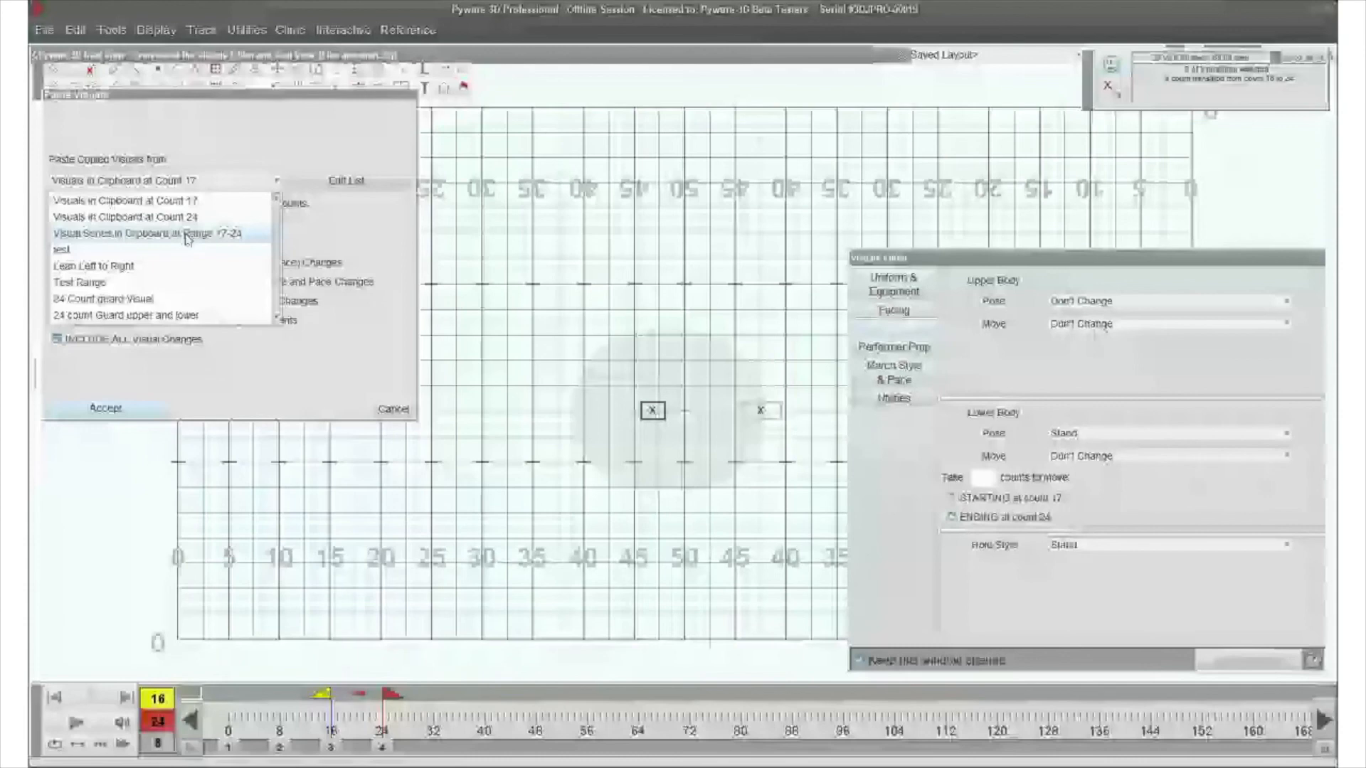
click(370, 242)
double_click(253, 204)
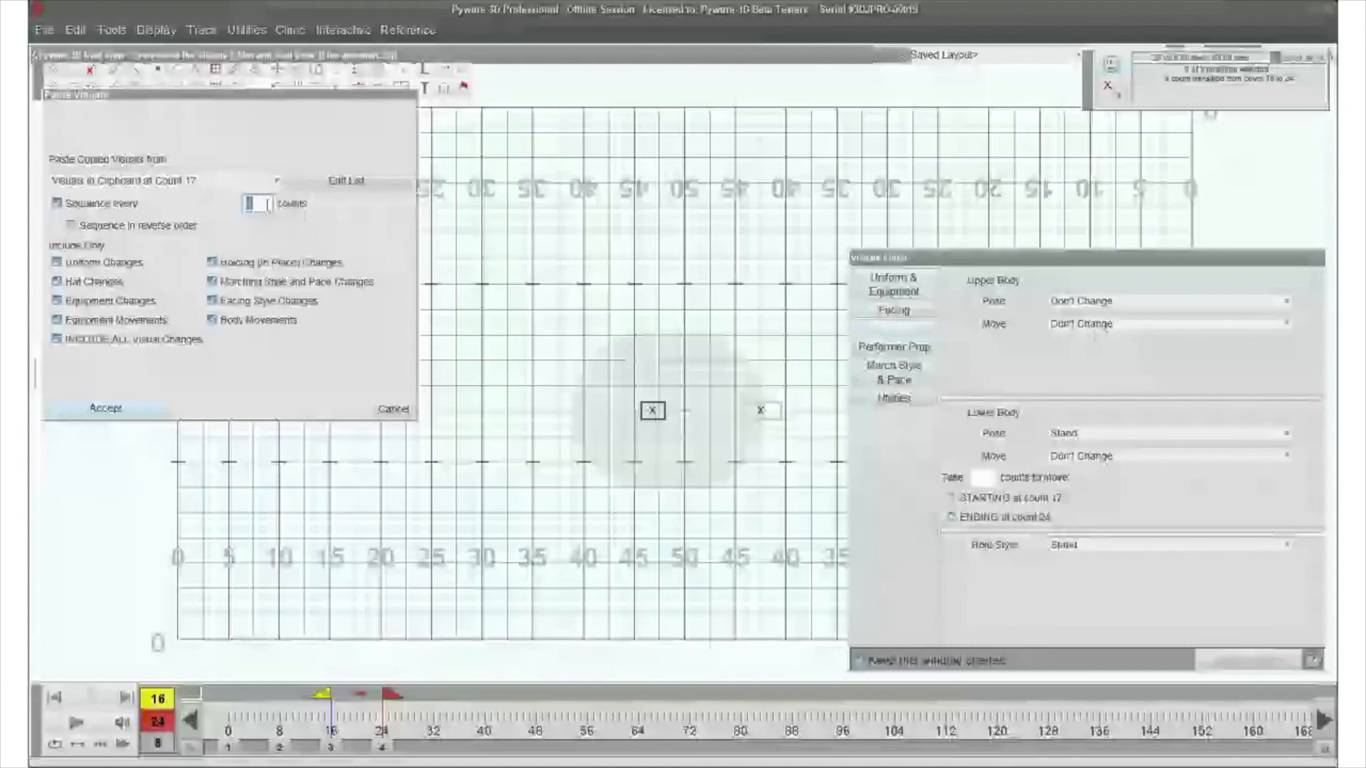
key(Return)
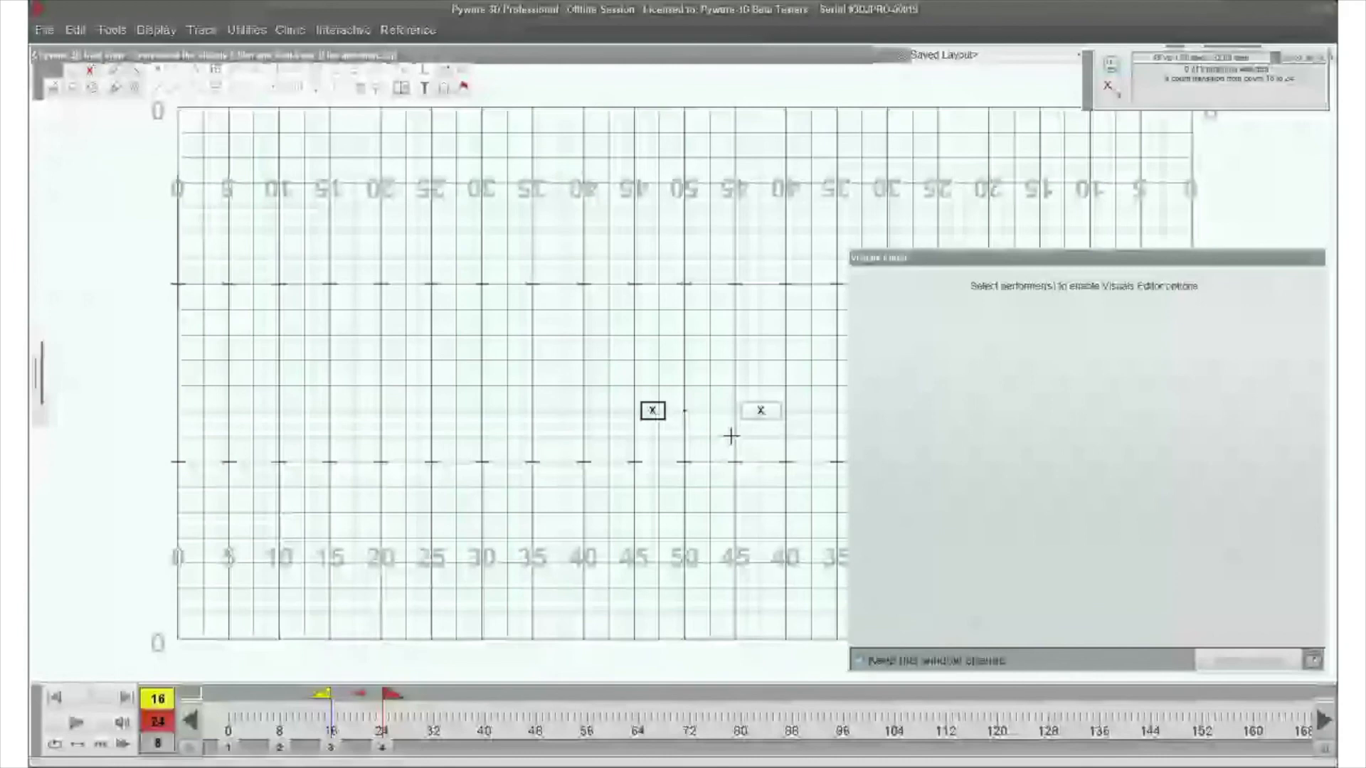
- Try to lock the remaining ramp on the grid
click(652, 410)
click(169, 31)
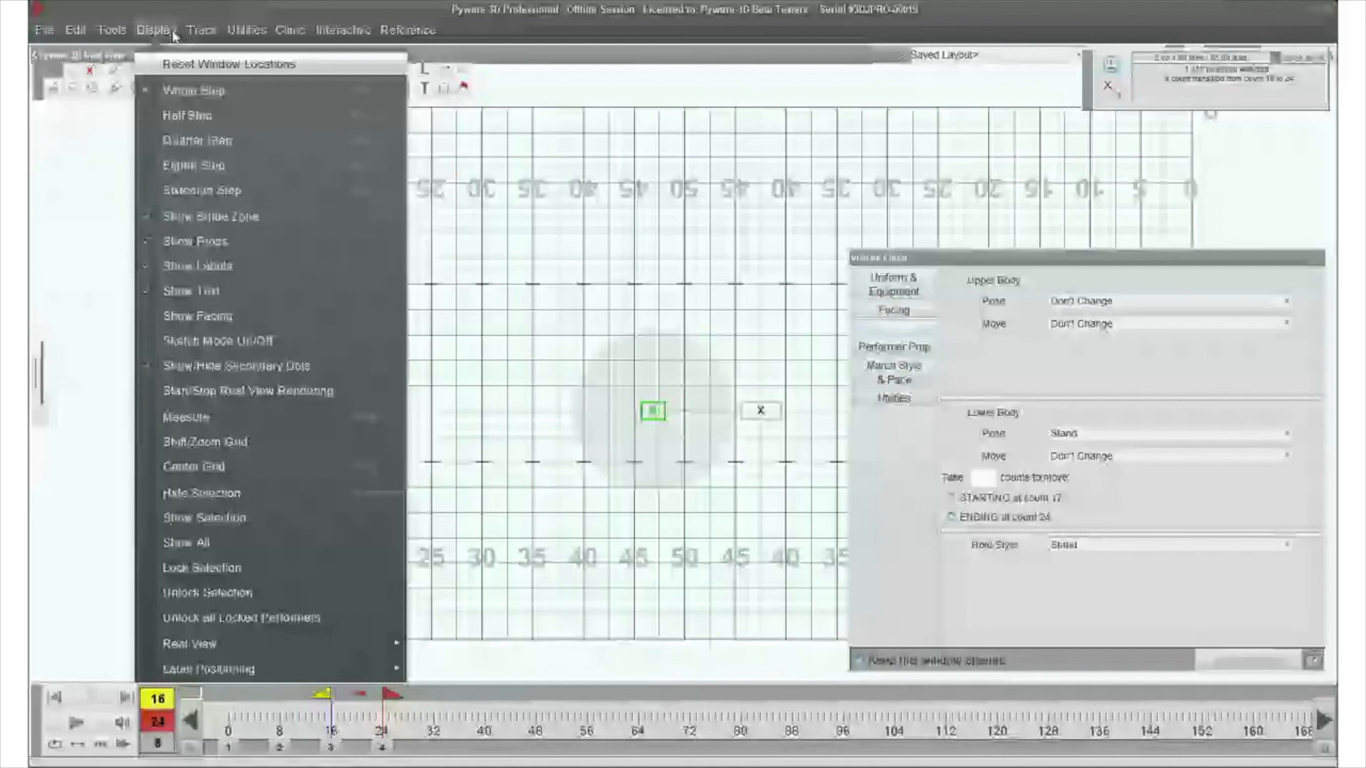
click(203, 568)
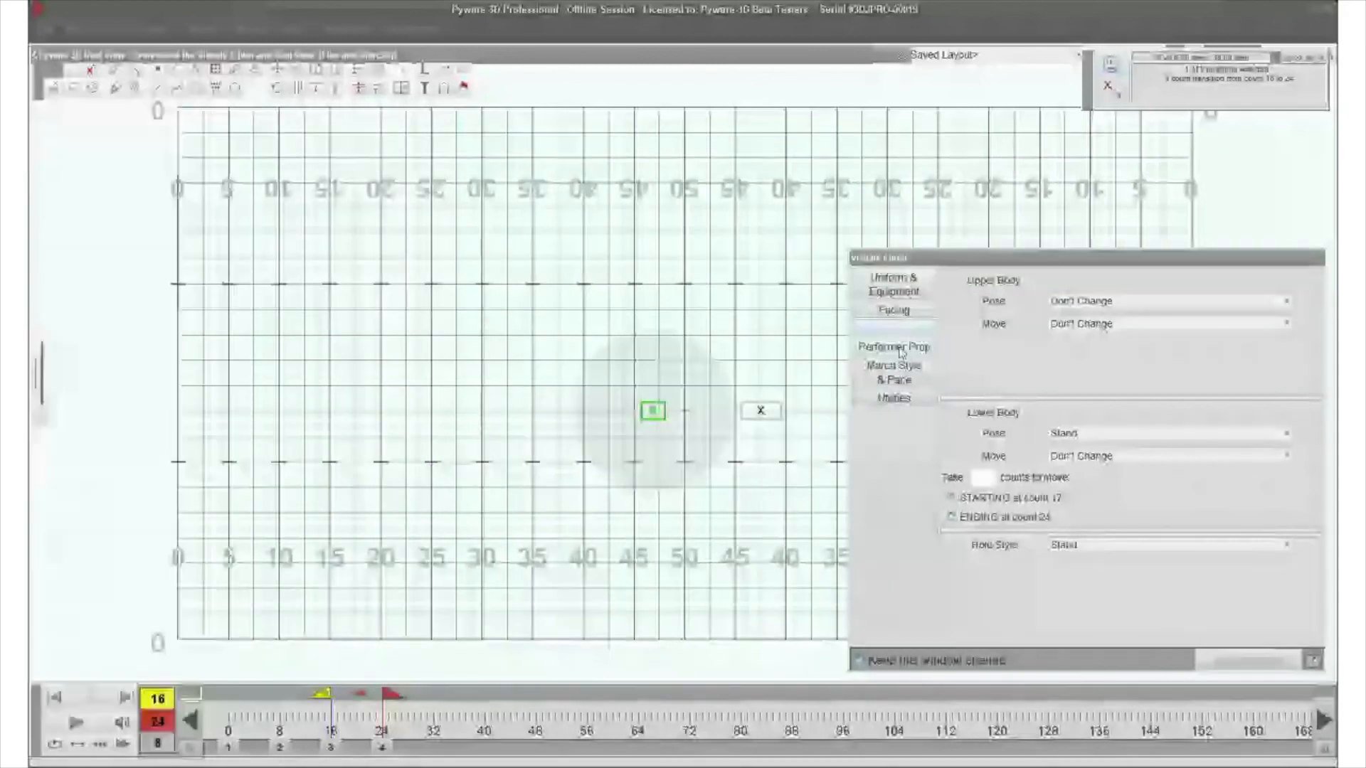
- Check the ramp's custom prop choices, and preview and download Taiko Drum Small from the Real View asset store
click(898, 348)
click(1160, 330)
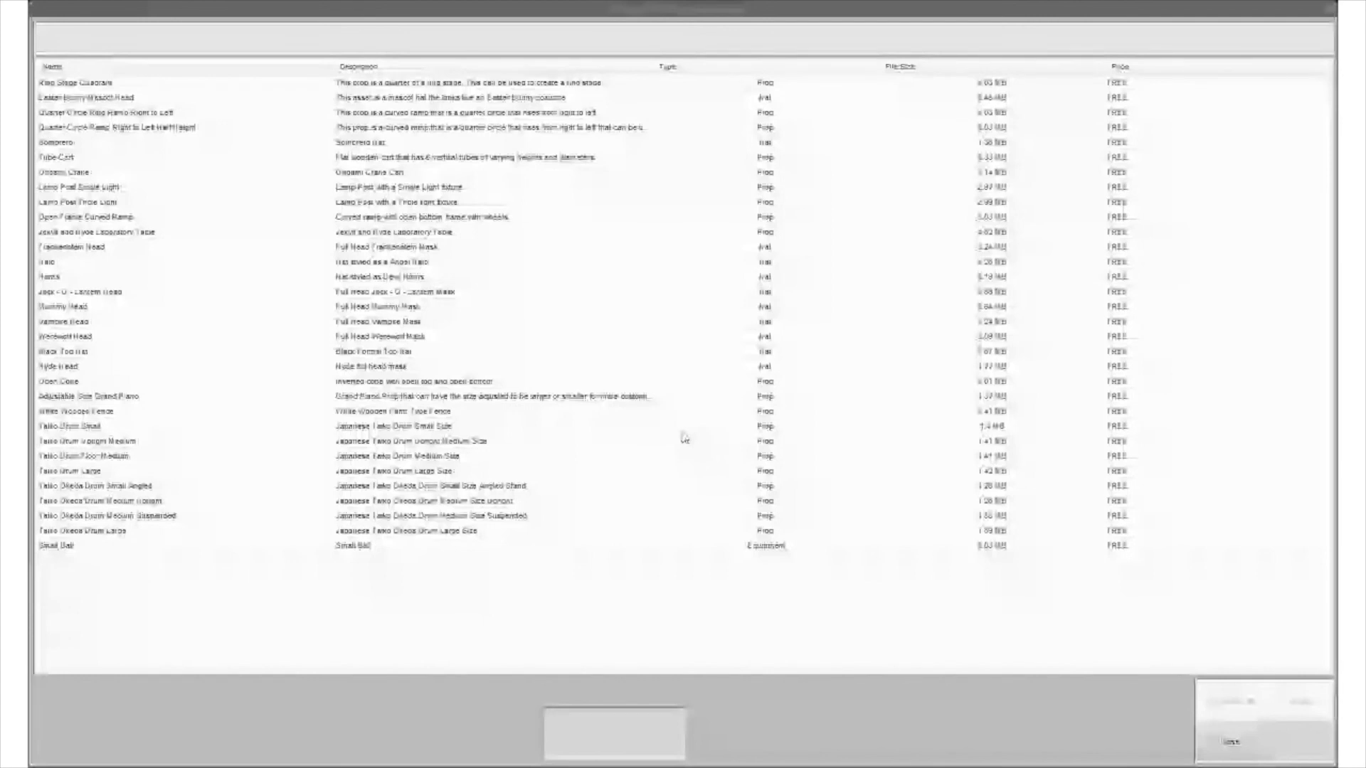
click(456, 501)
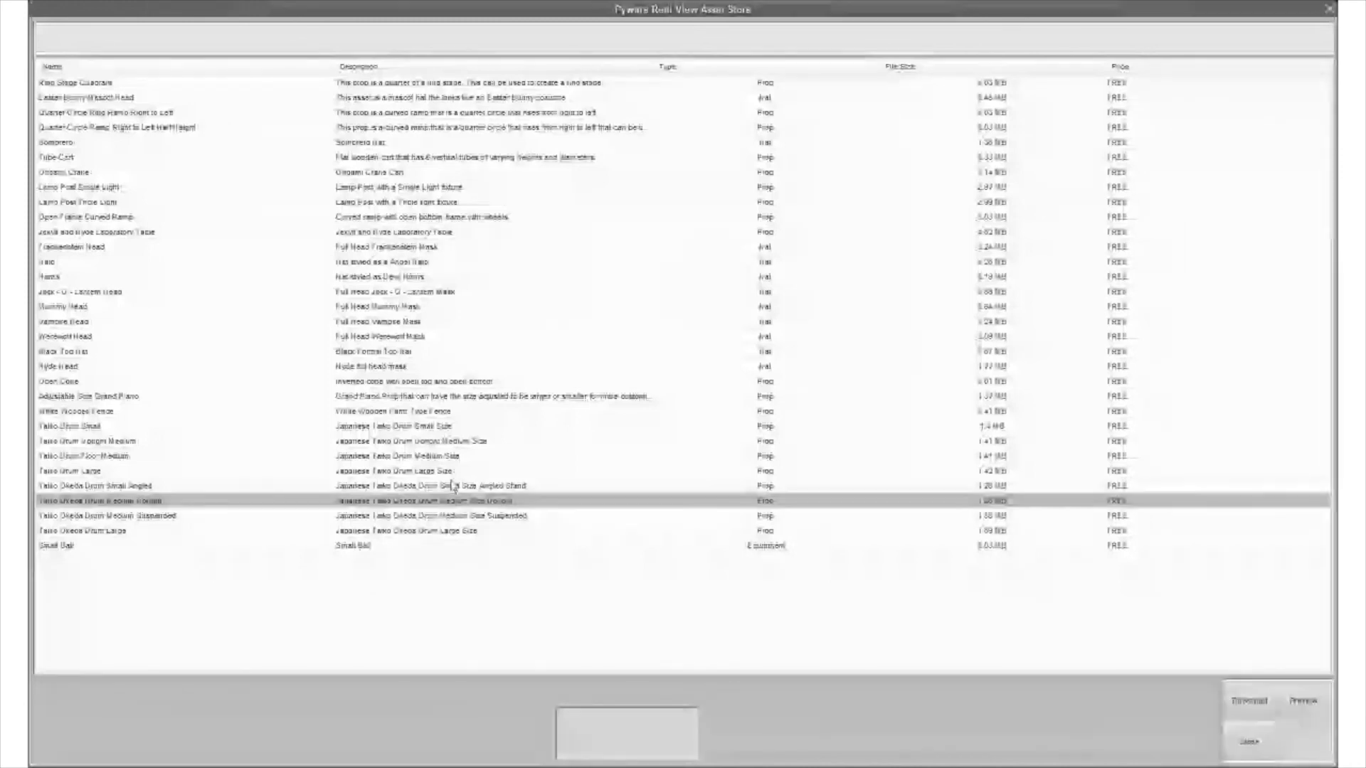
click(383, 426)
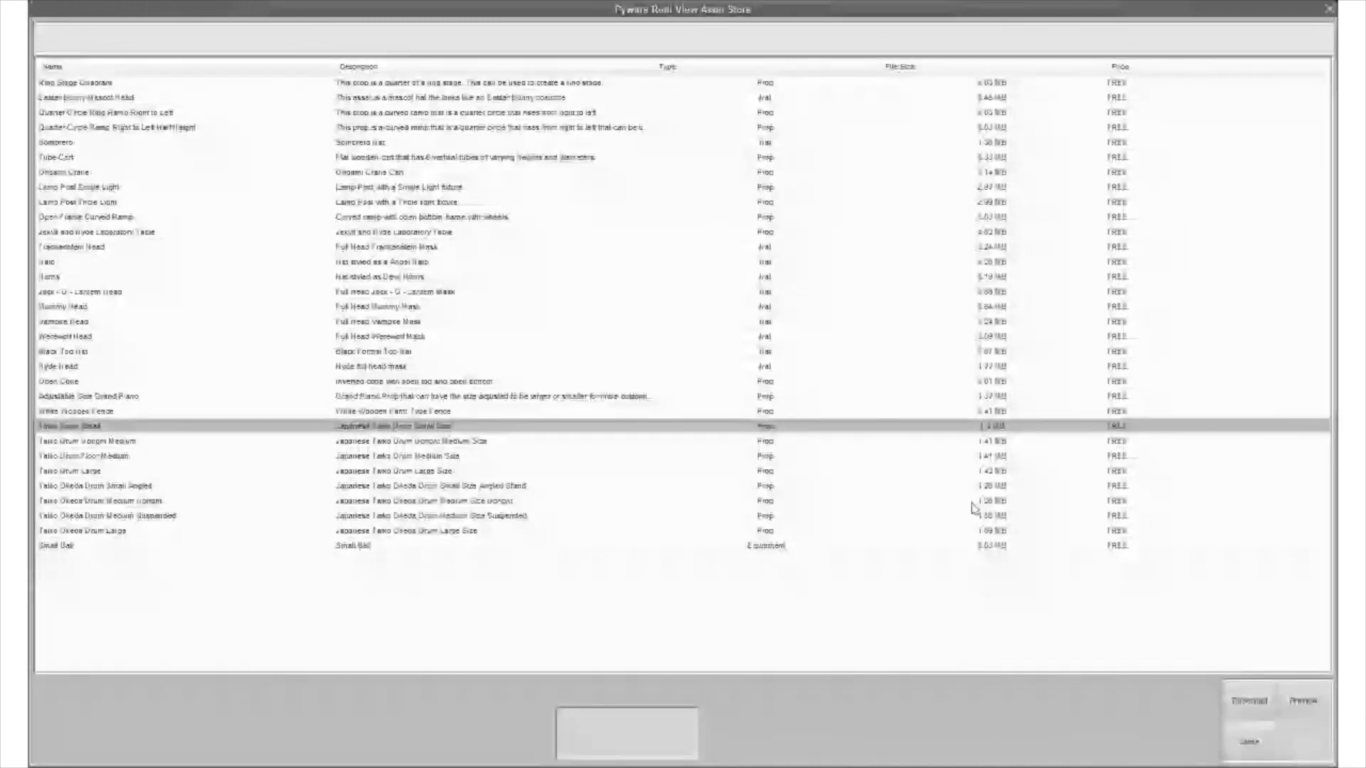
click(1303, 700)
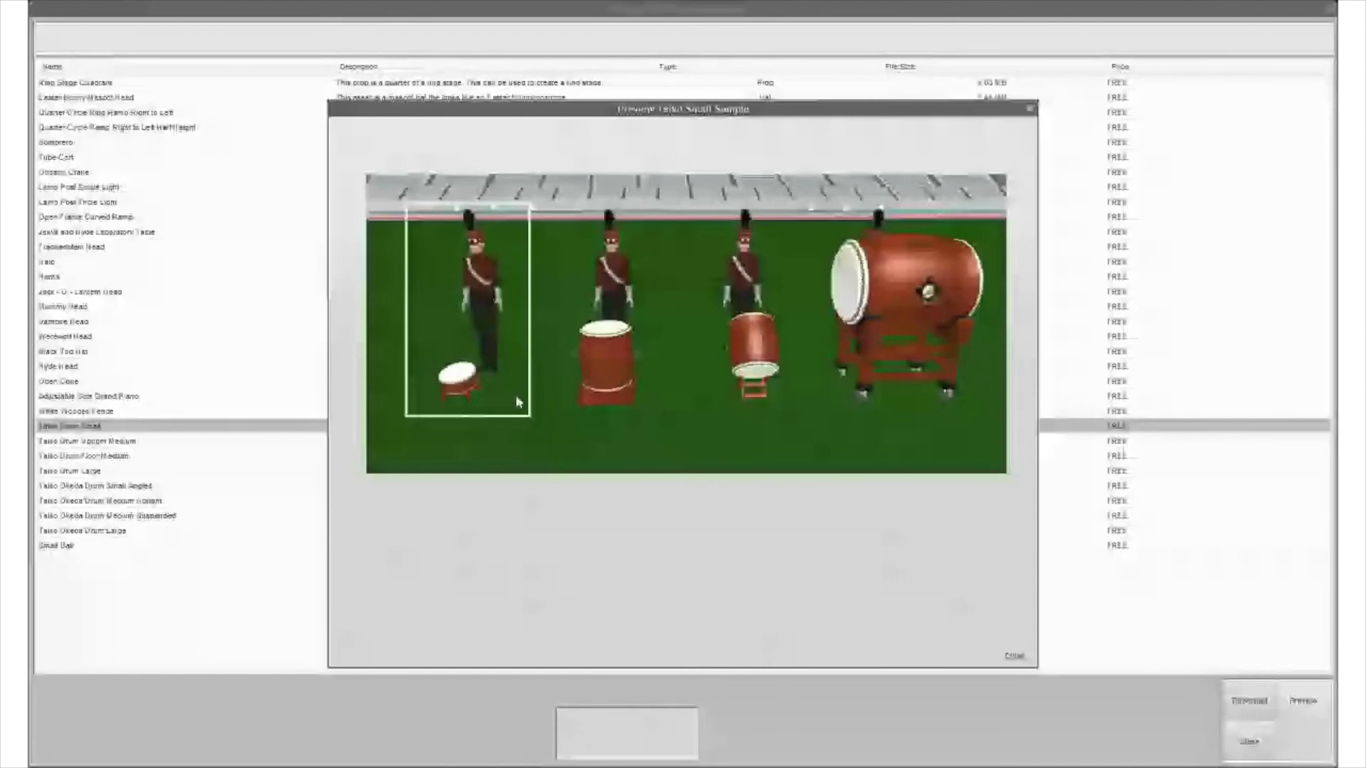
click(1014, 656)
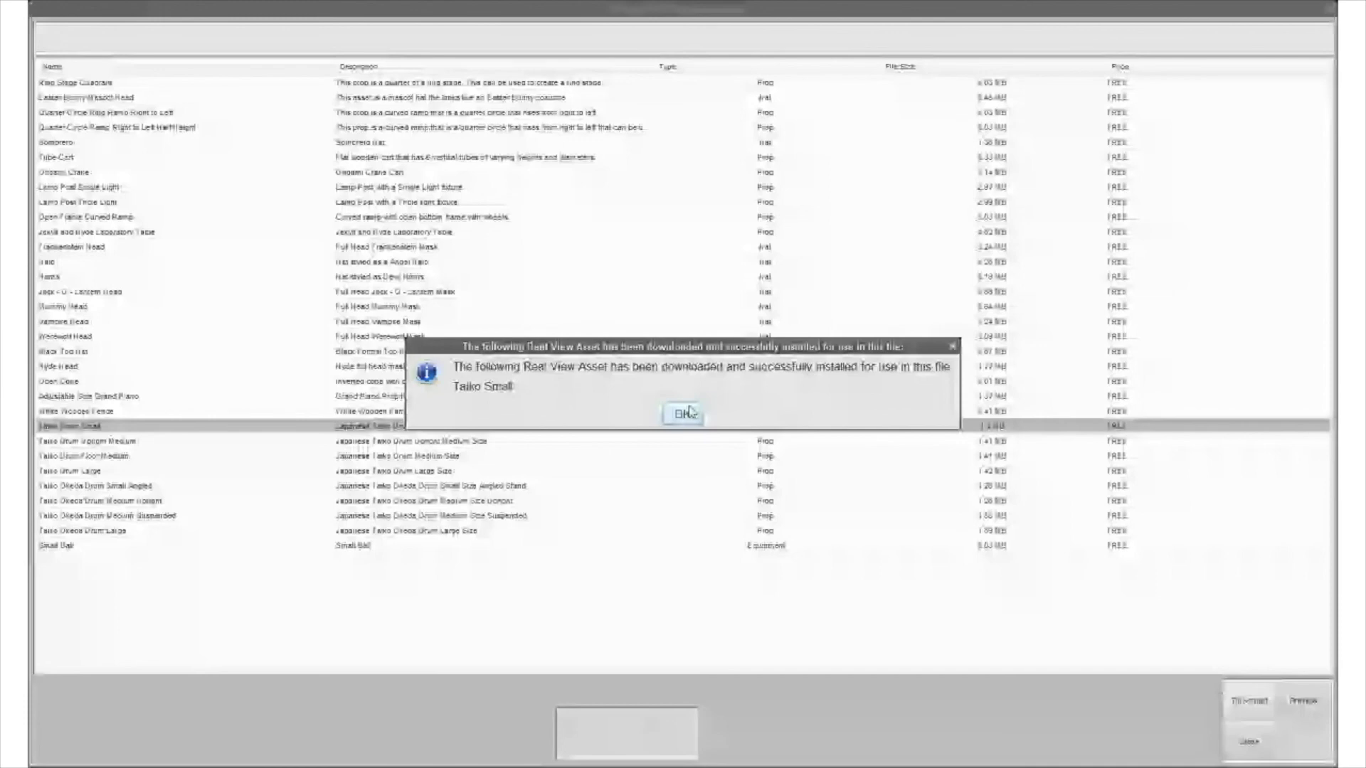
click(682, 414)
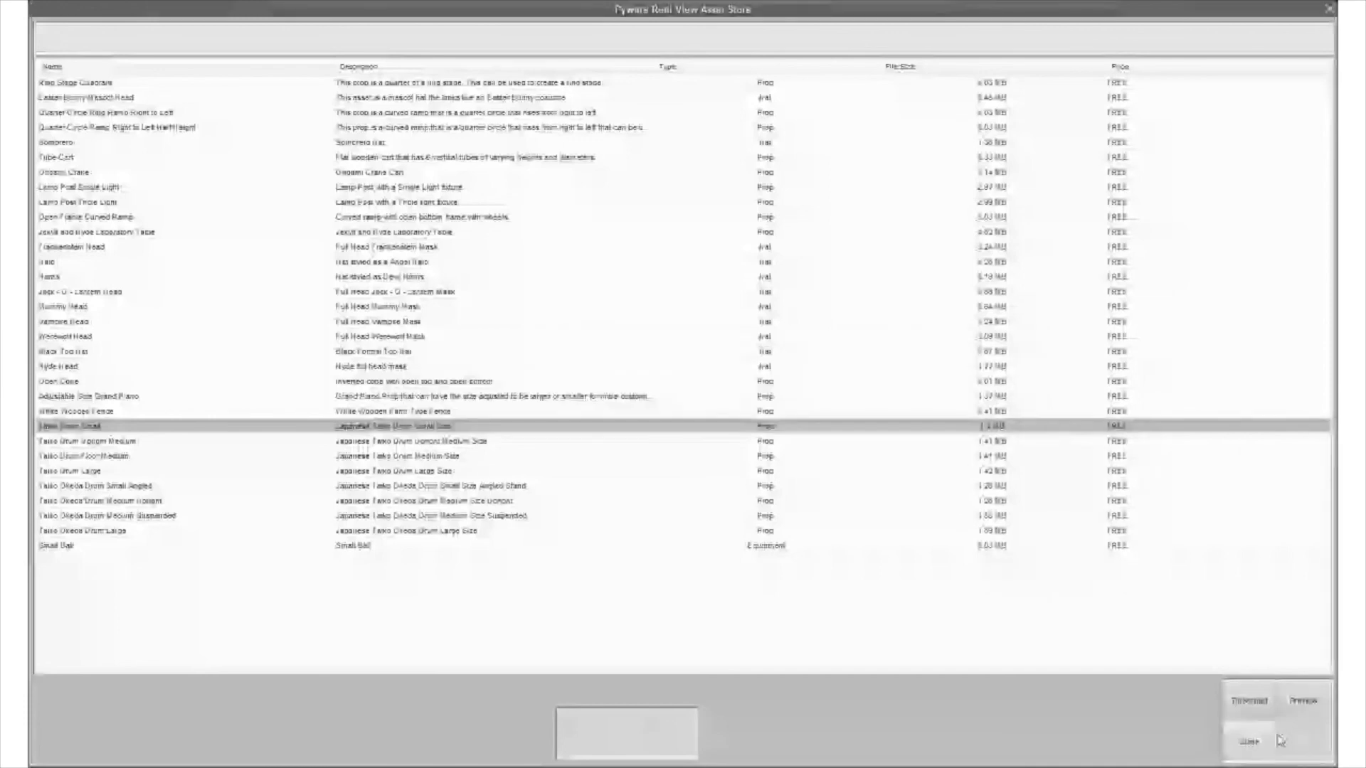
click(1278, 740)
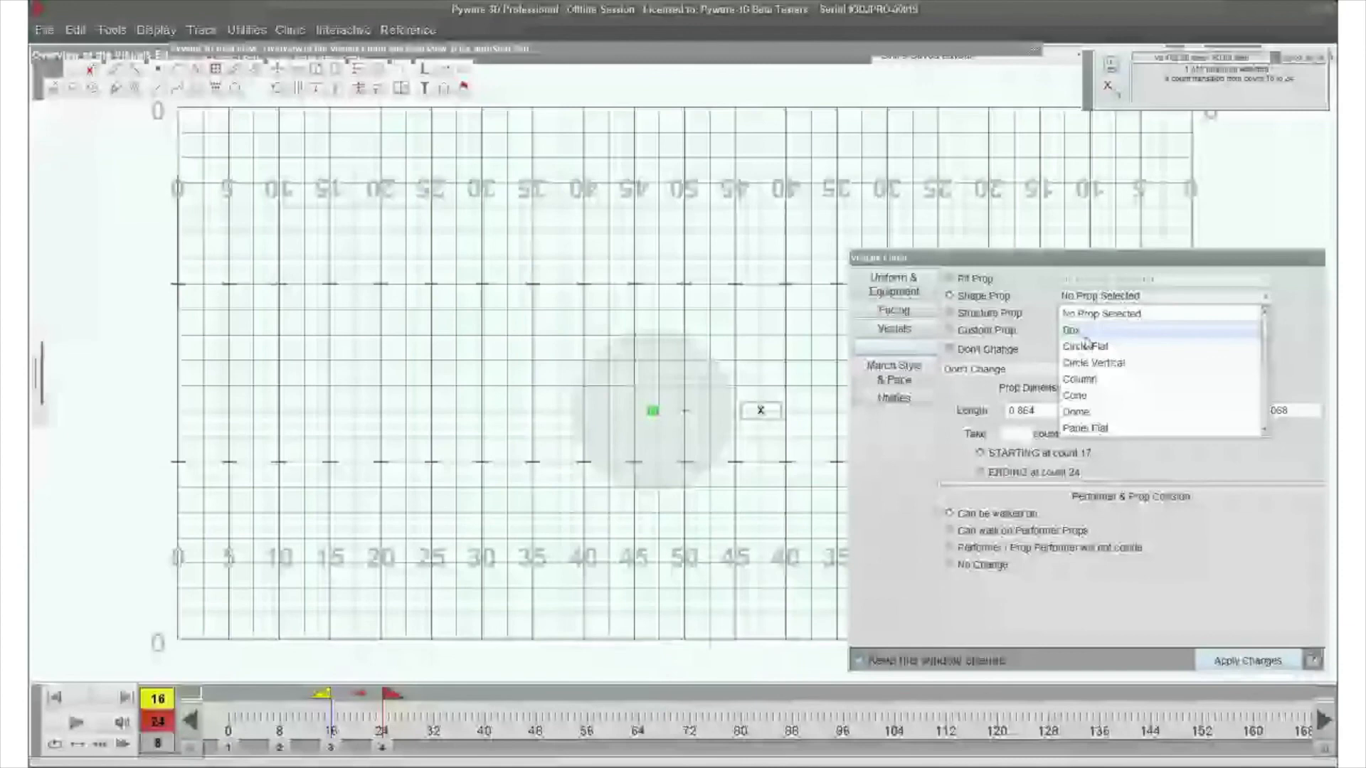
- Change the ramp into a Panel Vertical shape prop at count 0
scroll(1111, 396, down, 1)
click(1093, 395)
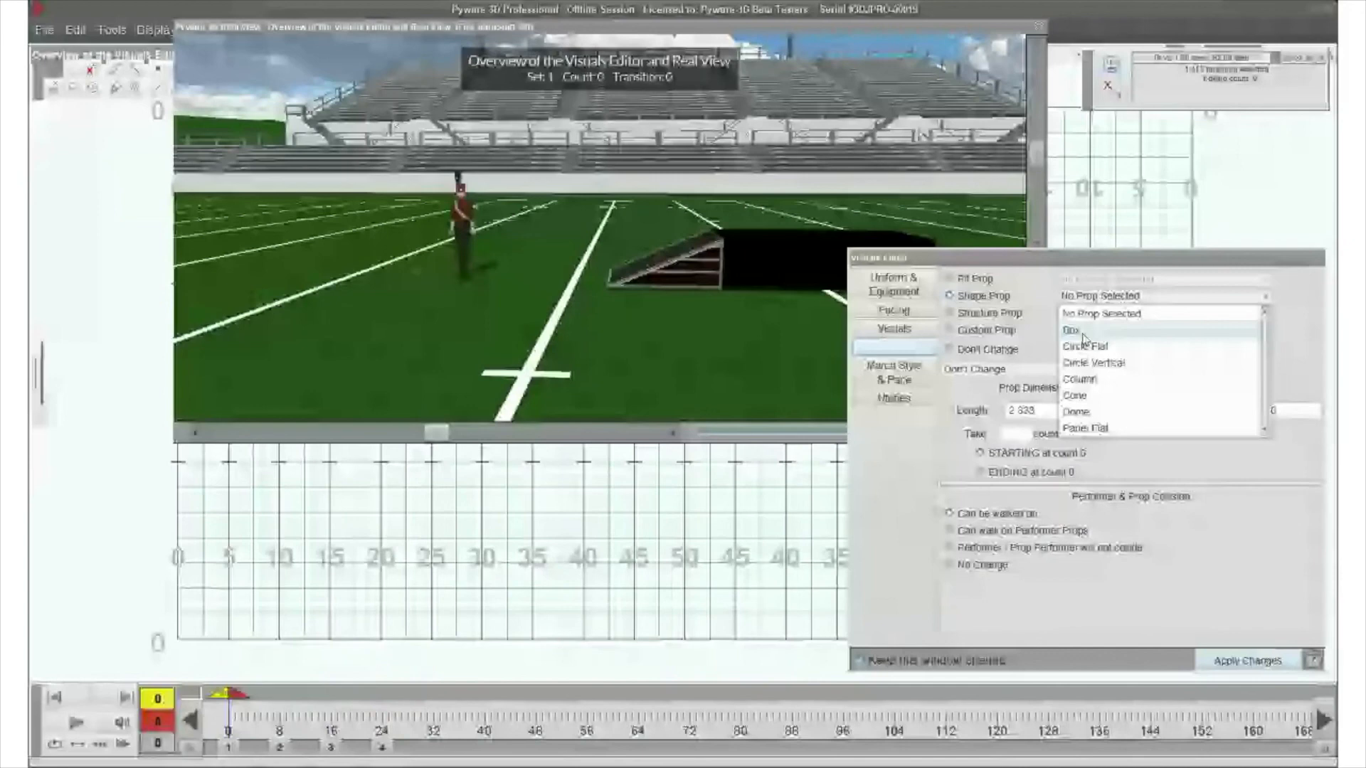
scroll(1096, 402, down, 1)
click(1096, 395)
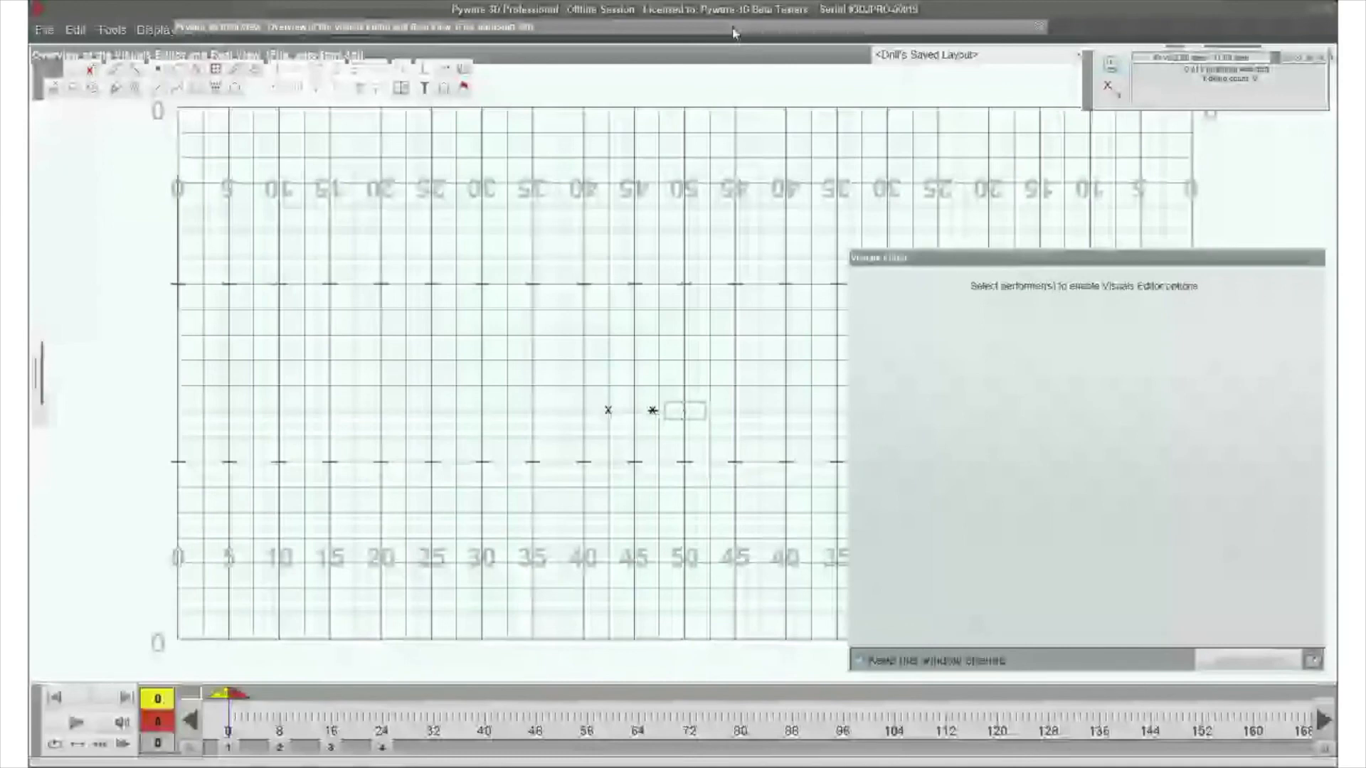
- Place Real View lower beside the grid, and delete the performer and the box so that only the panel remains
double_click(735, 30)
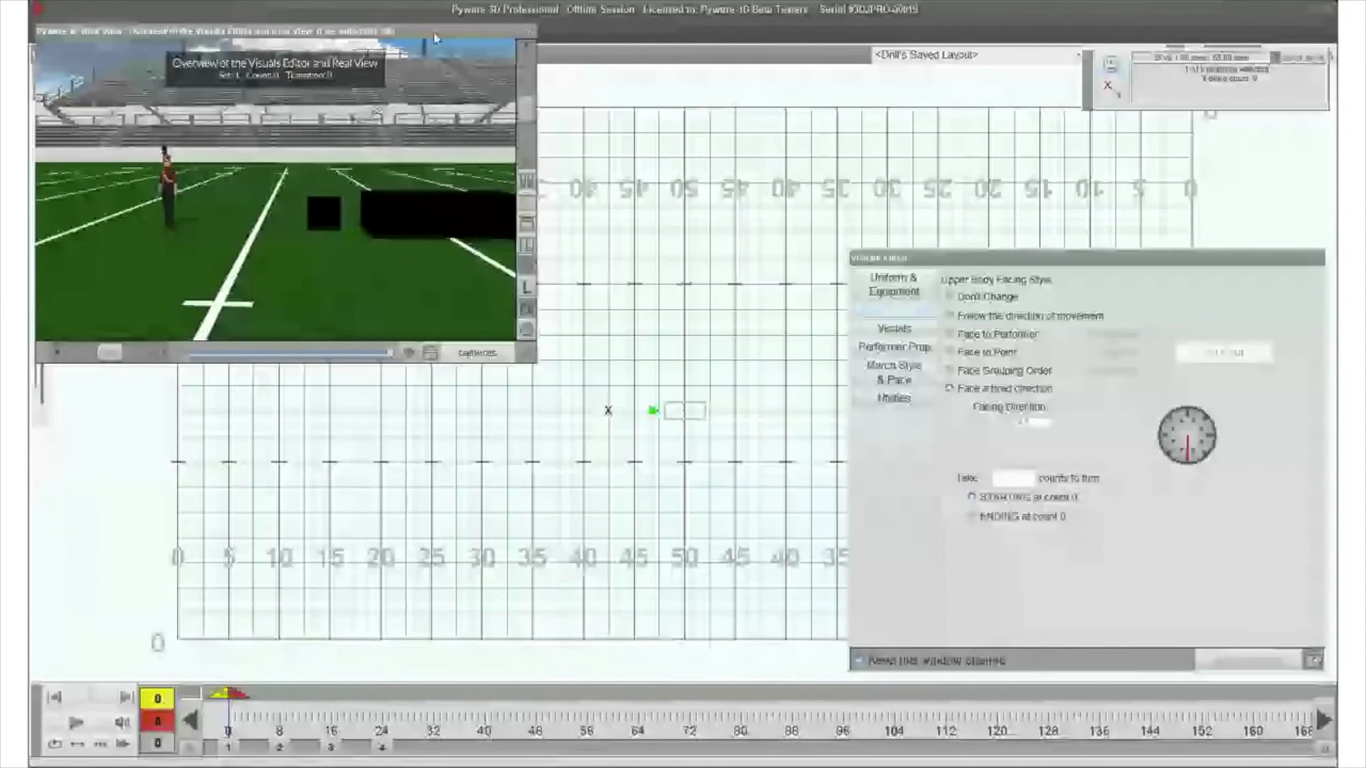
drag(436, 37, 430, 247)
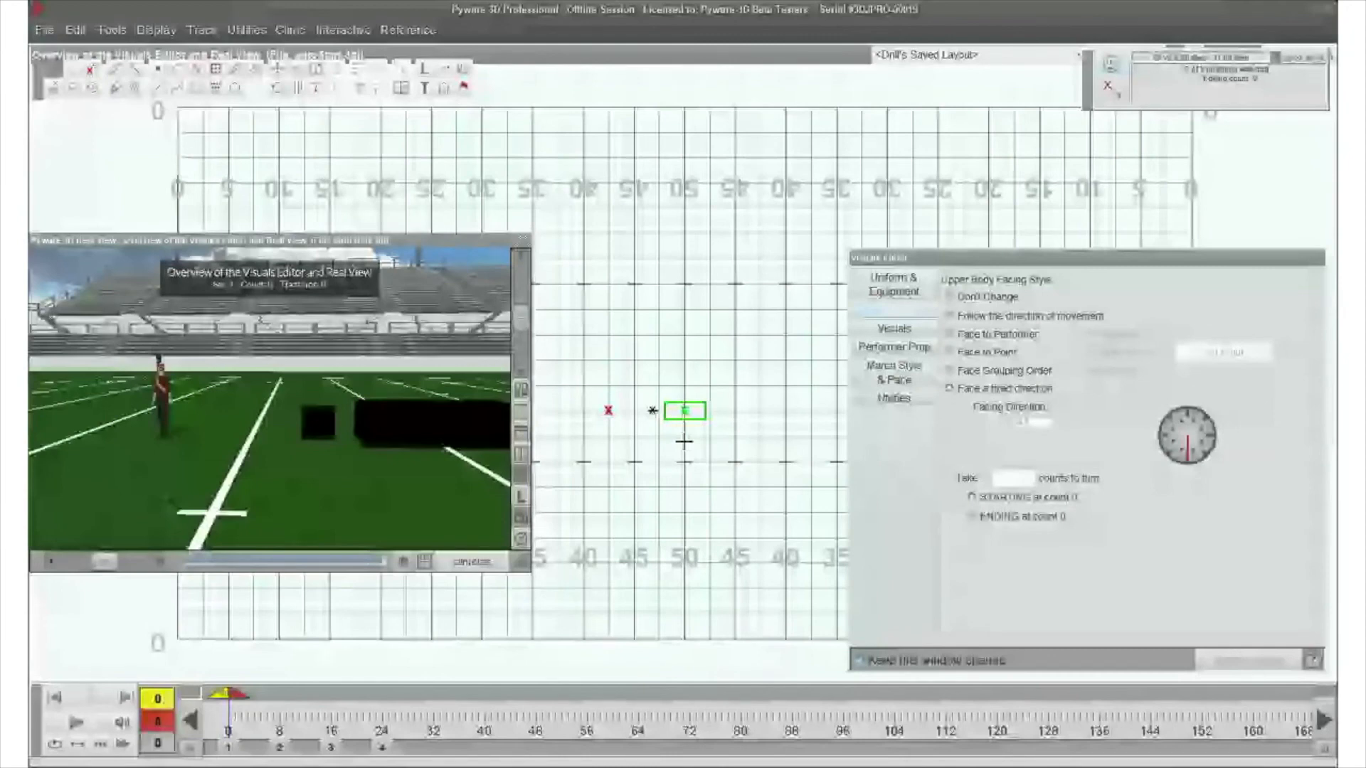
key(Delete)
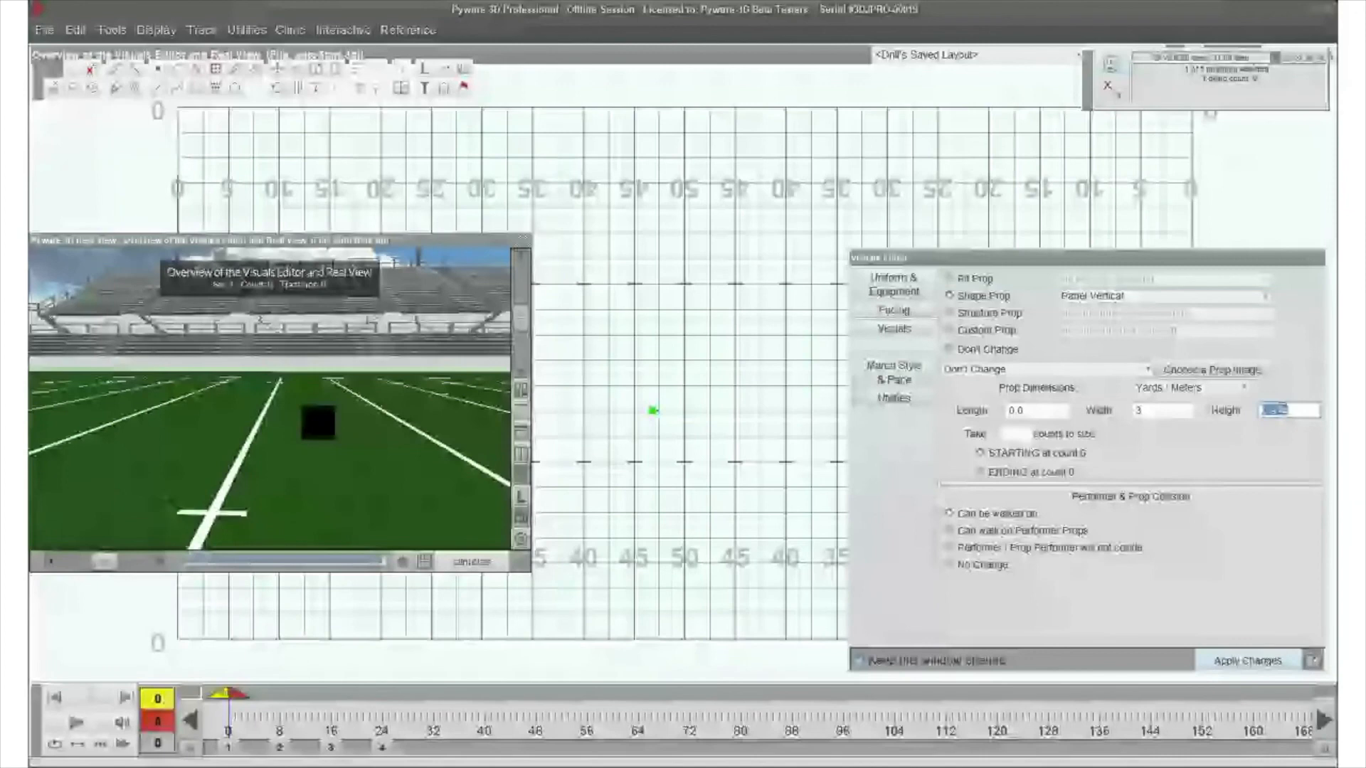
- Set the vertical panel's height to 6 and apply it, and choose the brick wall texture JPG from the Desktop as its prop image
text(6)
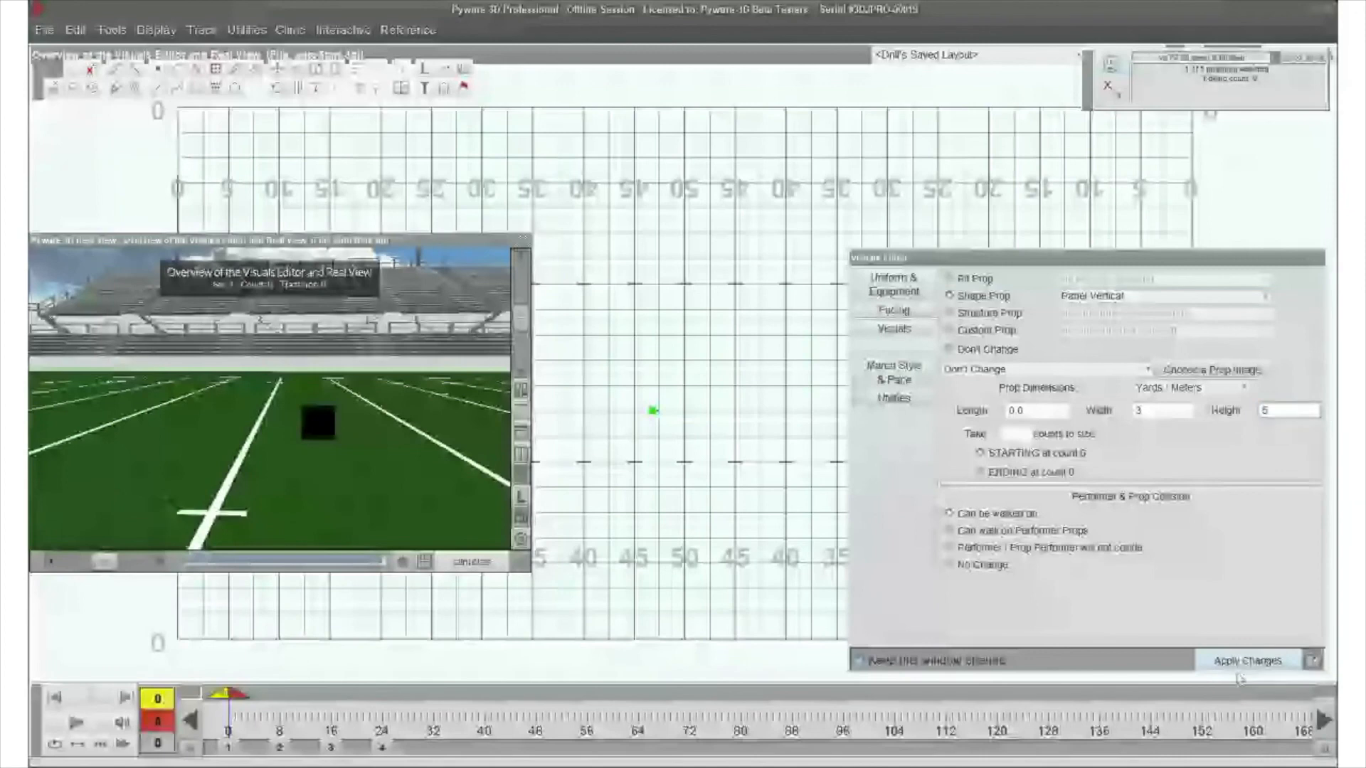
click(1247, 661)
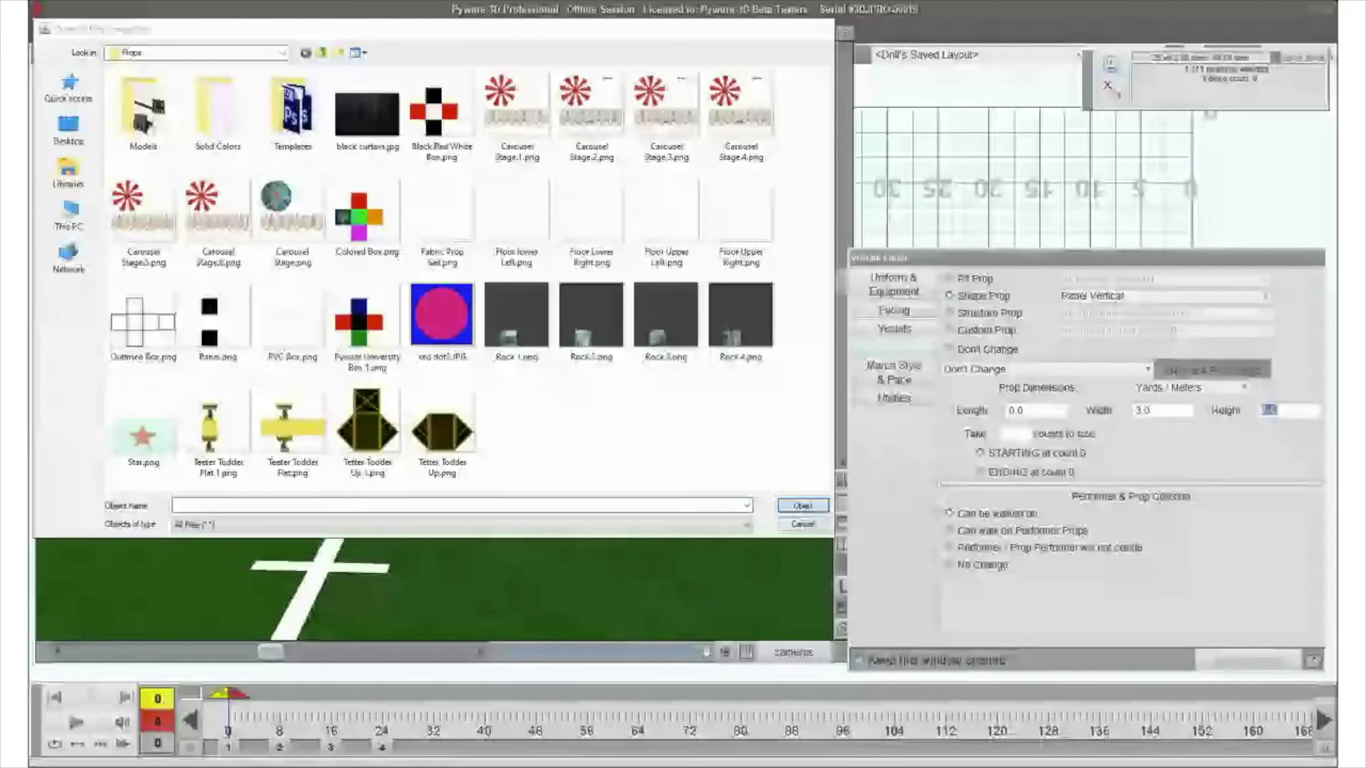
click(68, 129)
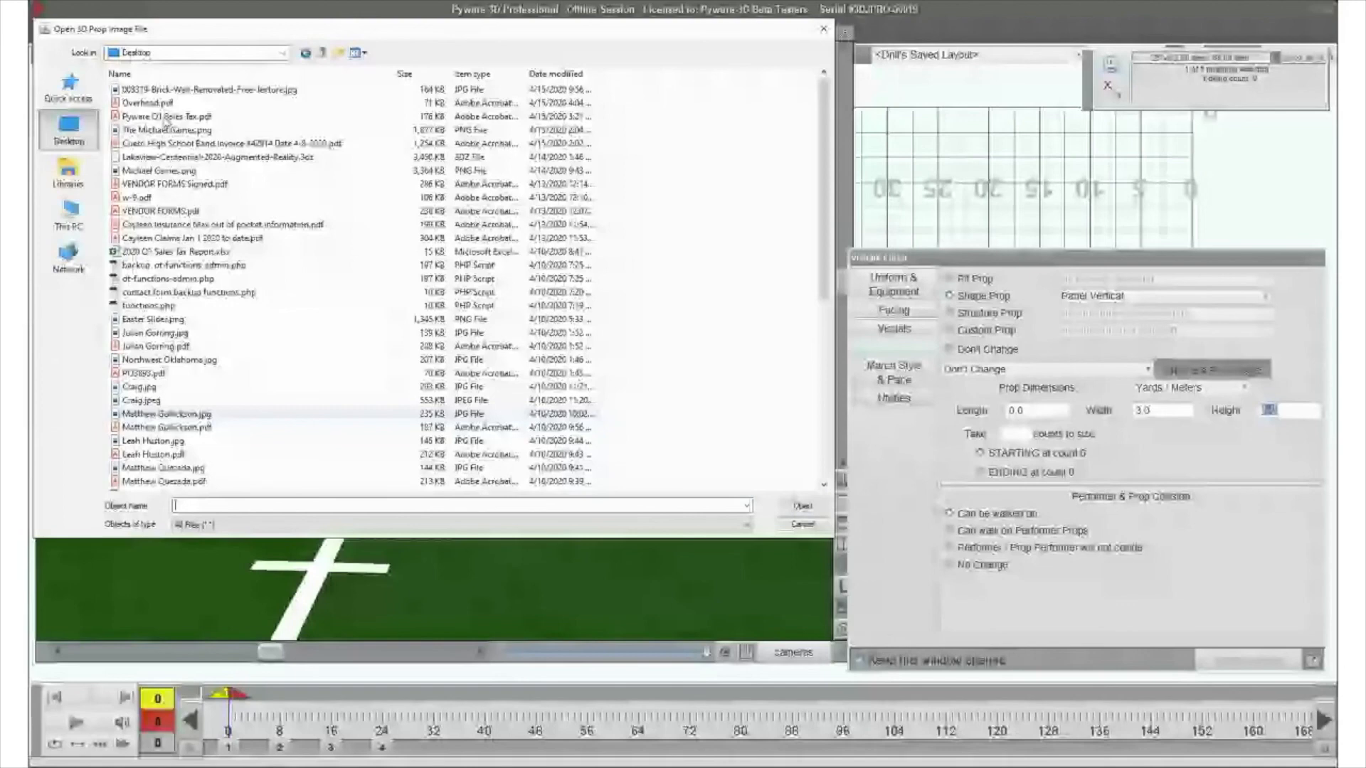
click(171, 91)
click(802, 505)
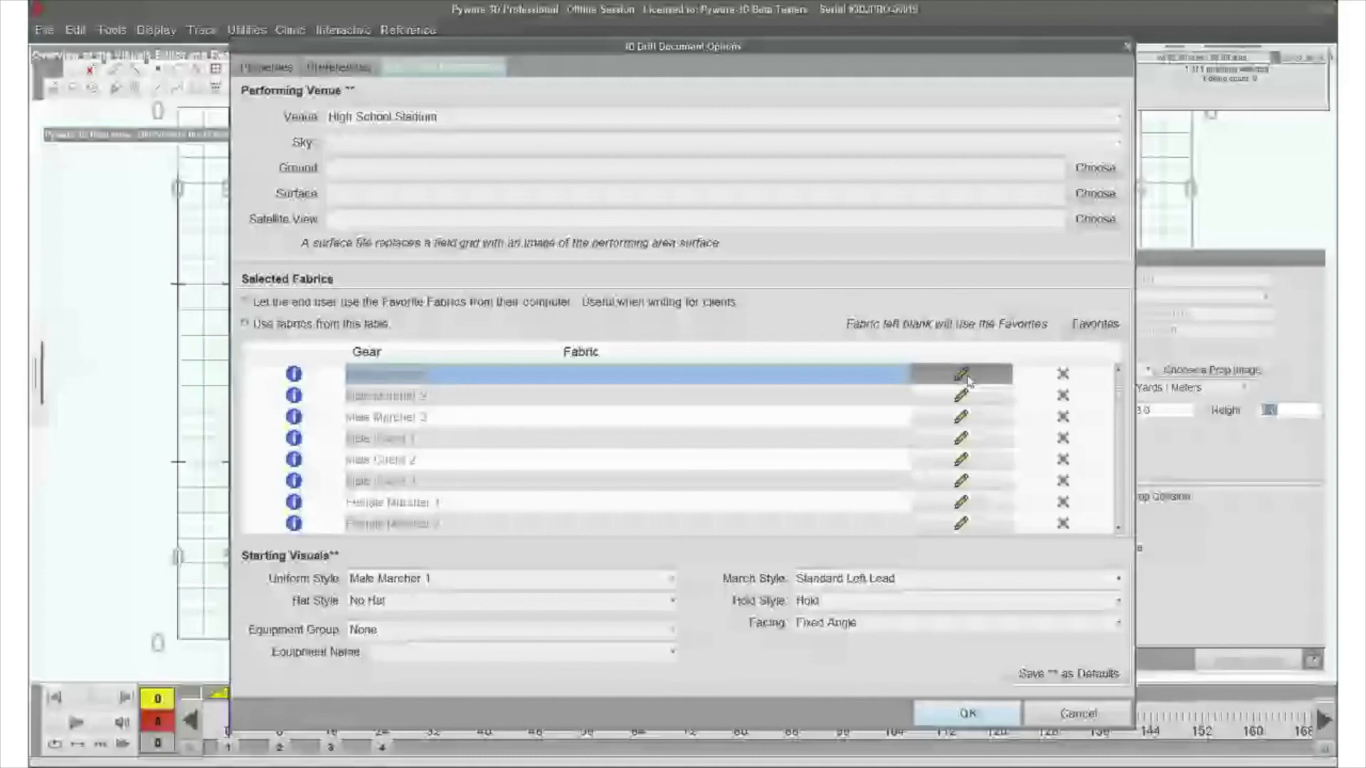
- Assign the Pyware Night School.png fabric to Male Marcher 1 in the document's selected fabrics
click(963, 376)
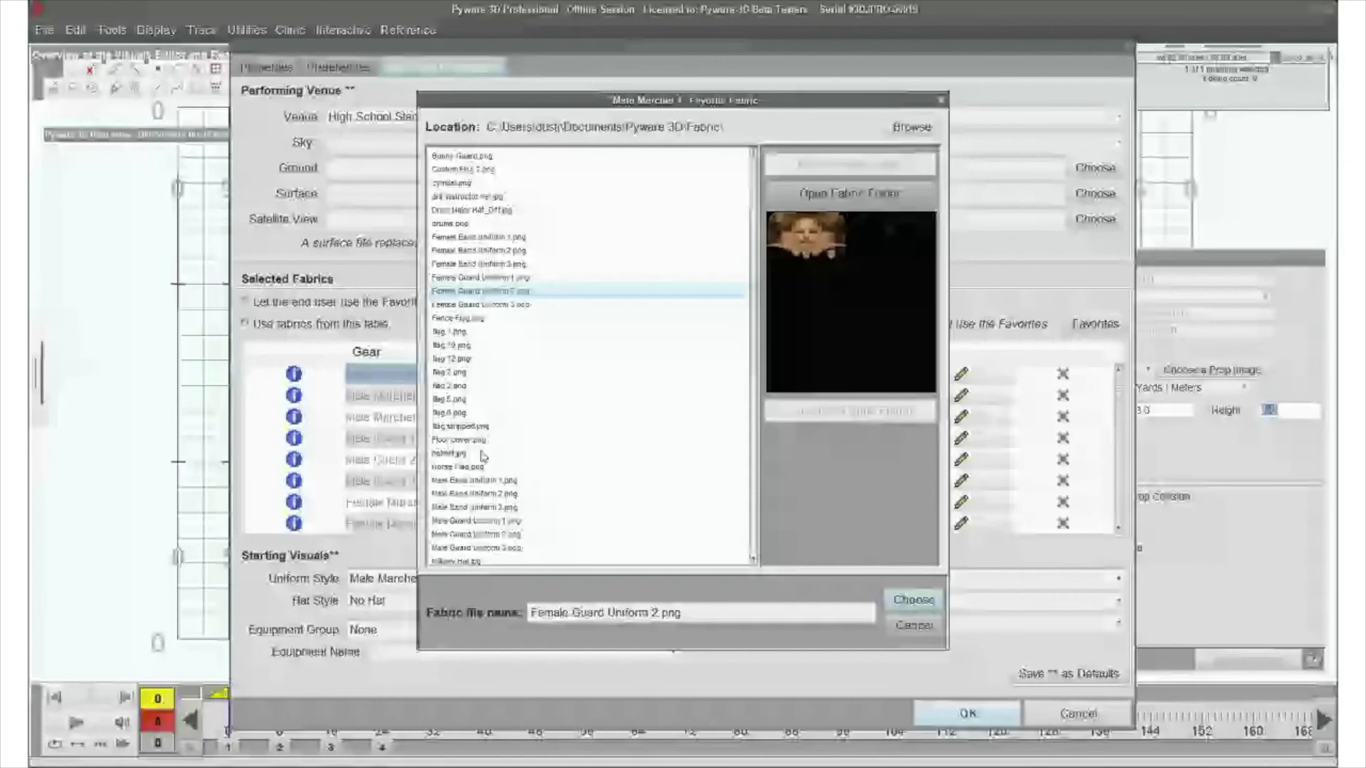
scroll(483, 456, down, 3)
click(486, 507)
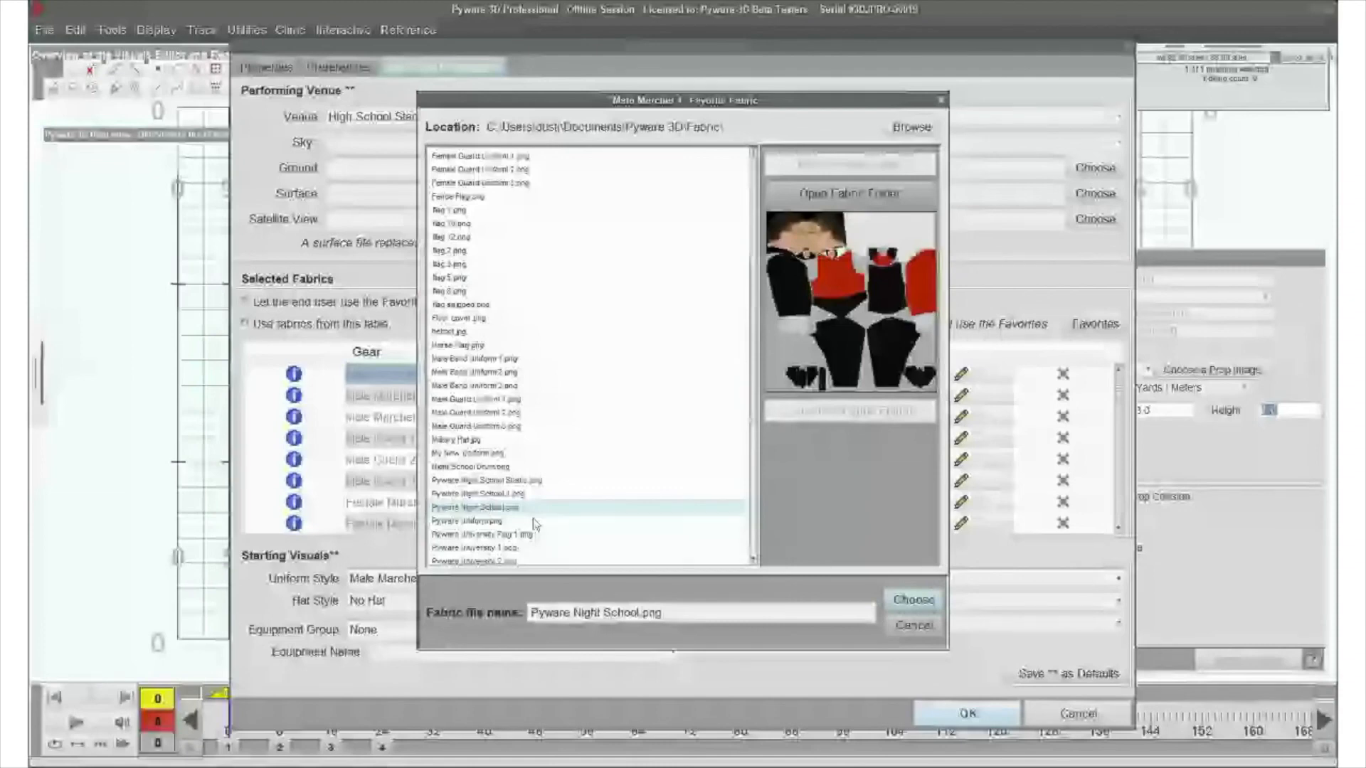
click(917, 601)
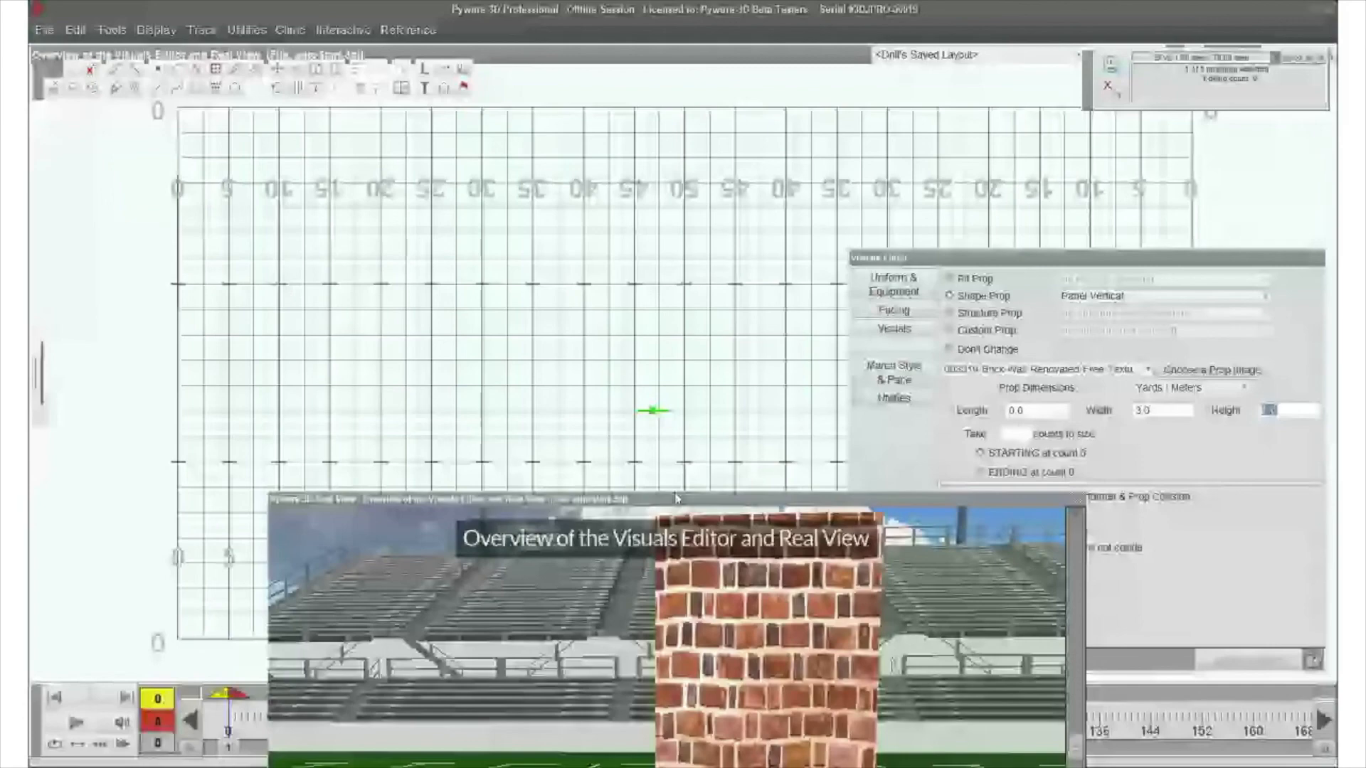
- Move Real View up over the field grid and enlarge it to show the brick panel
drag(676, 499, 566, 87)
drag(979, 709, 1177, 532)
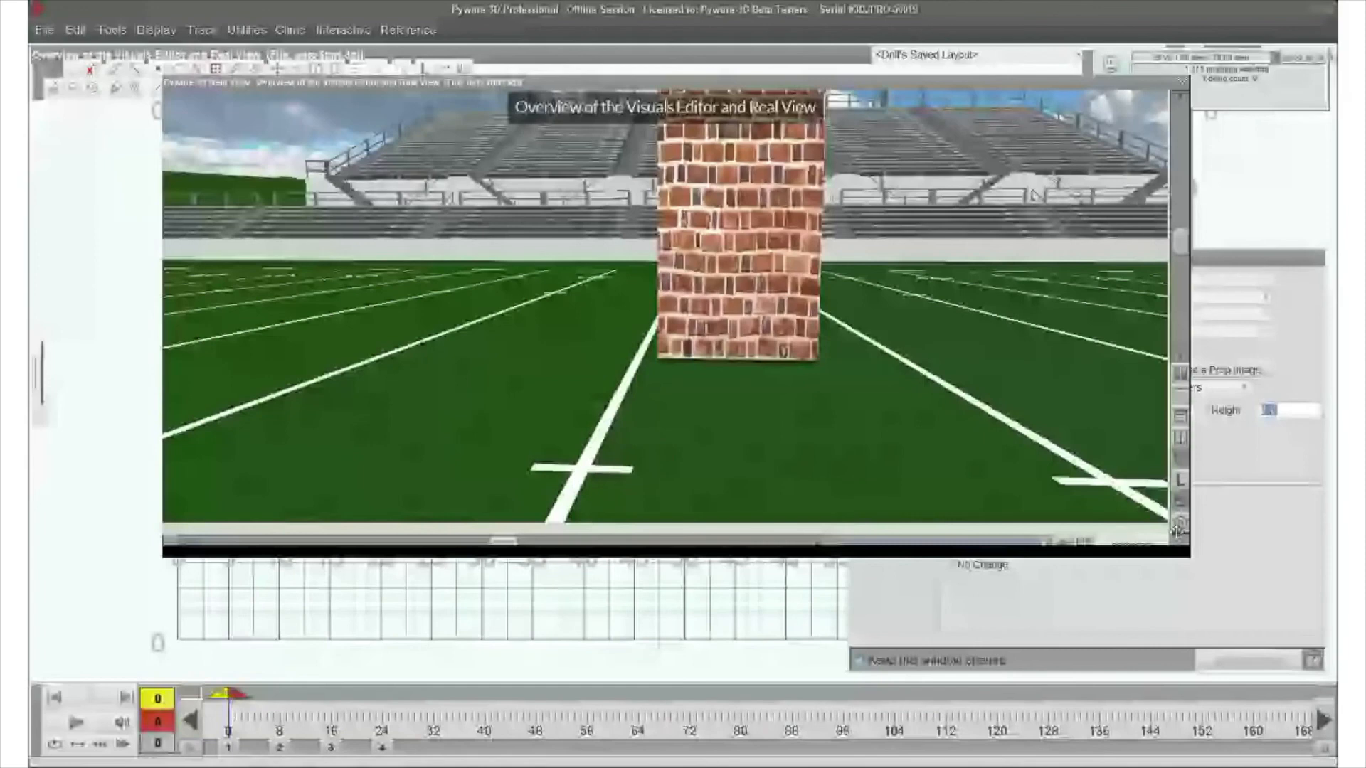
drag(1177, 530, 1216, 569)
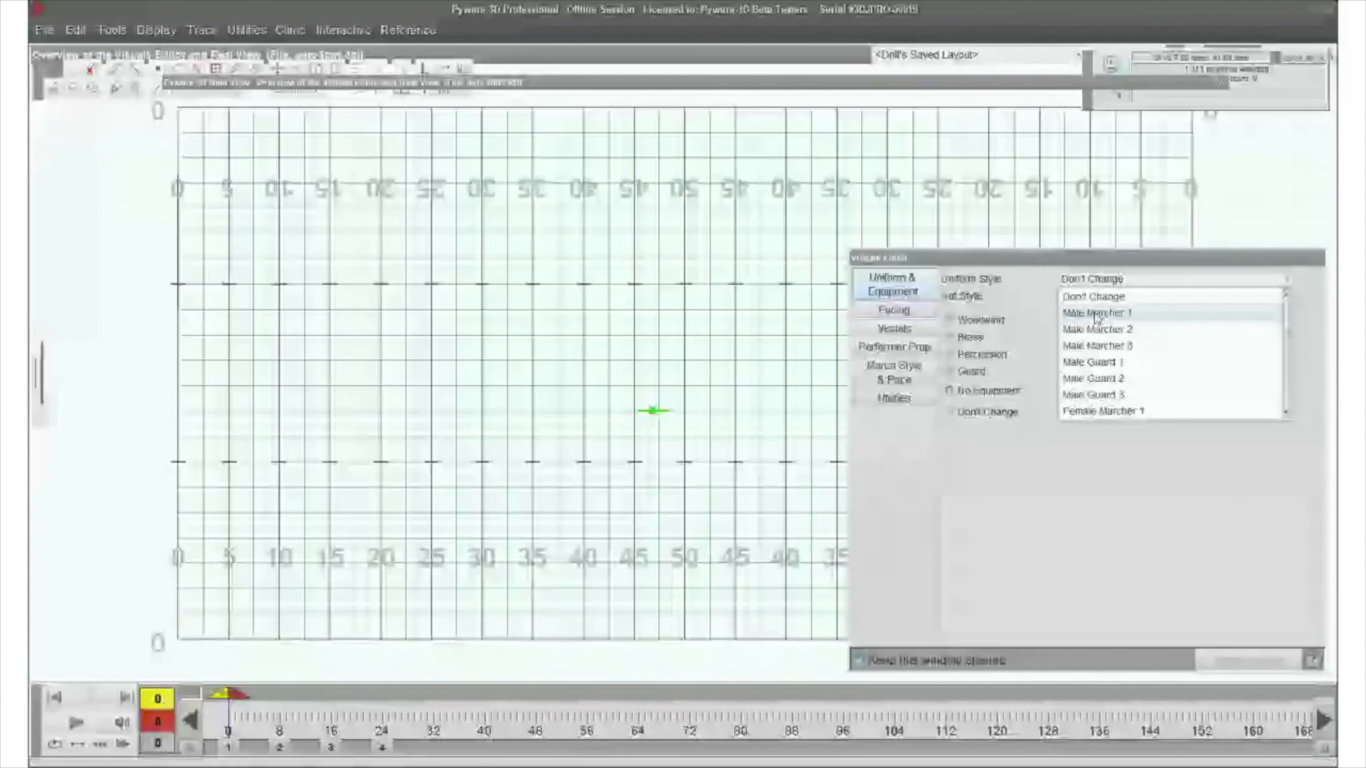
- Change the panel back to a performer with the Male Marcher 1 uniform style and view the uniform in Real View
click(1094, 314)
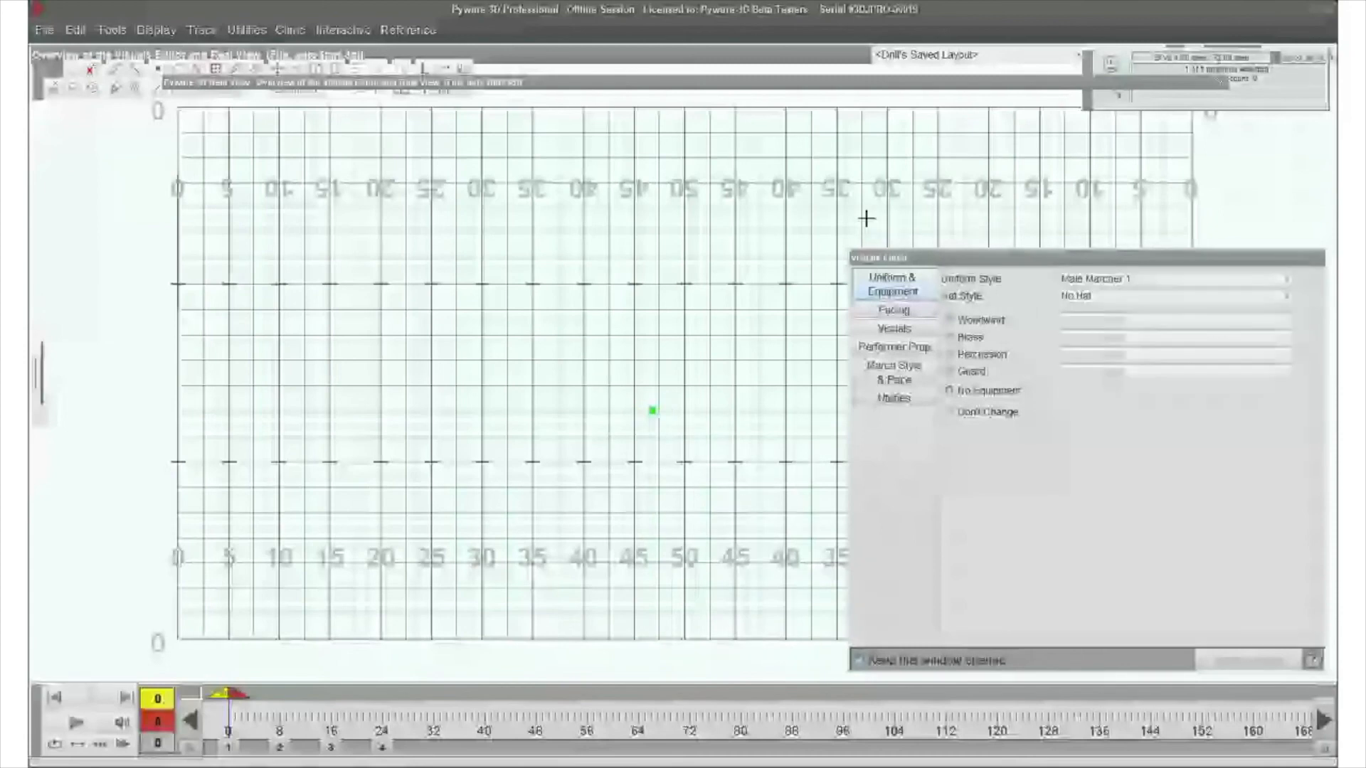
mouse_move(876, 83)
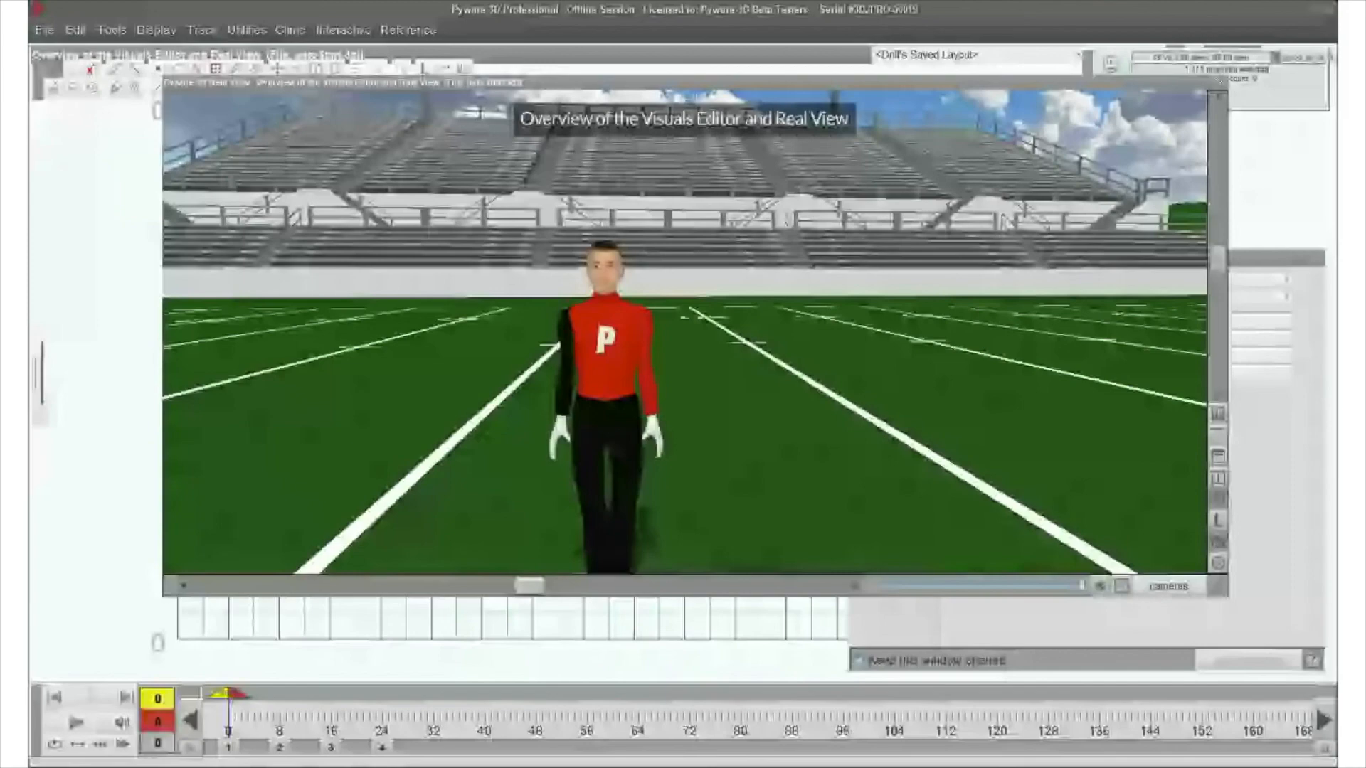
drag(684, 398, 652, 292)
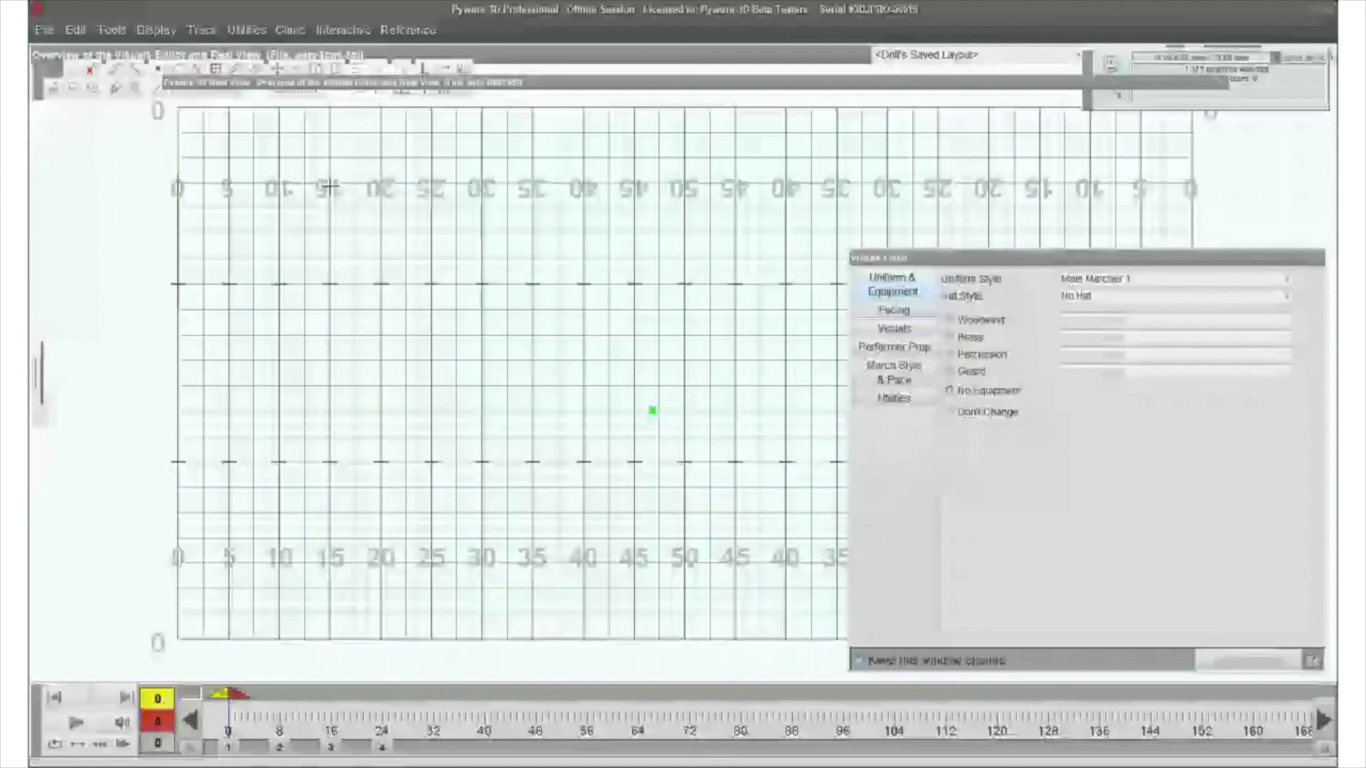
- Add a second performer just below the first on the grid with the Point tool, and set the ending count to 24
click(158, 69)
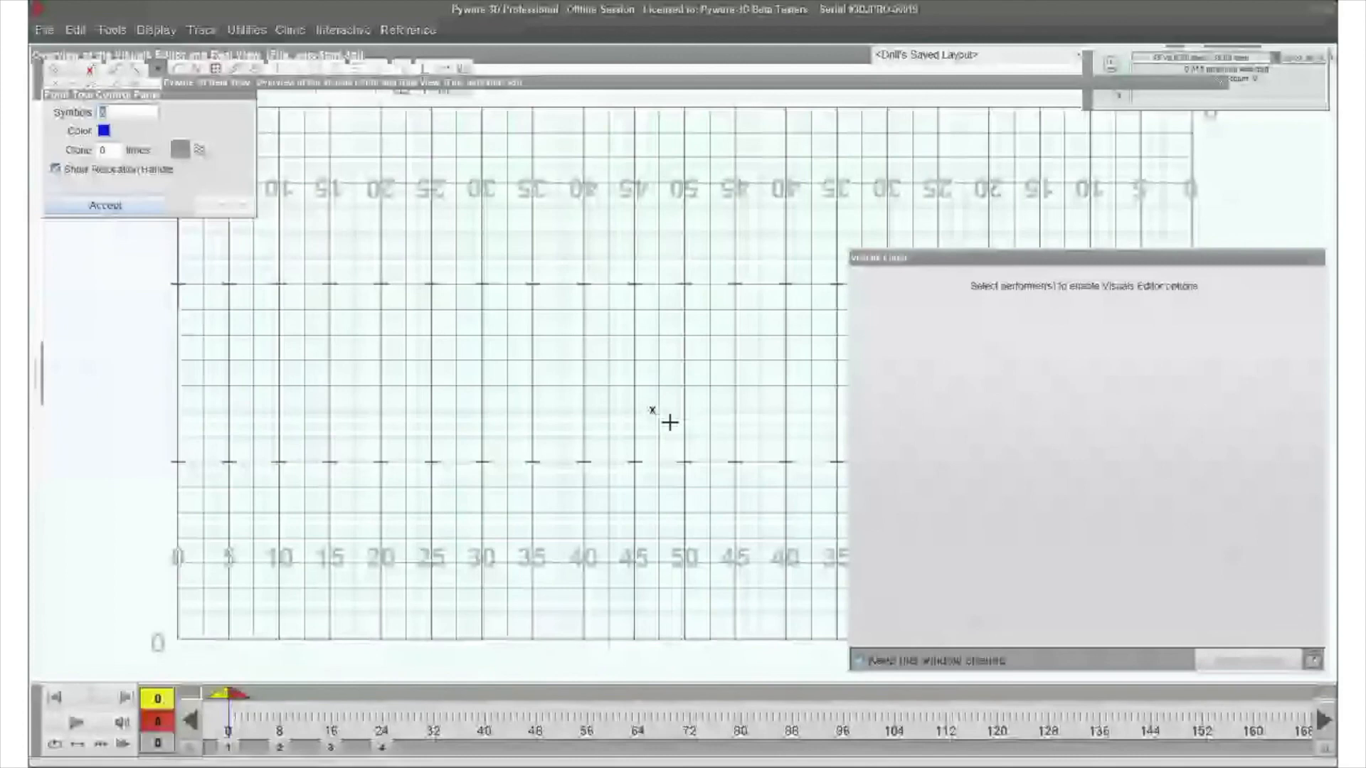
drag(237, 695, 397, 715)
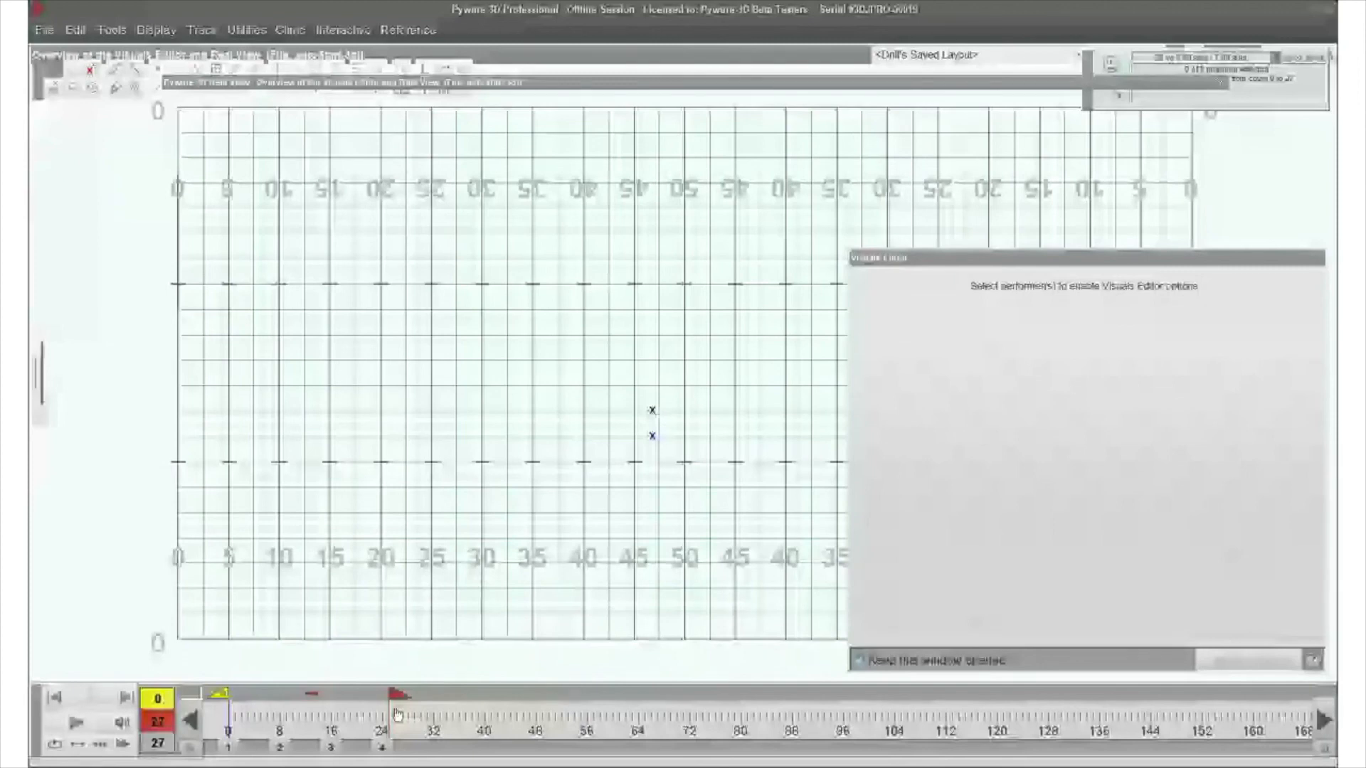
drag(397, 715, 382, 715)
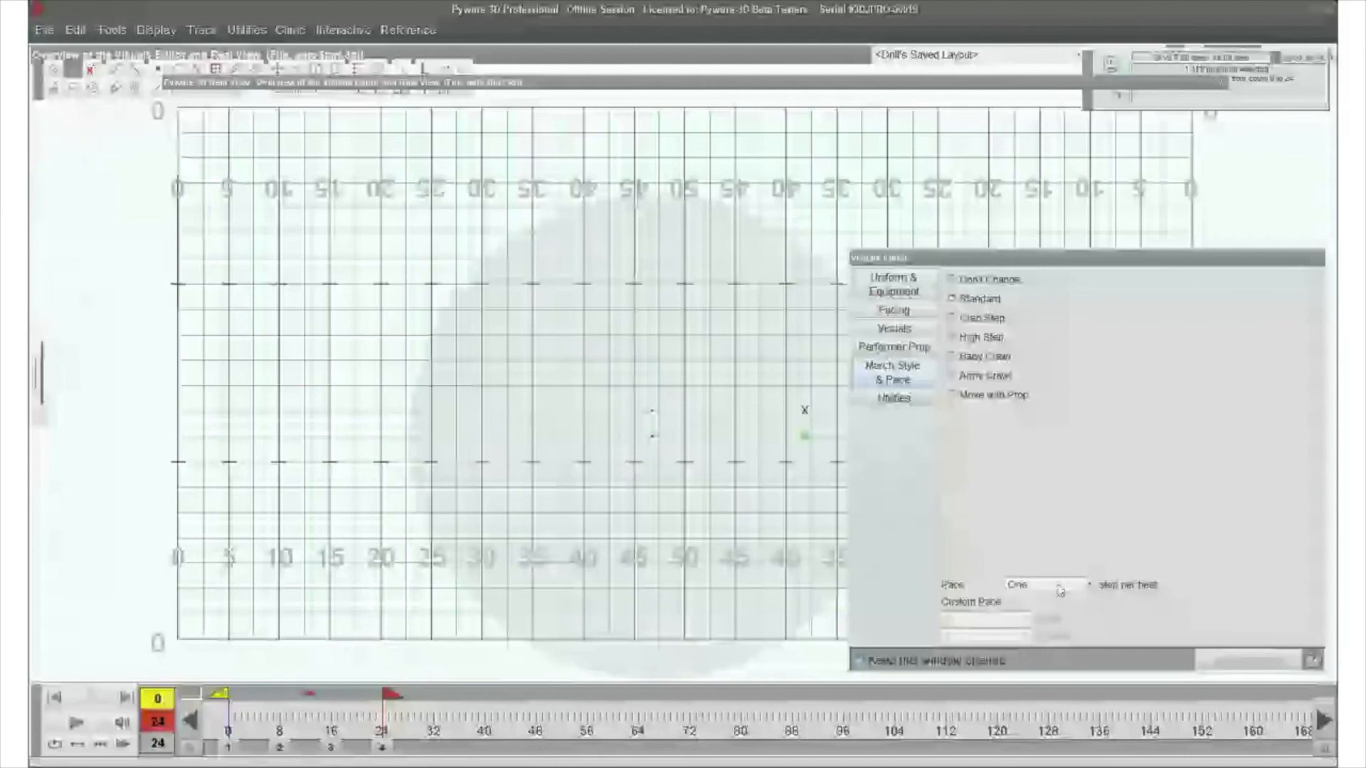
- Give the selected performer a custom marching pace of 2 steps per 3 counts
click(1068, 591)
click(993, 645)
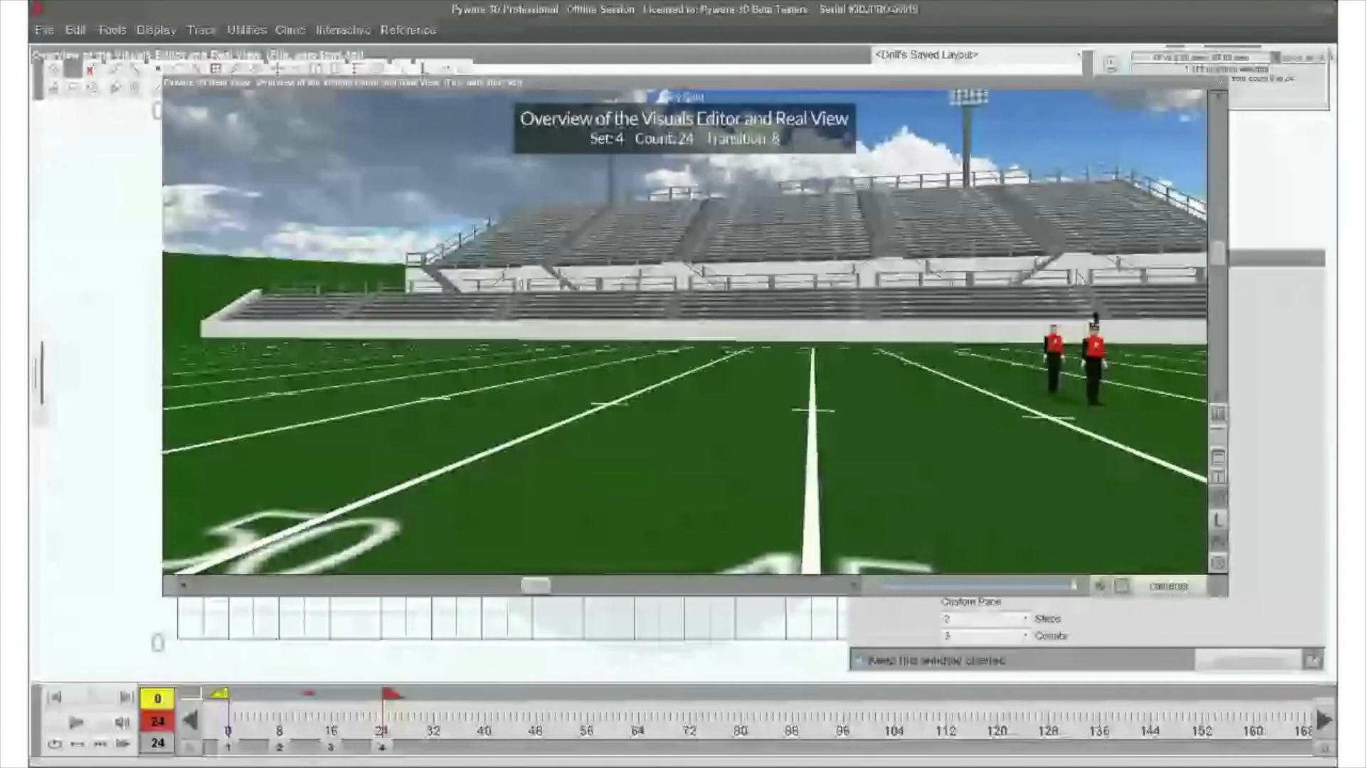
- Enlarge Real View around the two performers and play the move from count 0 to 24 to compare their marching paces
drag(889, 421, 910, 443)
drag(589, 82, 477, 8)
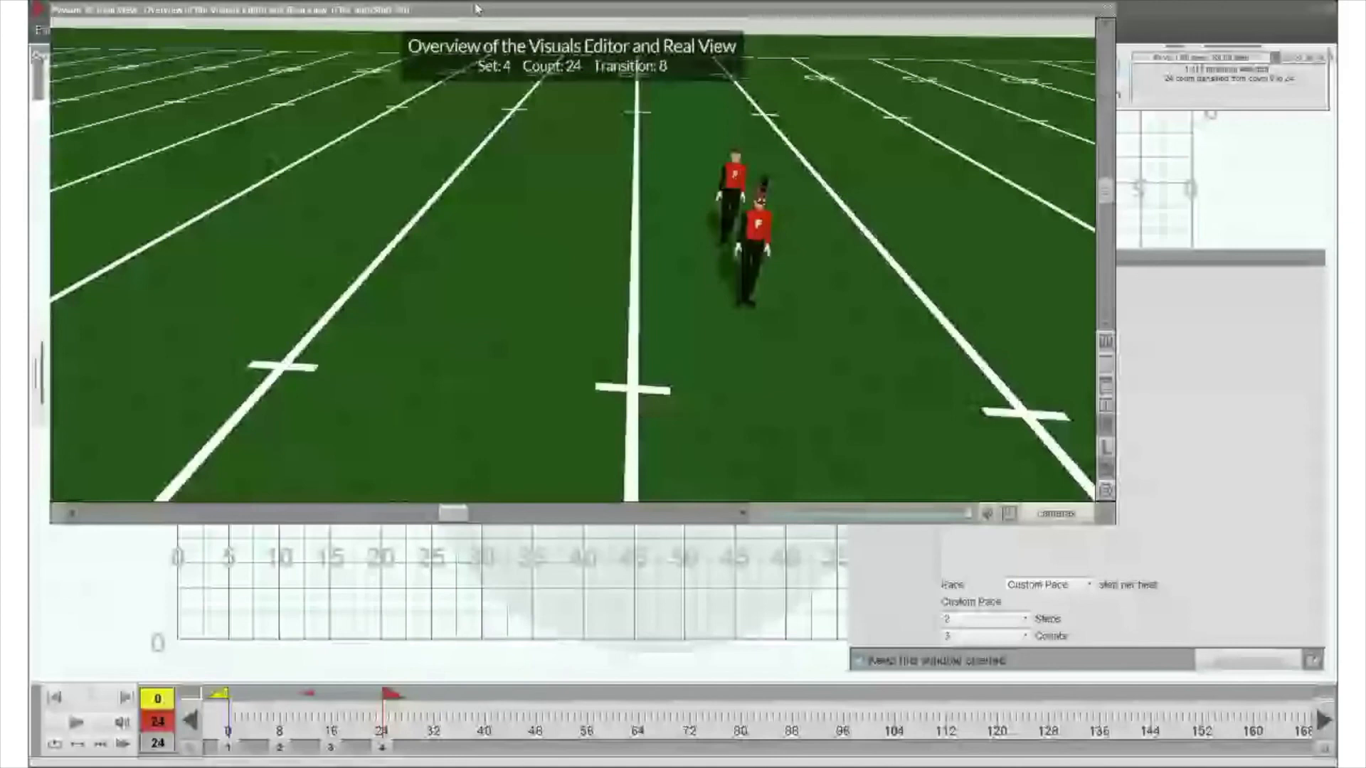
drag(476, 9, 462, 17)
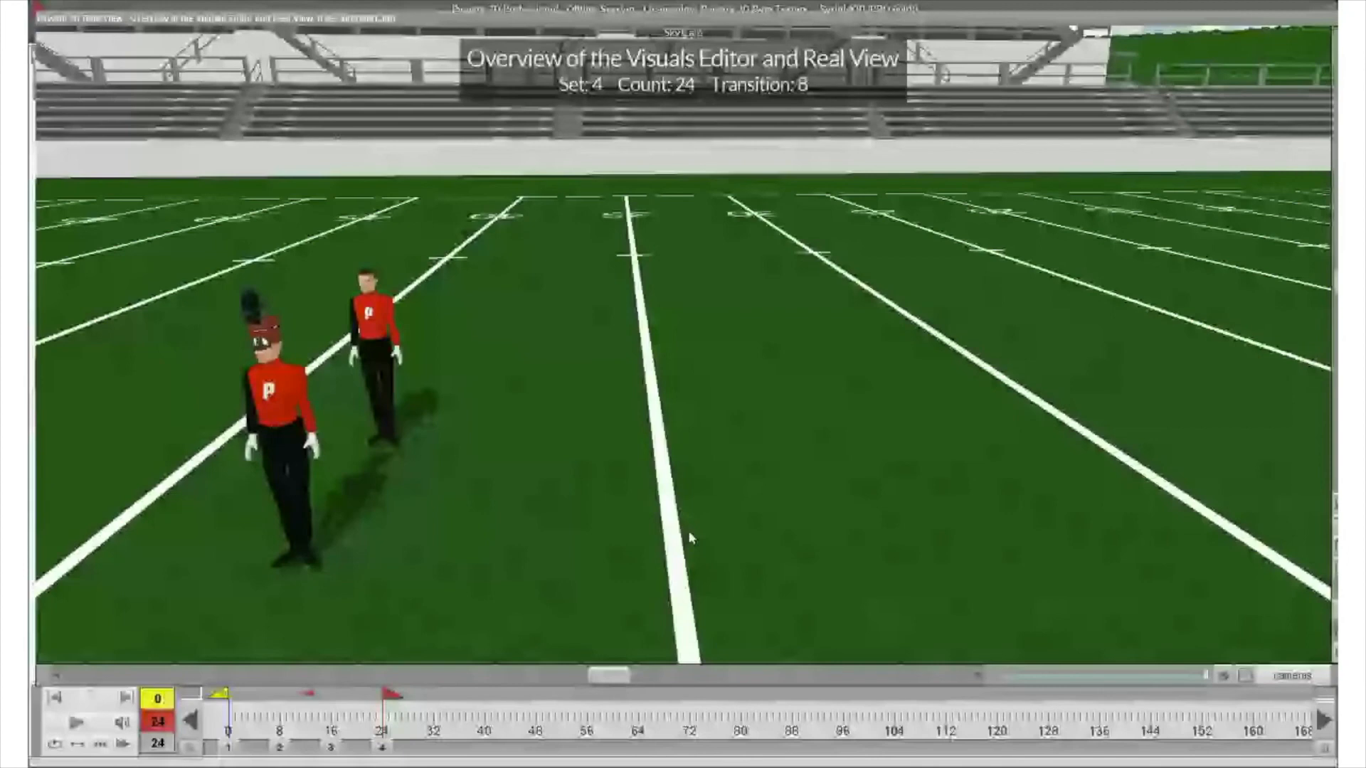
click(76, 723)
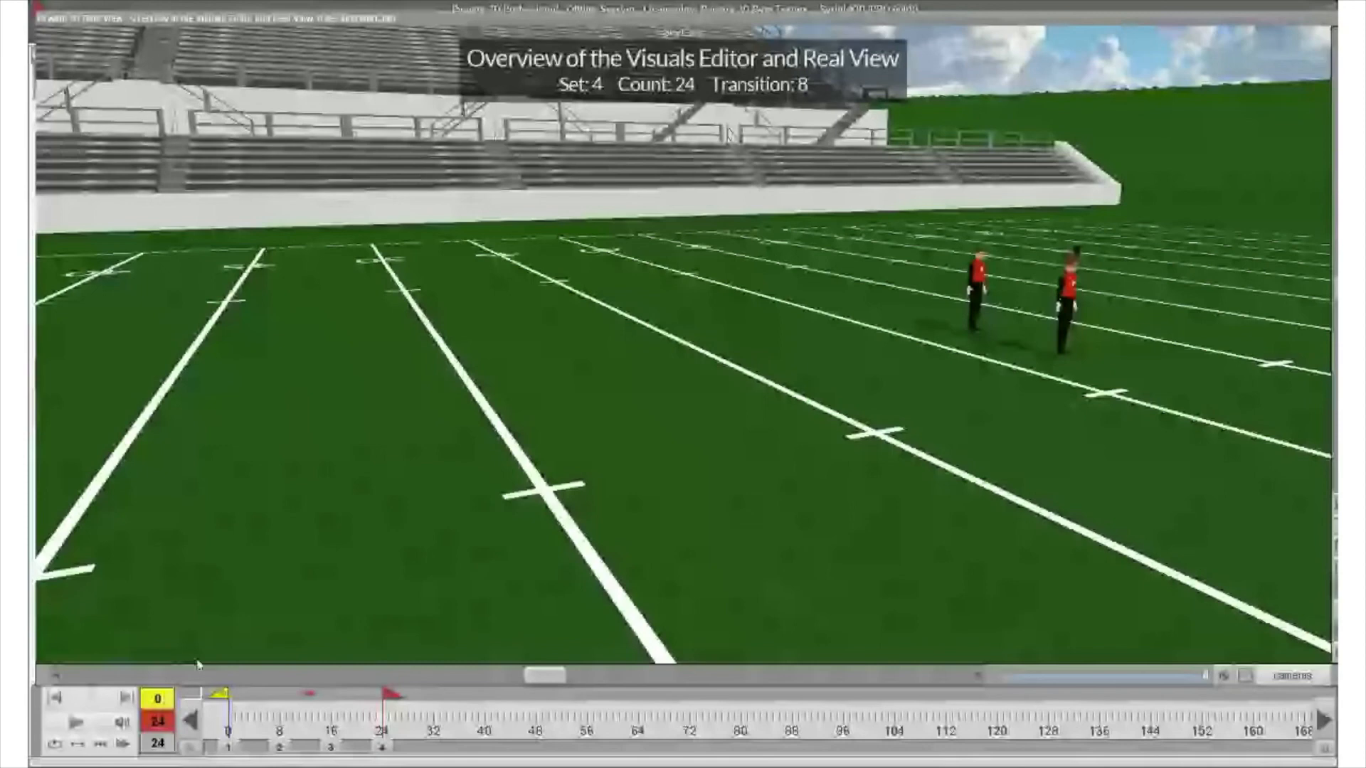
click(89, 726)
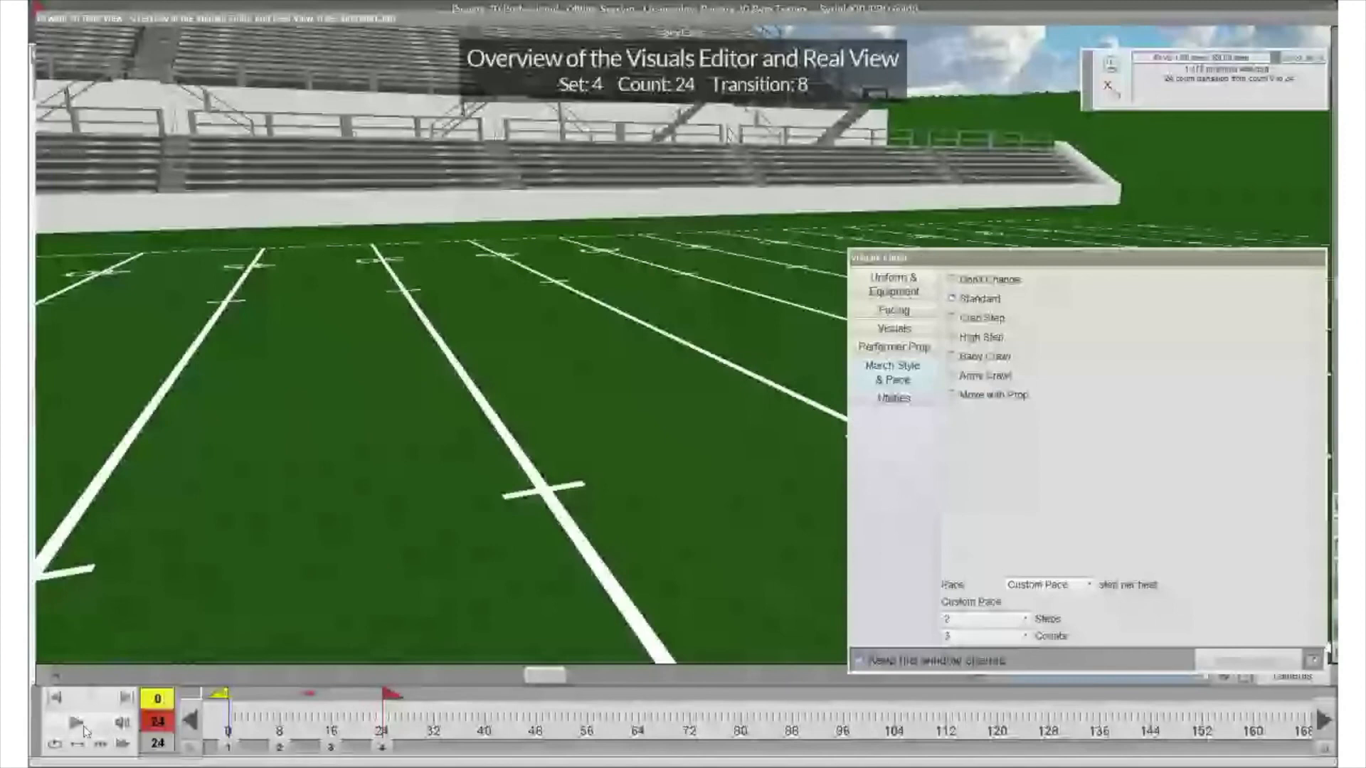
key(space)
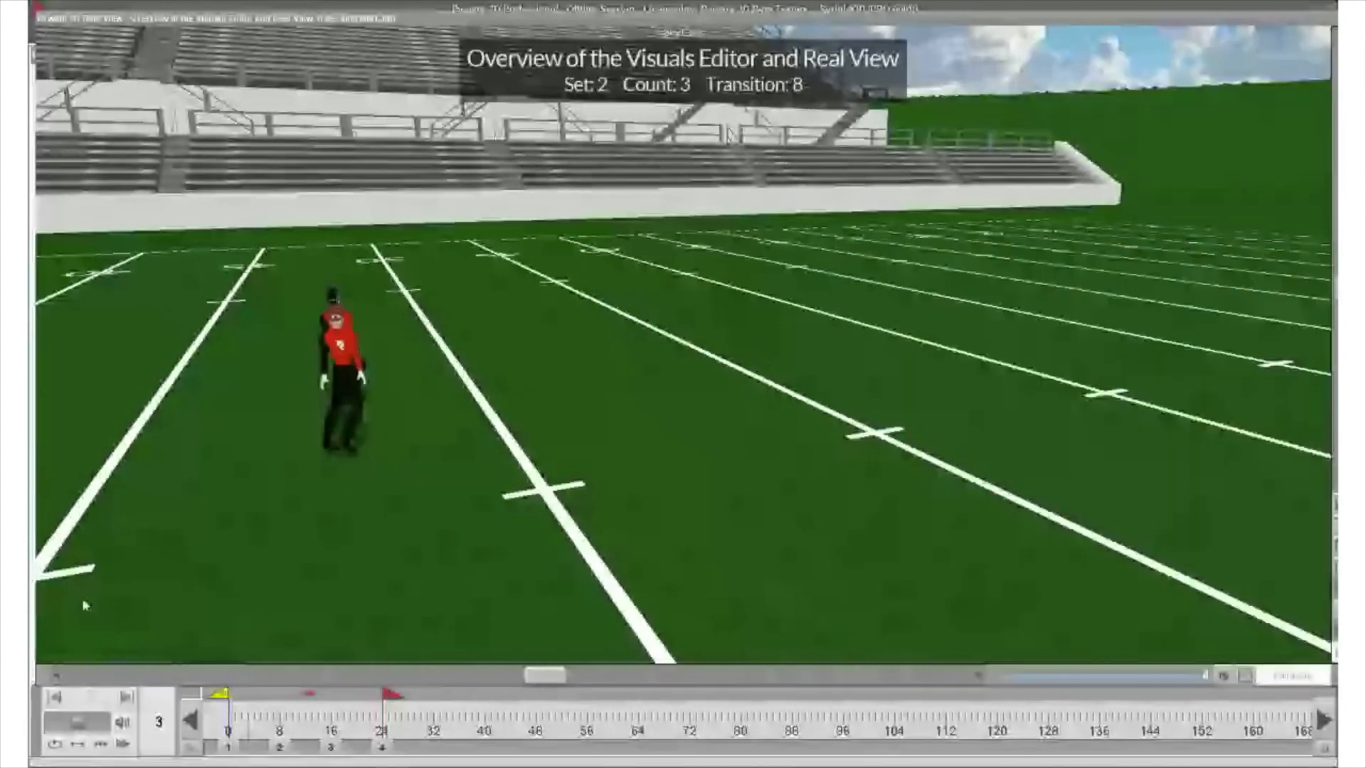